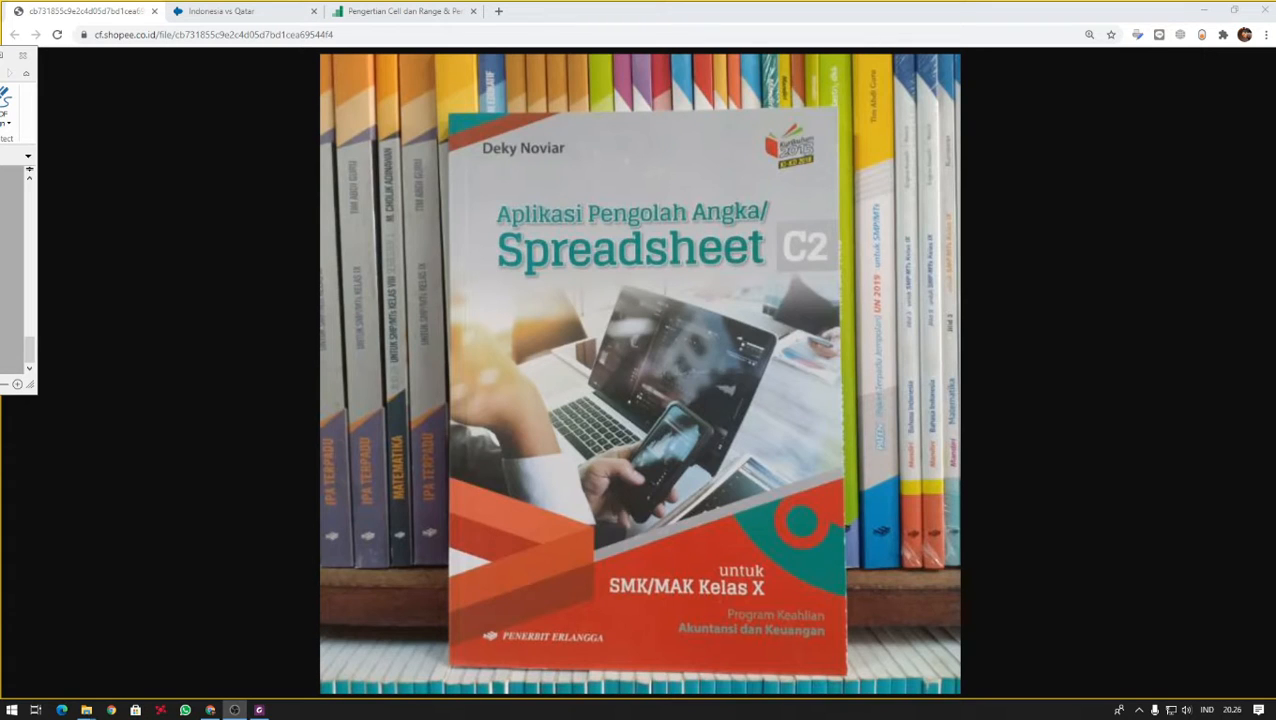
- Launch Excel and open a blank workbook
{"action": "left_click", "coordinate": [27, 64]}
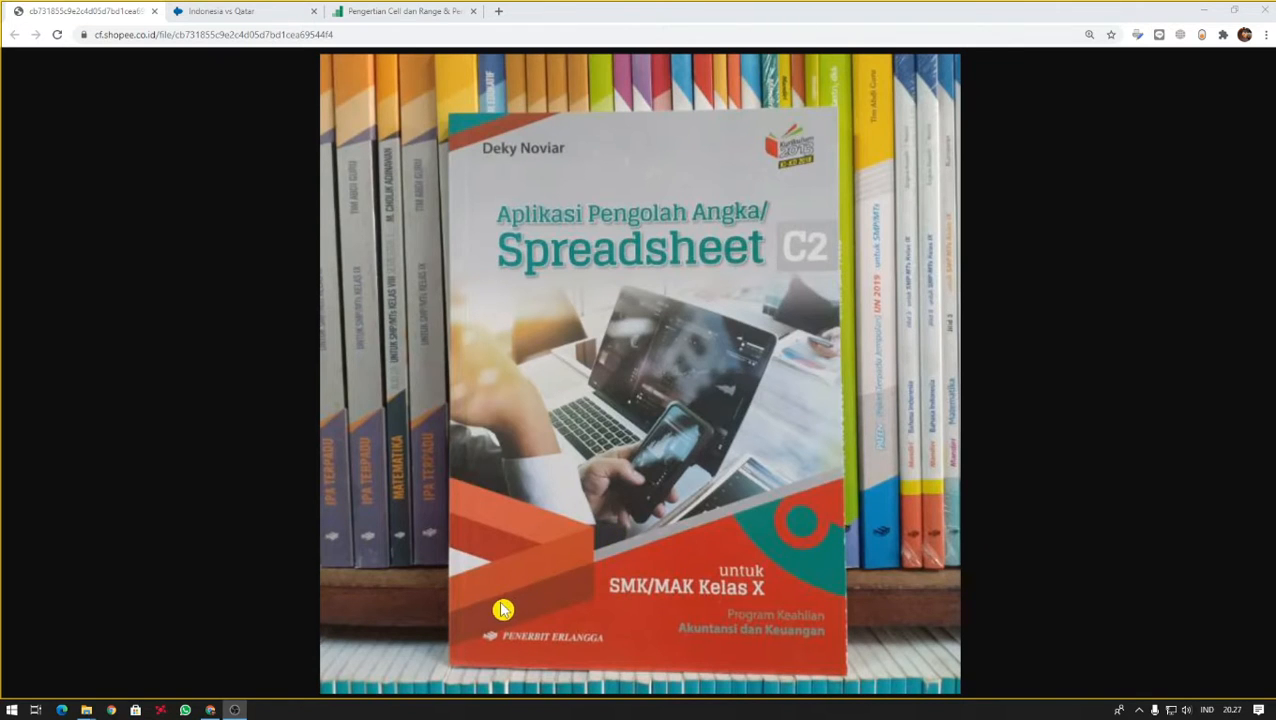
{"action": "left_click", "coordinate": [11, 709]}
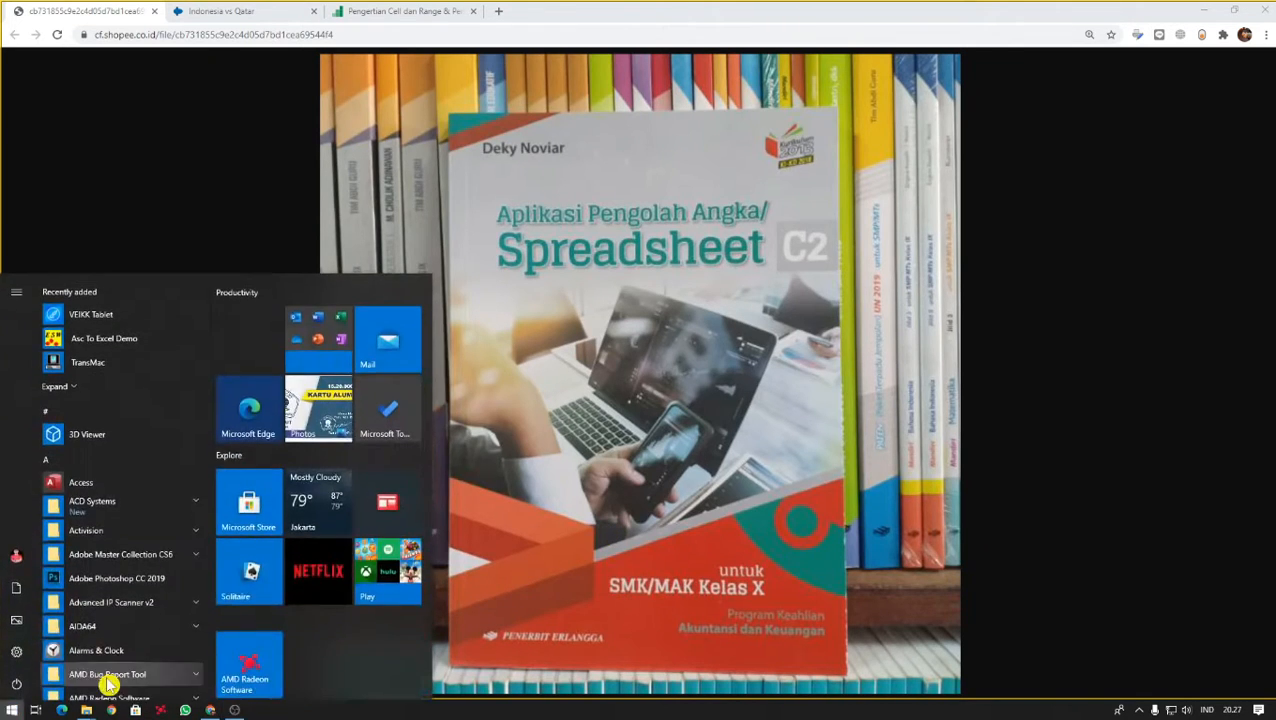
{"action": "type", "text": "excel"}
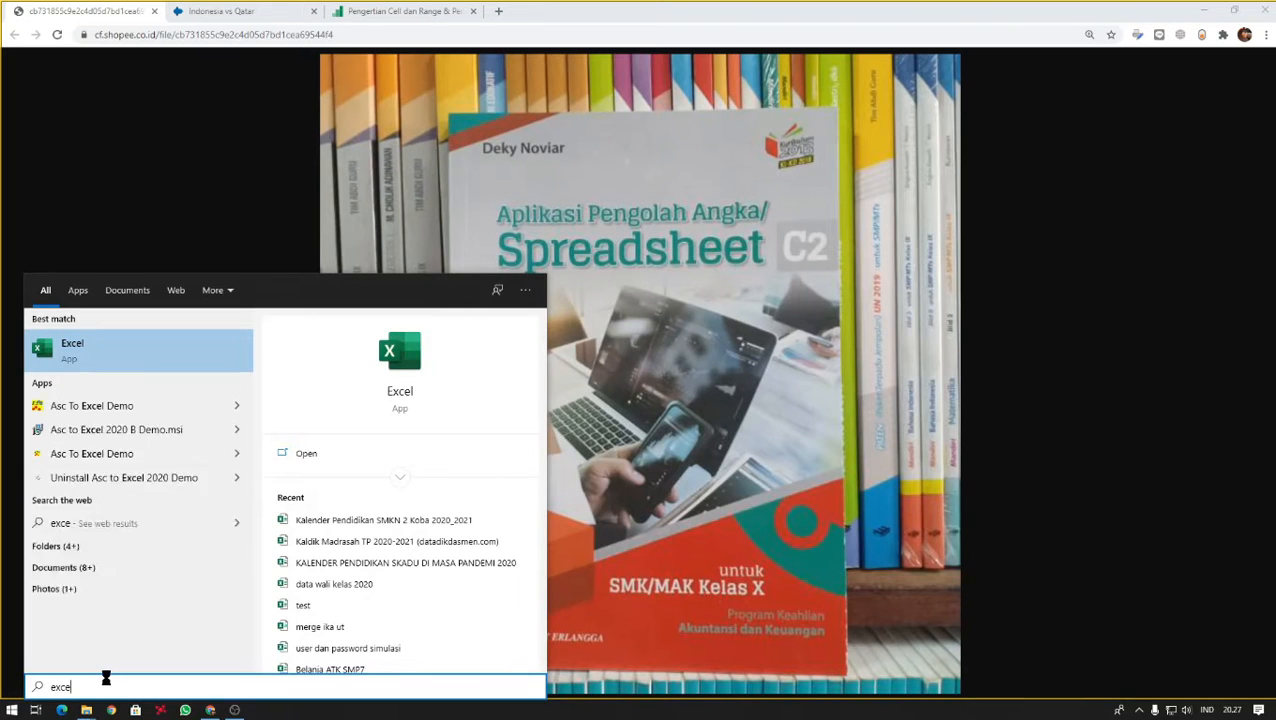
{"action": "key", "text": "Return"}
{"action": "key", "text": "Escape"}
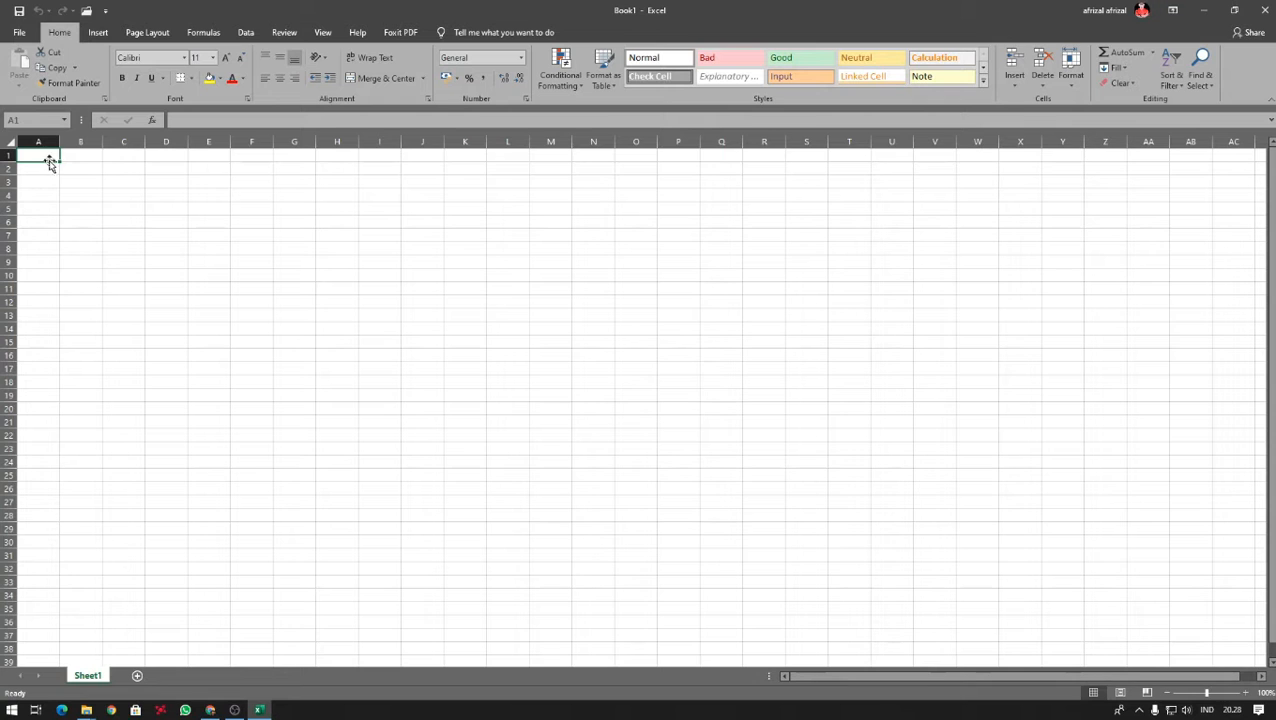
- Switch to the Kelas Excel article in Chrome and highlight the "Pengertian Cell" sentence that defines a cell
{"action": "left_click", "coordinate": [210, 710]}
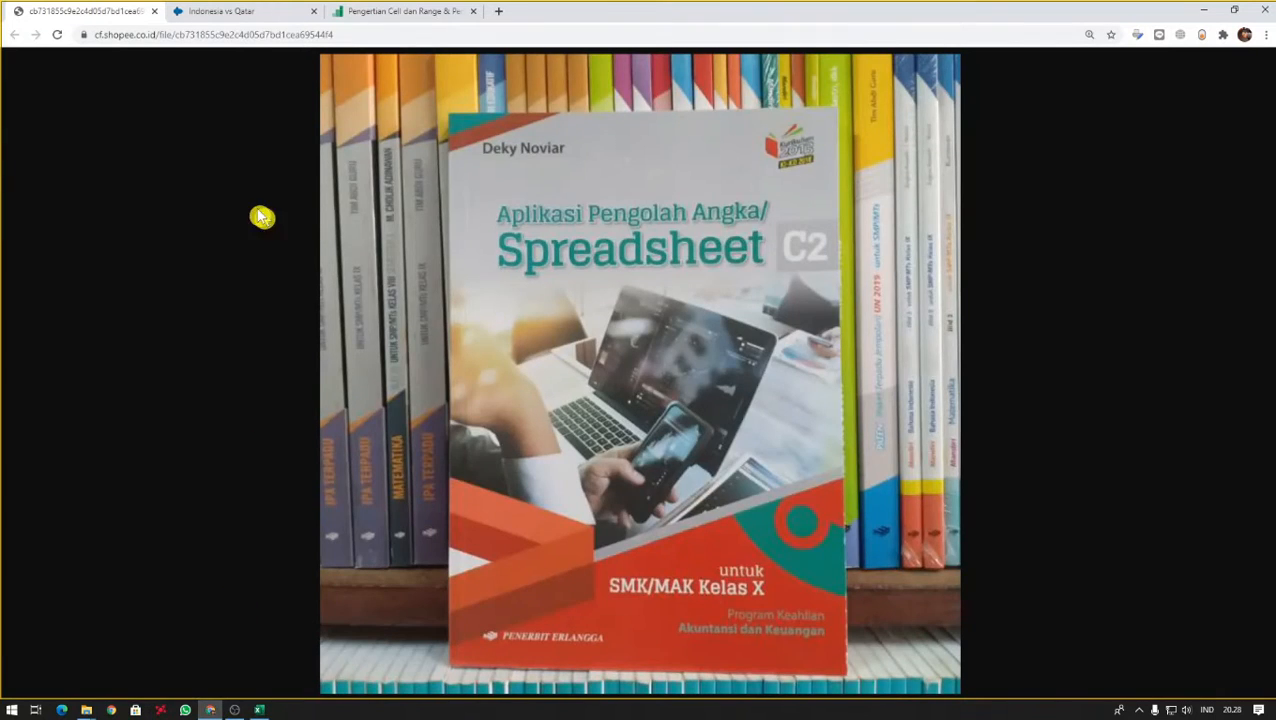
{"action": "left_click", "coordinate": [362, 10]}
{"action": "scroll", "coordinate": [410, 260], "scroll_direction": "up", "scroll_amount": 1}
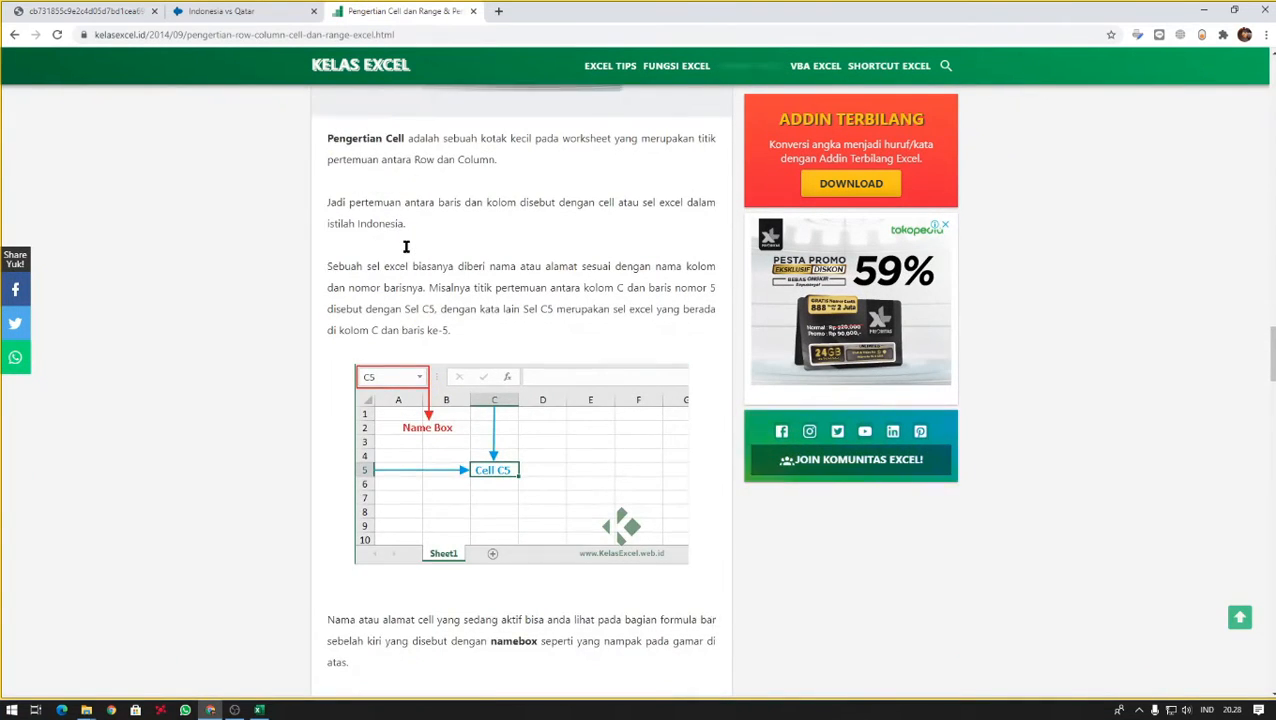
{"action": "scroll", "coordinate": [490, 189], "scroll_direction": "up", "scroll_amount": 5}
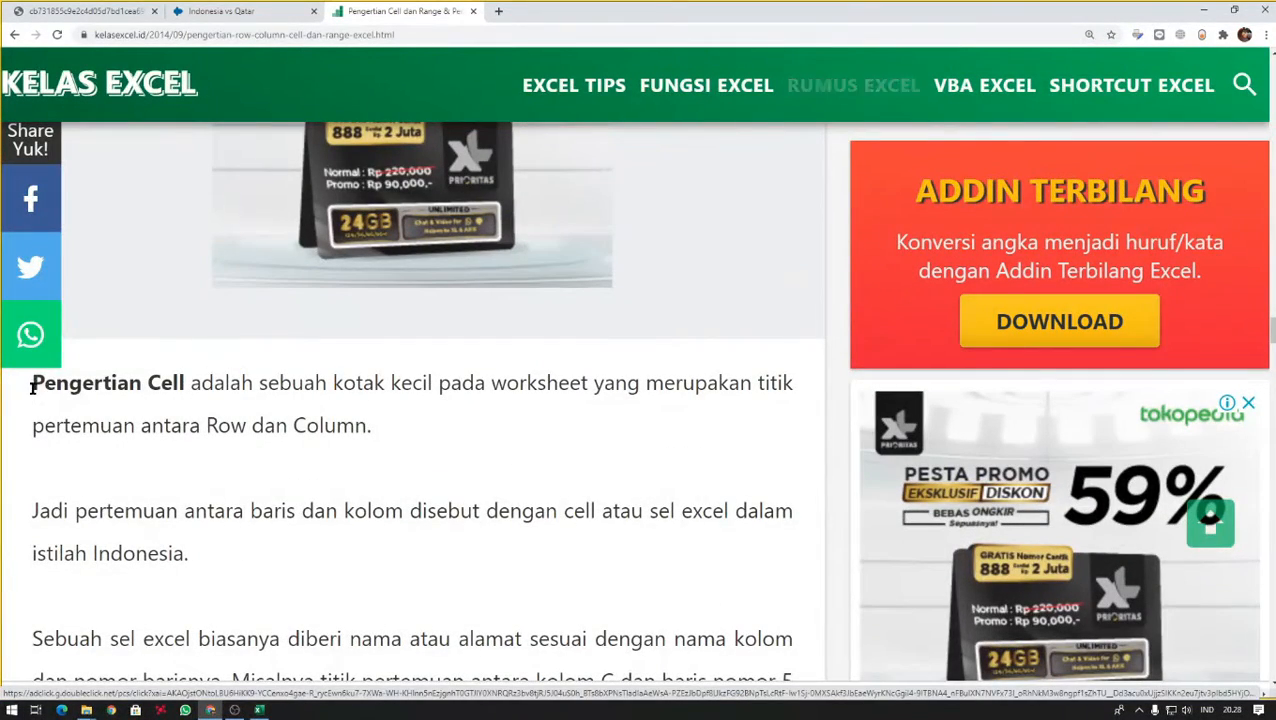
{"action": "left_click_drag", "start_coordinate": [36, 385], "coordinate": [399, 427]}
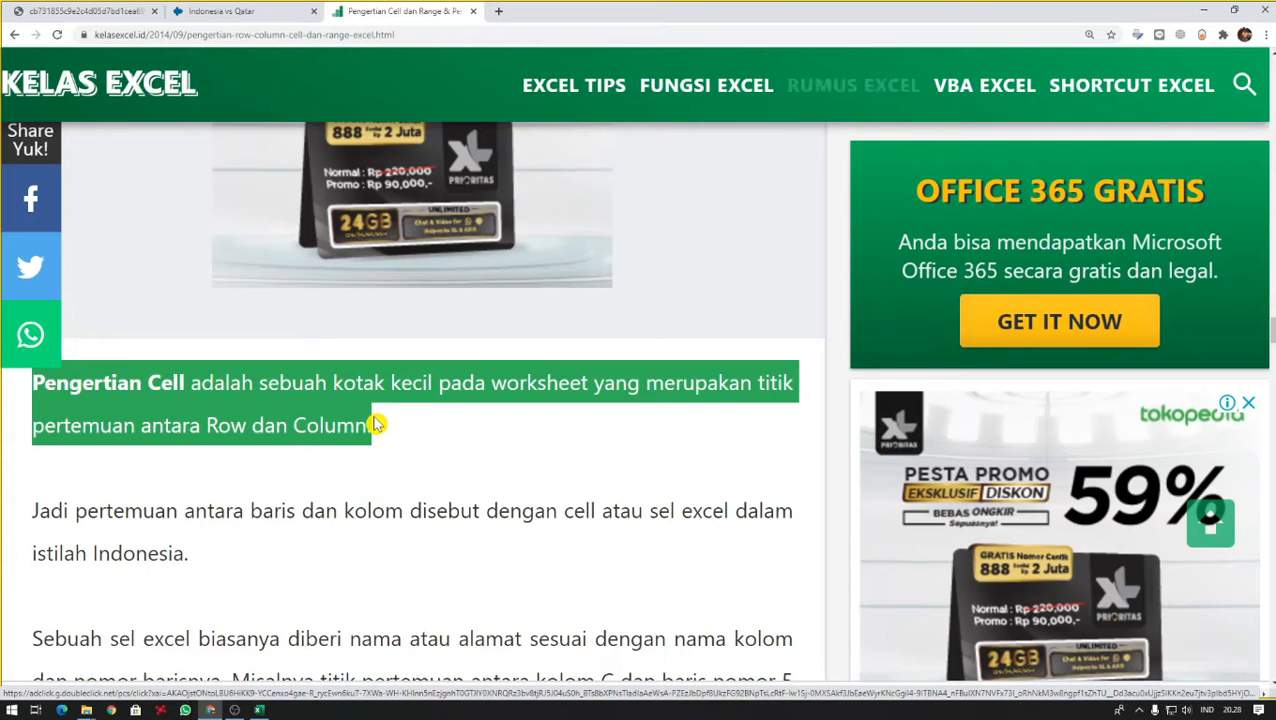
{"action": "scroll", "coordinate": [375, 422], "scroll_direction": "down", "scroll_amount": 1}
{"action": "scroll", "coordinate": [375, 422], "scroll_direction": "down", "scroll_amount": 1}
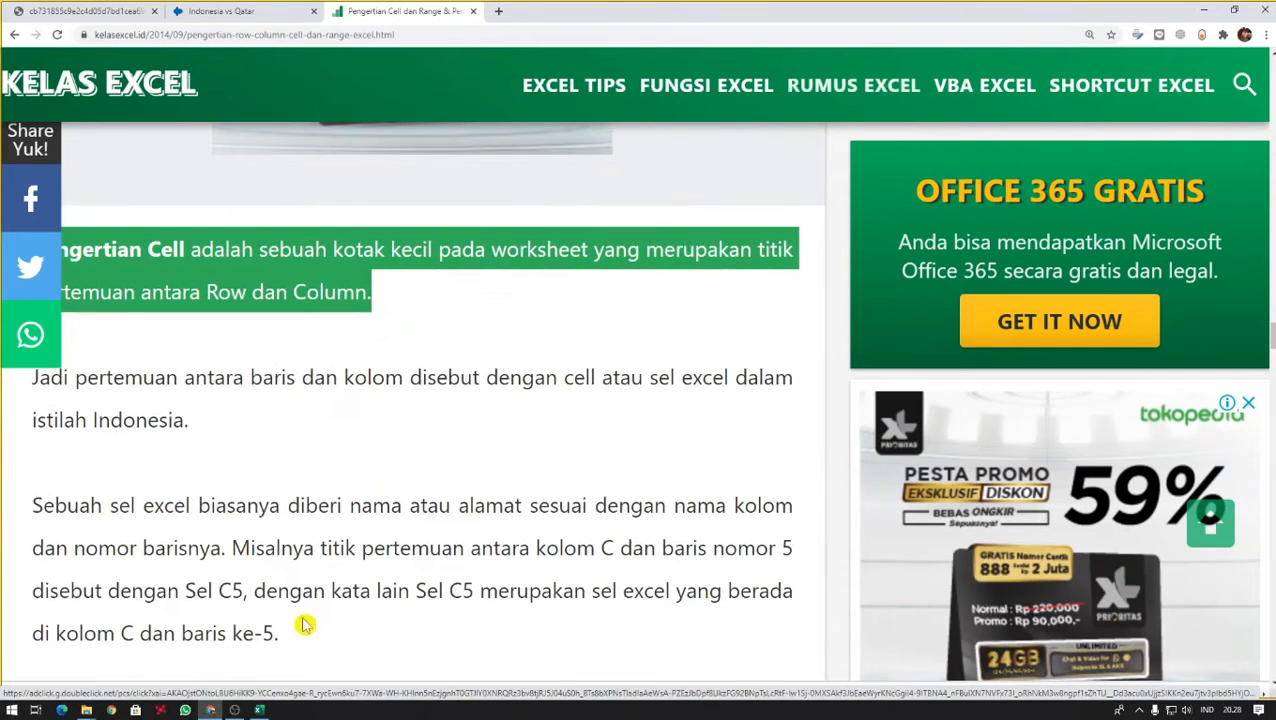
- Switch back to Excel and zoom the blank sheet to 250%
{"action": "left_click", "coordinate": [260, 710]}
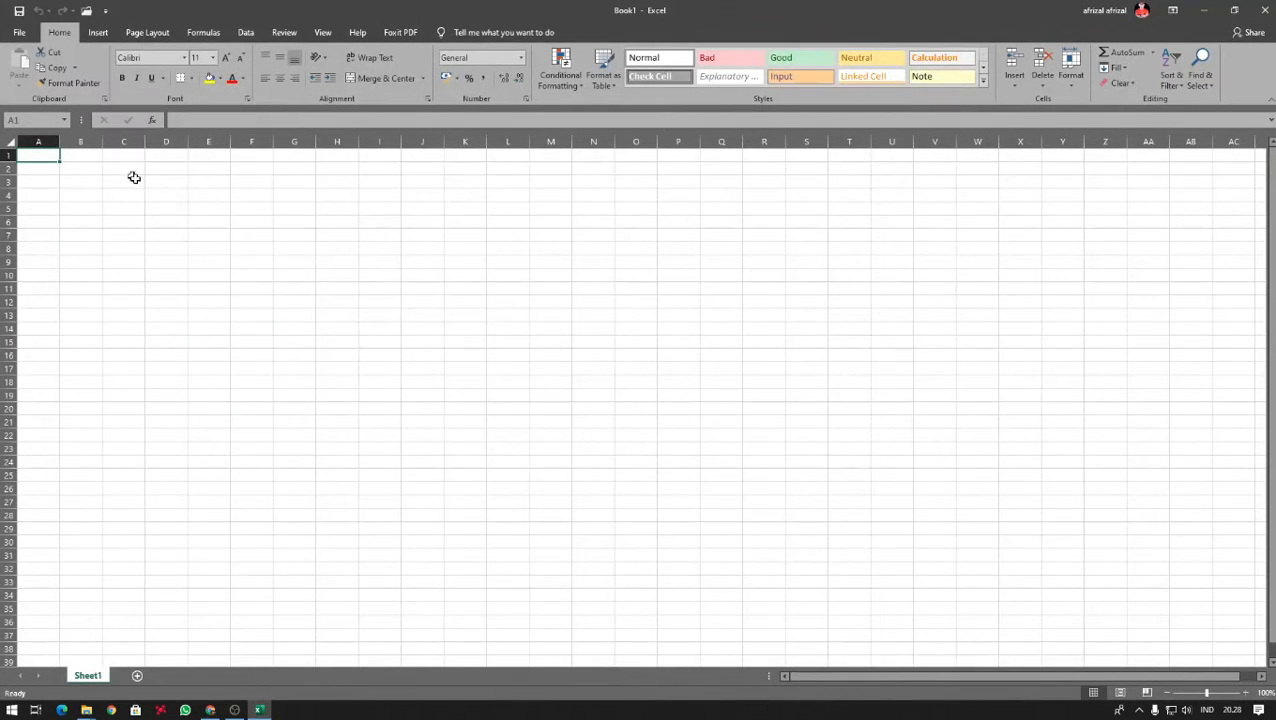
{"action": "left_click", "coordinate": [166, 221]}
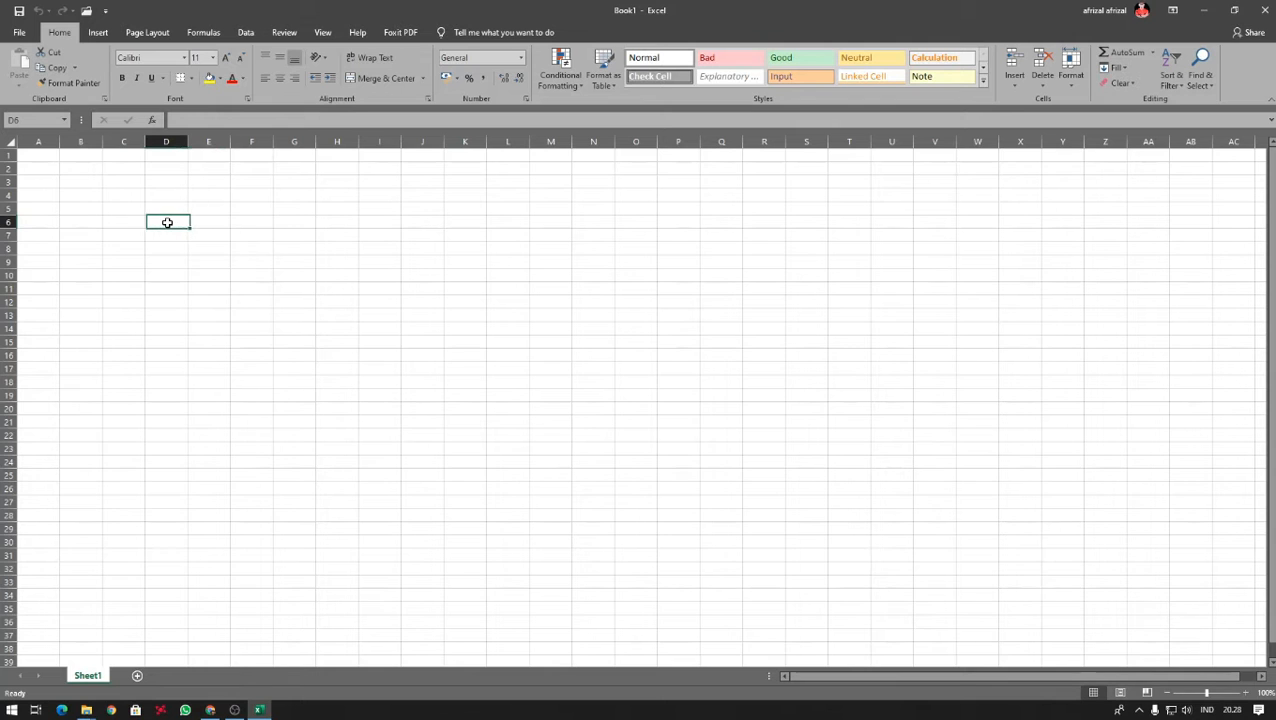
{"action": "scroll", "coordinate": [181, 222], "scroll_direction": "up", "scroll_amount": 10, "text": "ctrl"}
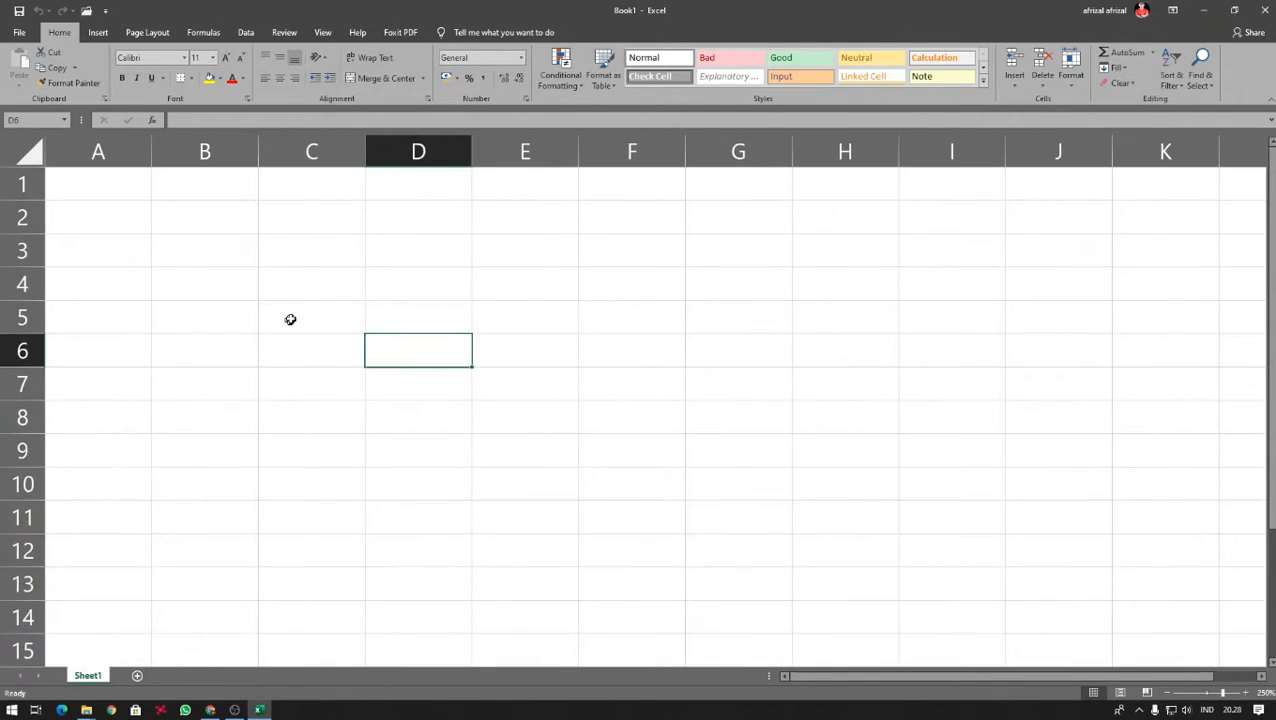
- Select cells C5, D5 and E5 in alternation to demonstrate individual cells, ending on C5
{"action": "left_click", "coordinate": [290, 318]}
{"action": "left_click", "coordinate": [389, 318]}
{"action": "left_click", "coordinate": [535, 319]}
{"action": "left_click", "coordinate": [296, 321]}
{"action": "left_click", "coordinate": [445, 321]}
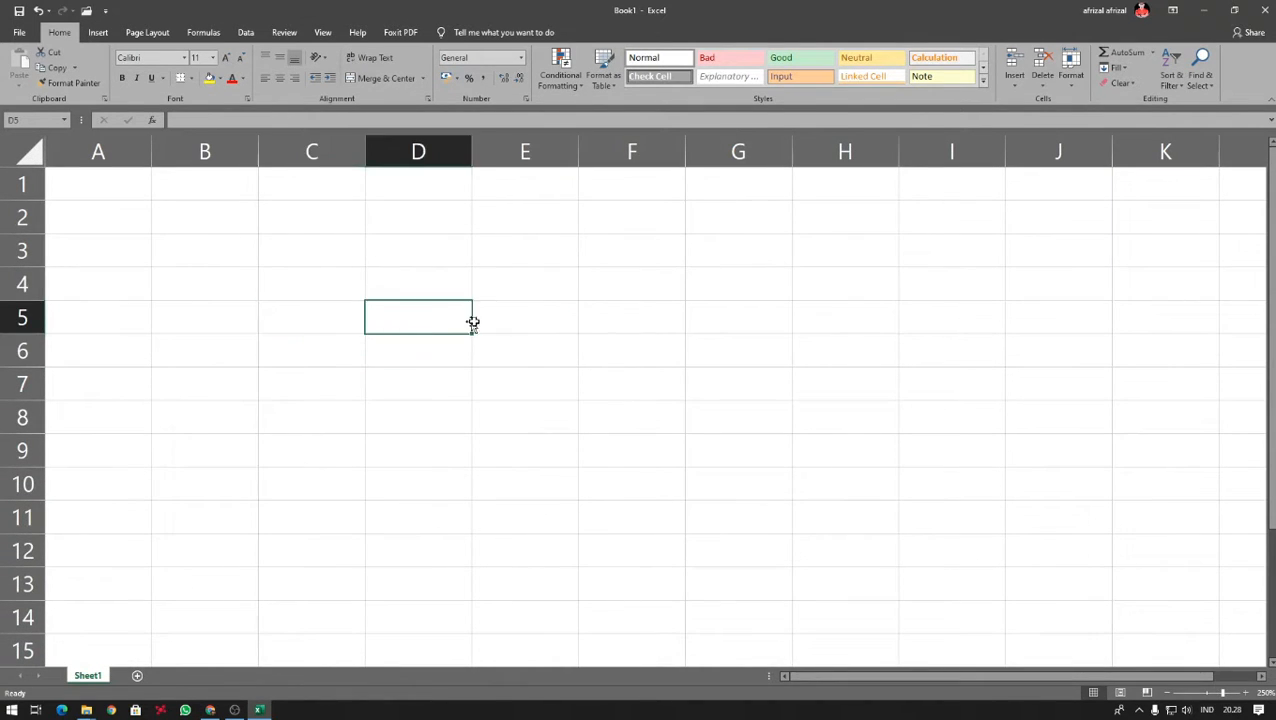
{"action": "left_click", "coordinate": [505, 320]}
{"action": "left_click", "coordinate": [319, 319]}
{"action": "left_click", "coordinate": [411, 316]}
{"action": "left_click", "coordinate": [312, 318]}
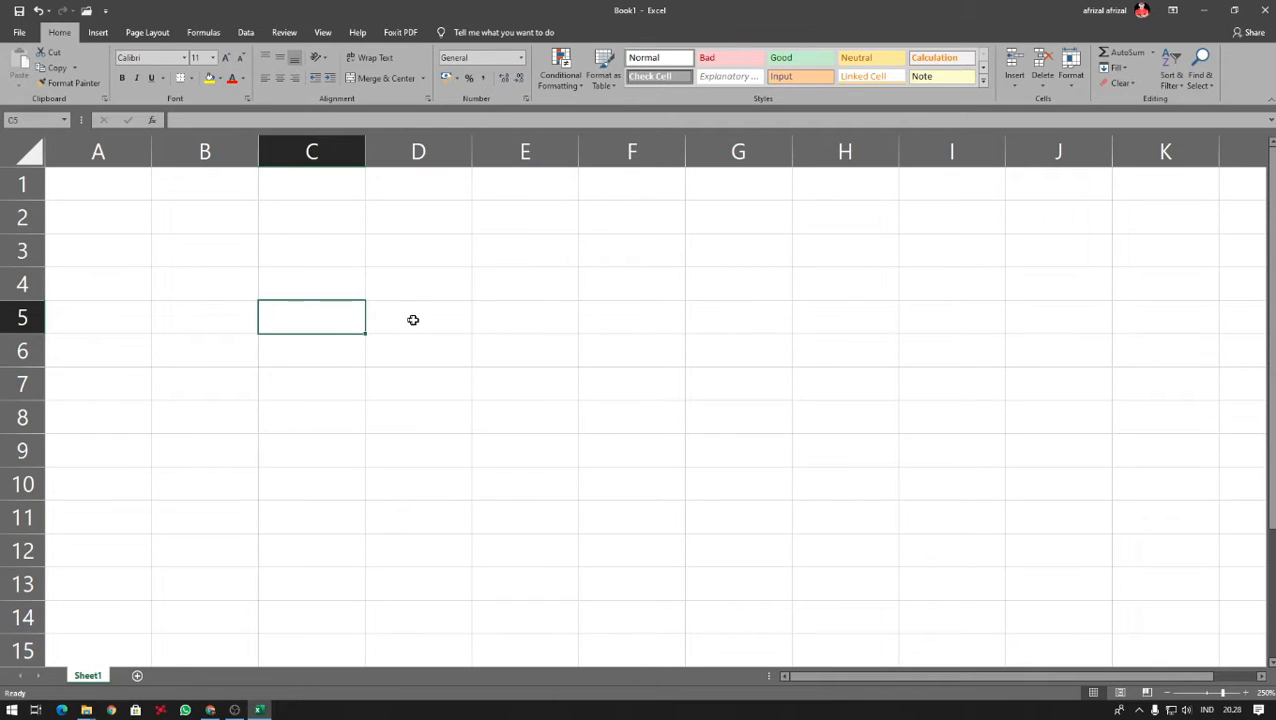
{"action": "left_click", "coordinate": [413, 319]}
{"action": "left_click", "coordinate": [327, 320]}
{"action": "left_click", "coordinate": [410, 318]}
{"action": "left_click", "coordinate": [305, 320]}
{"action": "left_click", "coordinate": [407, 316]}
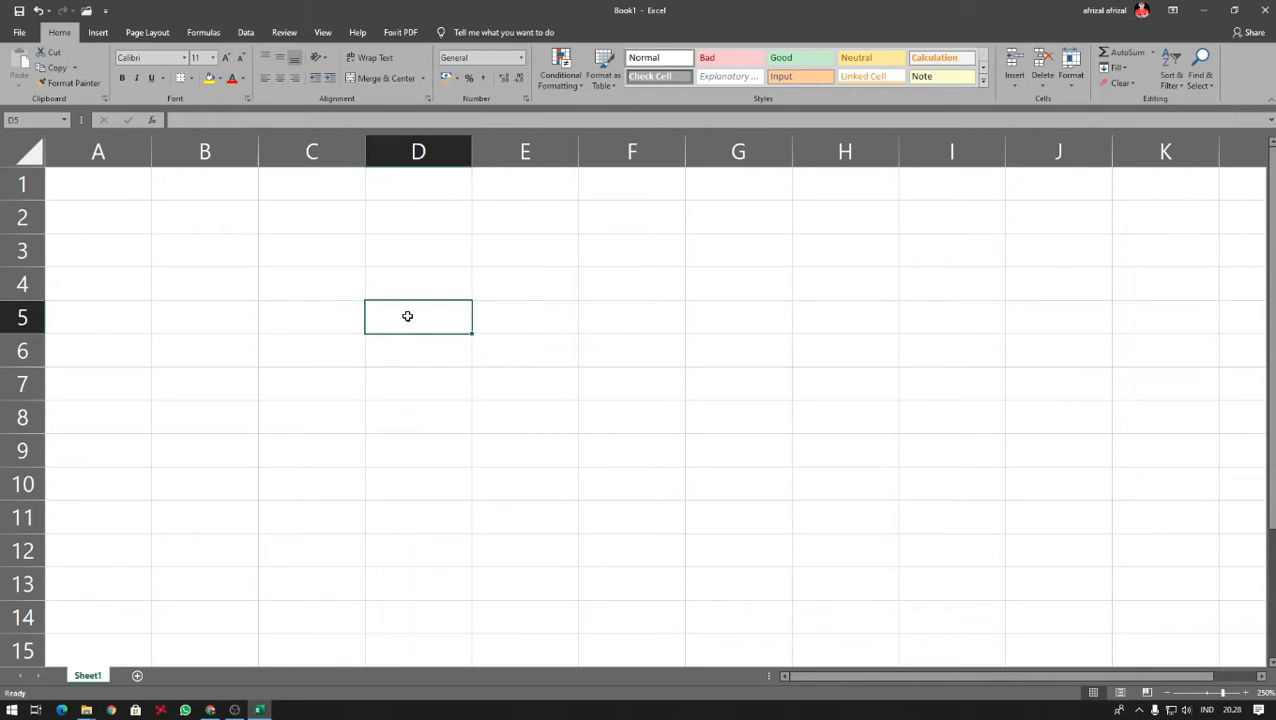
{"action": "left_click", "coordinate": [324, 318]}
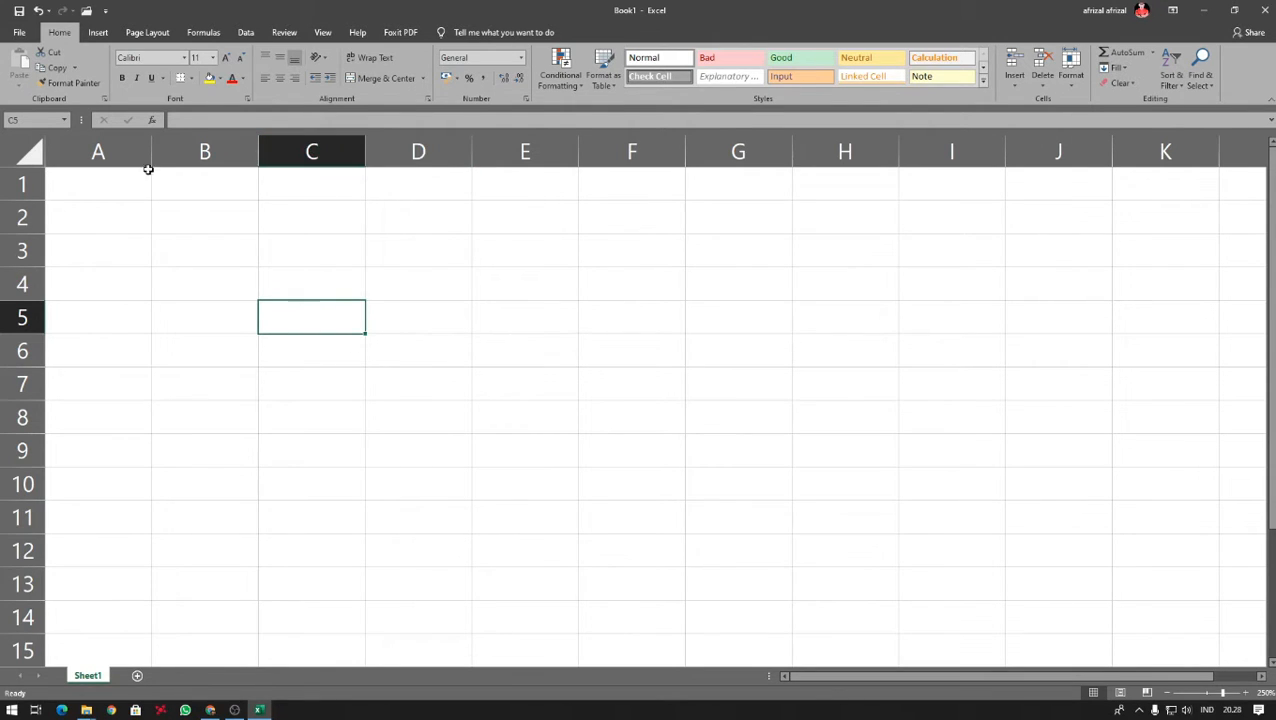
- Highlight cells A1:G1 and the column headers from A to H, finishing on cell D6
{"action": "left_click_drag", "start_coordinate": [126, 180], "coordinate": [712, 179]}
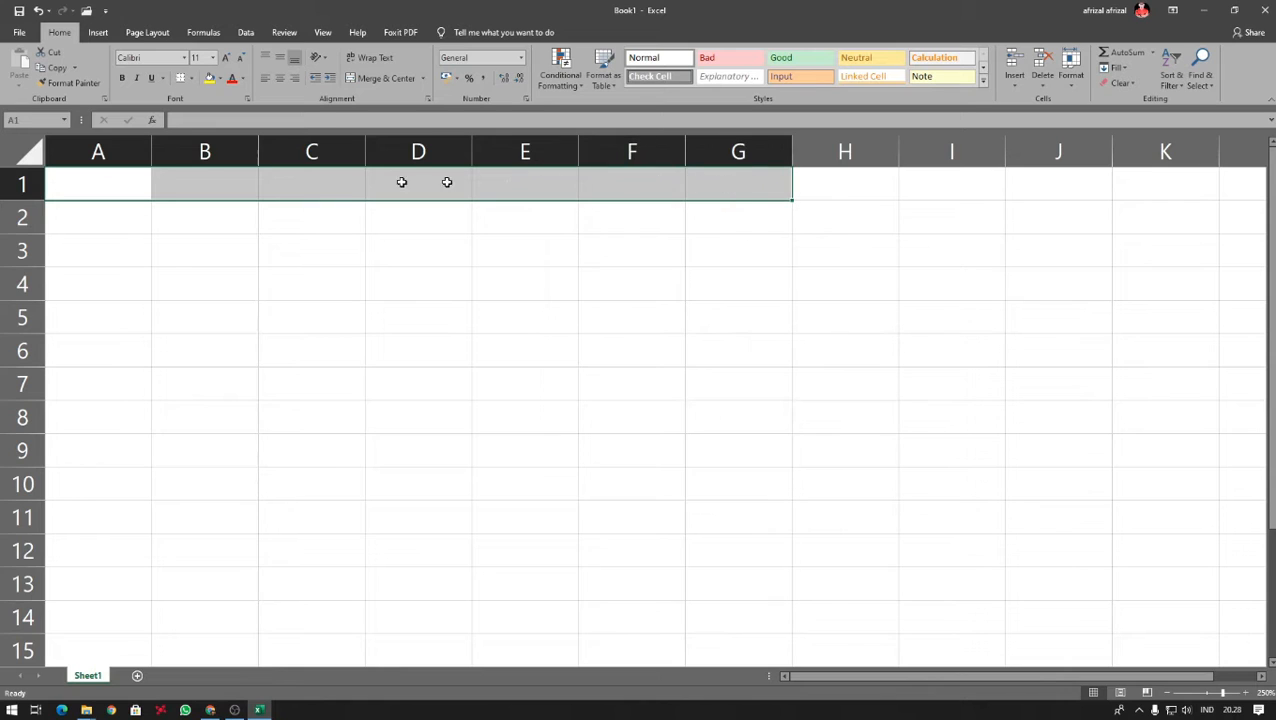
{"action": "left_click_drag", "start_coordinate": [120, 151], "coordinate": [855, 148]}
{"action": "left_click_drag", "start_coordinate": [120, 153], "coordinate": [845, 155]}
{"action": "left_click", "coordinate": [418, 350]}
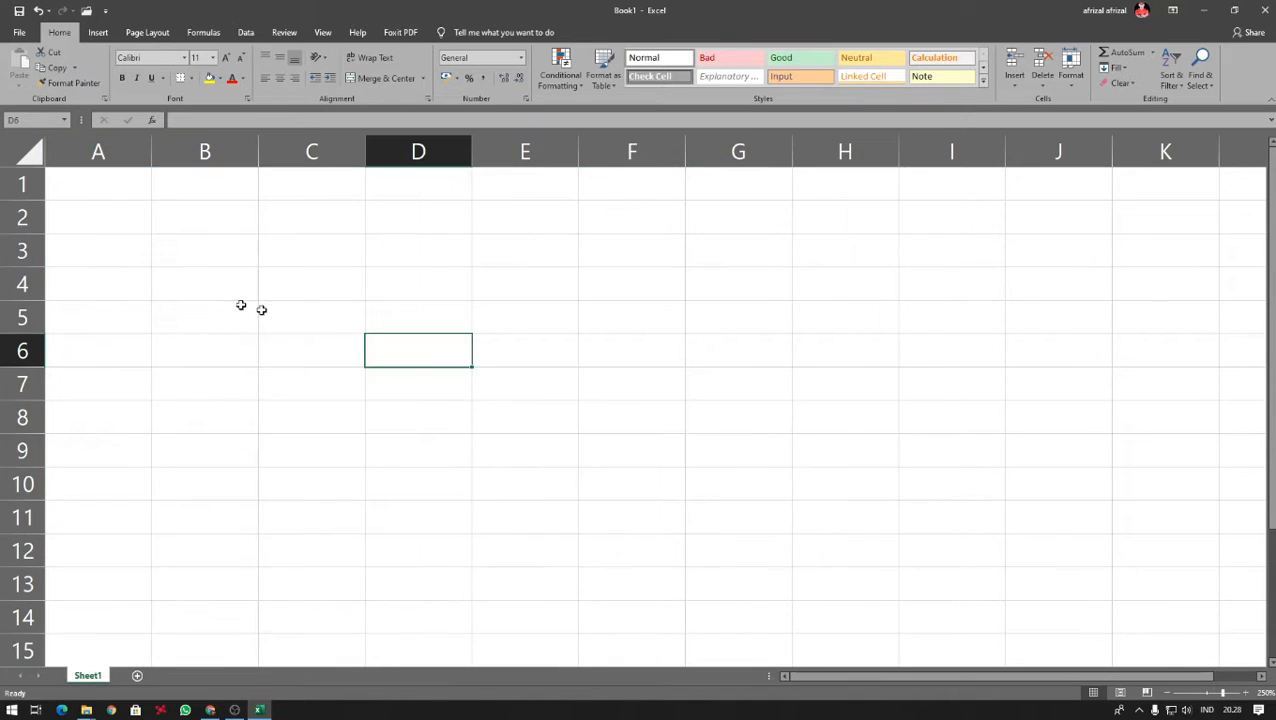
- Highlight rows 1 to 9, then select cells A4, B4, B1 and A1 one after another
{"action": "left_click_drag", "start_coordinate": [23, 184], "coordinate": [22, 452]}
{"action": "left_click", "coordinate": [146, 292]}
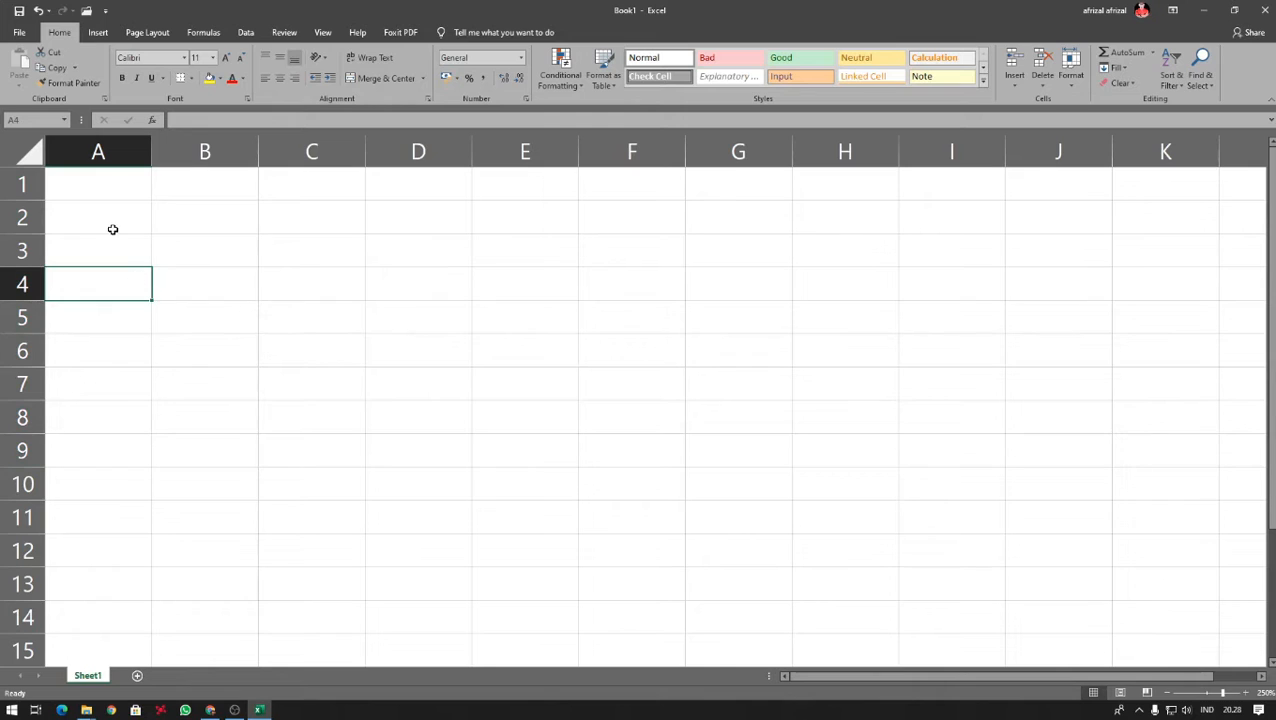
{"action": "left_click", "coordinate": [188, 281]}
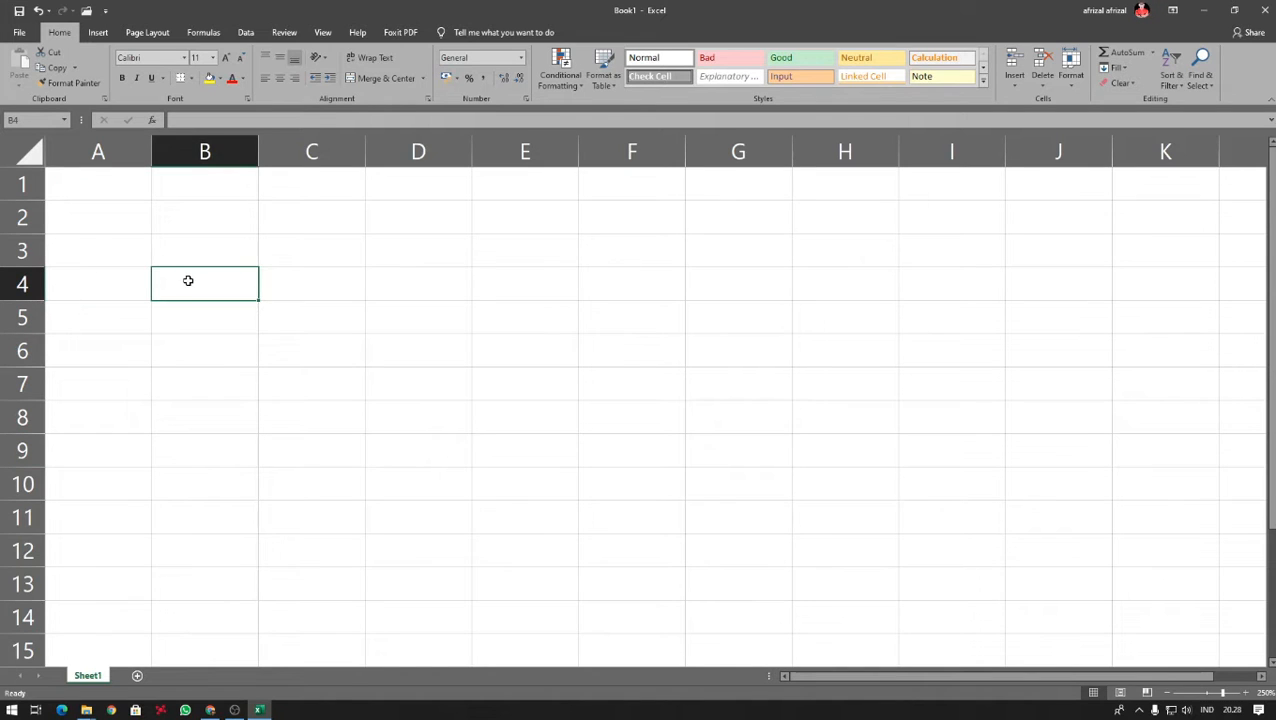
{"action": "left_click", "coordinate": [192, 190]}
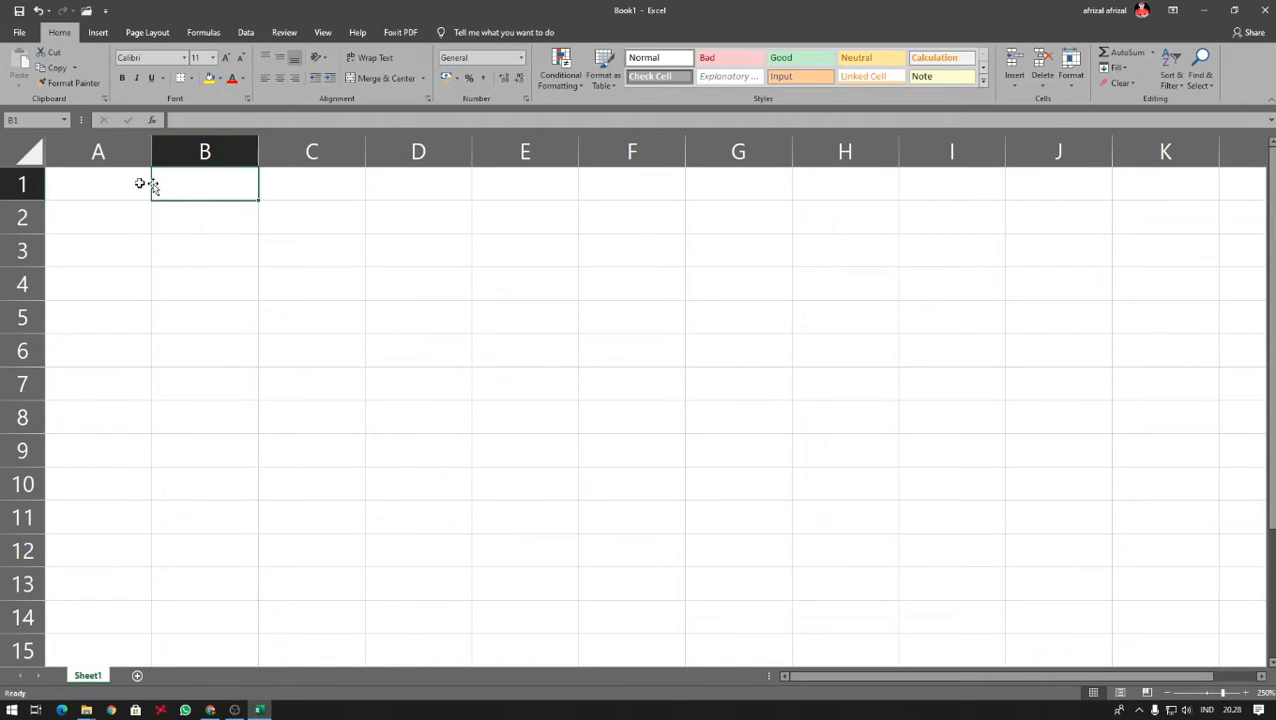
{"action": "left_click", "coordinate": [113, 182]}
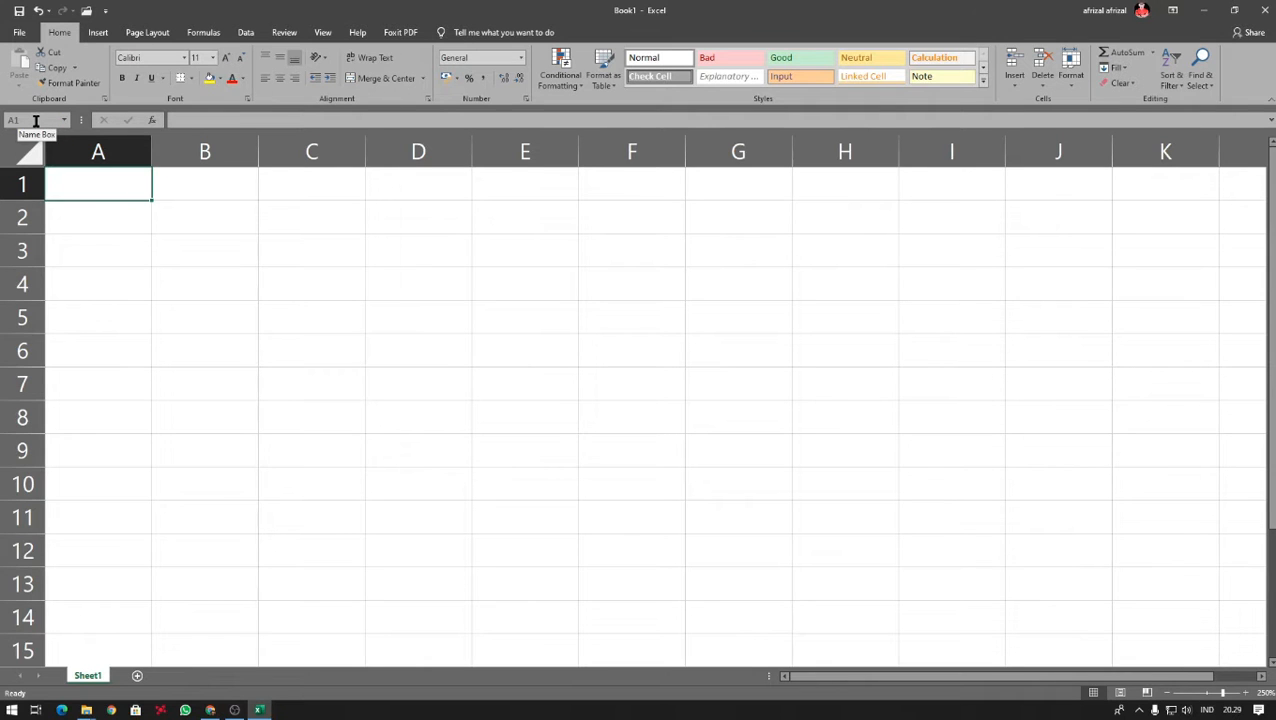
- Launch the Windows Magnifier and set its magnification to 200%
{"action": "left_click", "coordinate": [10, 710]}
{"action": "type", "text": "magn"}
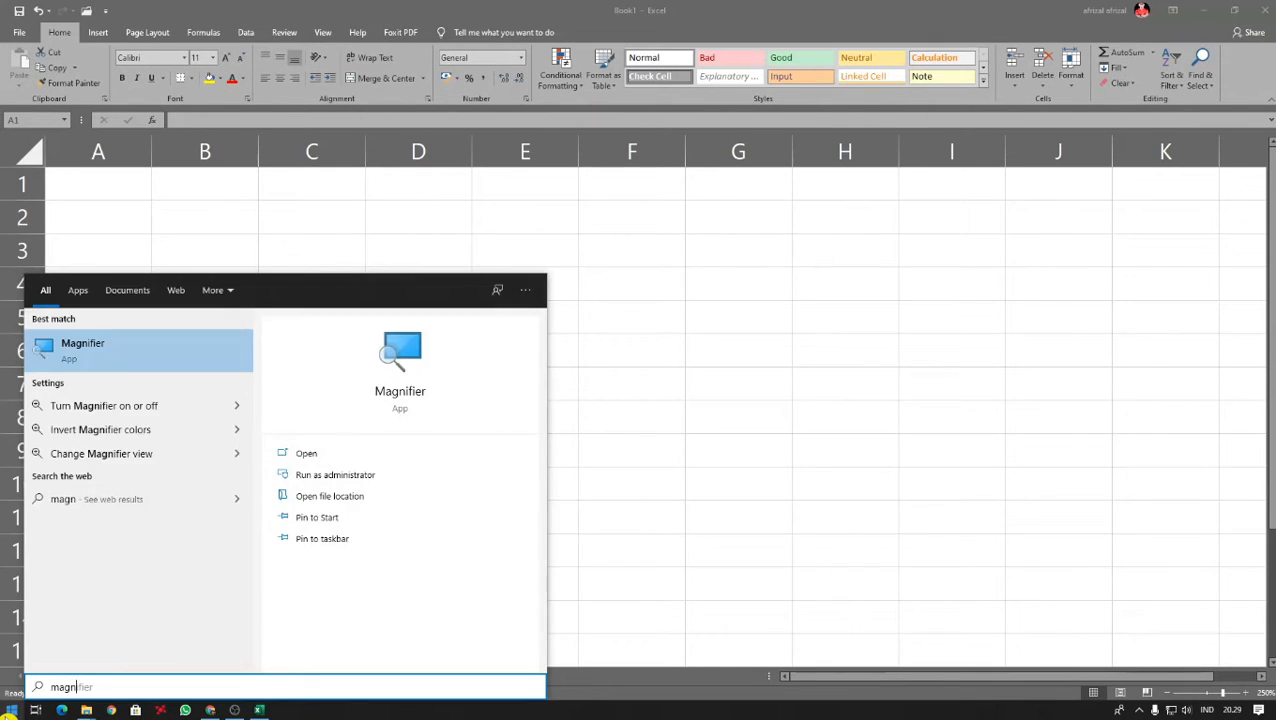
{"action": "key", "text": "Return"}
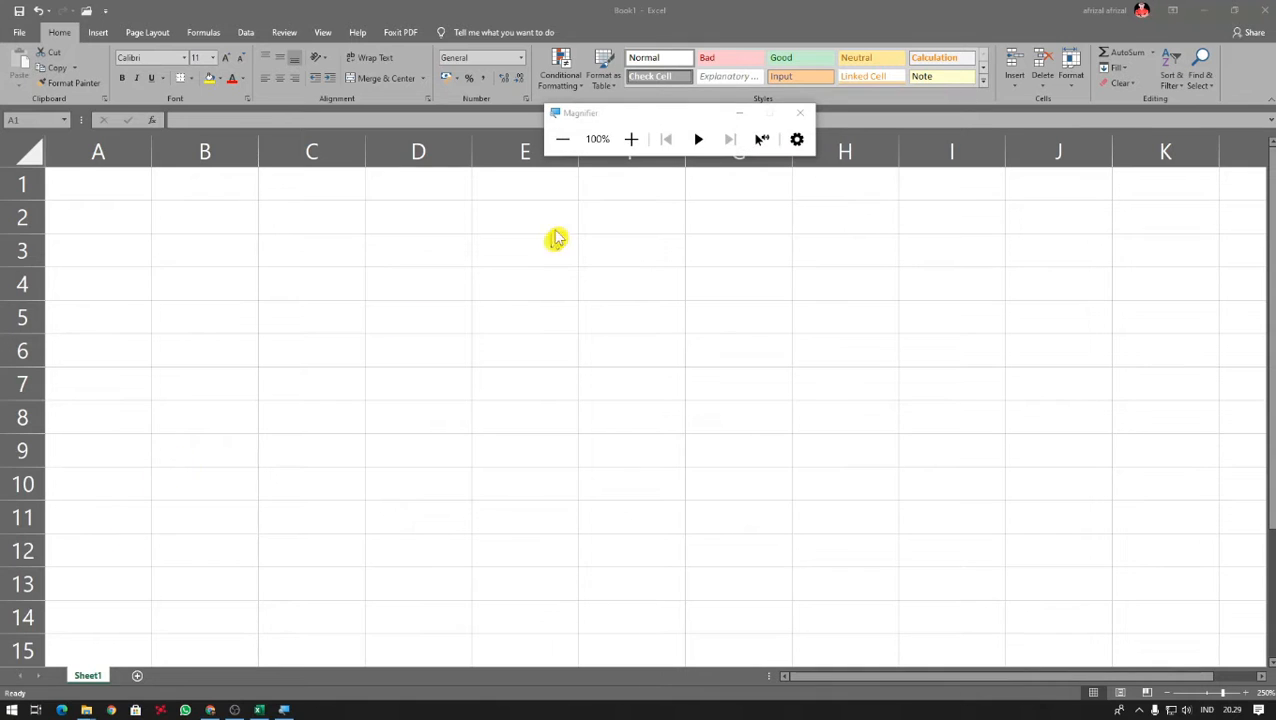
{"action": "left_click", "coordinate": [631, 139]}
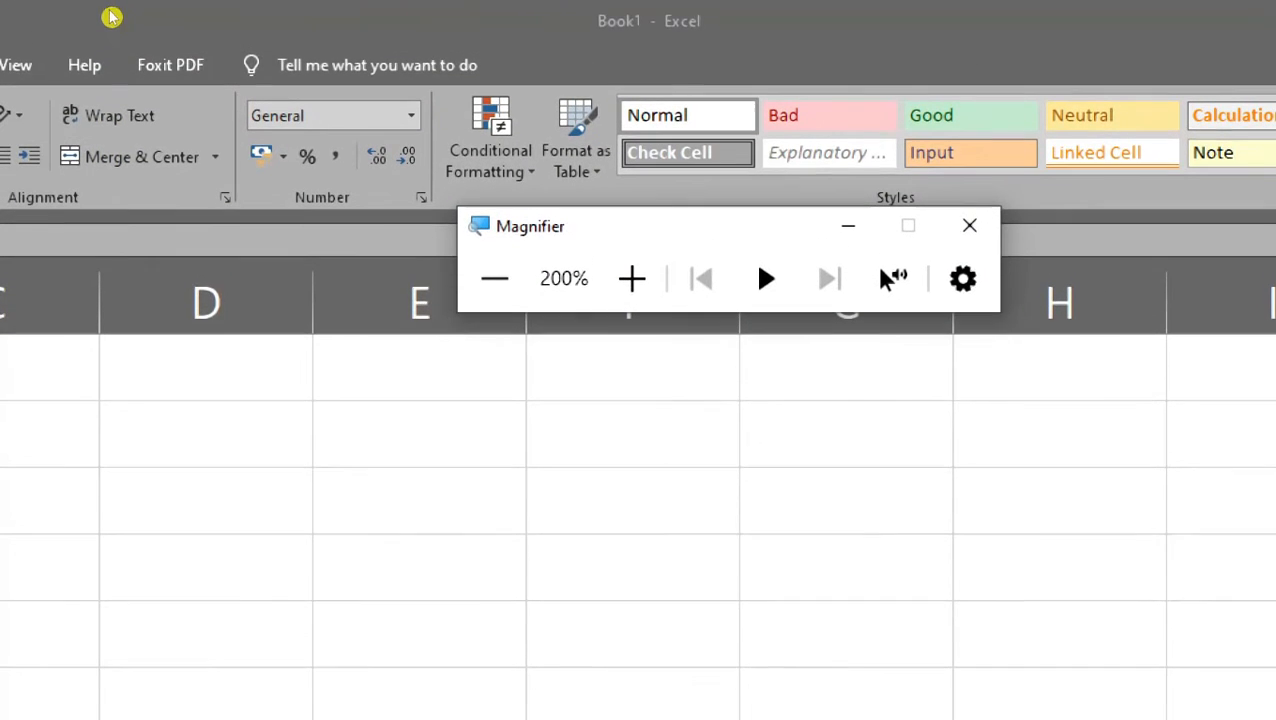
- Move the Excel window into the magnified view, then select cell A1, column A and cell B1
{"action": "left_click_drag", "start_coordinate": [151, 11], "coordinate": [415, 60]}
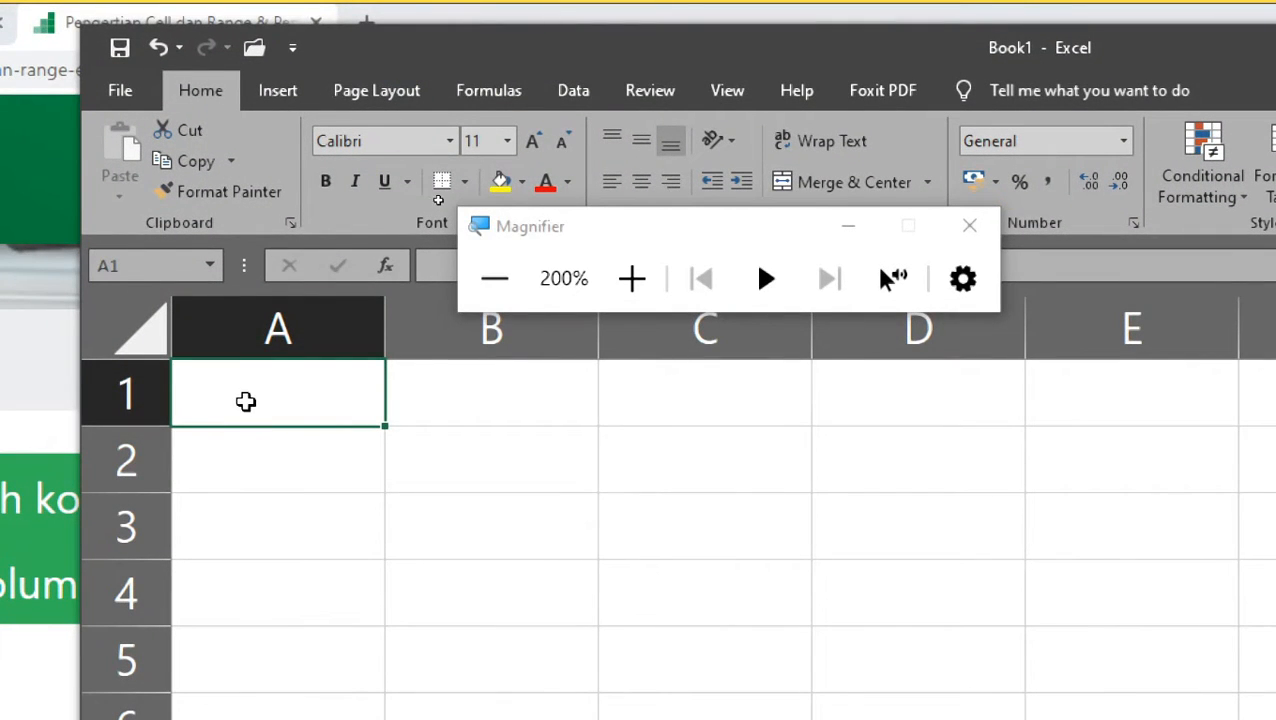
{"action": "double_click", "coordinate": [282, 398]}
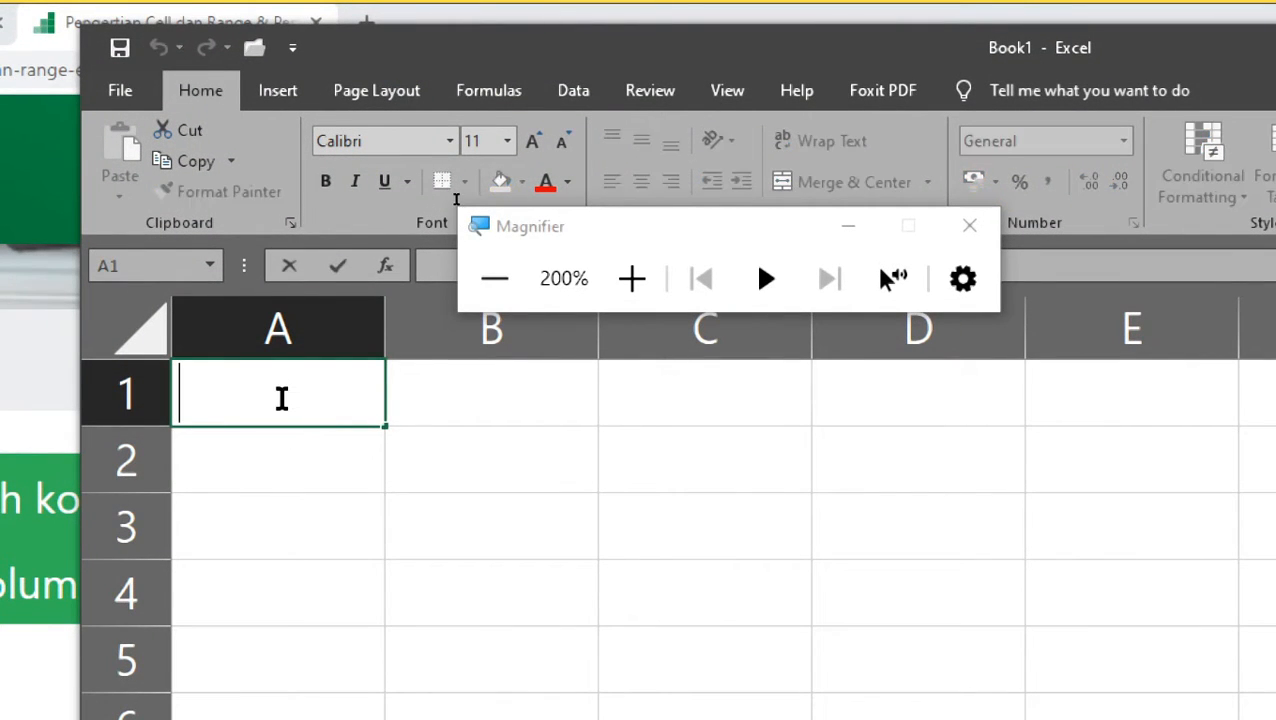
{"action": "left_click", "coordinate": [276, 447]}
{"action": "left_click", "coordinate": [270, 396]}
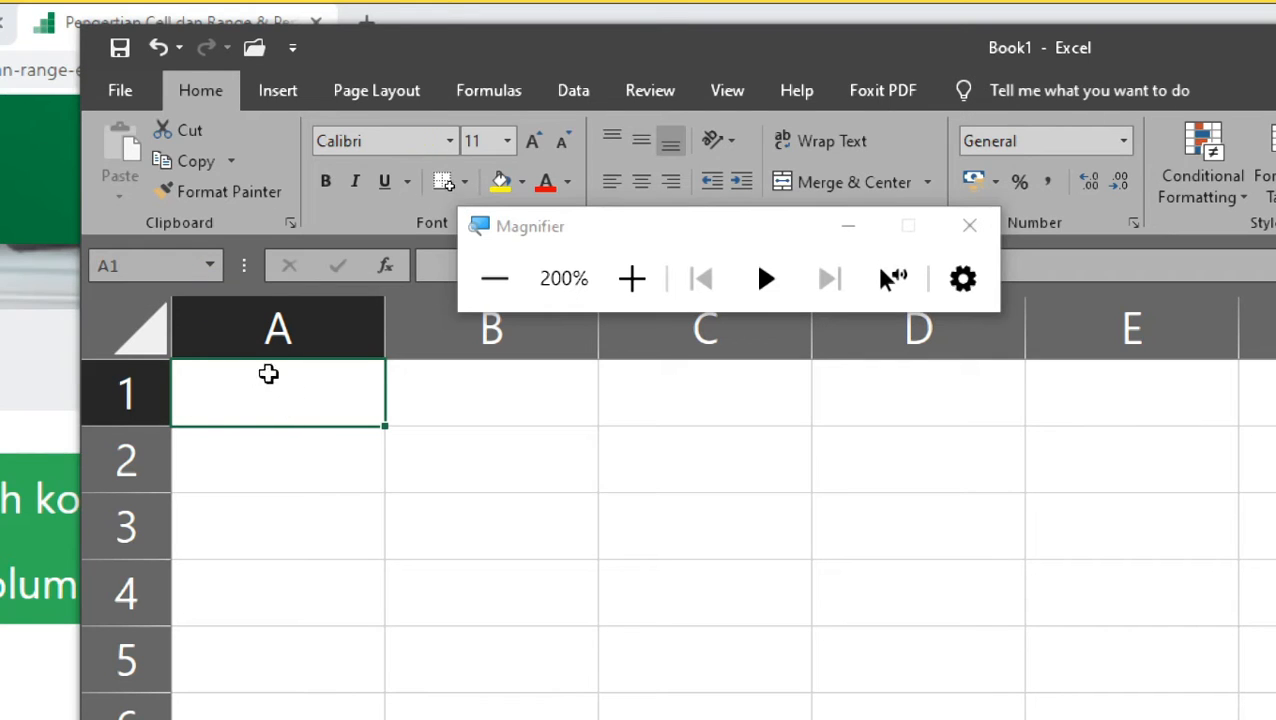
{"action": "left_click", "coordinate": [272, 325]}
{"action": "left_click", "coordinate": [501, 408]}
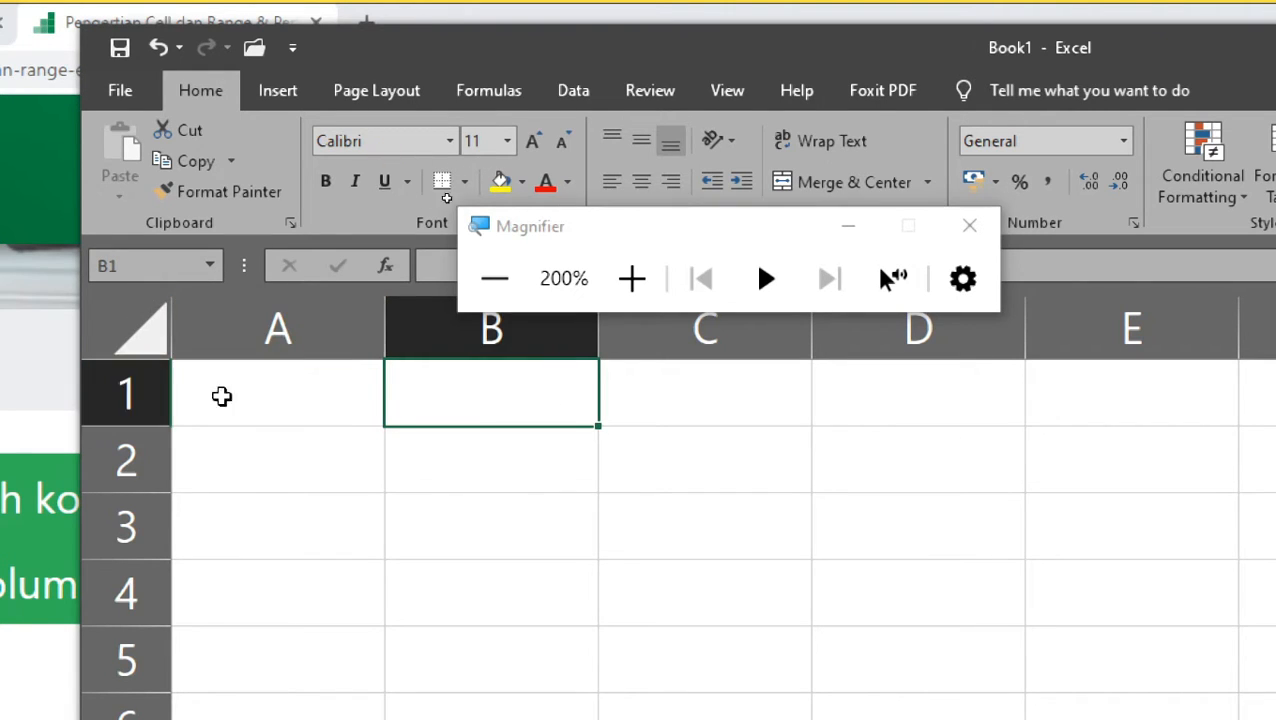
- Move the Magnifier window clear of the column headers, then select row 1 and the cells from A1 to D1
{"action": "left_click_drag", "start_coordinate": [644, 218], "coordinate": [695, 108]}
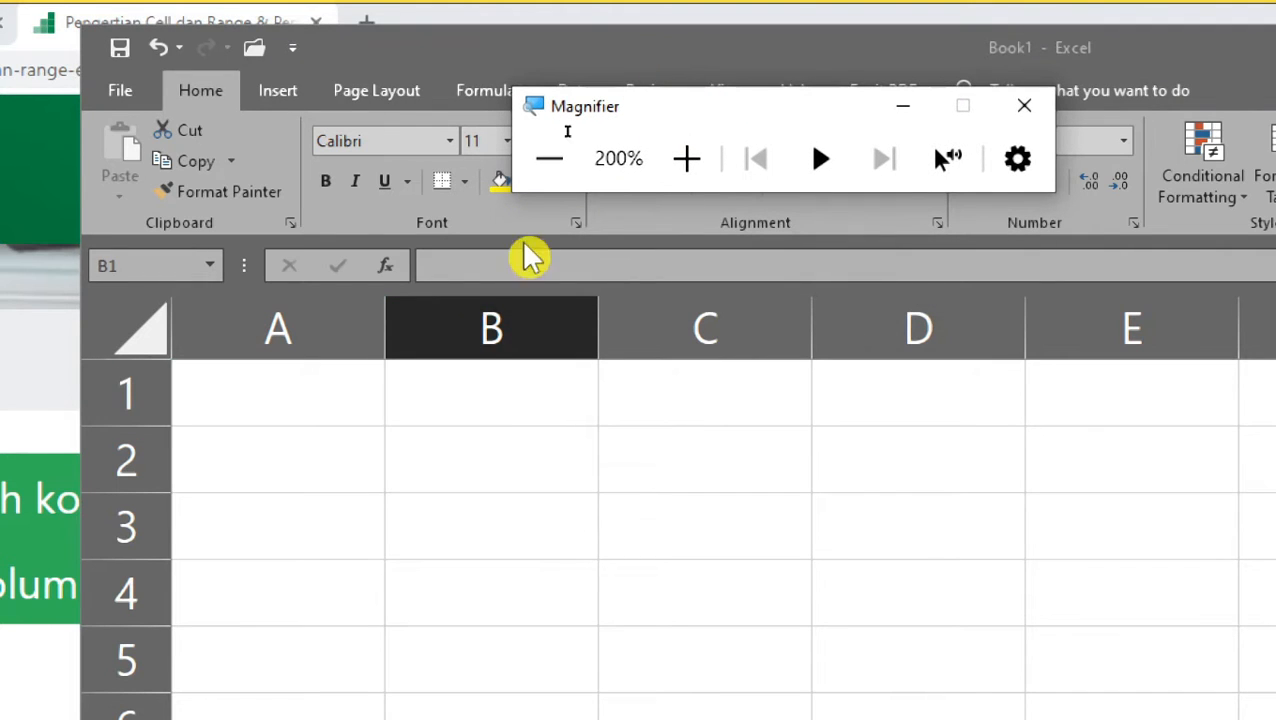
{"action": "left_click", "coordinate": [692, 381]}
{"action": "left_click", "coordinate": [85, 418]}
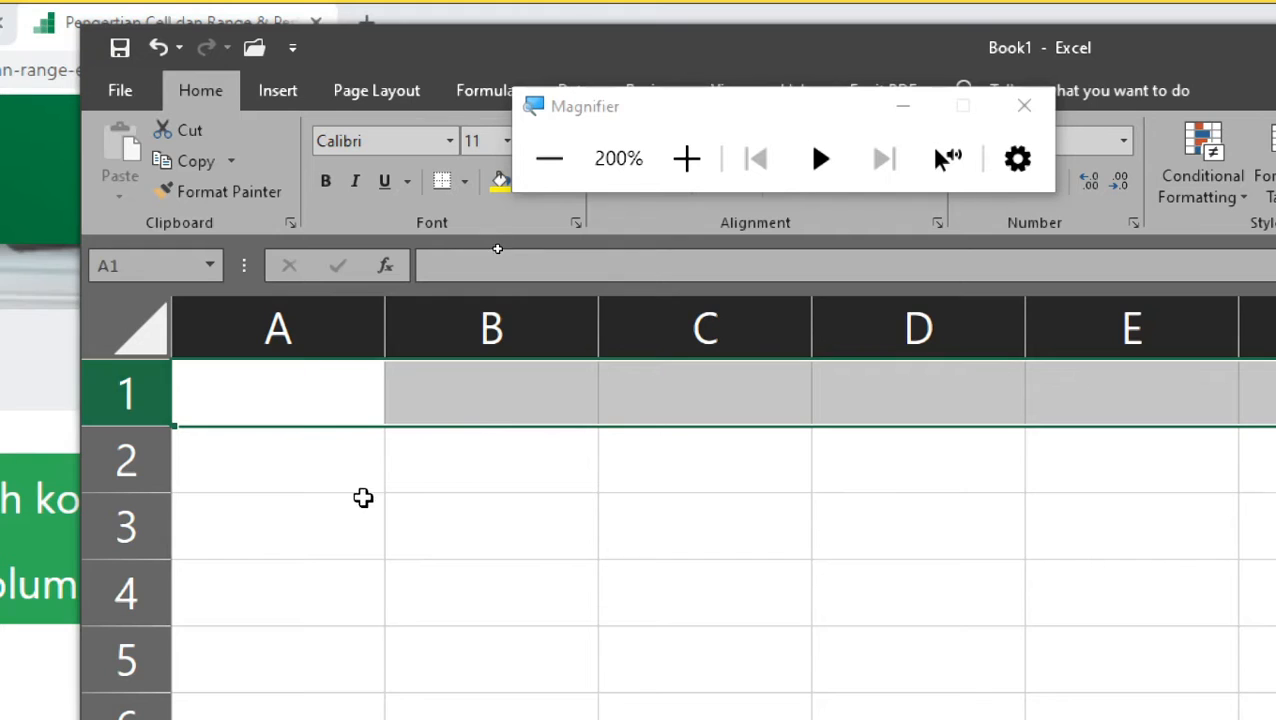
{"action": "left_click", "coordinate": [342, 391]}
{"action": "key", "text": "shift+Right"}
{"action": "key", "text": "shift+Right"}
{"action": "key", "text": "shift+Right"}
{"action": "left_click", "coordinate": [342, 391]}
- Select cell A2, then select columns A through E
{"action": "left_click", "coordinate": [313, 461]}
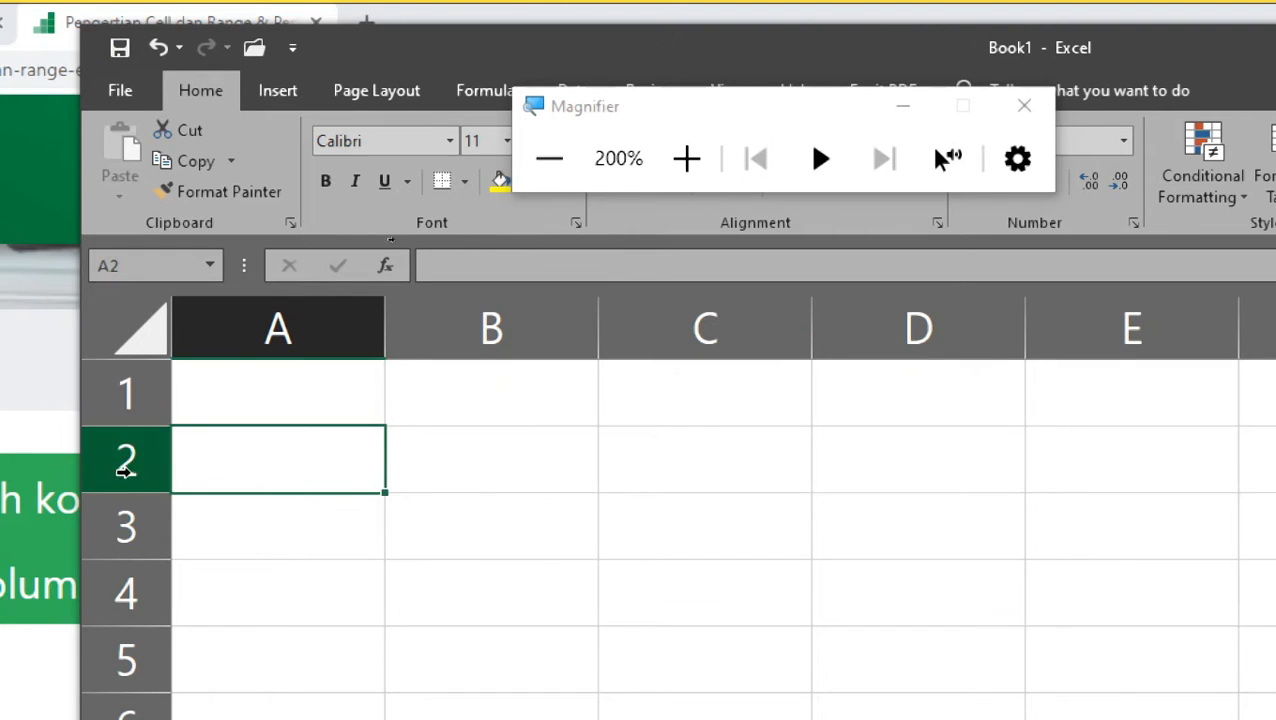
{"action": "key", "text": "Down"}
{"action": "left_click", "coordinate": [331, 468]}
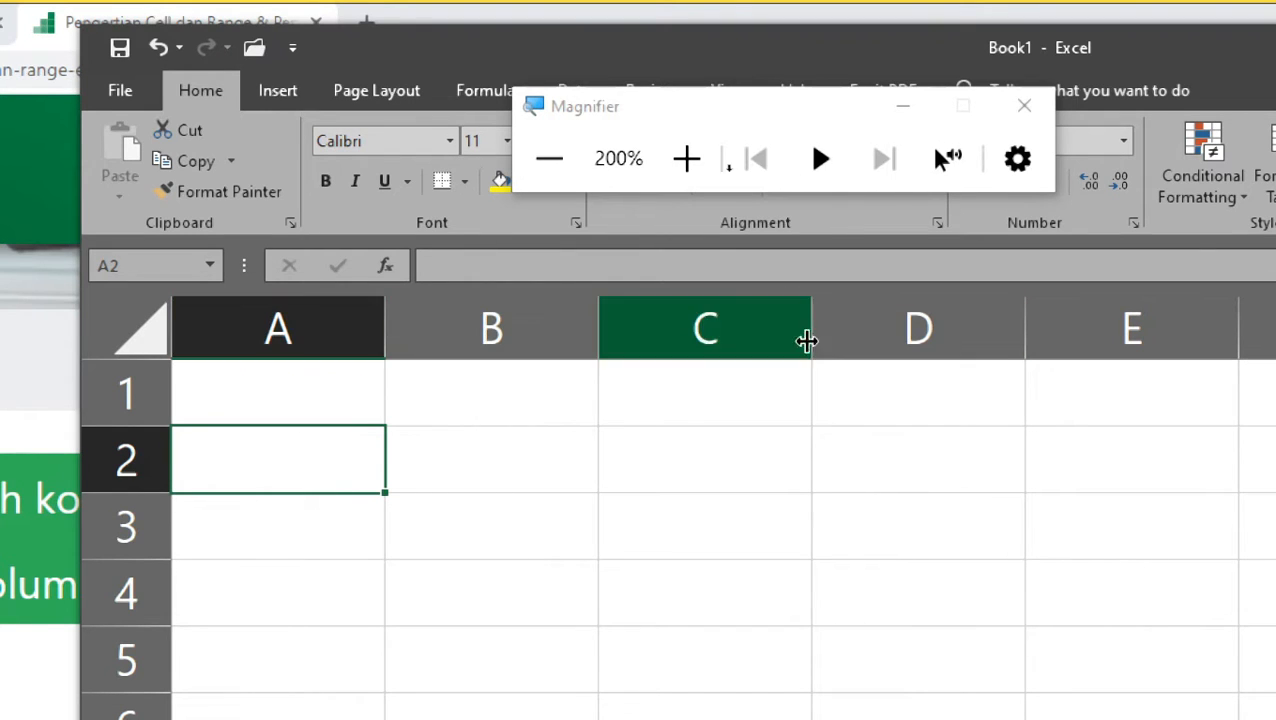
{"action": "left_click_drag", "start_coordinate": [190, 335], "coordinate": [1062, 342]}
- Reduce the Magnifier to 100% and bring the Excel window back to the front
{"action": "left_click", "coordinate": [14, 470]}
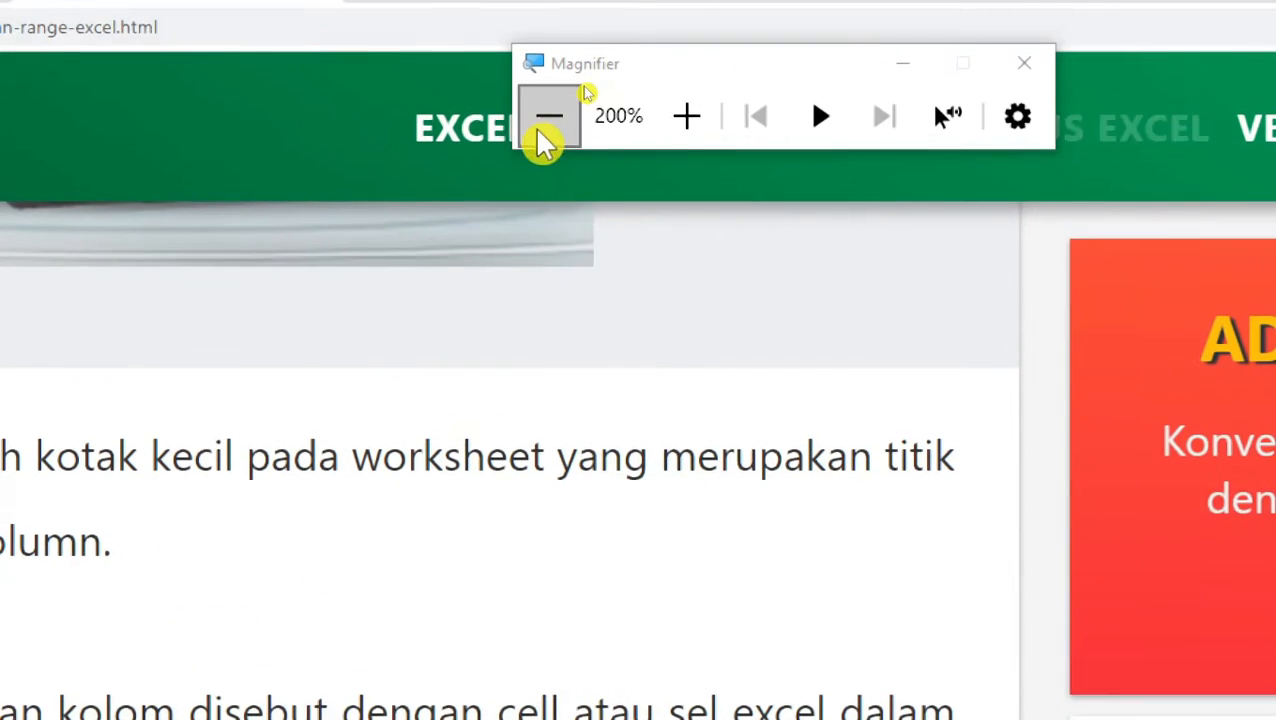
{"action": "left_click", "coordinate": [548, 125]}
{"action": "left_click", "coordinate": [260, 710]}
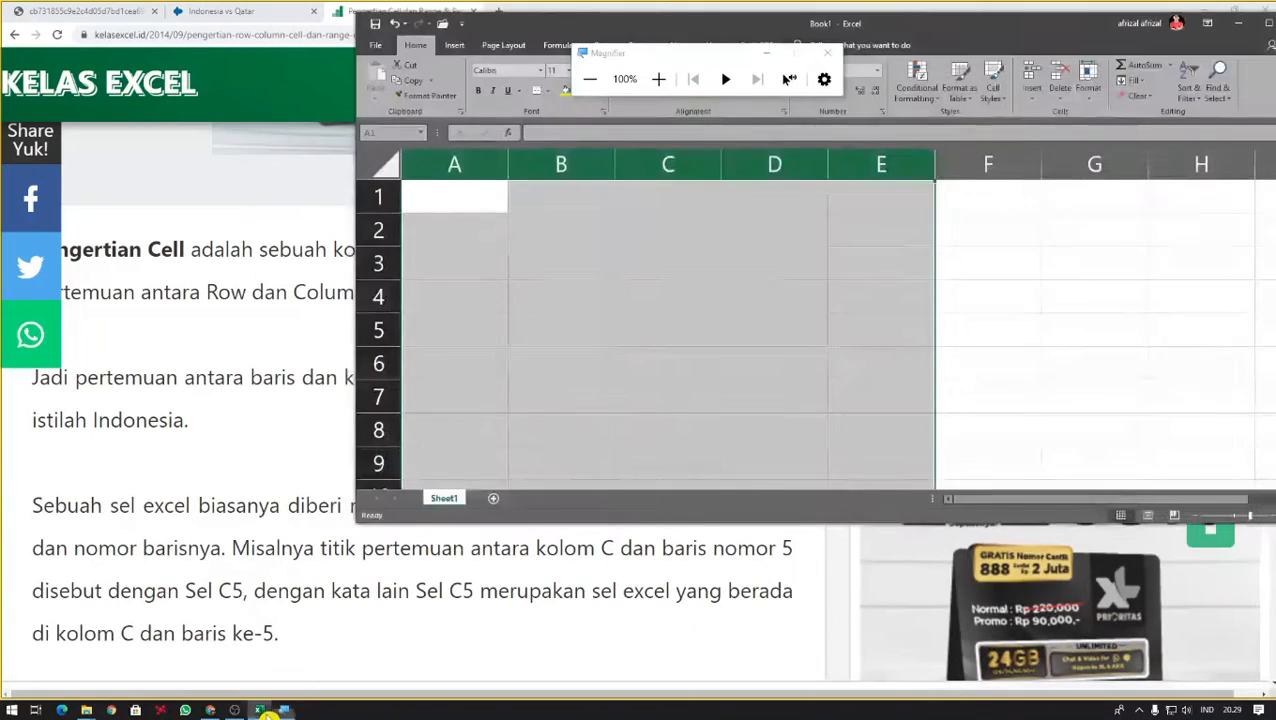
- Select cell A7 and then rows 3 to 7, and maximize the workbook window
{"action": "left_click", "coordinate": [458, 397]}
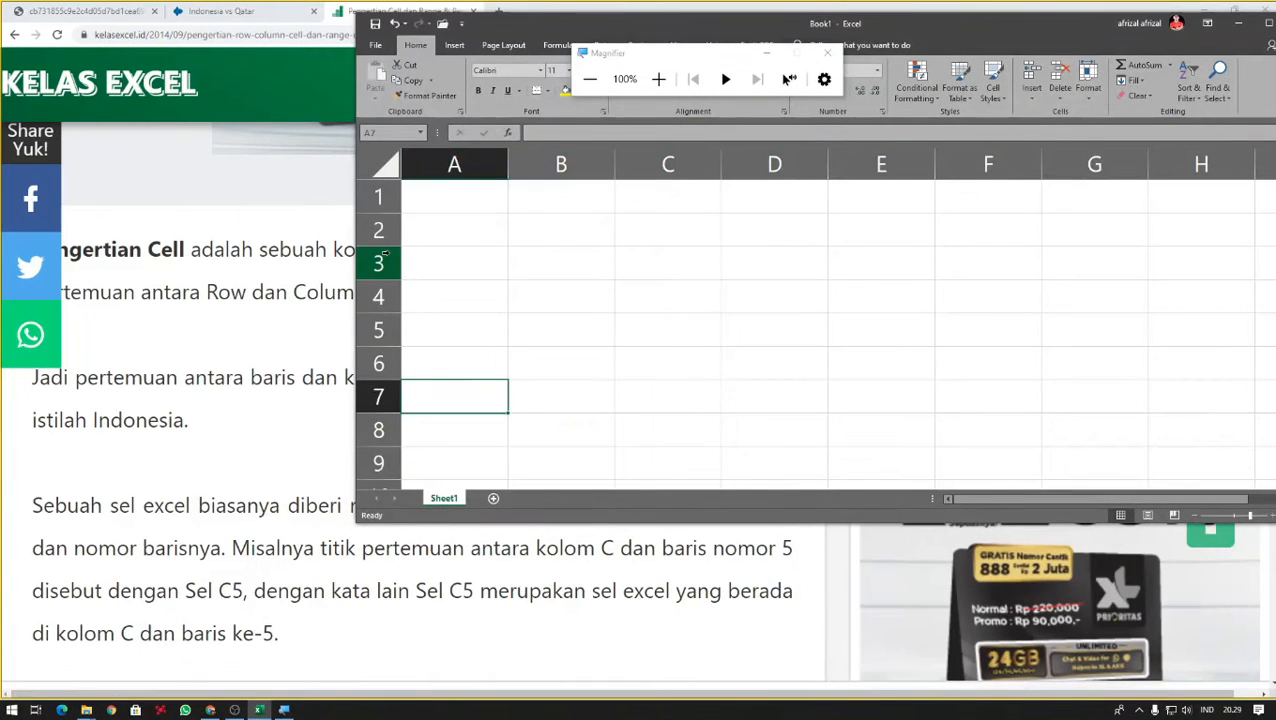
{"action": "left_click_drag", "start_coordinate": [383, 258], "coordinate": [381, 392]}
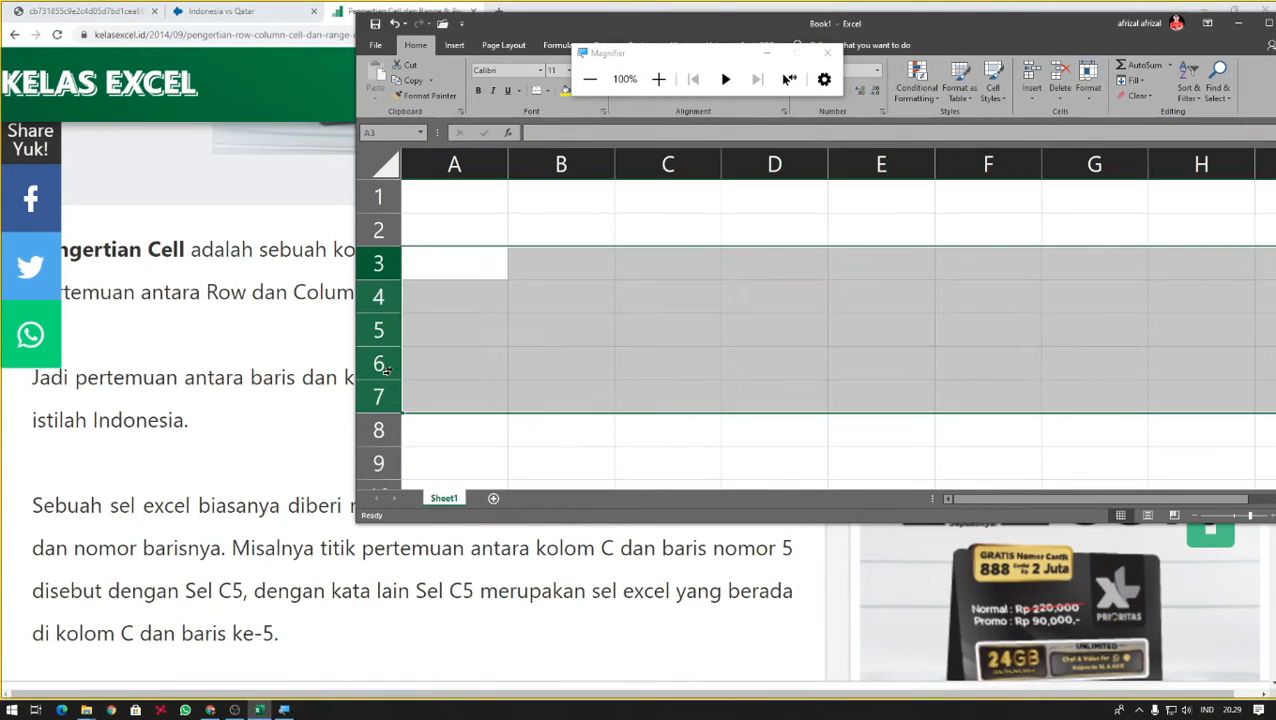
{"action": "double_click", "coordinate": [983, 34]}
- Select single cells in turn to demonstrate cell addresses: C2, B6, B4, B2 and E3, finishing with B2, B4 and B2
{"action": "left_click", "coordinate": [300, 204]}
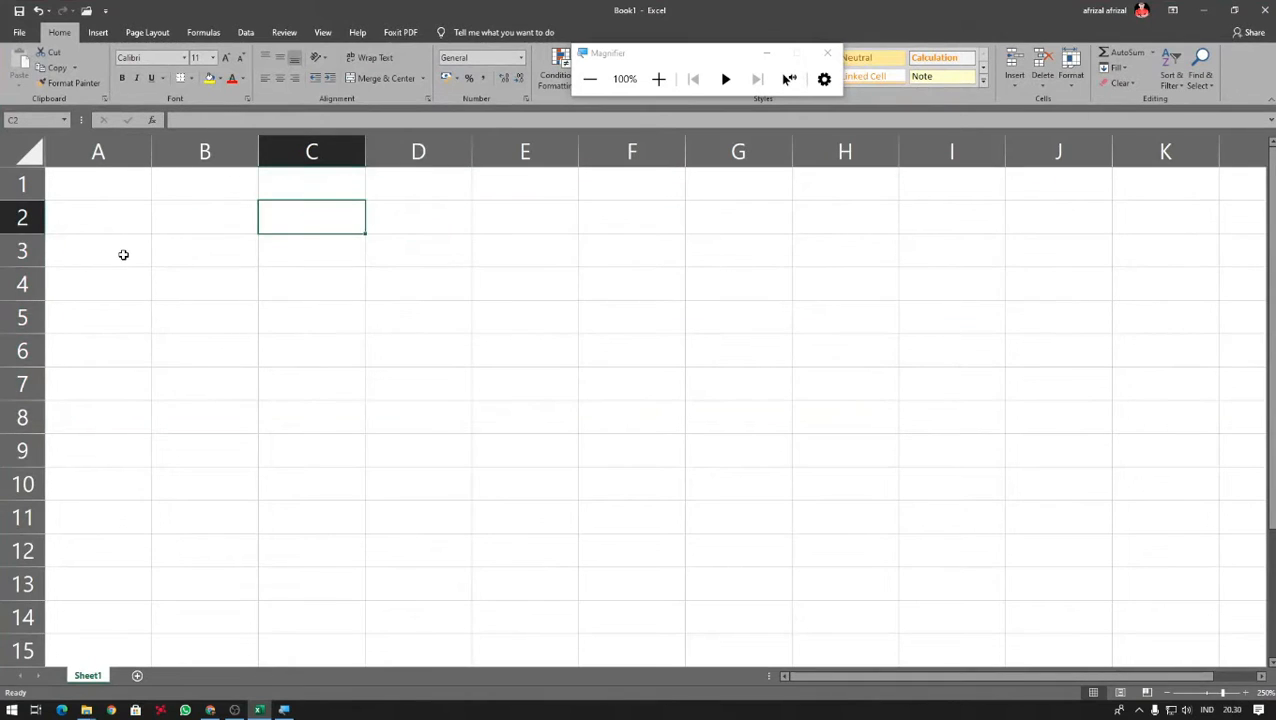
{"action": "left_click", "coordinate": [180, 346]}
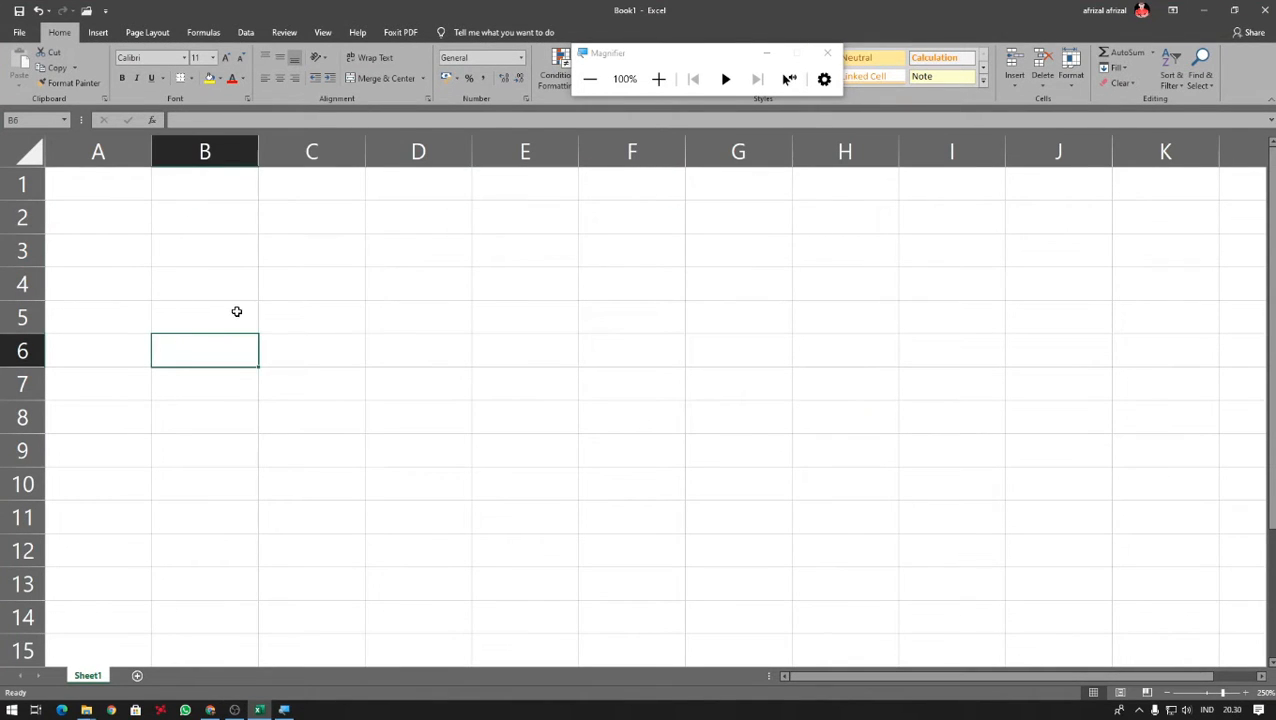
{"action": "left_click", "coordinate": [178, 287]}
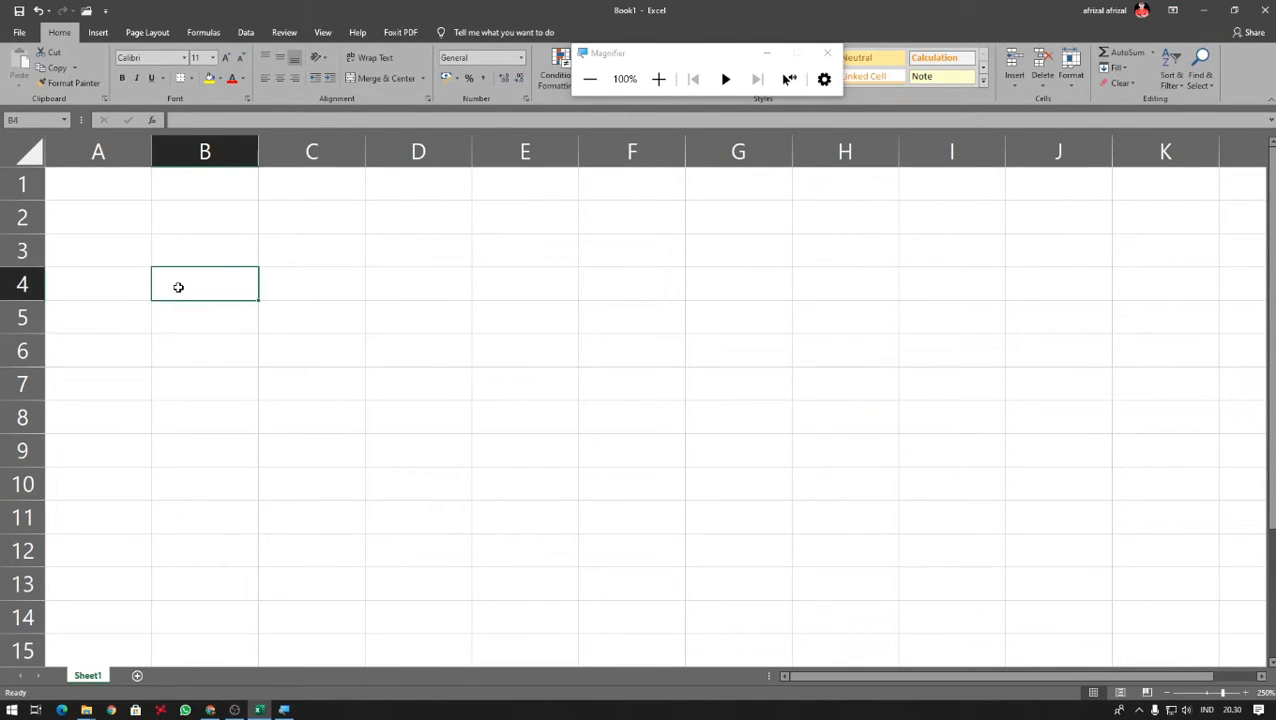
{"action": "left_click", "coordinate": [190, 206]}
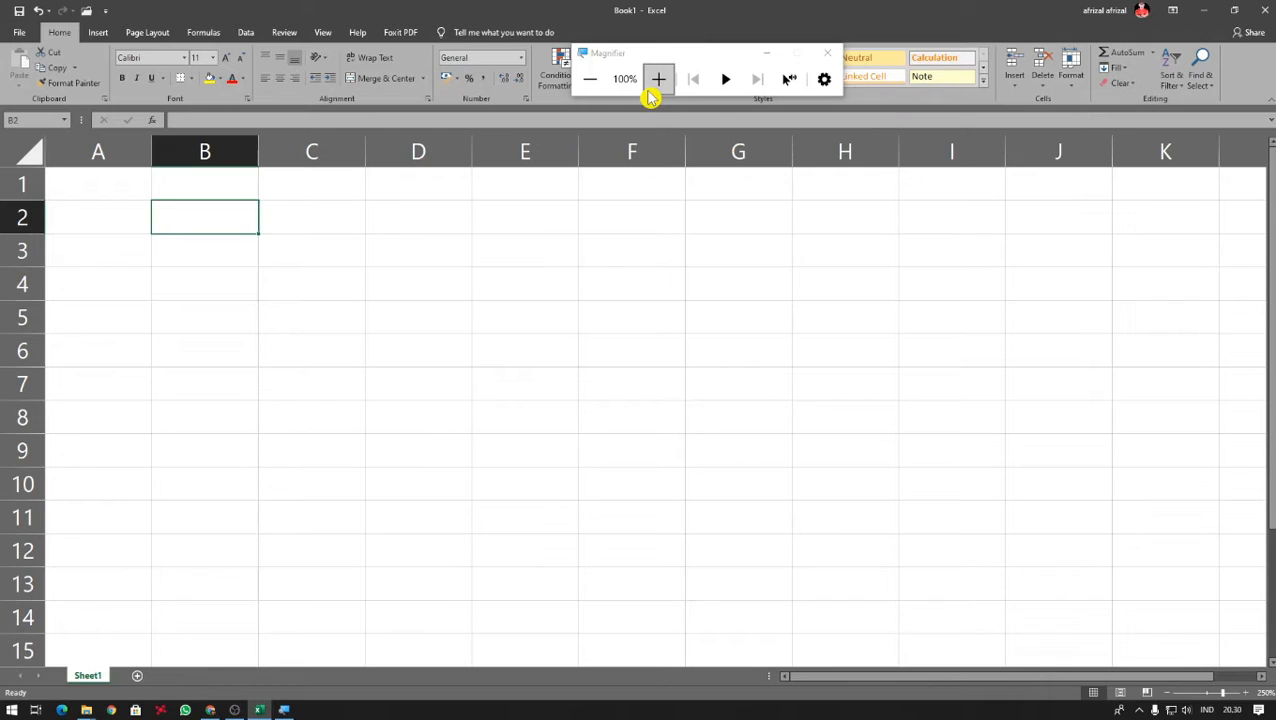
{"action": "left_click", "coordinate": [507, 250]}
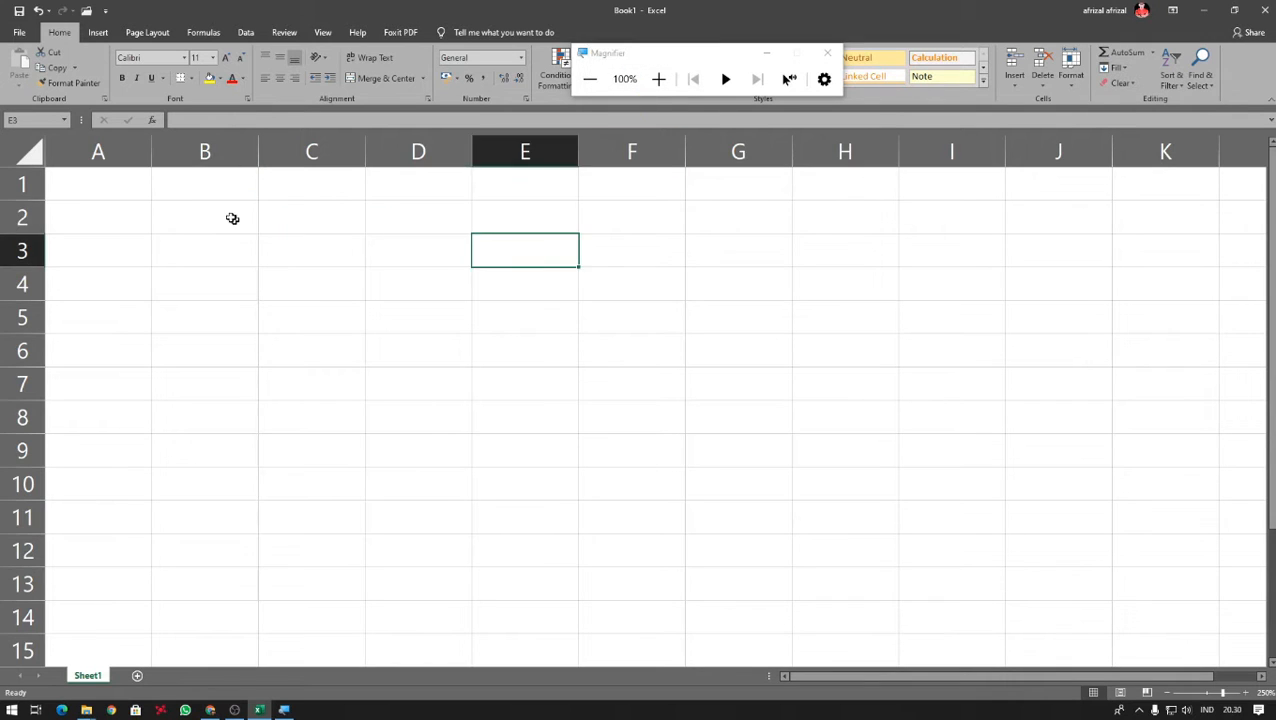
{"action": "left_click", "coordinate": [222, 213]}
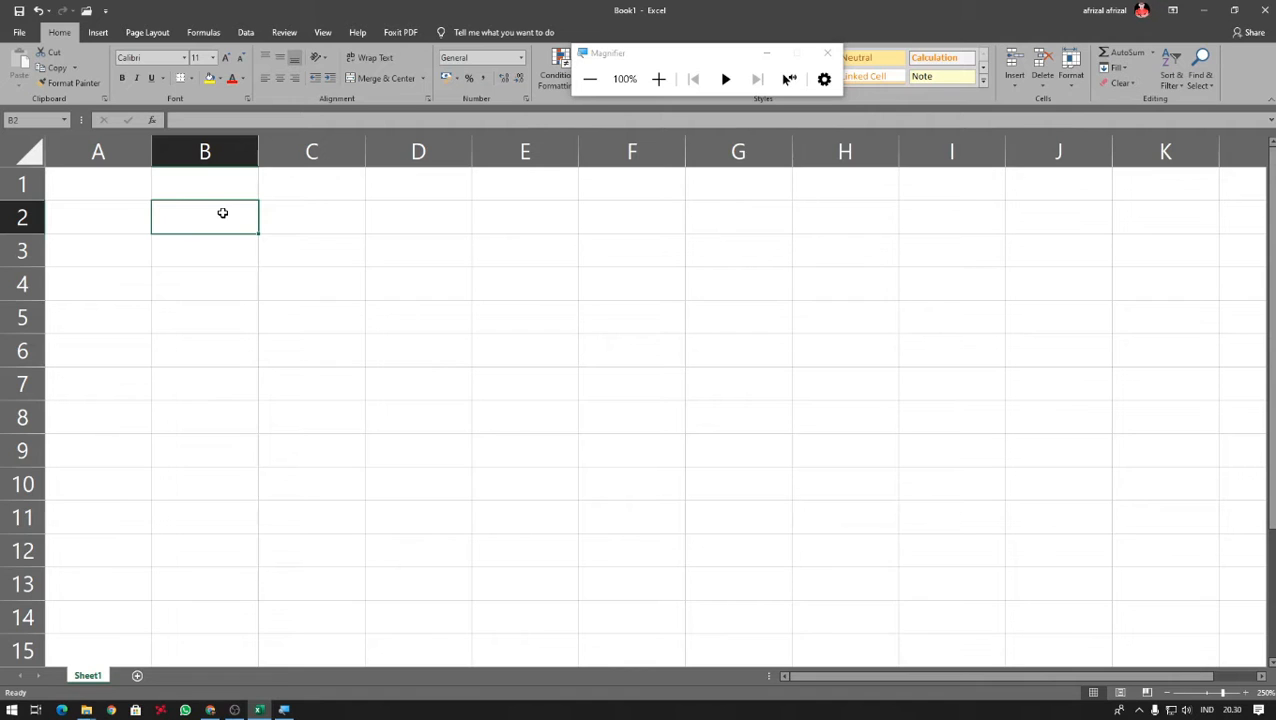
{"action": "left_click", "coordinate": [211, 271]}
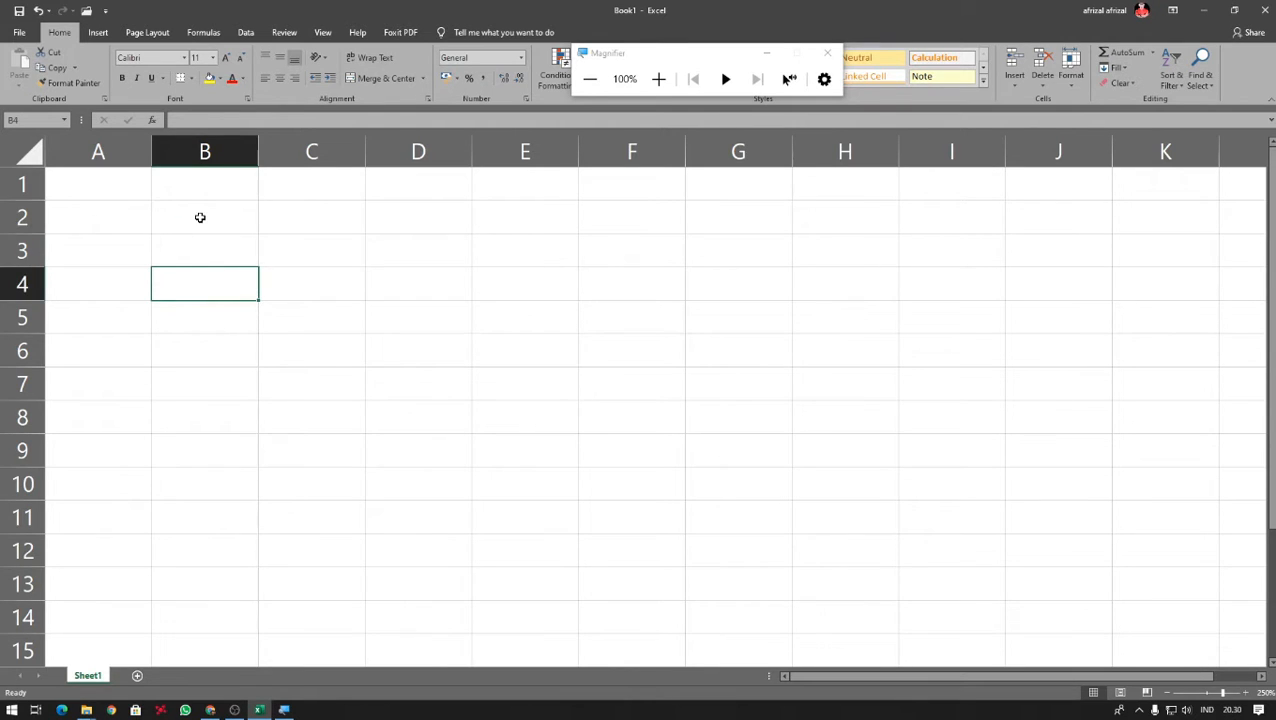
{"action": "left_click", "coordinate": [200, 218]}
- Enlarge the Magnifier view to 200% and apply all borders to the range B2:D4
{"action": "left_click", "coordinate": [652, 80]}
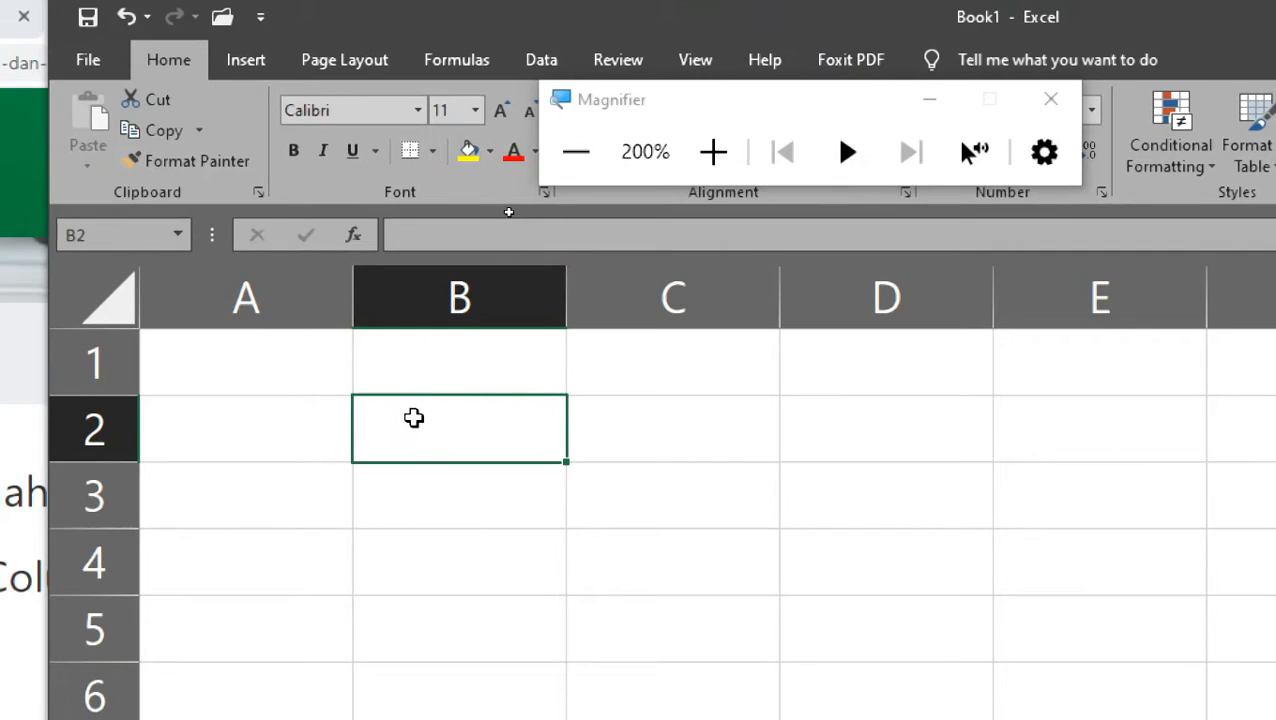
{"action": "left_click_drag", "start_coordinate": [414, 418], "coordinate": [894, 585]}
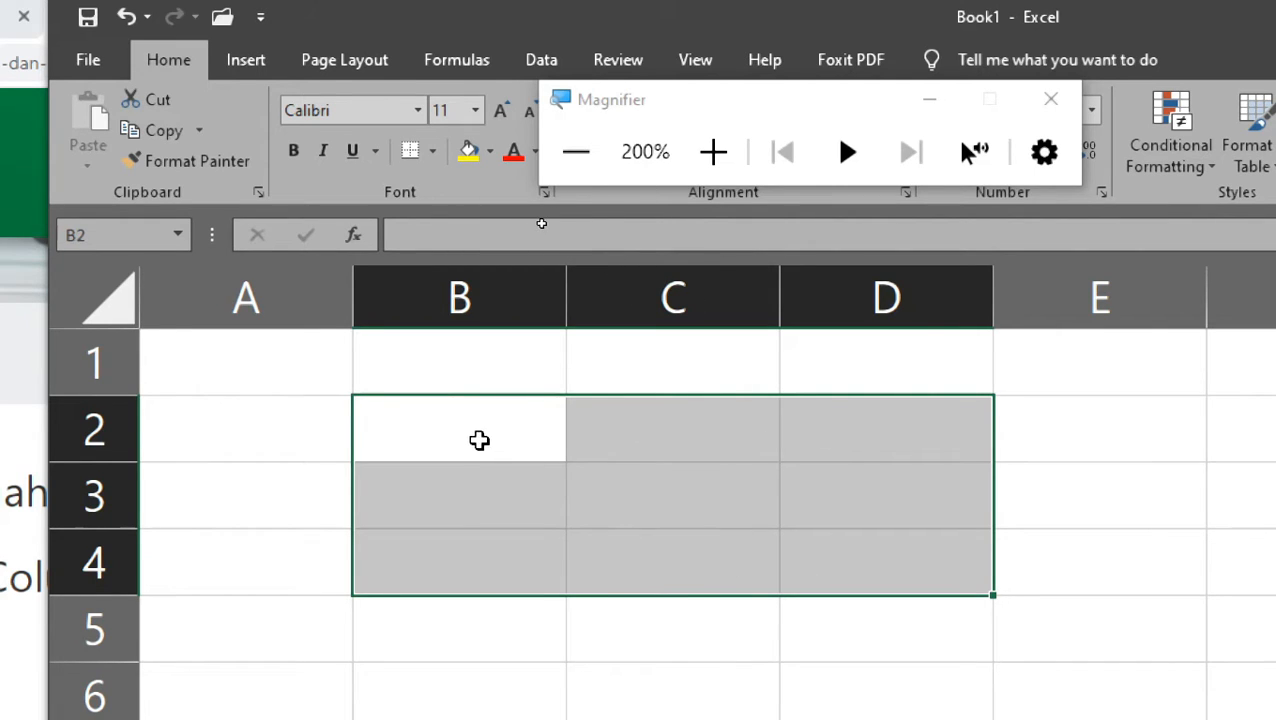
{"action": "left_click", "coordinate": [478, 440]}
{"action": "left_click_drag", "start_coordinate": [478, 440], "coordinate": [857, 578]}
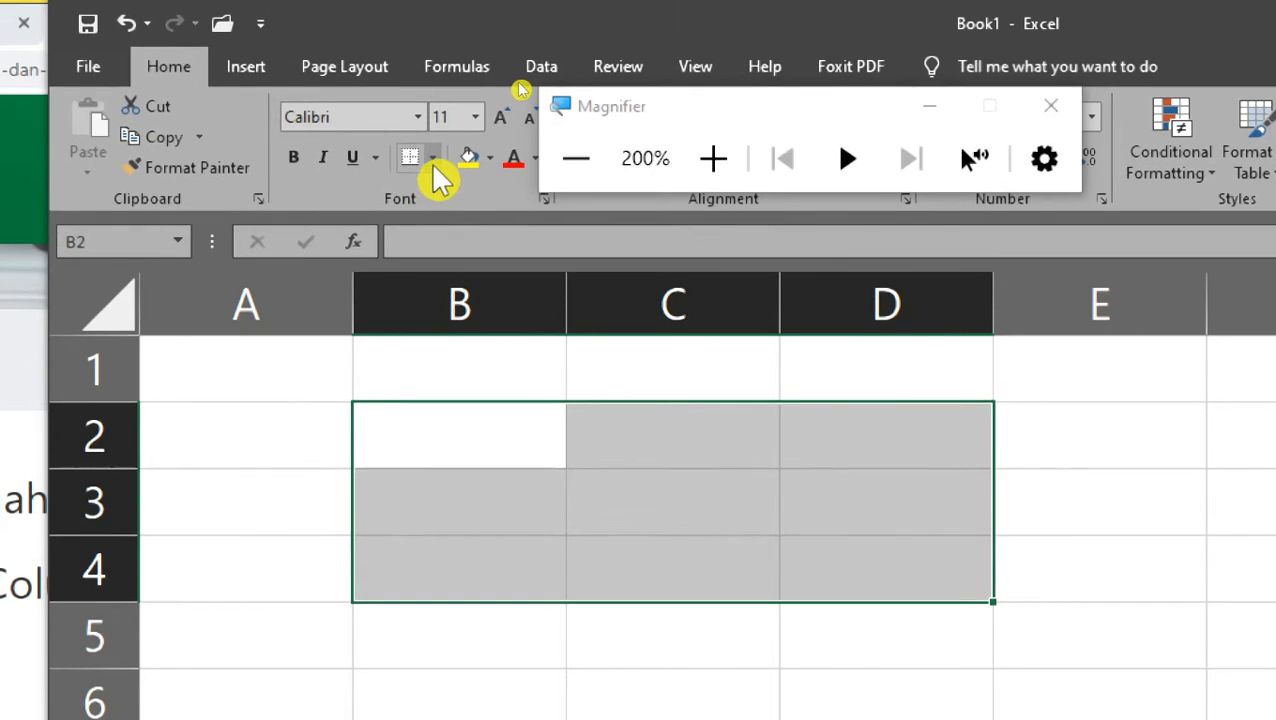
{"action": "left_click", "coordinate": [432, 150]}
{"action": "left_click", "coordinate": [441, 387]}
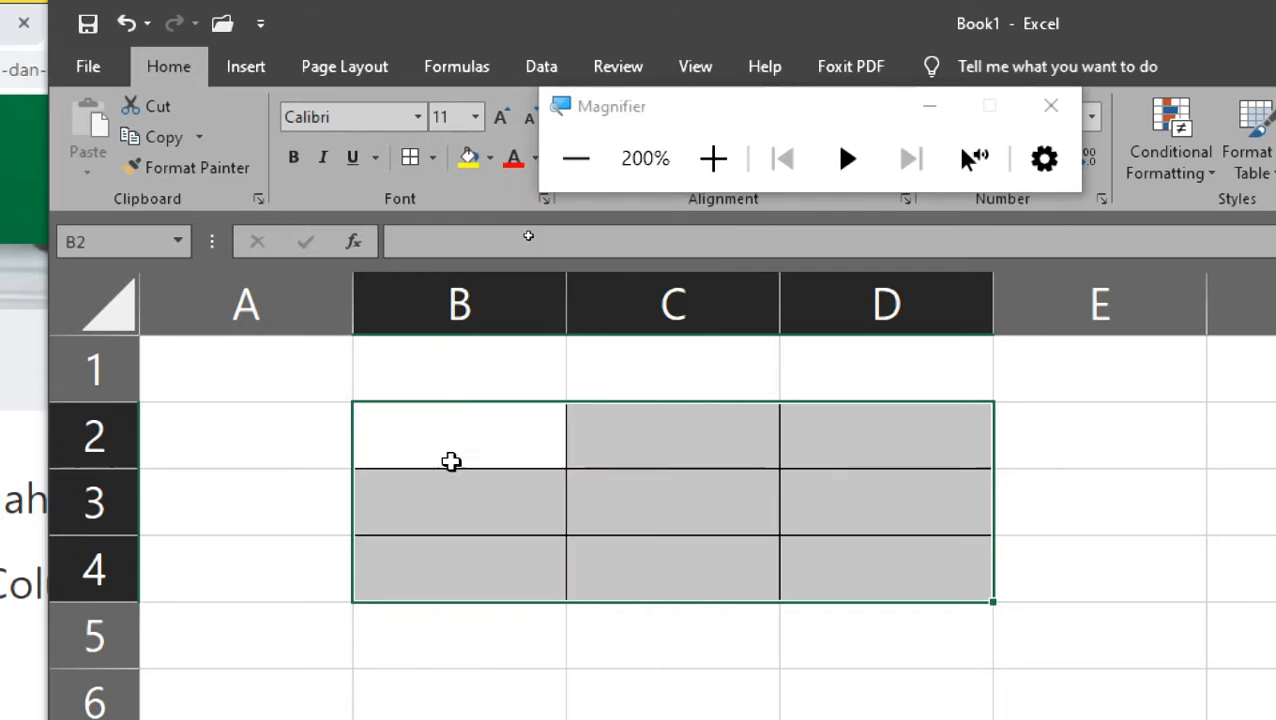
- Select cells B3, B2 and D4 individually, then select the whole bordered range B2:D4
{"action": "left_click", "coordinate": [455, 499]}
{"action": "left_click", "coordinate": [419, 426]}
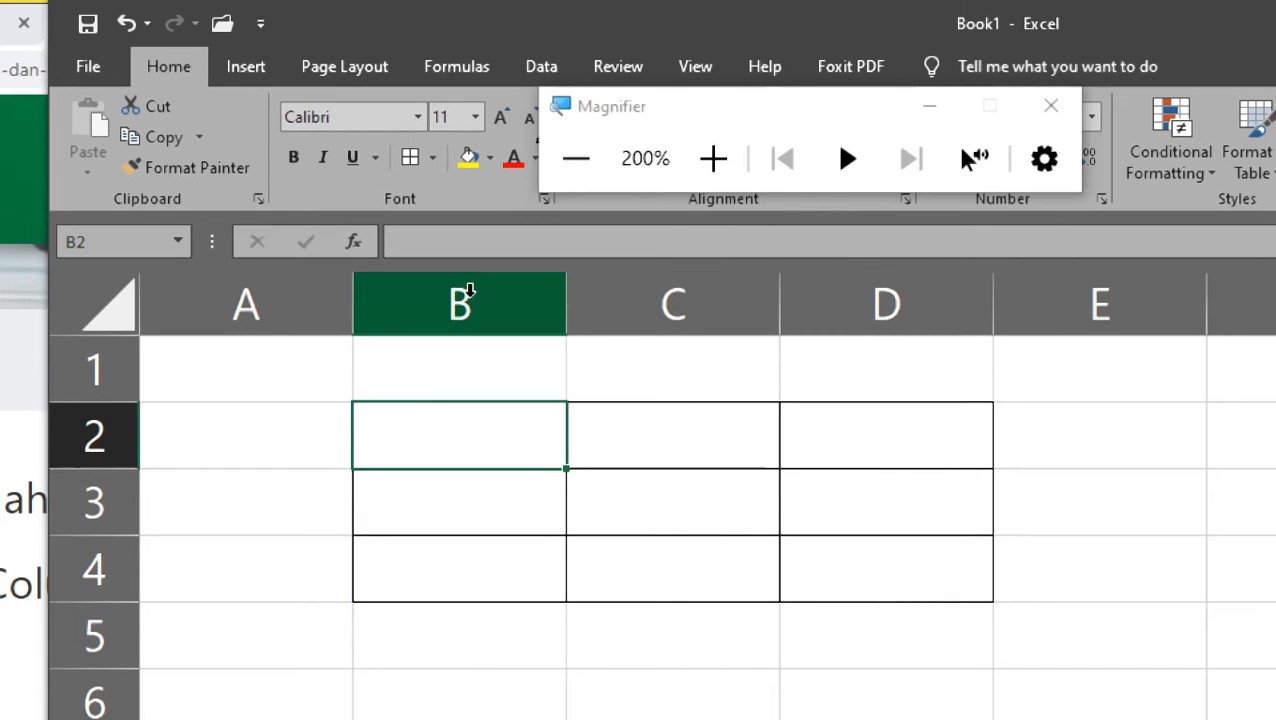
{"action": "left_click", "coordinate": [933, 588]}
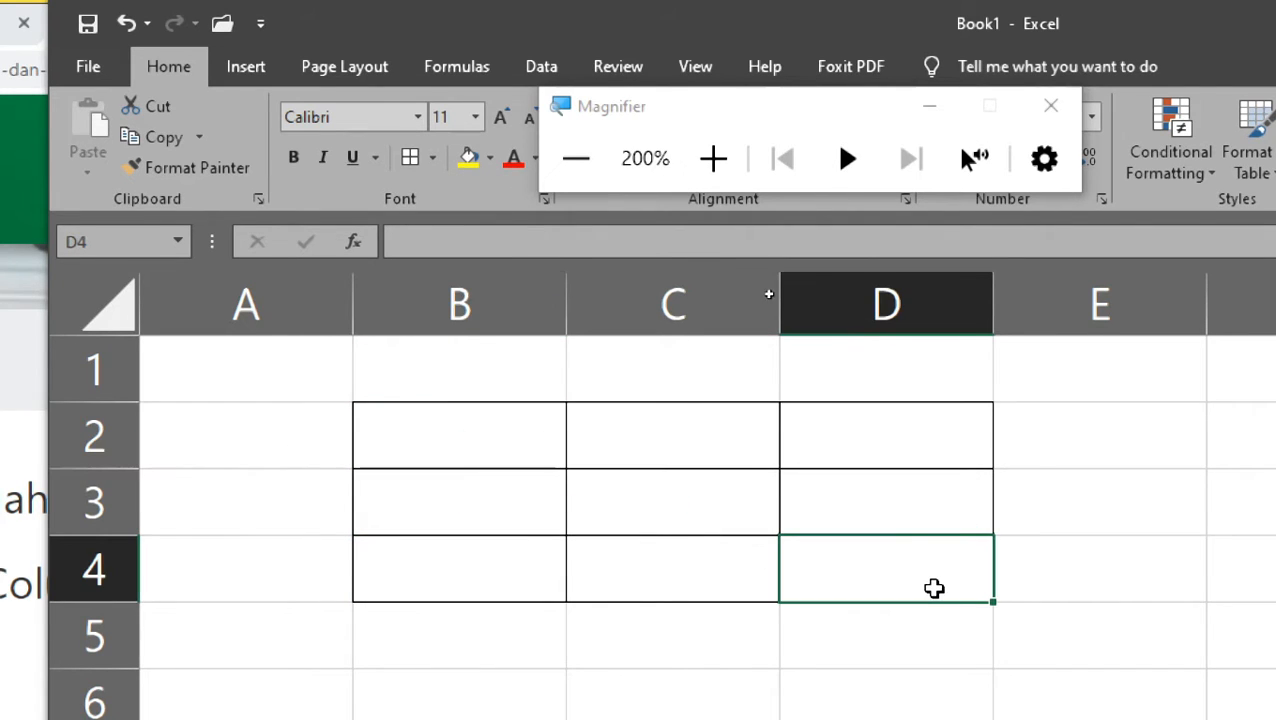
{"action": "left_click_drag", "start_coordinate": [421, 438], "coordinate": [905, 598]}
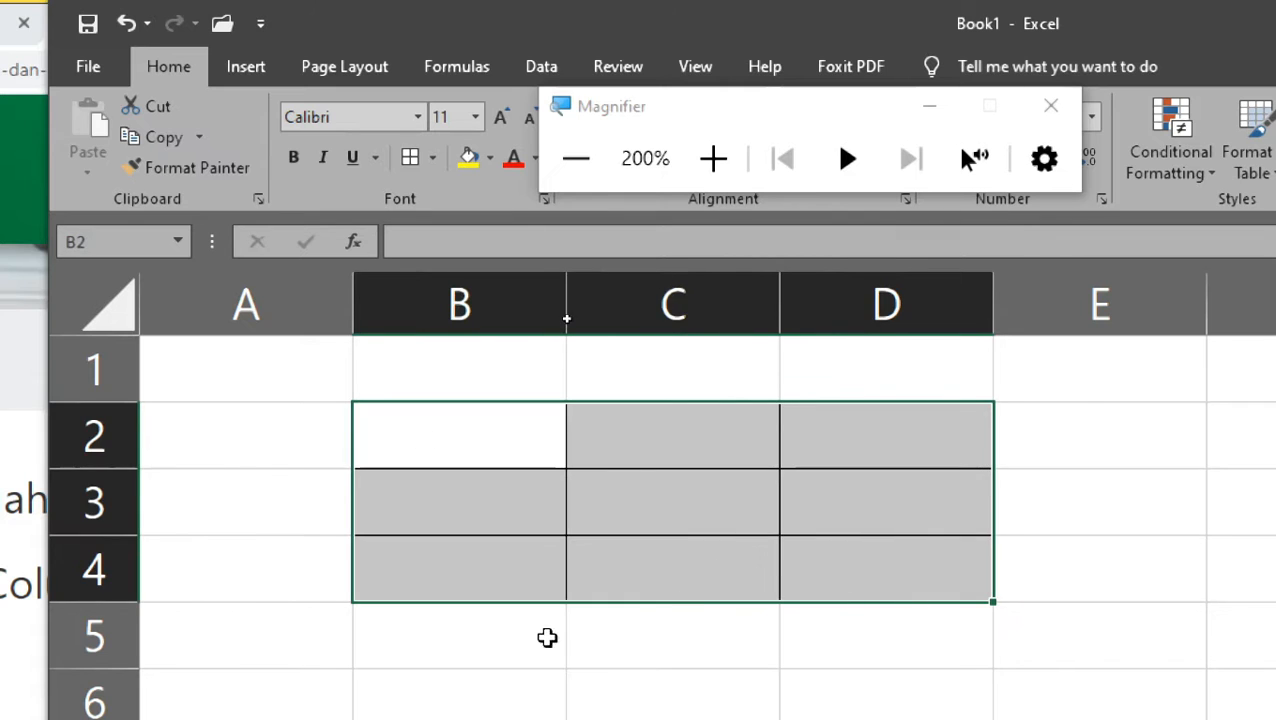
- Enter the range label (B2:D4) in cell B5, moving the Magnifier window aside and reducing it to 100% along the way
{"action": "left_click", "coordinate": [513, 633]}
{"action": "type", "text": "("}
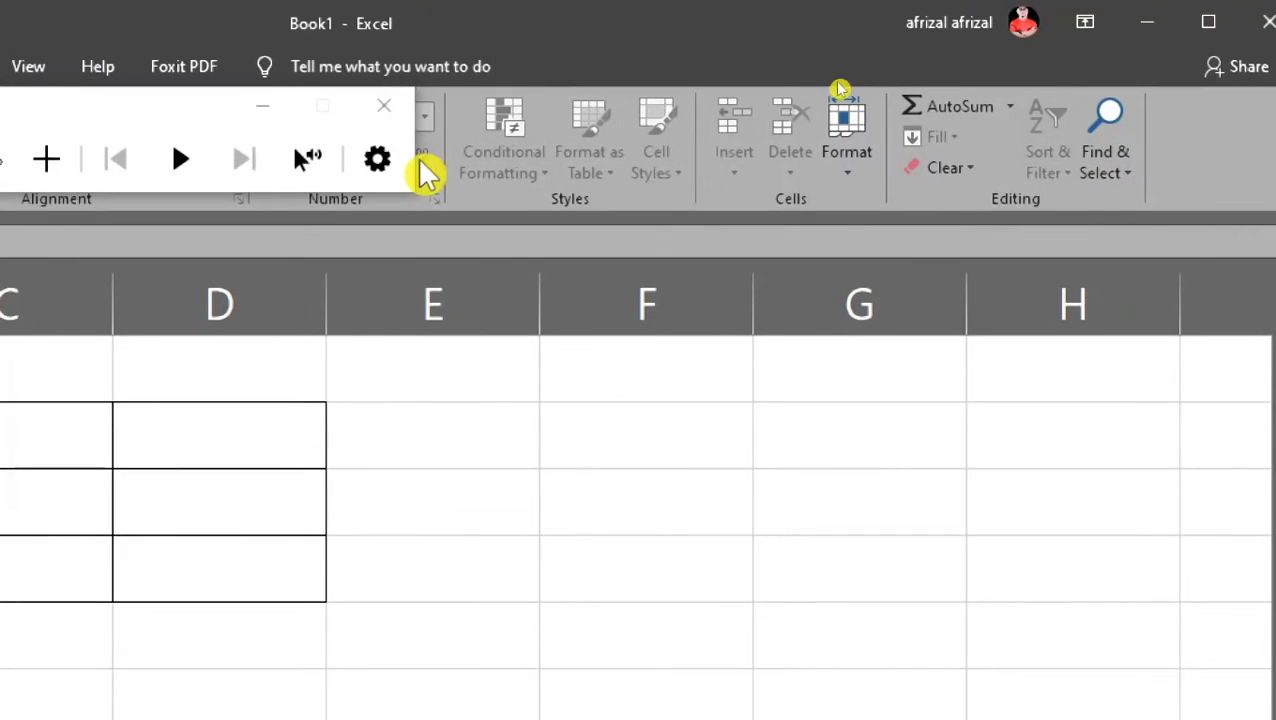
{"action": "left_click_drag", "start_coordinate": [66, 102], "coordinate": [480, 100]}
{"action": "left_click", "coordinate": [322, 158]}
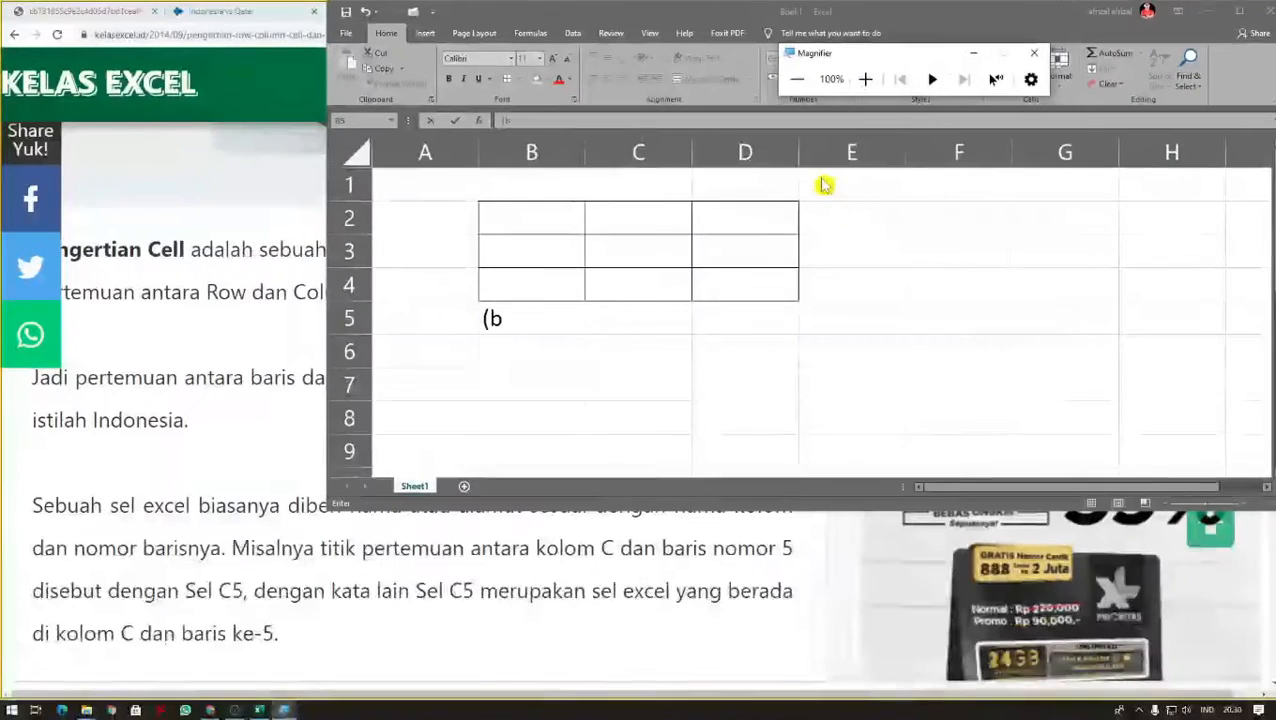
{"action": "double_click", "coordinate": [558, 311]}
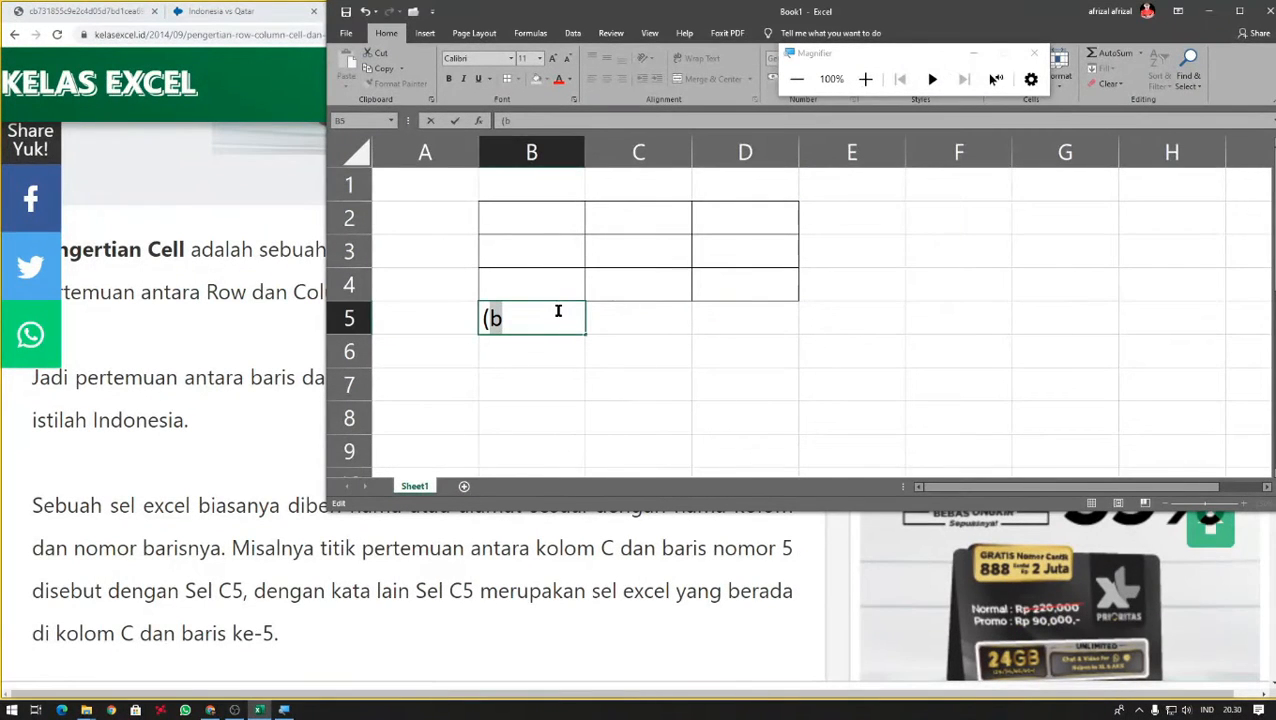
{"action": "type", "text": "B2:D4"}
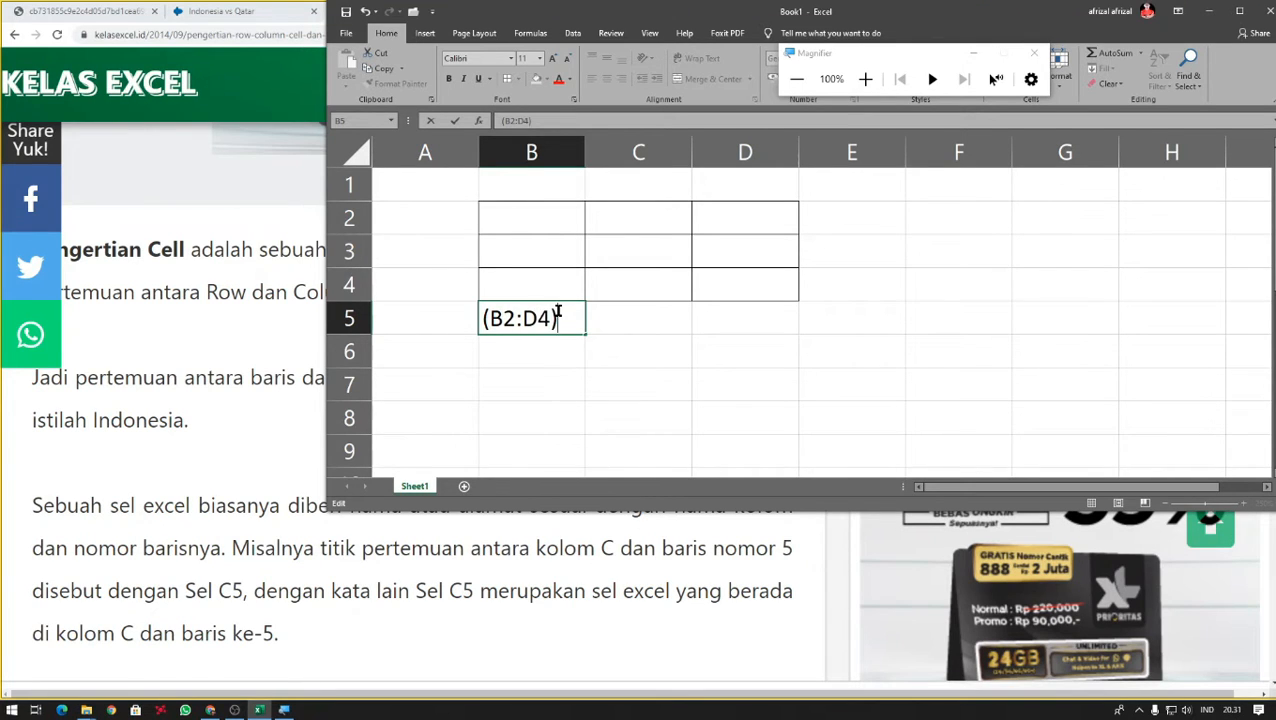
{"action": "key", "text": "Return"}
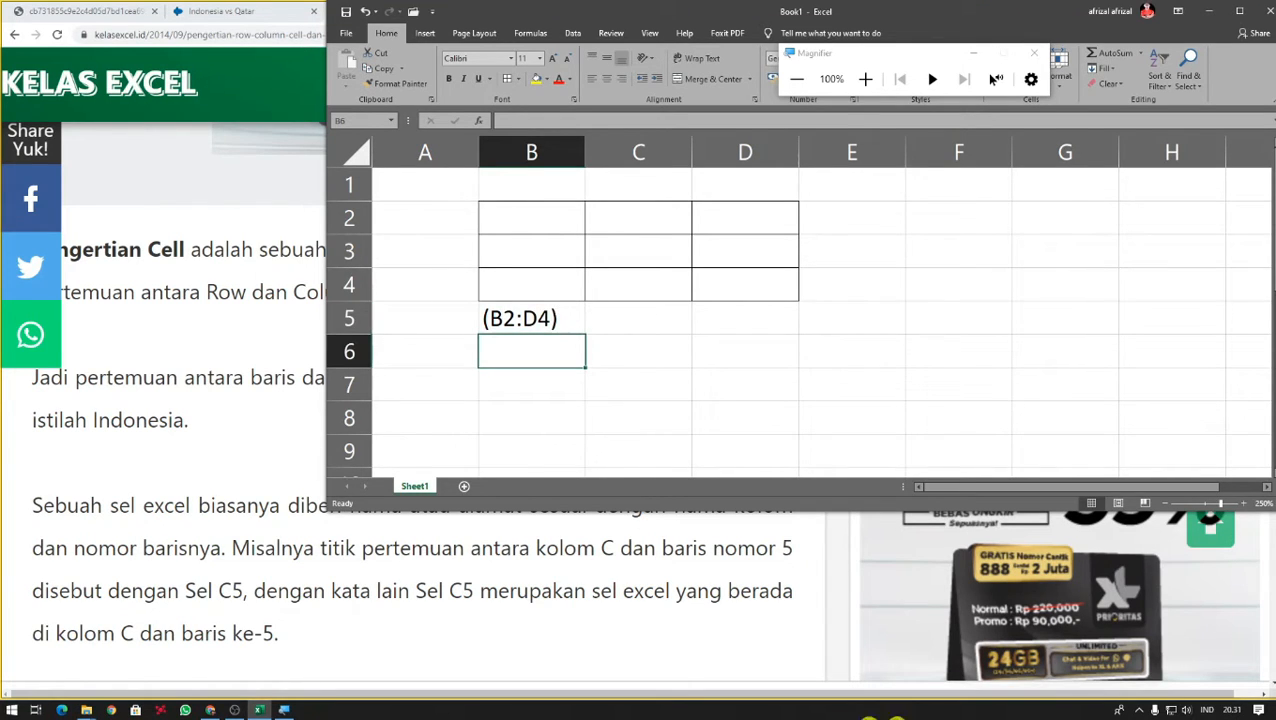
- Give cell F2 a thick outside border for comparison with the range B2:D4, then reselect that range
{"action": "left_click_drag", "start_coordinate": [560, 222], "coordinate": [760, 295]}
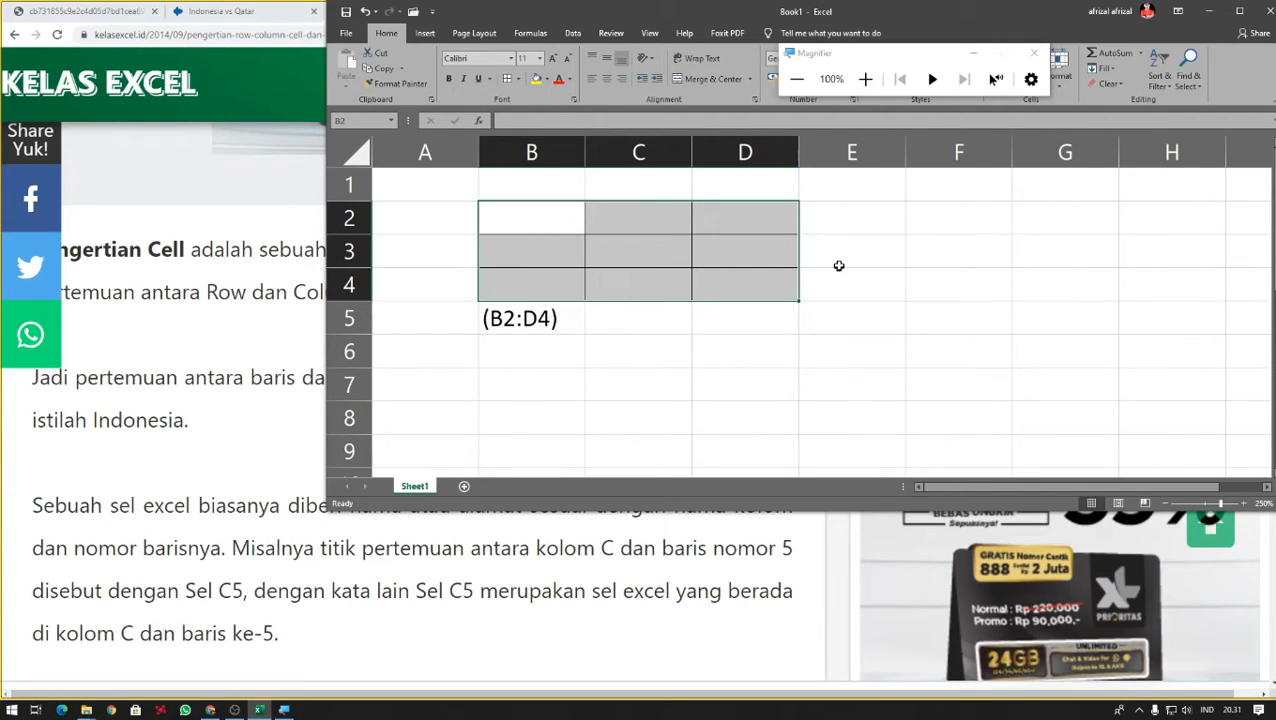
{"action": "left_click", "coordinate": [948, 219]}
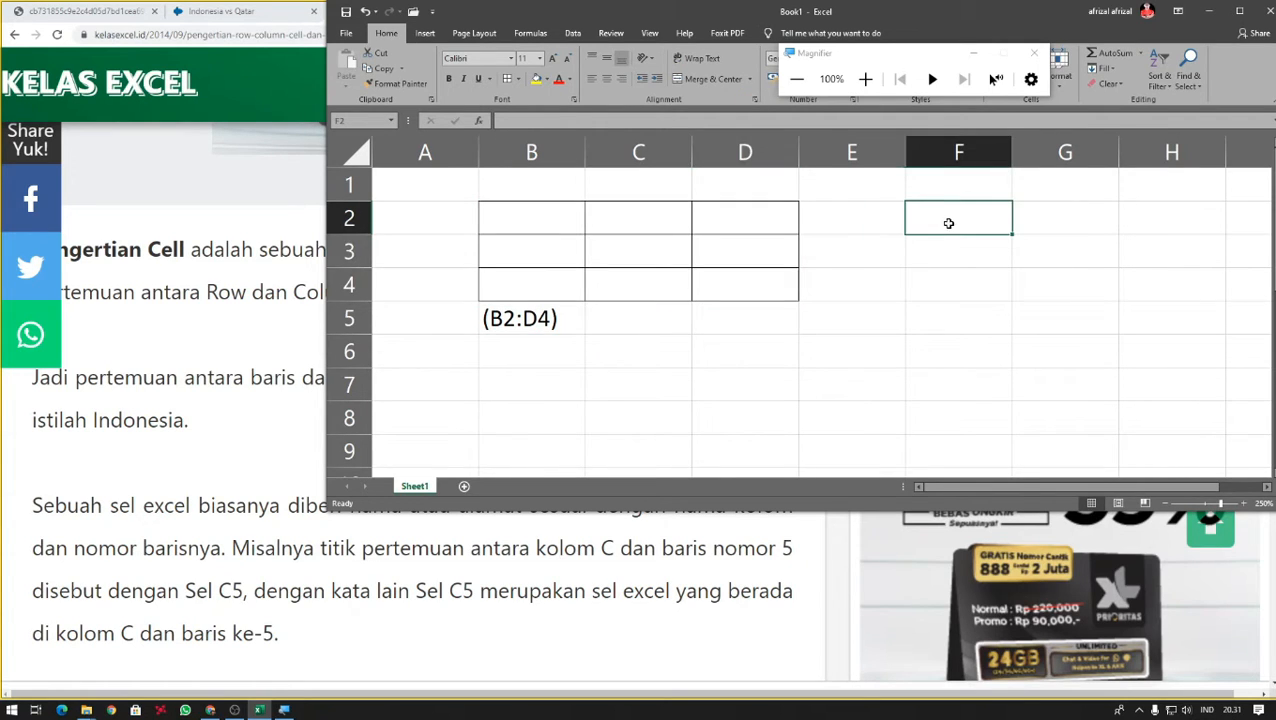
{"action": "left_click", "coordinate": [518, 79]}
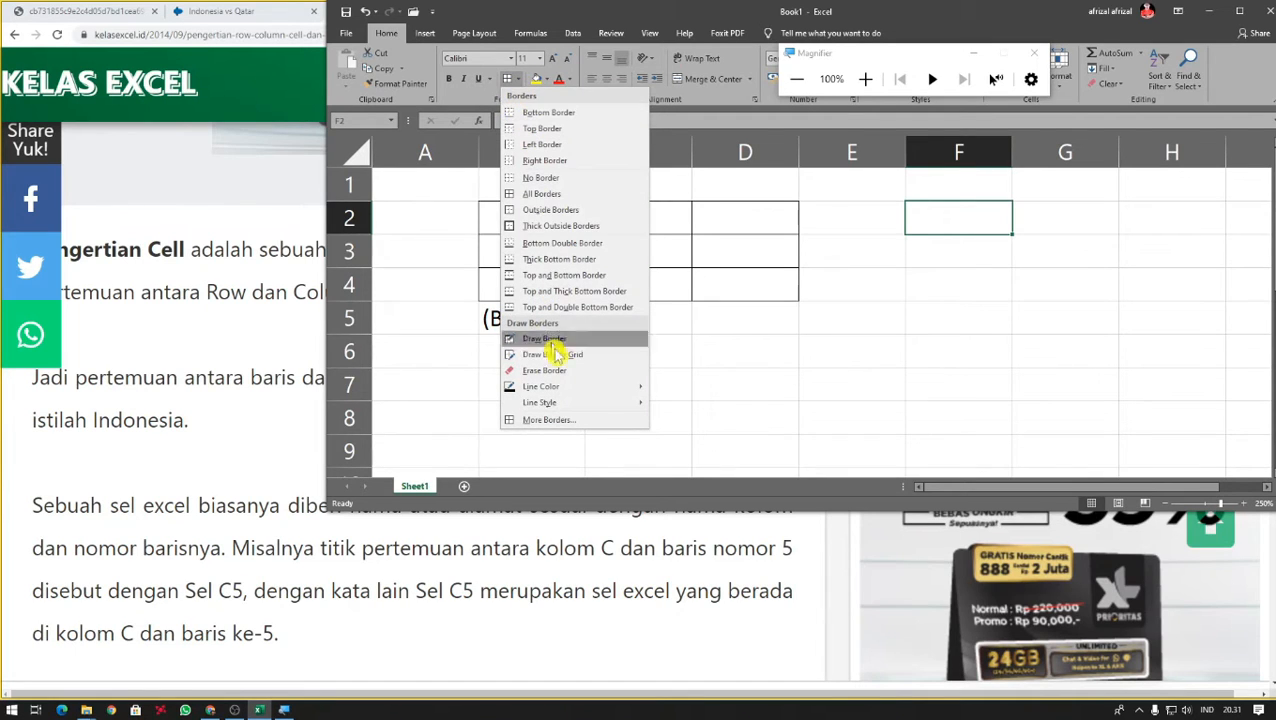
{"action": "left_click", "coordinate": [529, 215]}
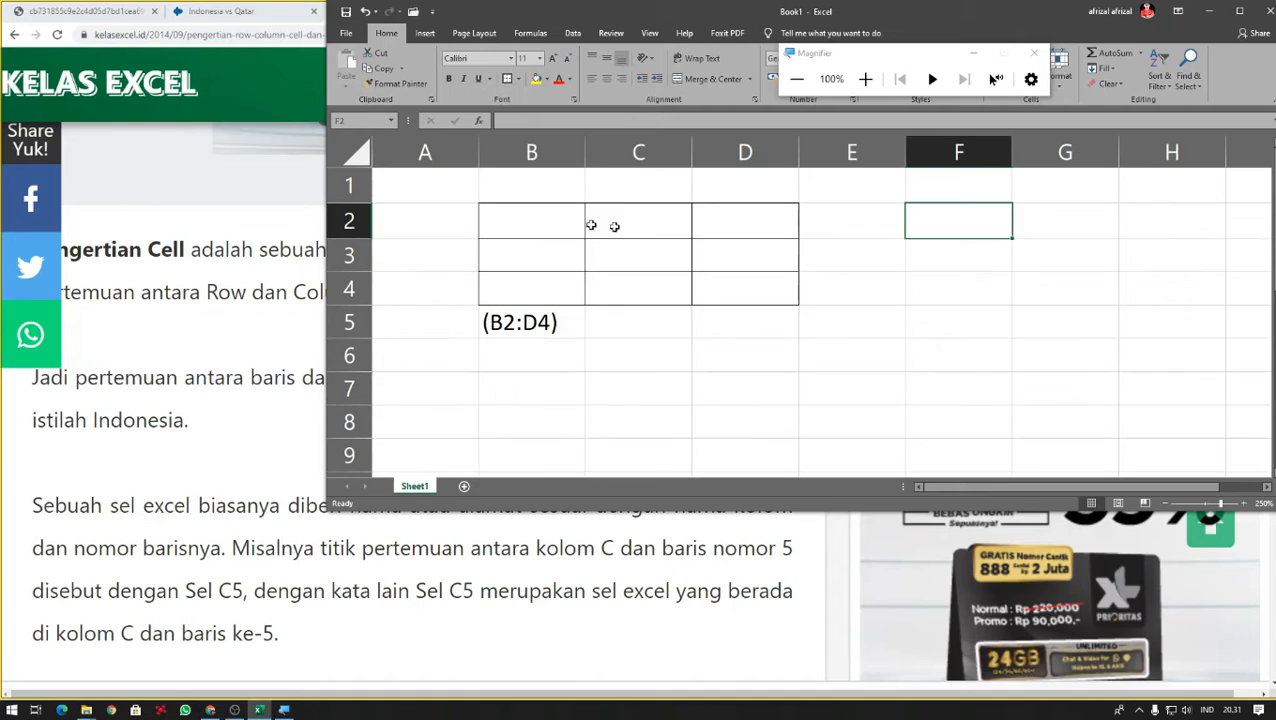
{"action": "left_click", "coordinate": [1014, 250]}
{"action": "left_click", "coordinate": [973, 225]}
{"action": "left_click_drag", "start_coordinate": [543, 216], "coordinate": [726, 293]}
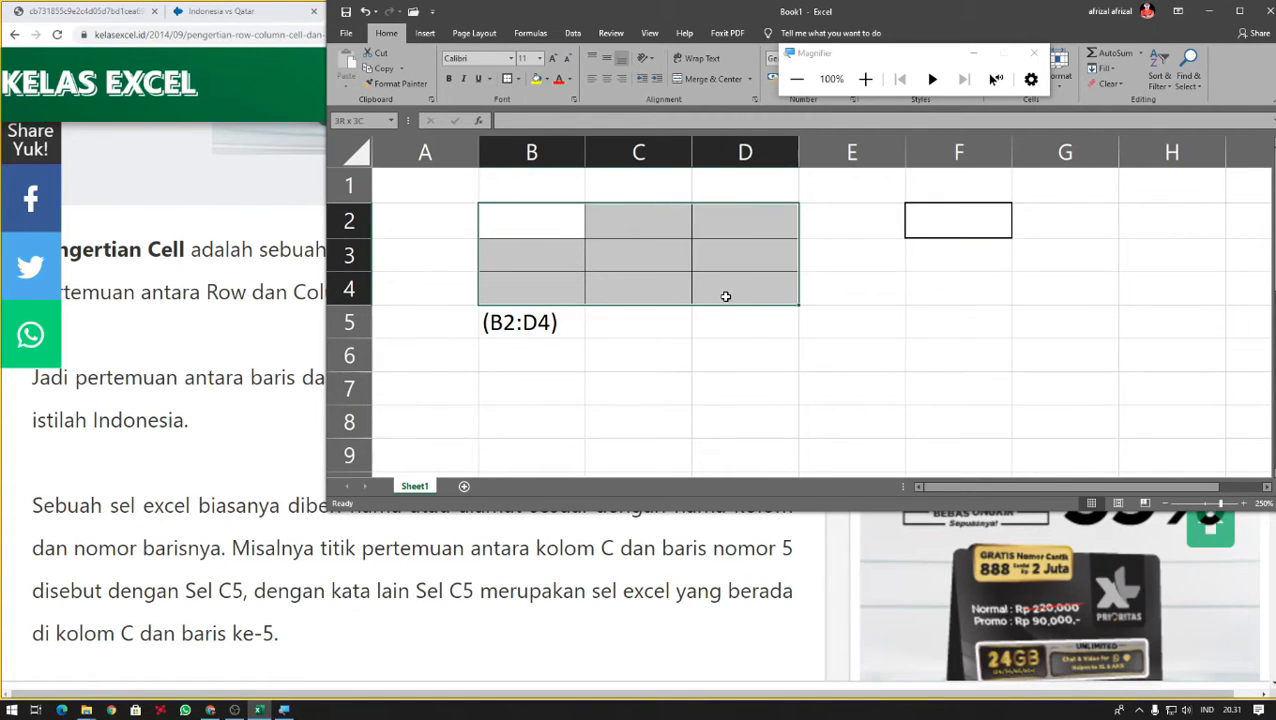
- Move the Excel window to the middle of the screen, then select cells E4, B2, F2 and F4 in turn
{"action": "left_click_drag", "start_coordinate": [814, 19], "coordinate": [645, 140]}
{"action": "left_click", "coordinate": [672, 415]}
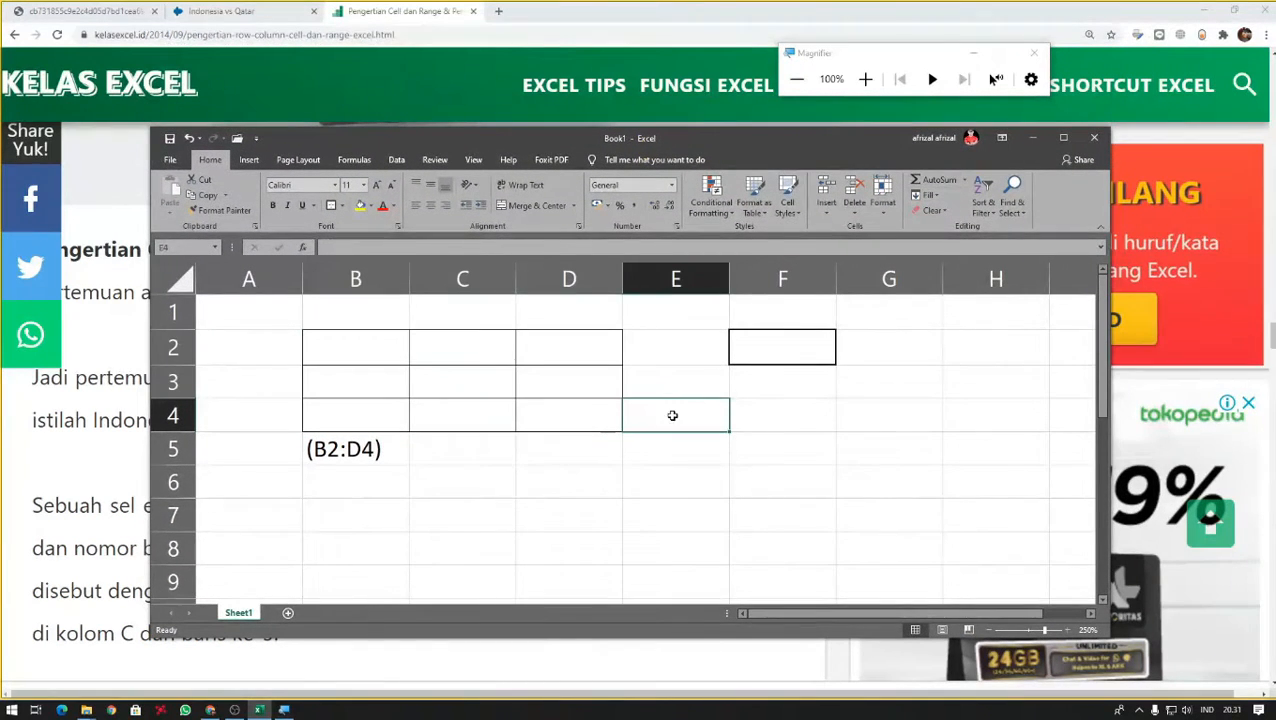
{"action": "left_click", "coordinate": [372, 358]}
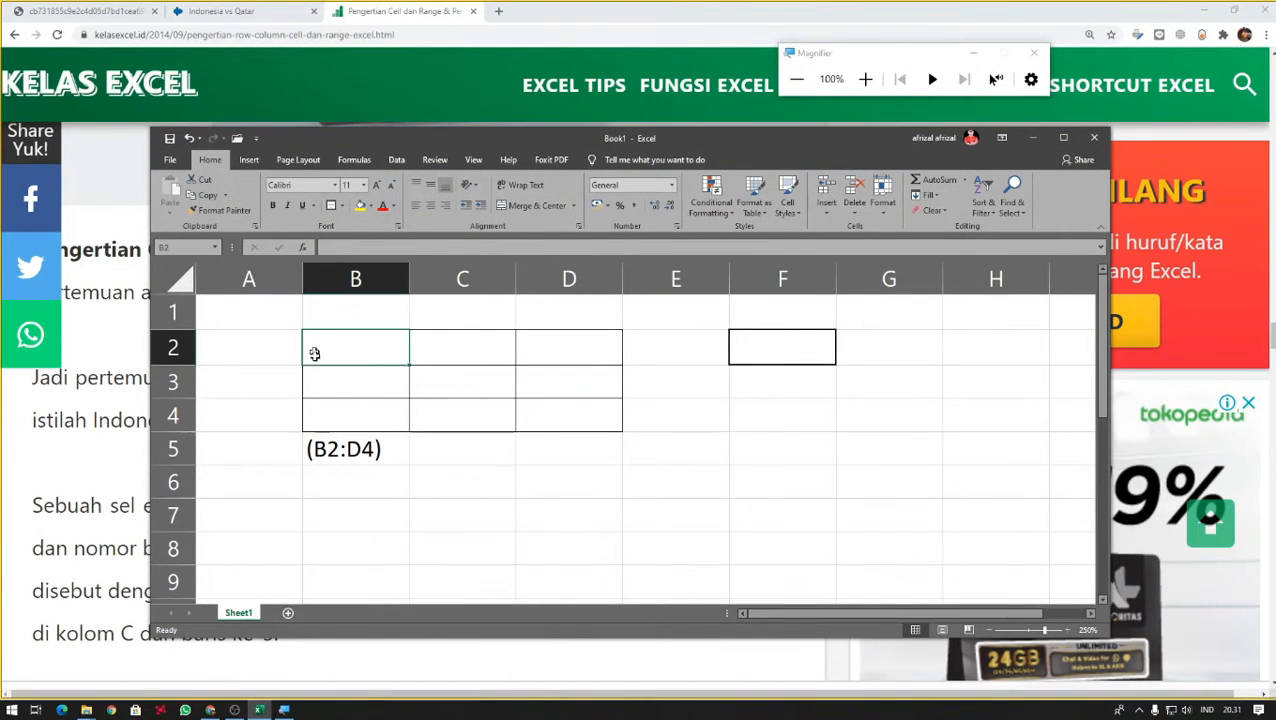
{"action": "left_click", "coordinate": [800, 357]}
{"action": "left_click", "coordinate": [828, 416]}
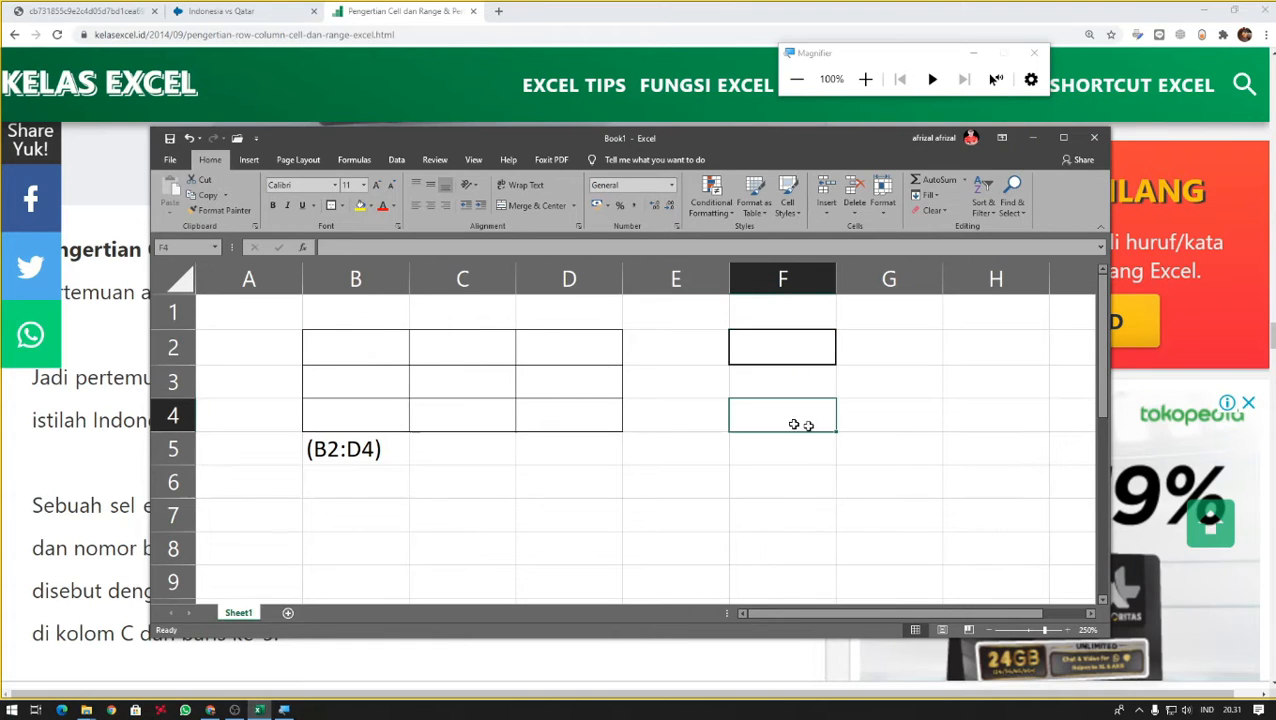
- Alternate between selecting column B and row 1, then select several columns from B, rows 1 to 6, and cell C6
{"action": "left_click", "coordinate": [341, 285]}
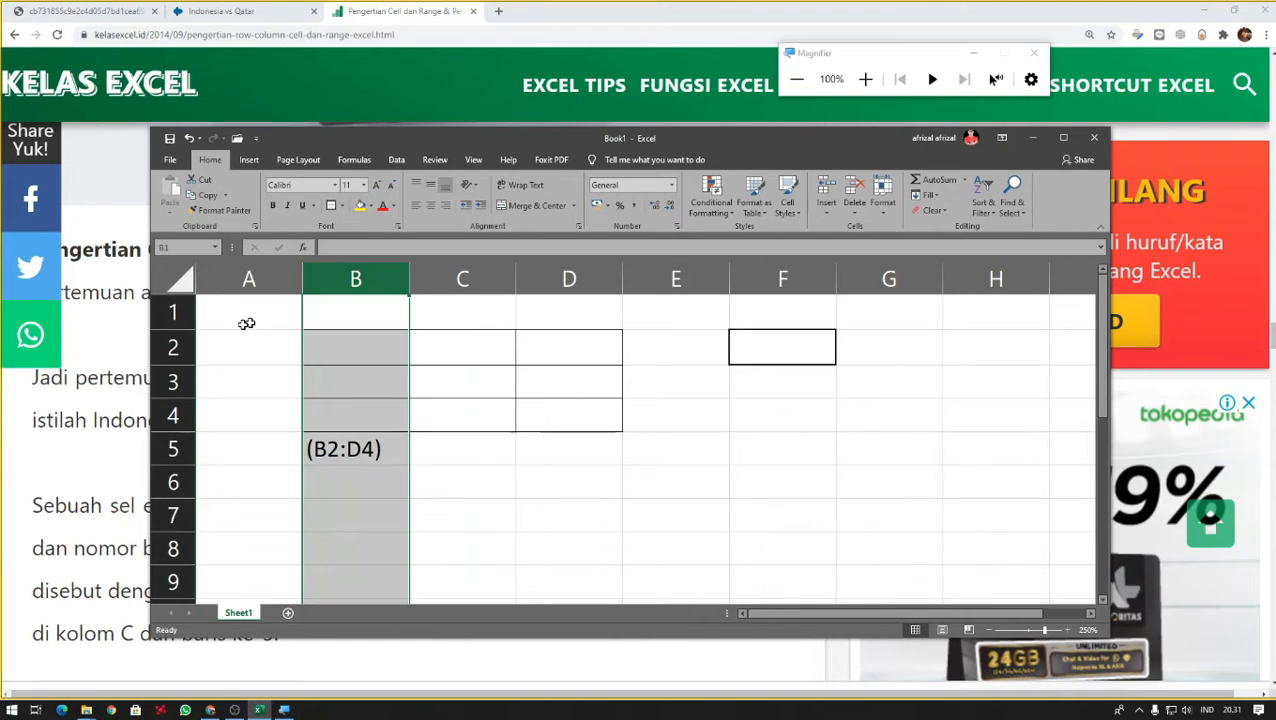
{"action": "left_click", "coordinate": [173, 312]}
{"action": "left_click", "coordinate": [340, 291]}
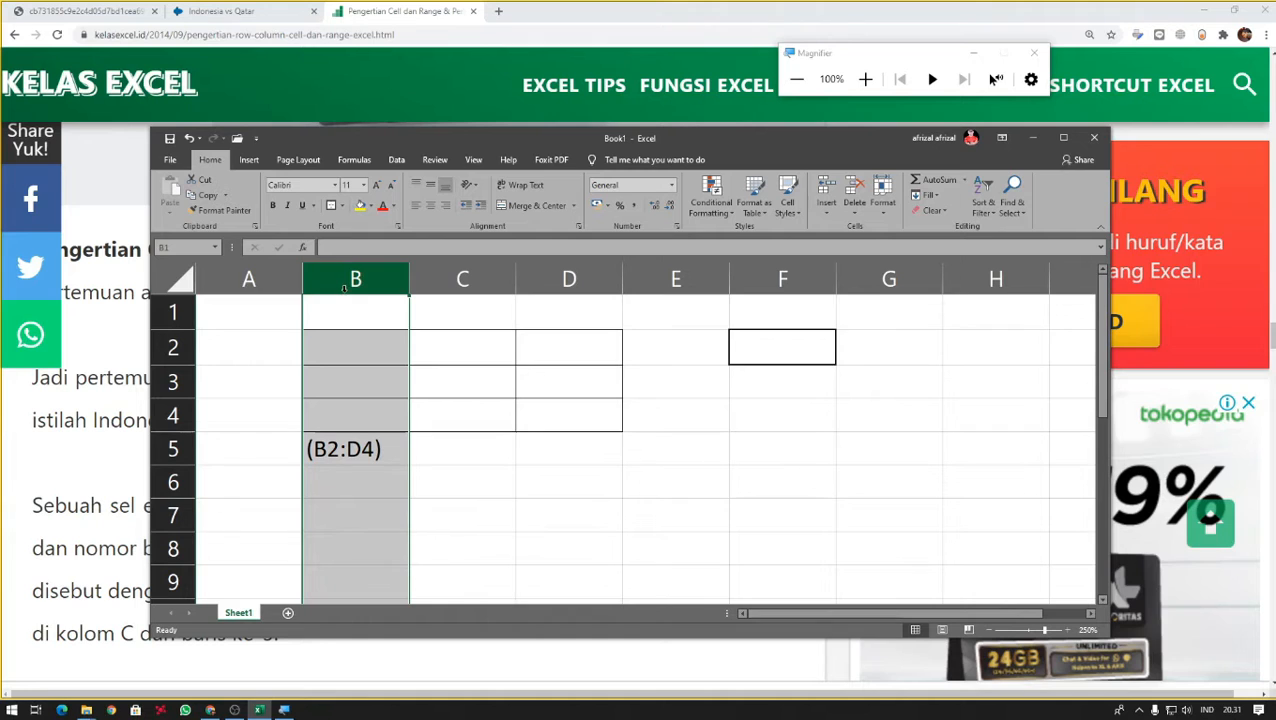
{"action": "left_click", "coordinate": [173, 312]}
{"action": "left_click_drag", "start_coordinate": [348, 290], "coordinate": [517, 287]}
{"action": "left_click_drag", "start_coordinate": [173, 312], "coordinate": [173, 482]}
{"action": "left_click", "coordinate": [464, 485]}
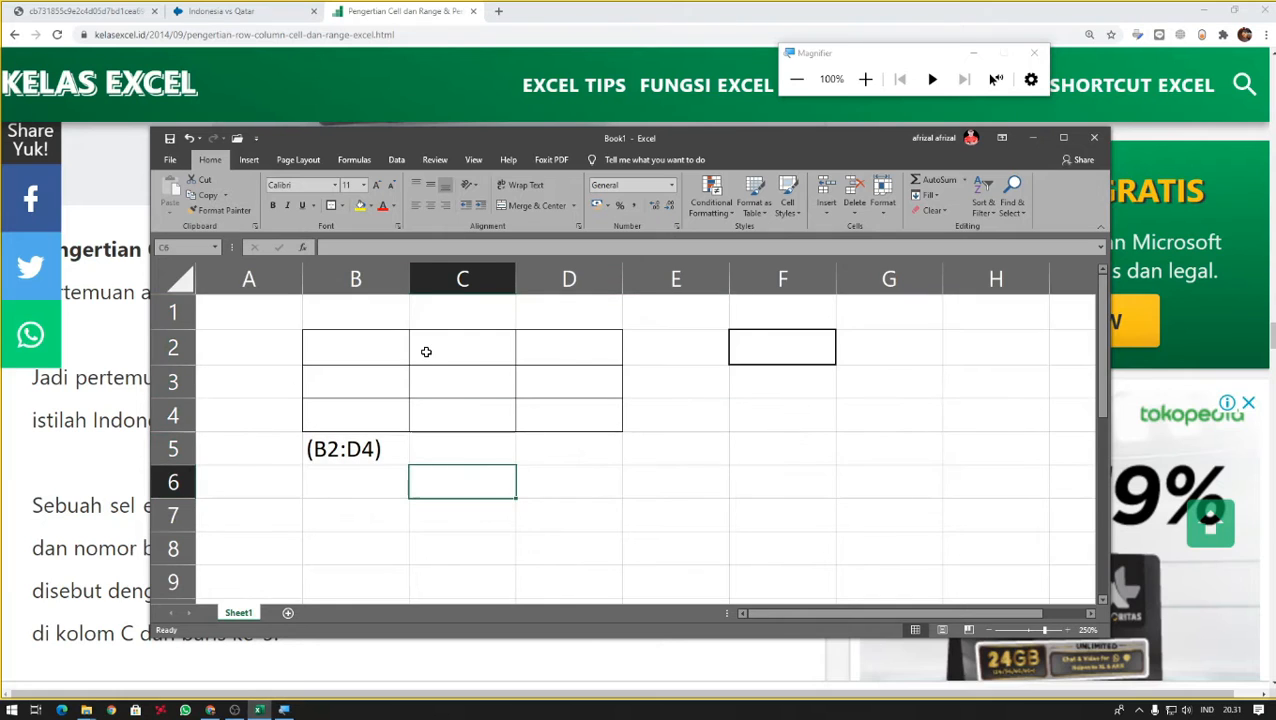
- Select the range B2:D4 repeatedly, then select cell B2 and enlarge the Magnifier view to 200%
{"action": "left_click_drag", "start_coordinate": [386, 349], "coordinate": [556, 429]}
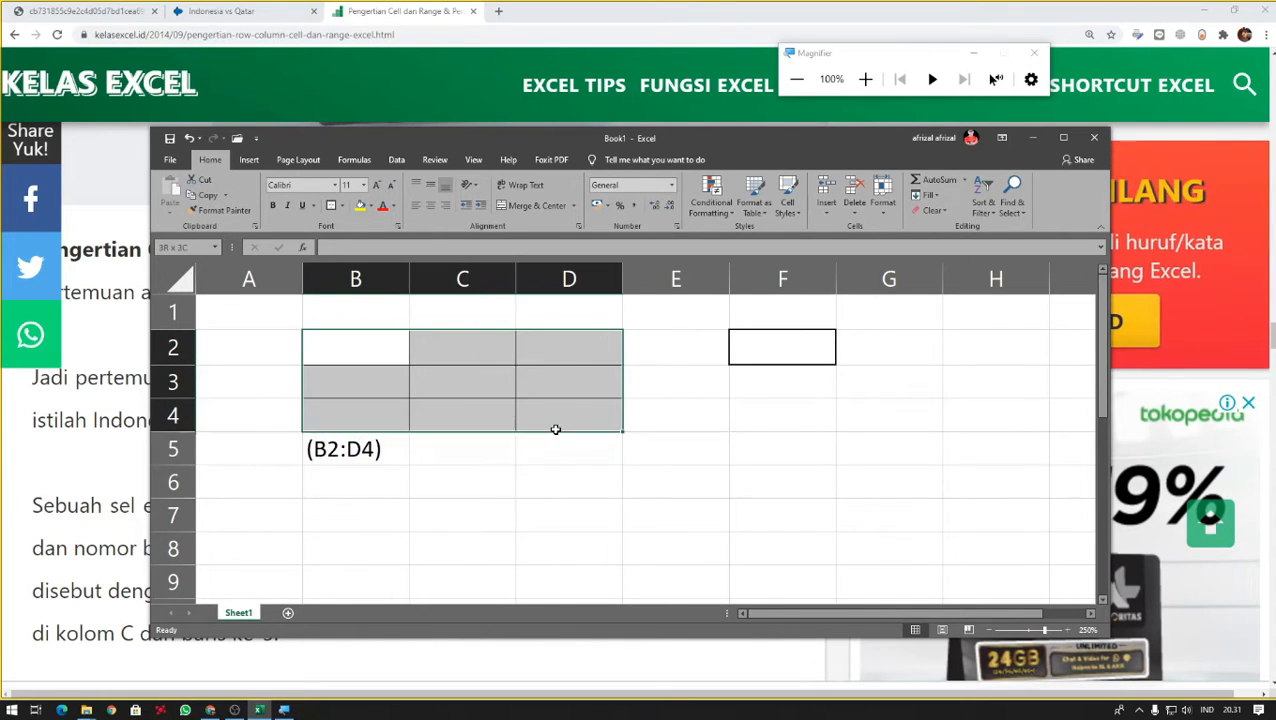
{"action": "left_click_drag", "start_coordinate": [384, 350], "coordinate": [562, 410]}
{"action": "left_click_drag", "start_coordinate": [342, 354], "coordinate": [559, 418]}
{"action": "left_click", "coordinate": [364, 345]}
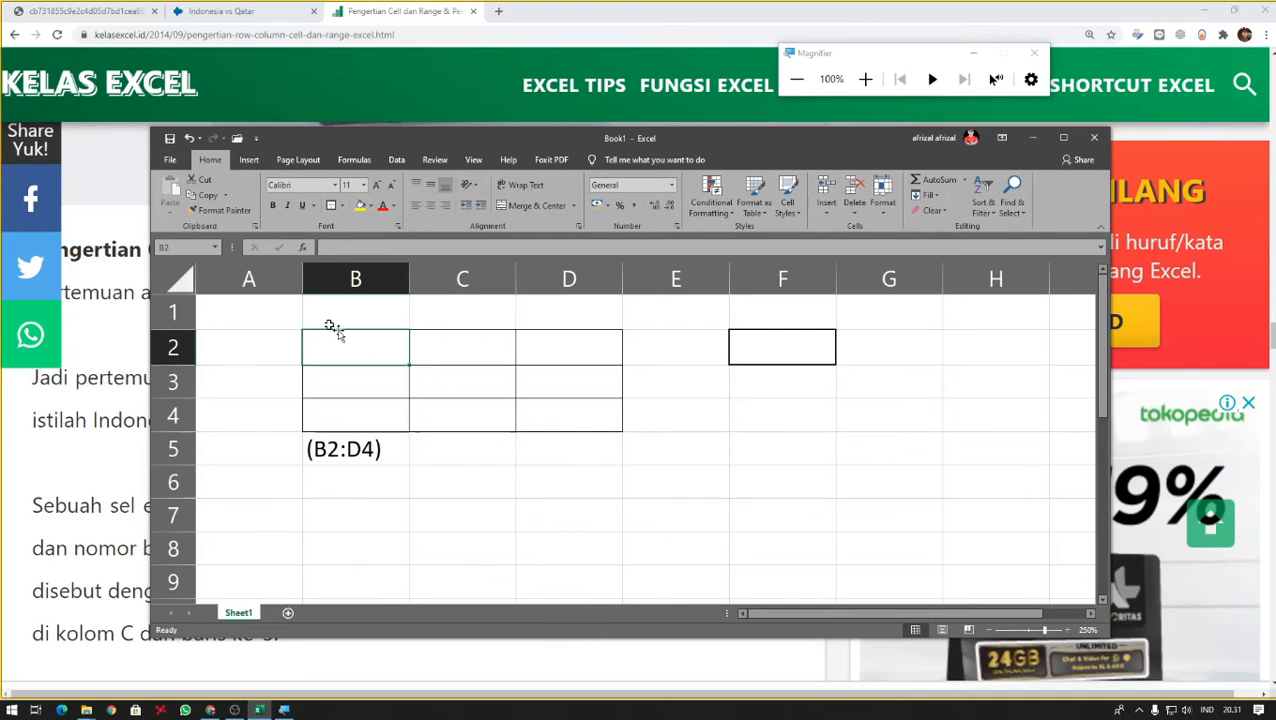
{"action": "left_click", "coordinate": [865, 79]}
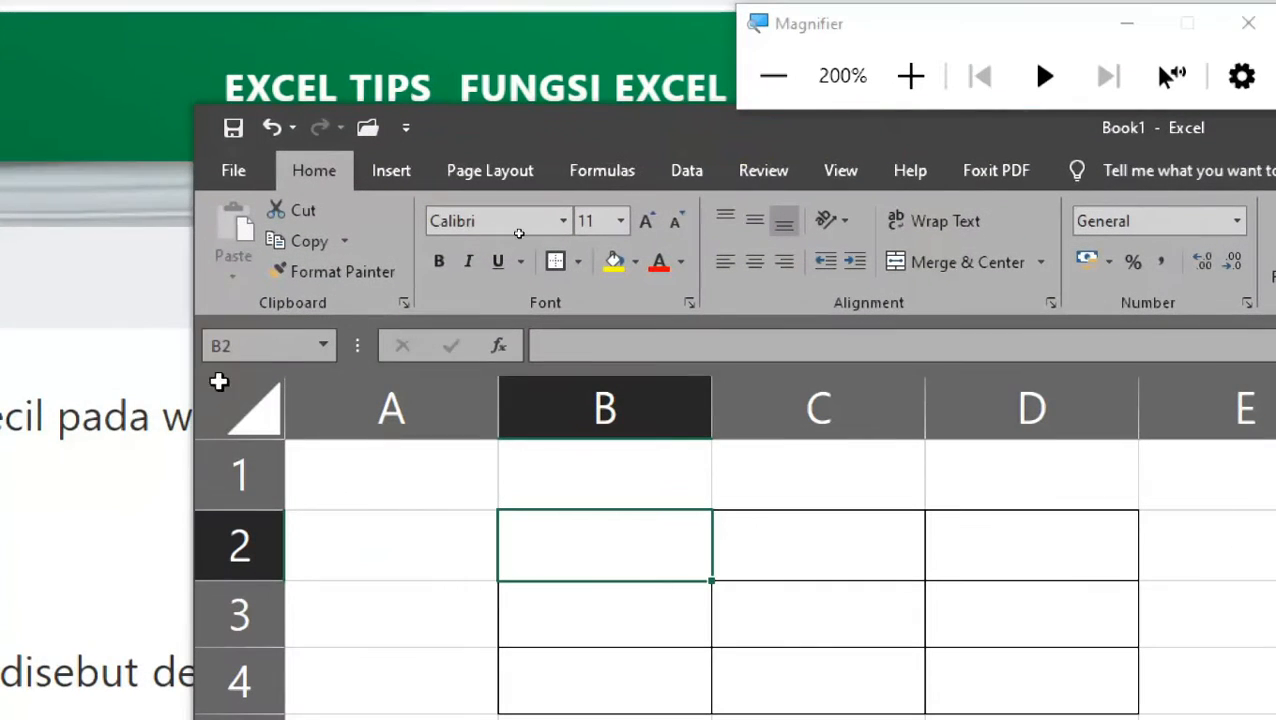
- Jump to column A by the reference A:A and to cell C3 by its address, then return the Magnifier to 100%
{"action": "left_click", "coordinate": [244, 347]}
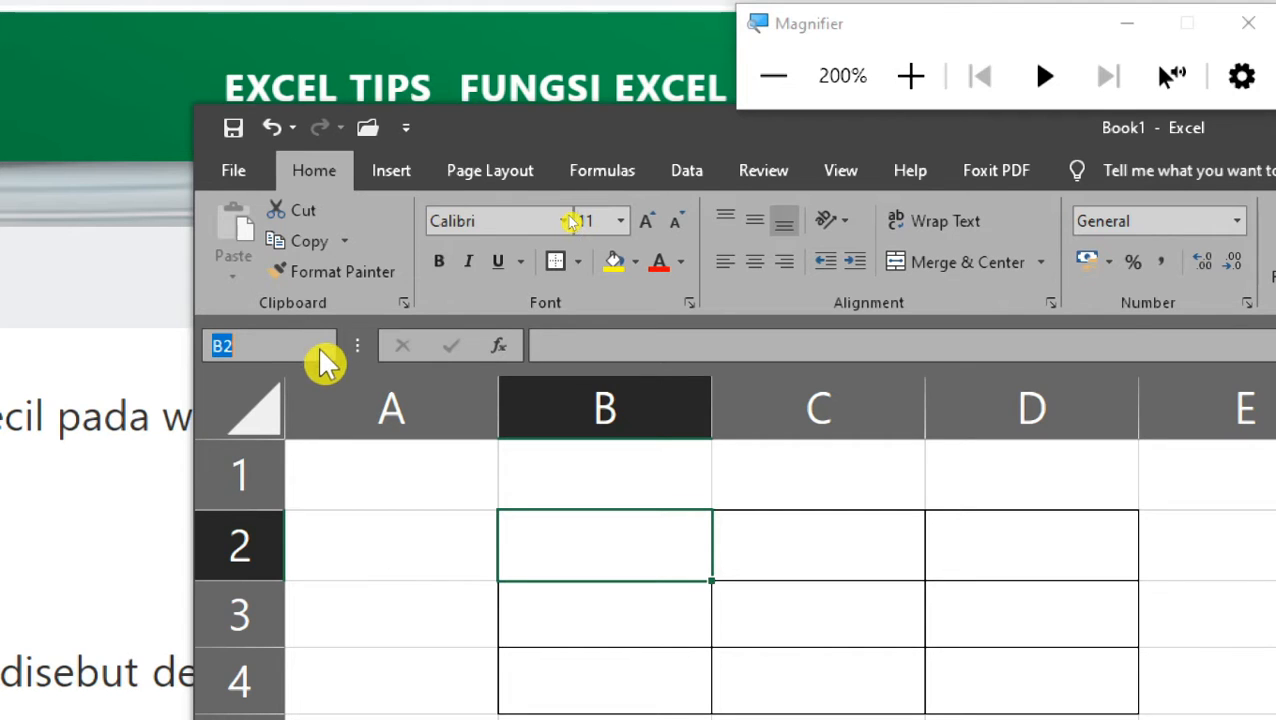
{"action": "type", "text": "A:A"}
{"action": "key", "text": "Return"}
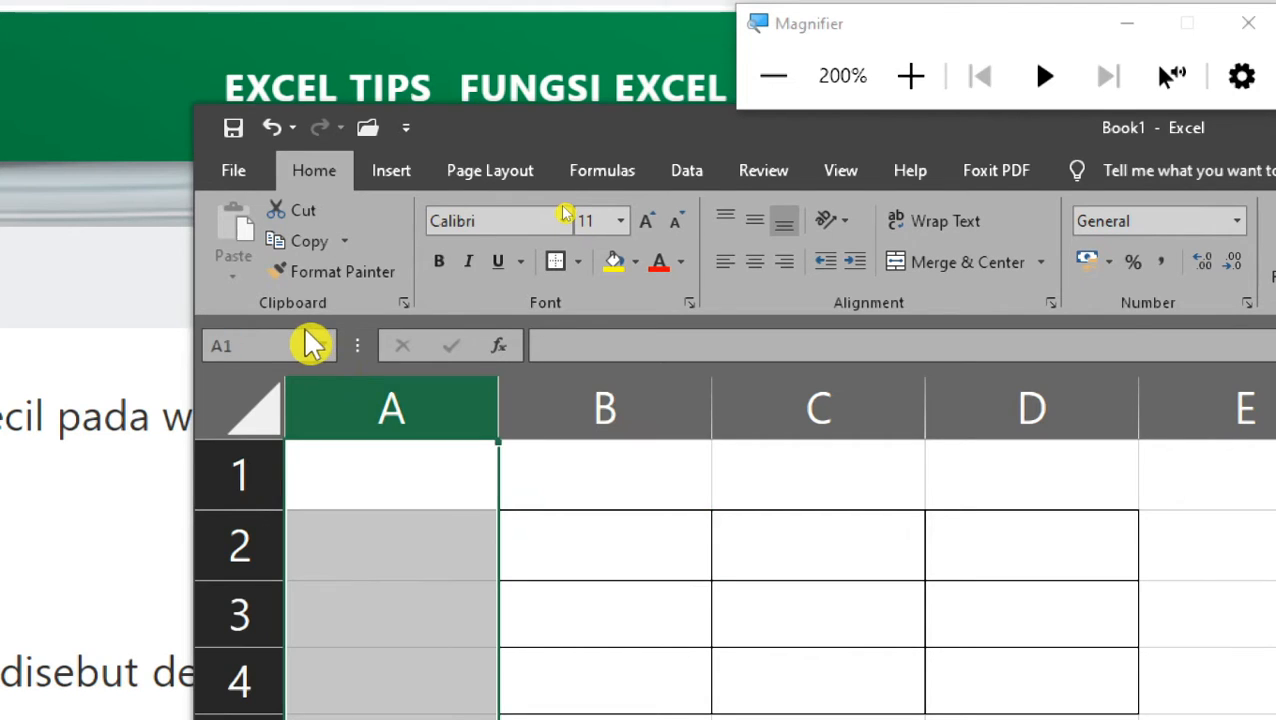
{"action": "left_click", "coordinate": [313, 344]}
{"action": "type", "text": "C3"}
{"action": "key", "text": "Return"}
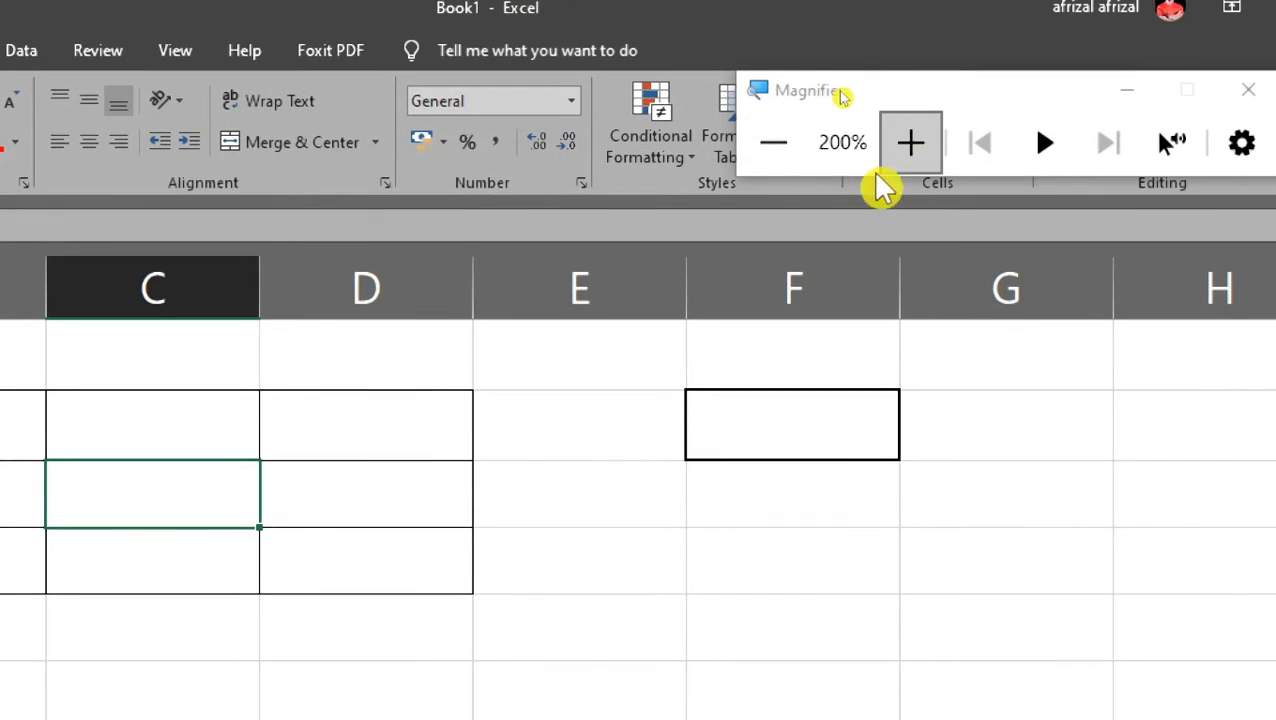
{"action": "left_click", "coordinate": [775, 145]}
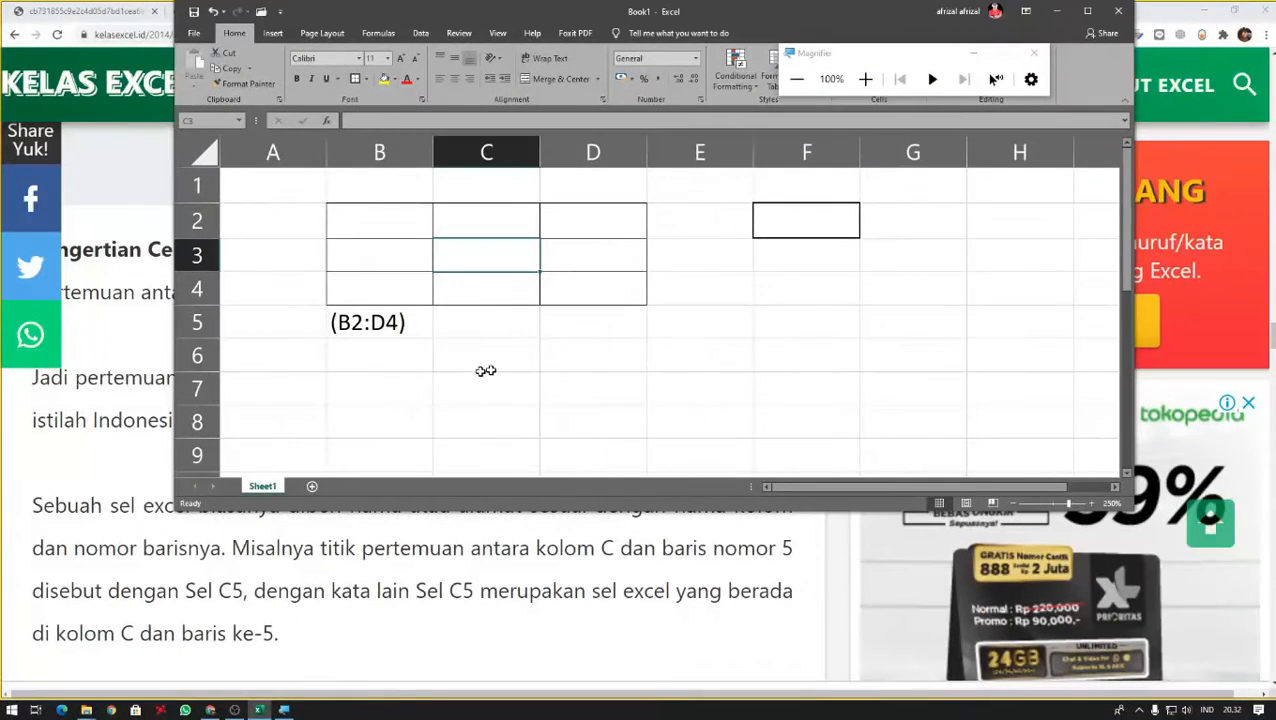
- Start a list of terms below the bordered range, entering cell in B7 and range in B8
{"action": "left_click", "coordinate": [400, 389]}
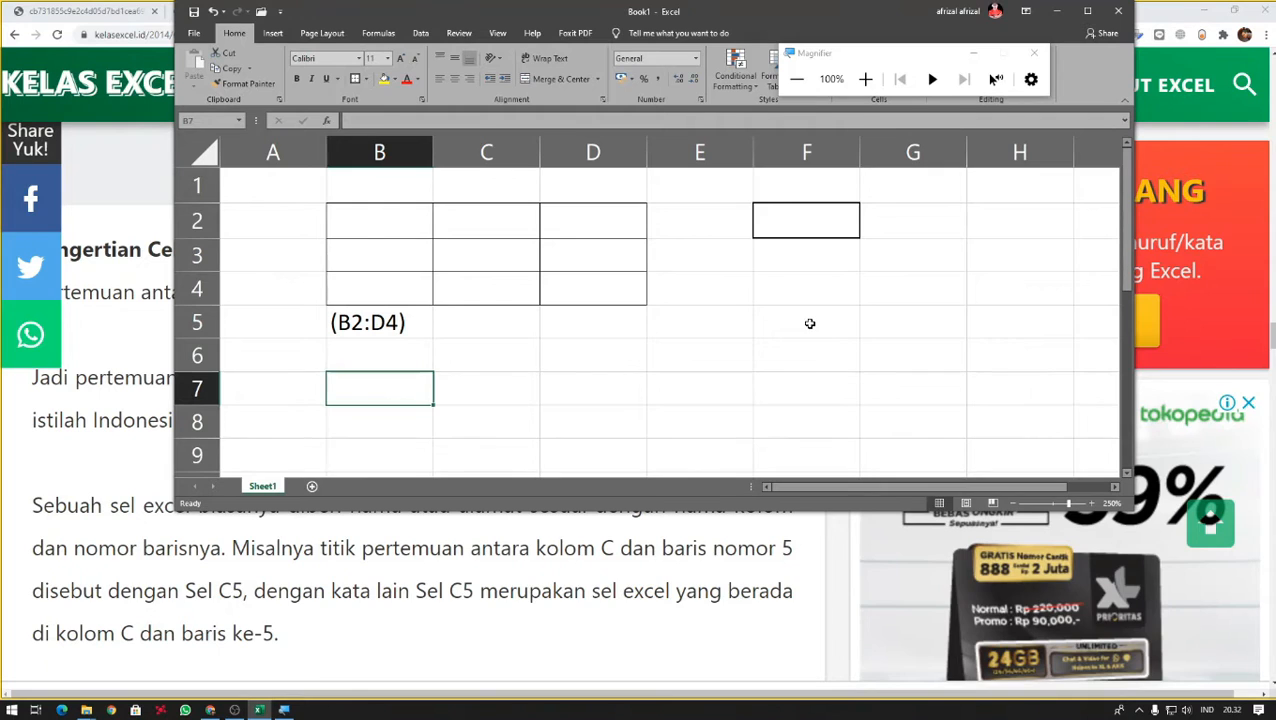
{"action": "type", "text": "cell"}
{"action": "key", "text": "Return"}
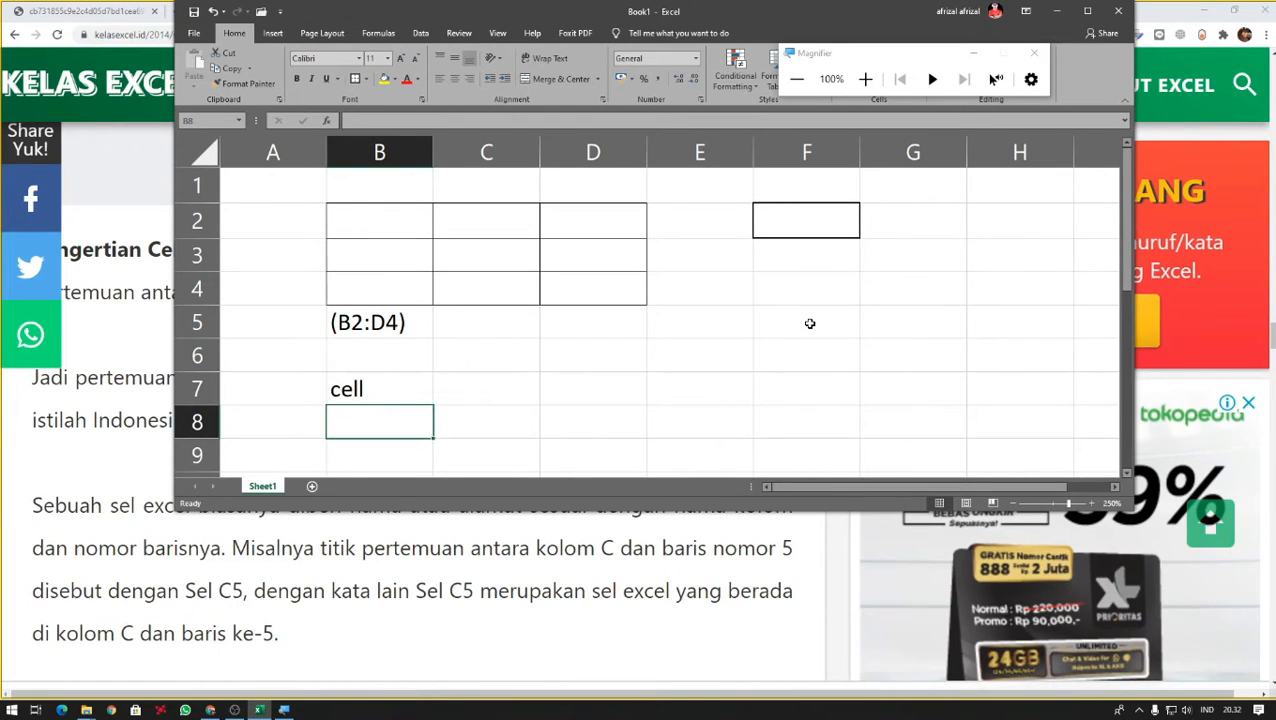
{"action": "type", "text": "range"}
{"action": "key", "text": "Return"}
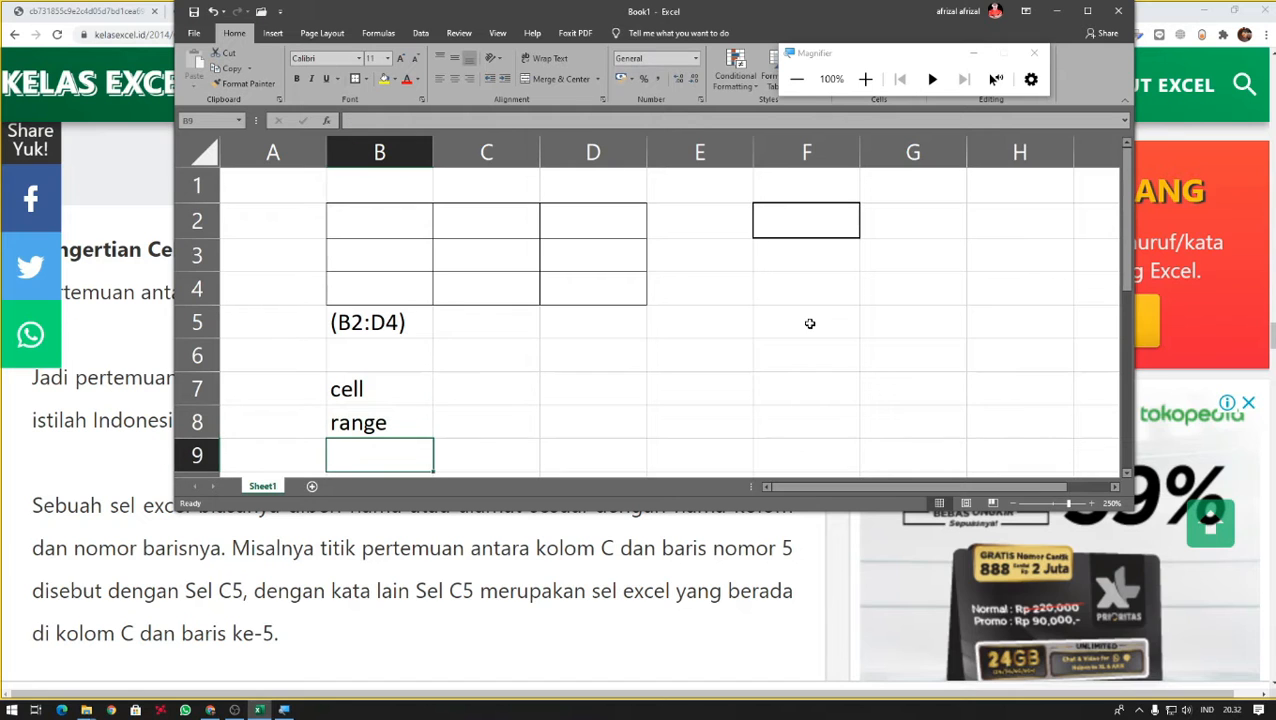
- Maximize the workbook window and continue the term list with coloumn in B9 and row in B10
{"action": "left_click", "coordinate": [1089, 11]}
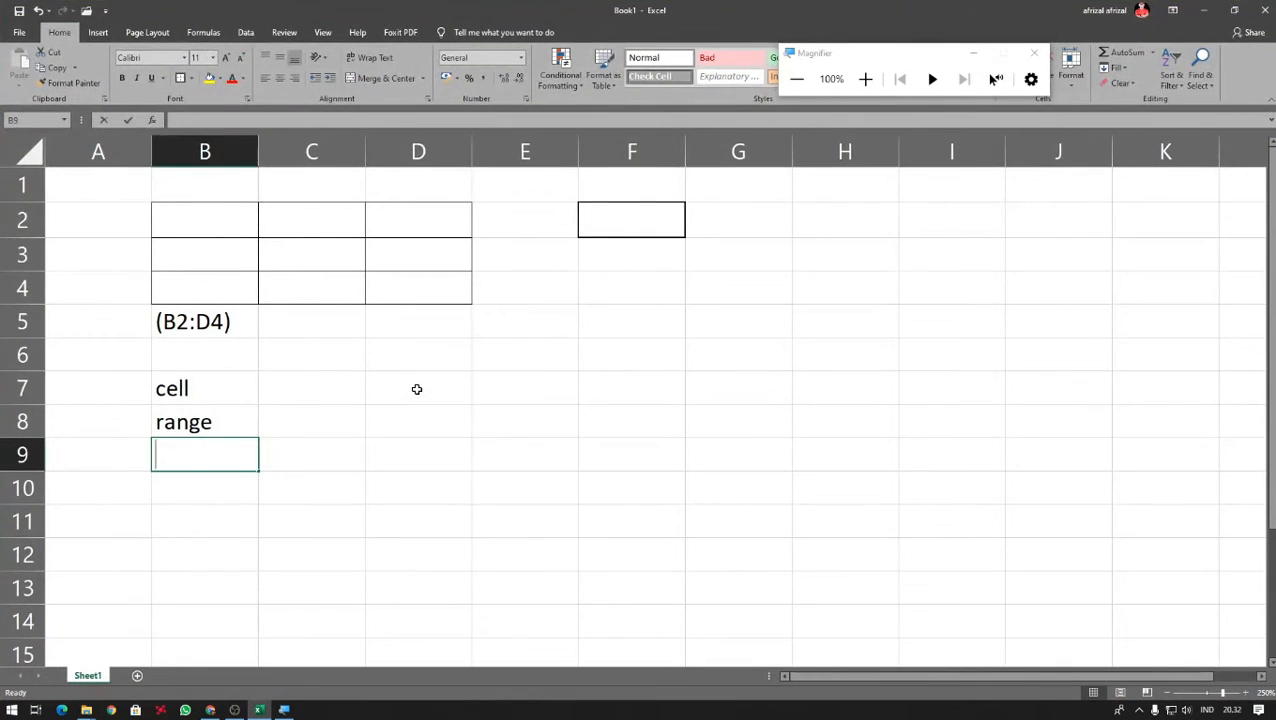
{"action": "type", "text": "coloumn"}
{"action": "key", "text": "Return"}
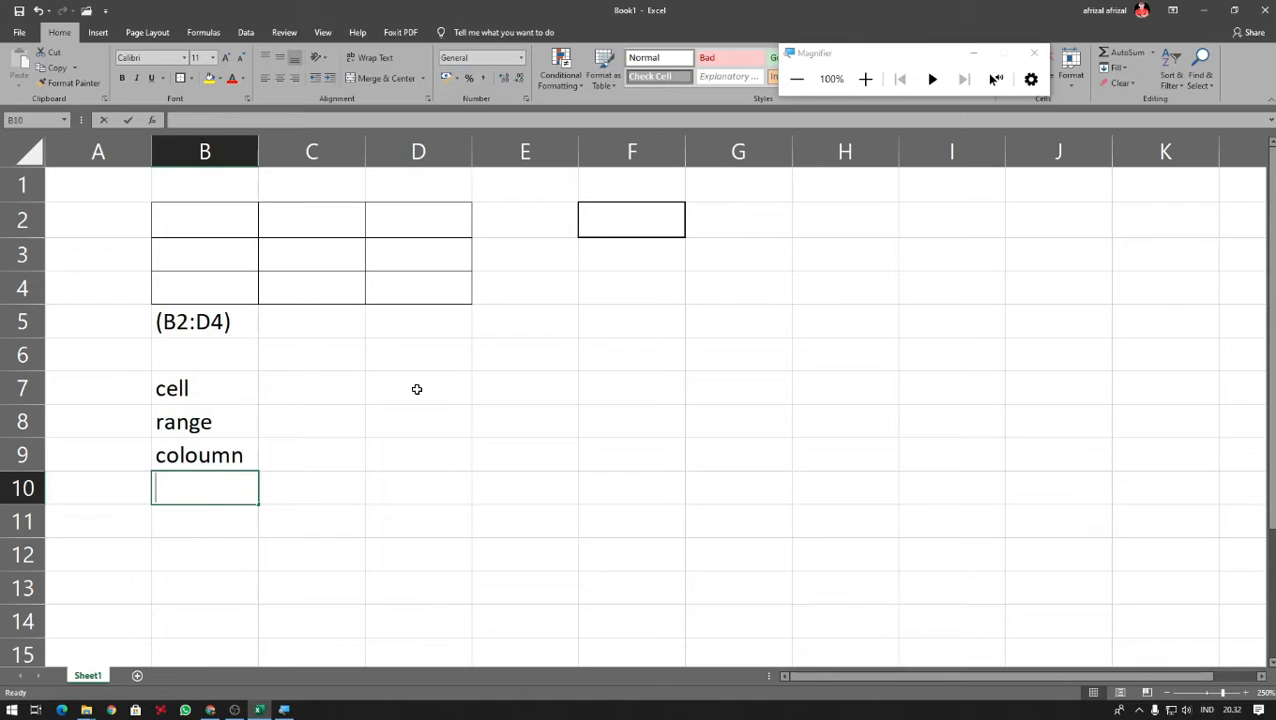
{"action": "type", "text": "row"}
{"action": "key", "text": "Return"}
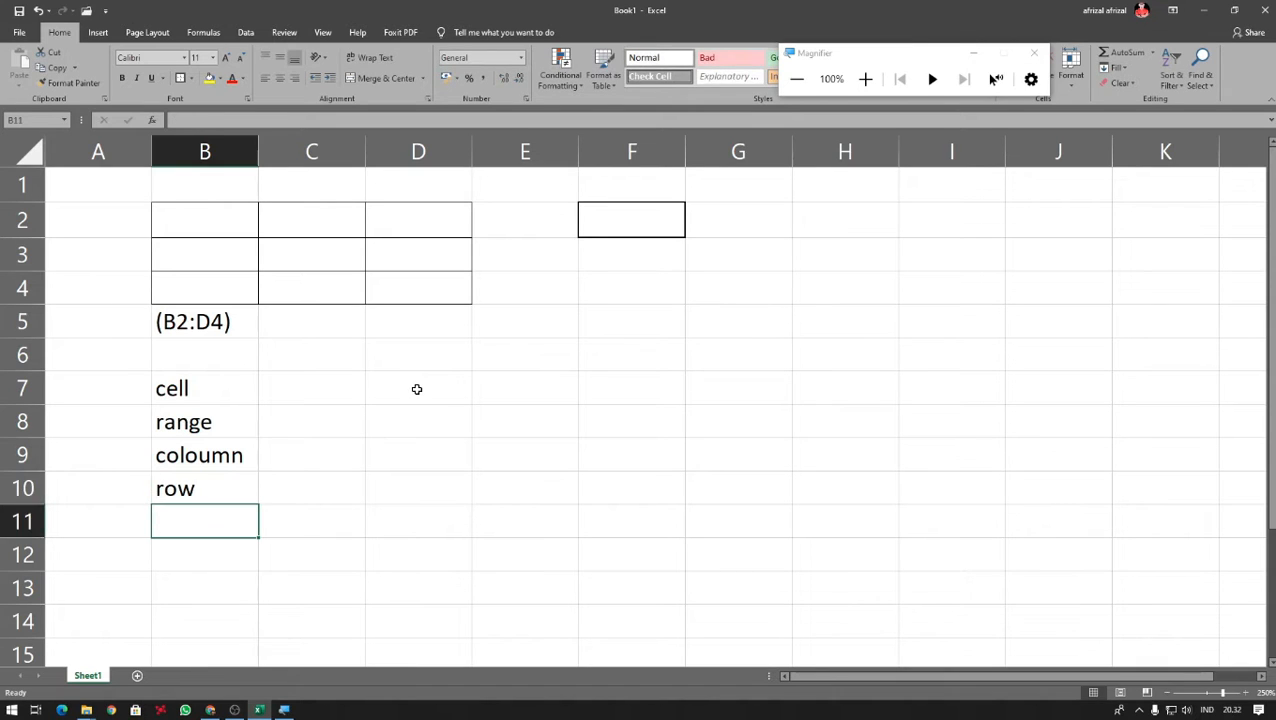
- Finish the term list with name box in B11 and enter the page reference HAL 17 in B13
{"action": "type", "text": "name b"}
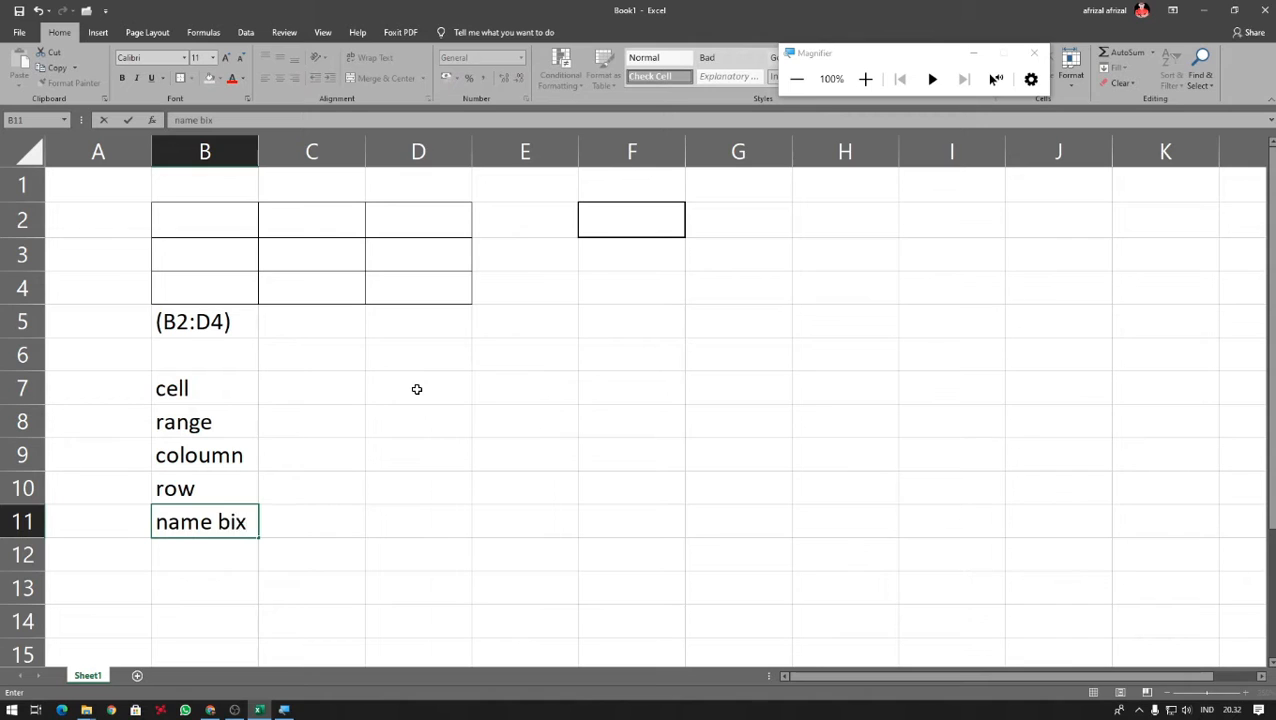
{"action": "type", "text": "ox"}
{"action": "key", "text": "Return"}
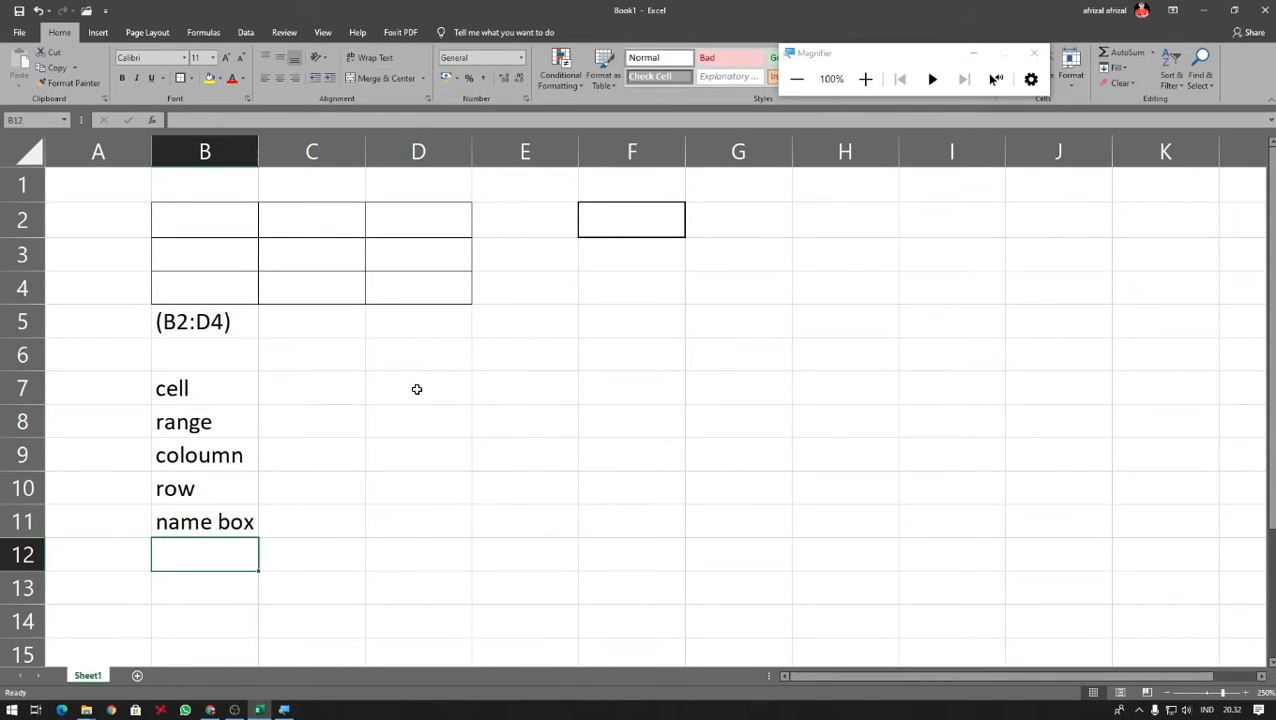
{"action": "key", "text": "Return"}
{"action": "type", "text": "HAL 17"}
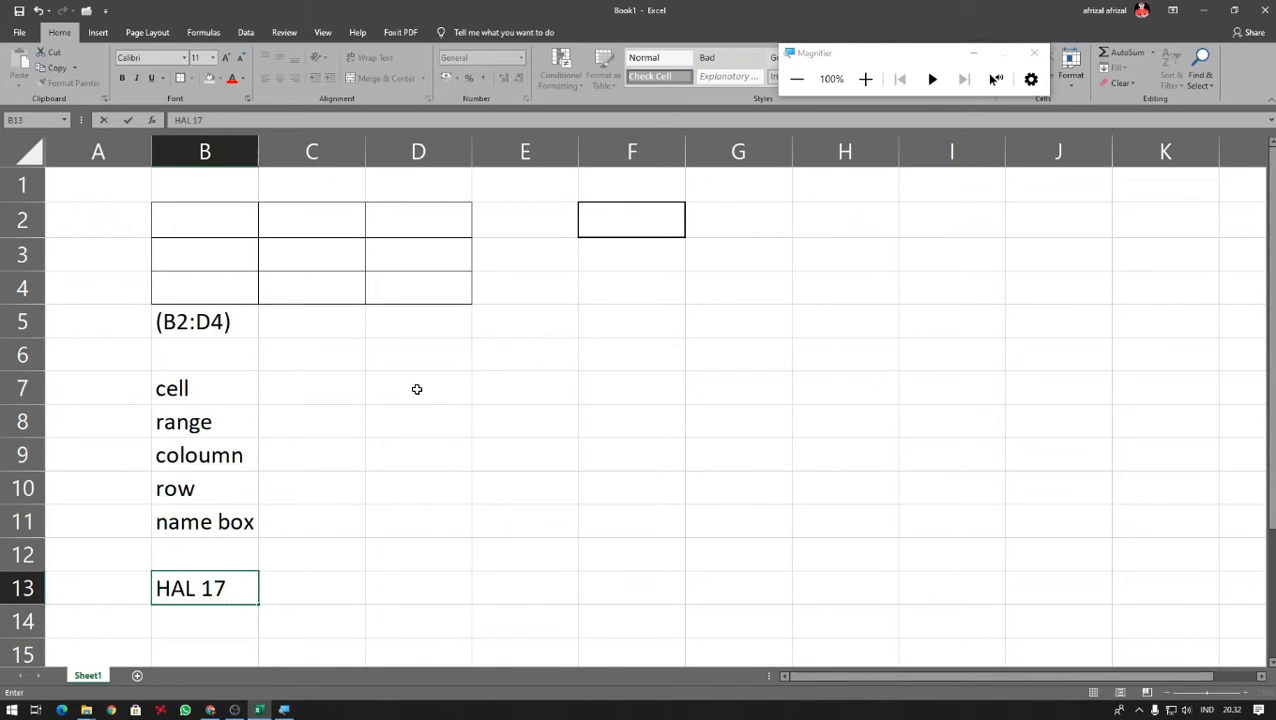
{"action": "key", "text": "Return"}
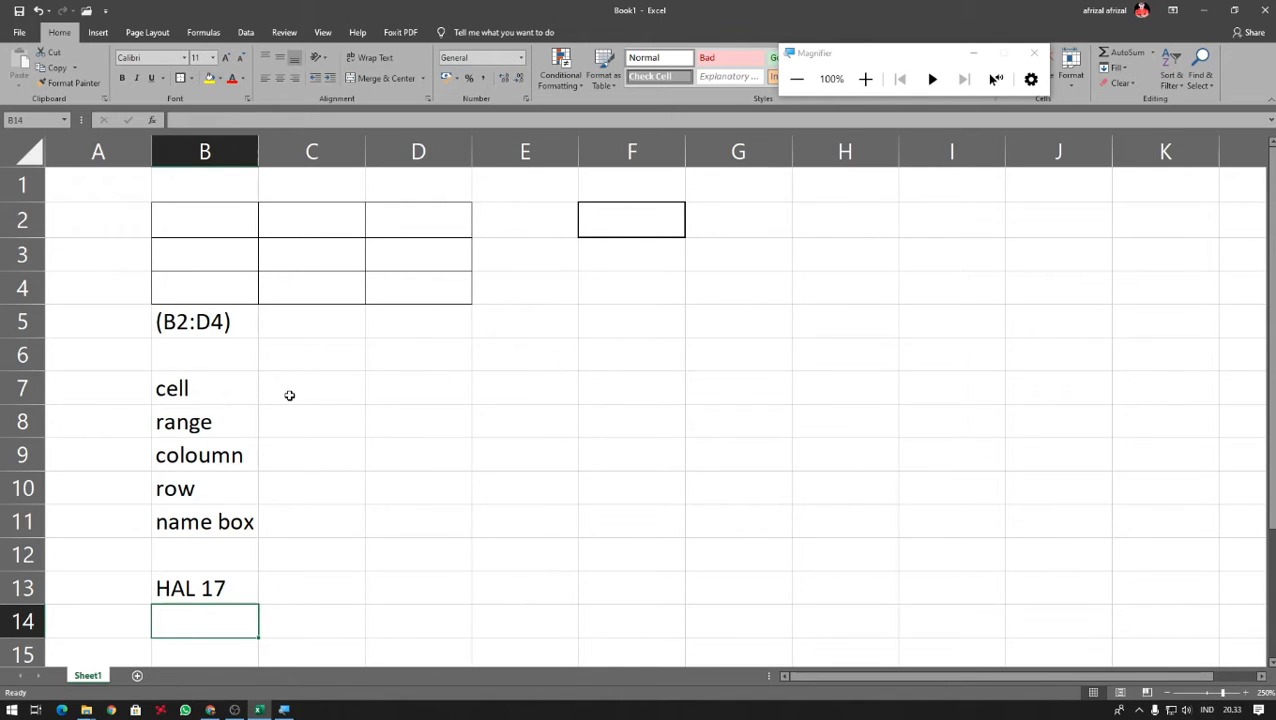
{"action": "left_click", "coordinate": [320, 447]}
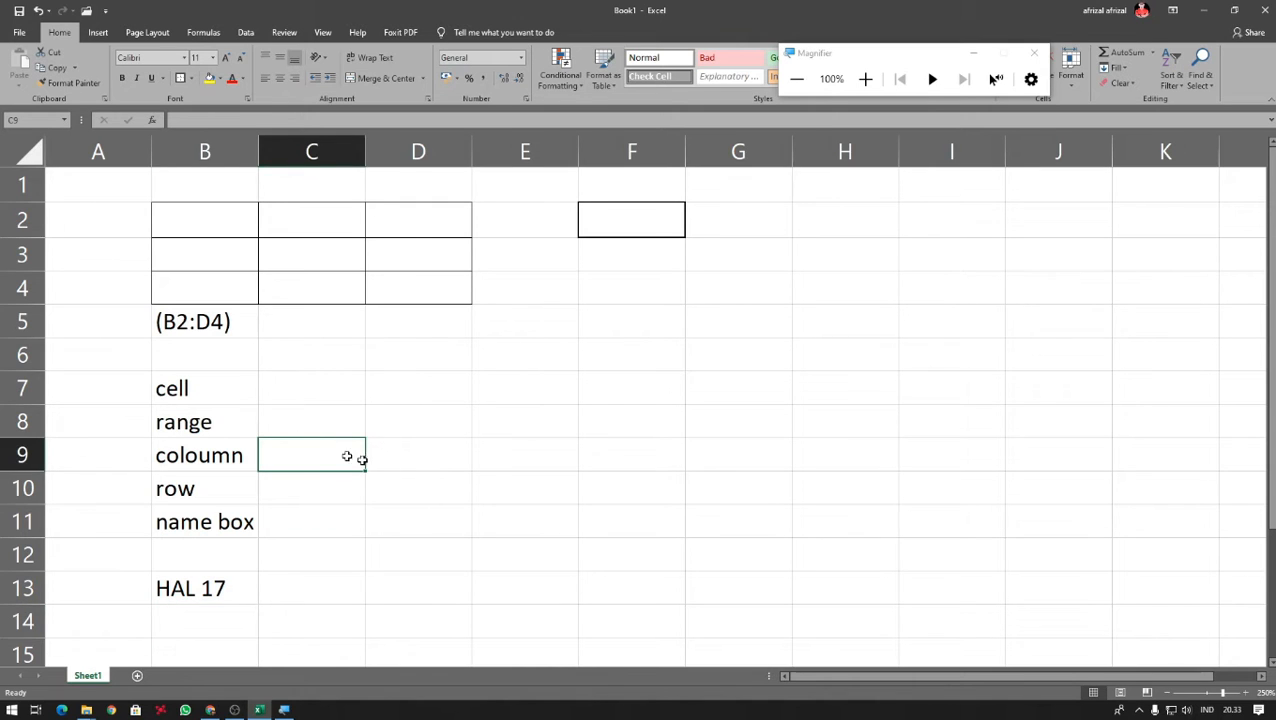
{"action": "left_click", "coordinate": [415, 478]}
{"action": "left_click", "coordinate": [415, 447]}
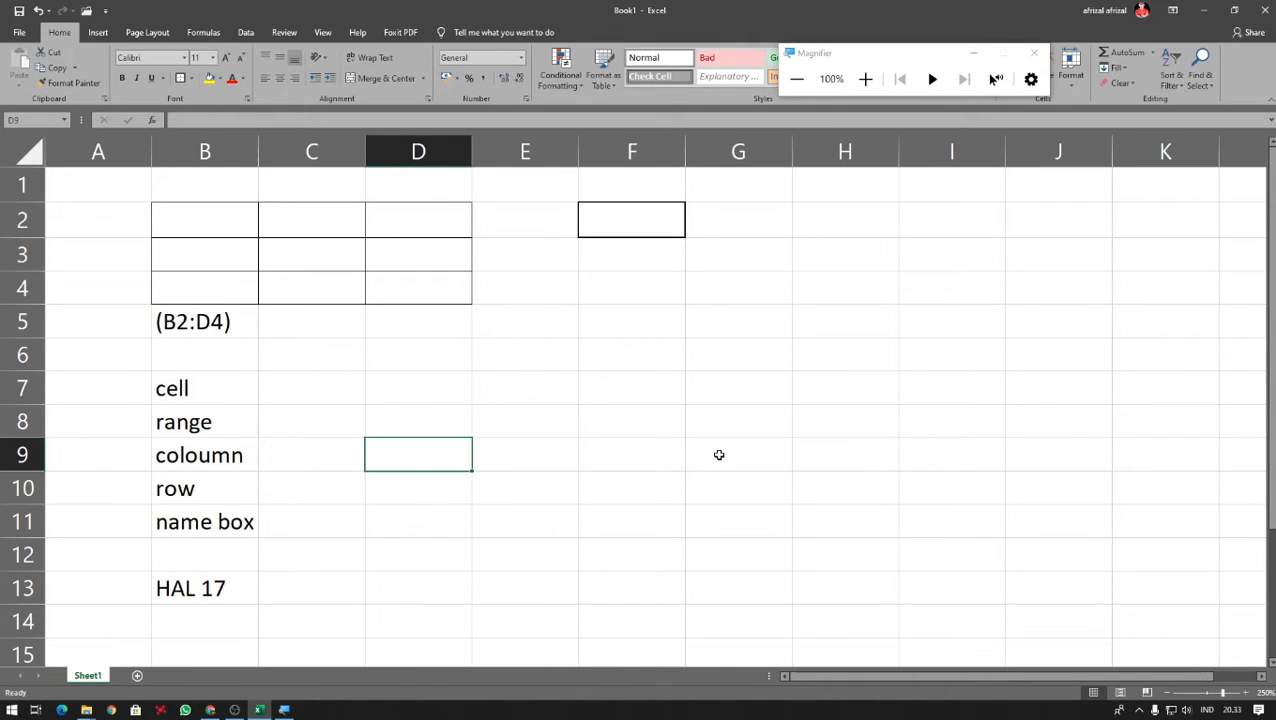
{"action": "key", "text": "Up"}
{"action": "key", "text": "Left"}
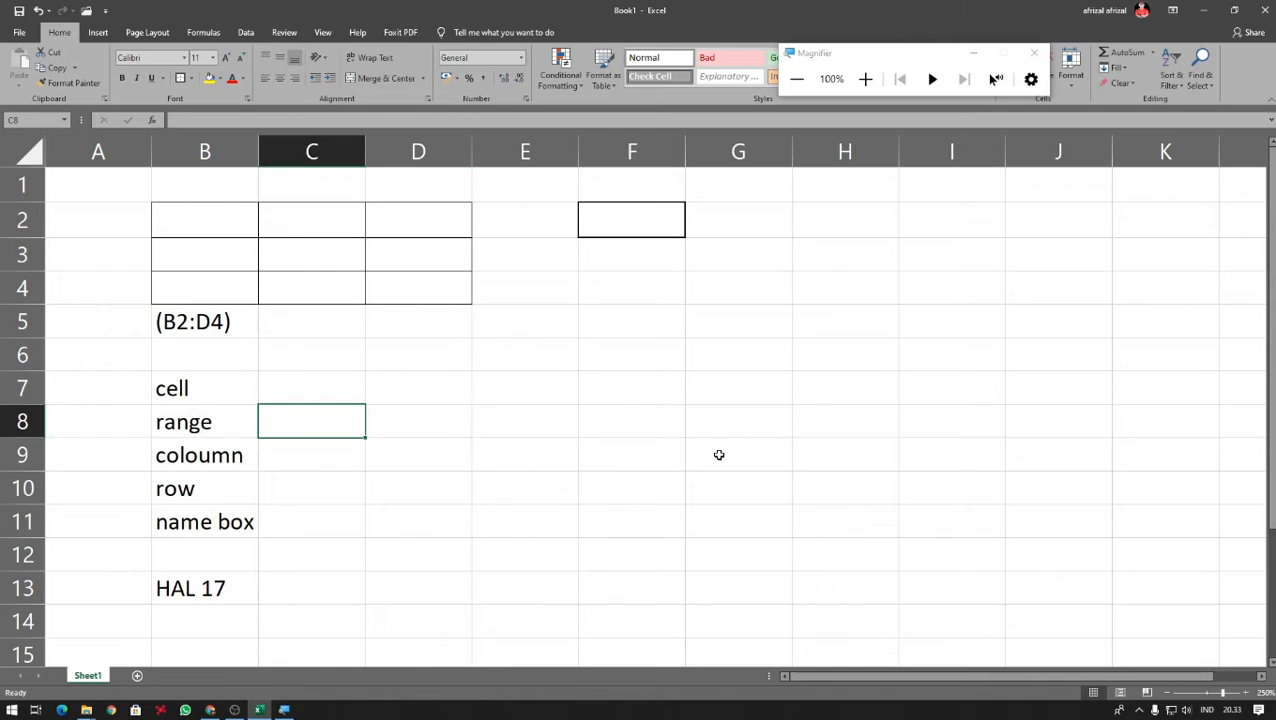
{"action": "key", "text": "Right"}
{"action": "key", "text": "Down"}
{"action": "key", "text": "Up"}
{"action": "key", "text": "Left"}
{"action": "key", "text": "Up"}
{"action": "key", "text": "Right"}
{"action": "key", "text": "Down"}
{"action": "key", "text": "Left"}
{"action": "key", "text": "Up"}
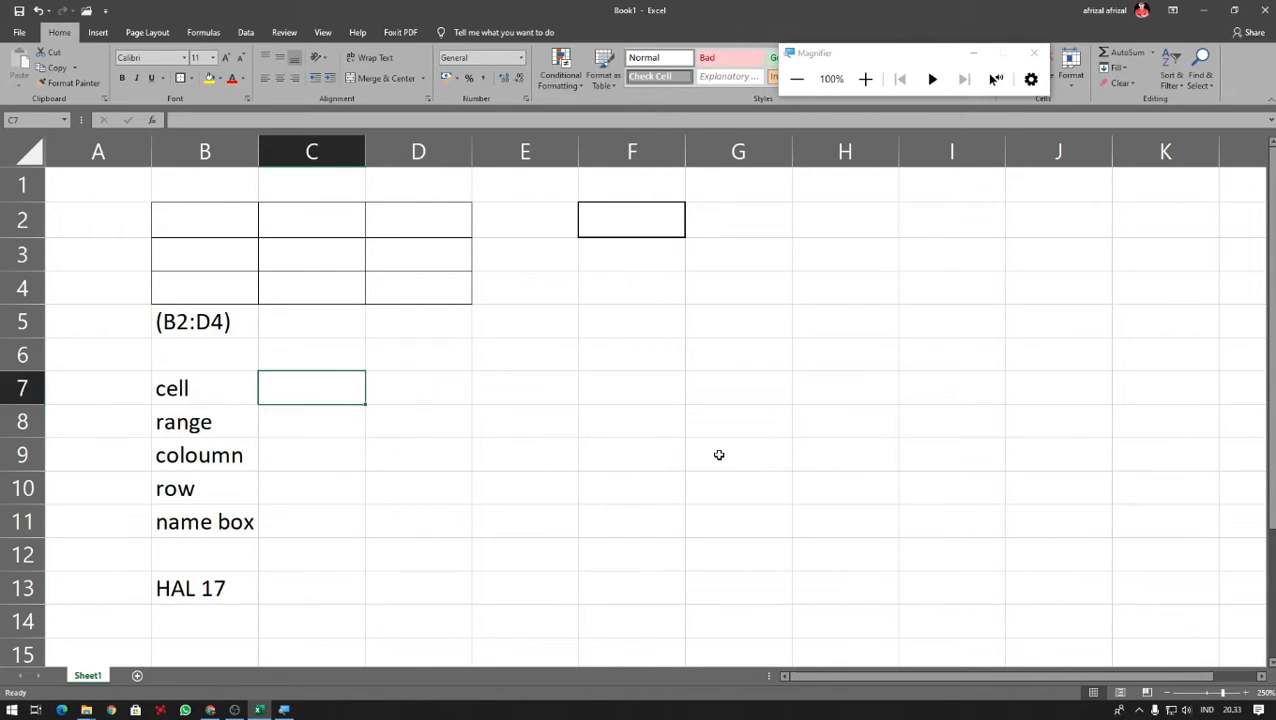
{"action": "key", "text": "Down"}
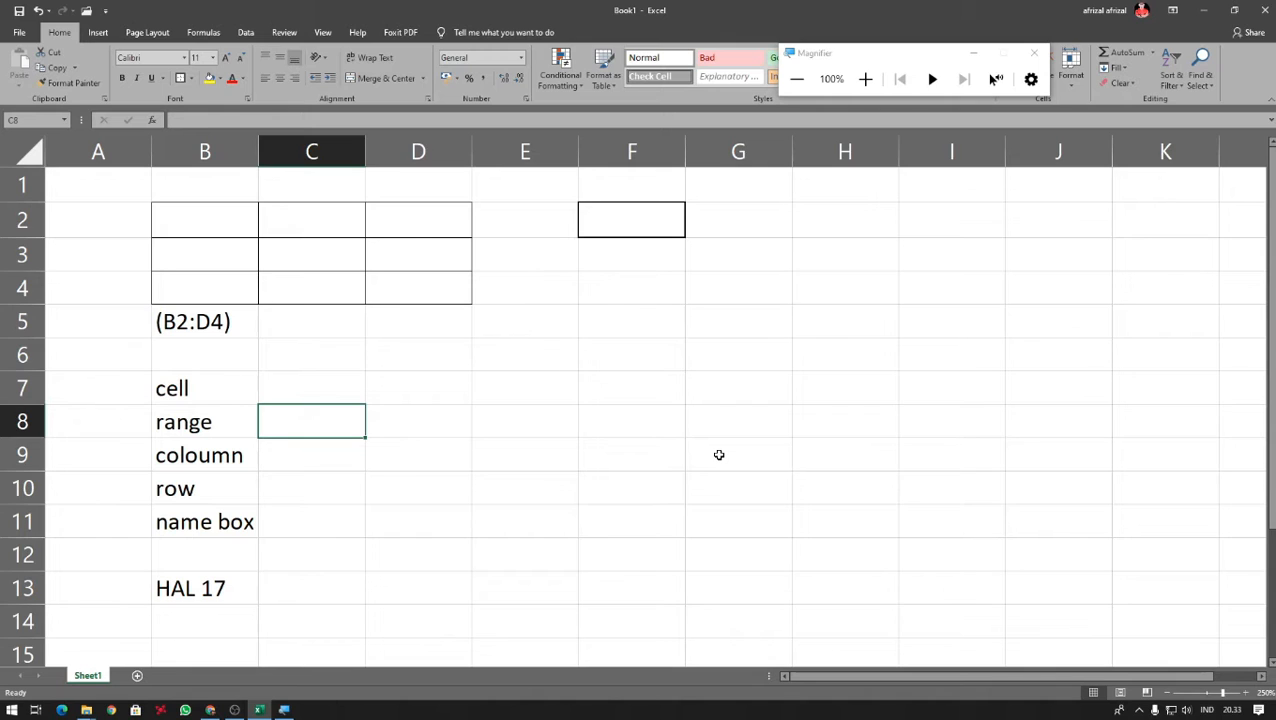
{"action": "key", "text": "Left"}
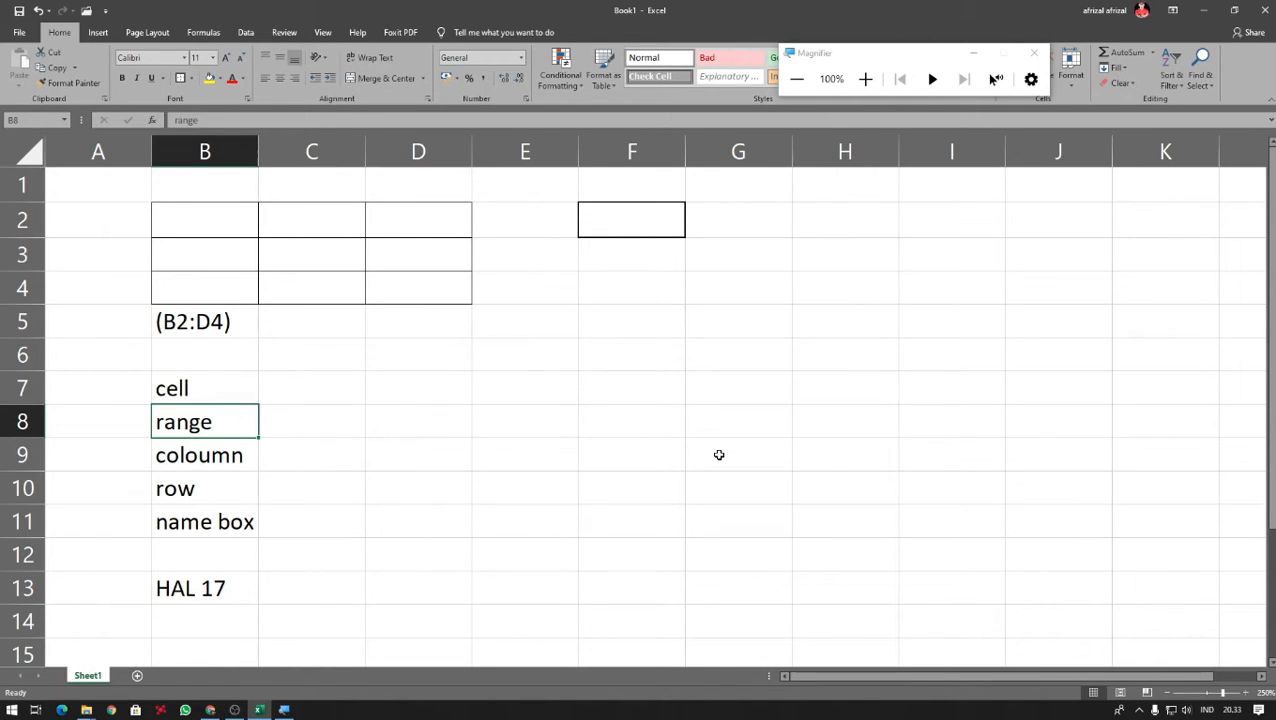
{"action": "key", "text": "Down"}
{"action": "key", "text": "Up"}
{"action": "key", "text": "Left"}
{"action": "key", "text": "Right"}
{"action": "key", "text": "Up"}
{"action": "key", "text": "Down"}
{"action": "key", "text": "Left"}
{"action": "key", "text": "Right"}
{"action": "key", "text": "Down"}
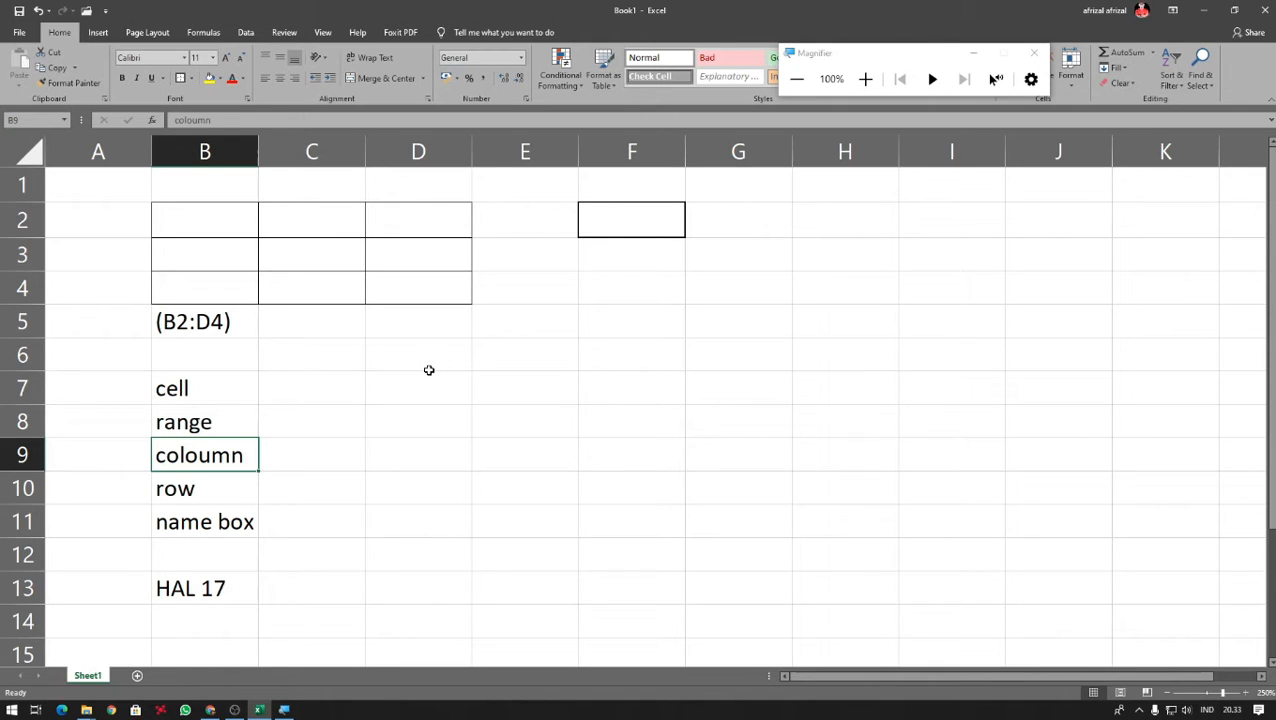
{"action": "left_click", "coordinate": [527, 446]}
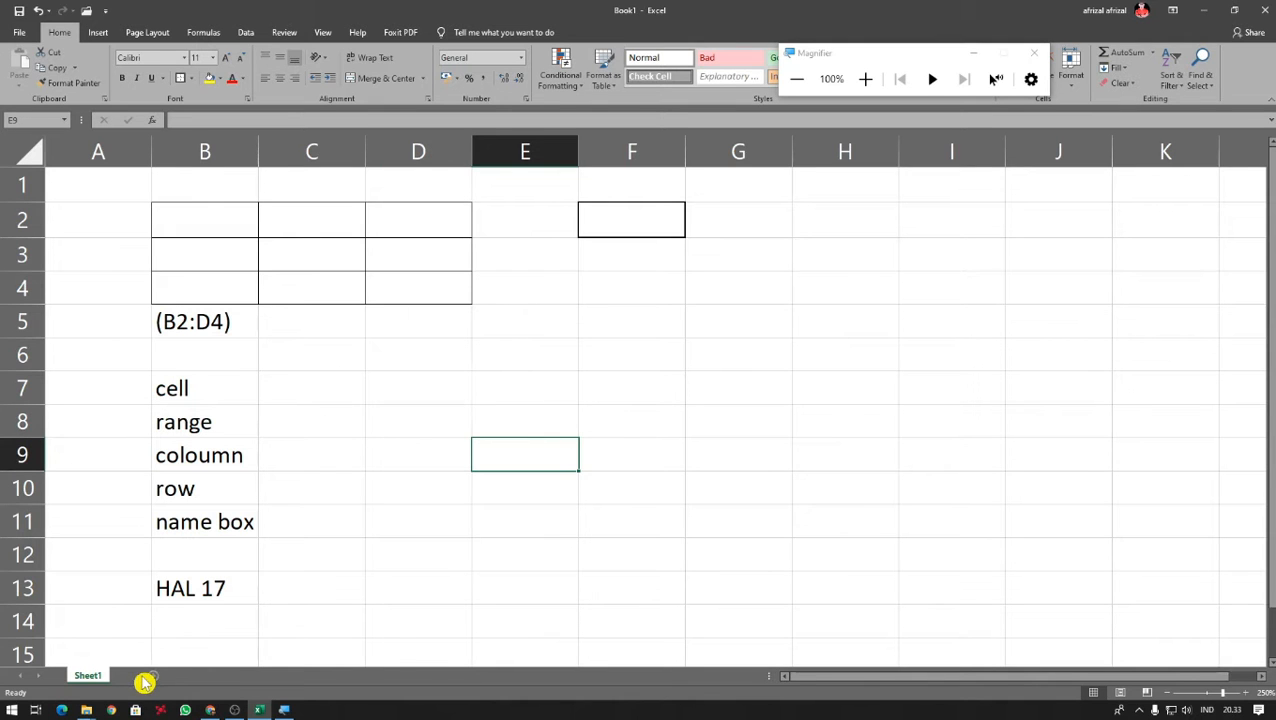
- Add a new worksheet, enlarge its view to 280% and enter the heading No. in cell C3
{"action": "left_click", "coordinate": [141, 678]}
{"action": "scroll", "coordinate": [303, 198], "scroll_direction": "up", "scroll_amount": 12}
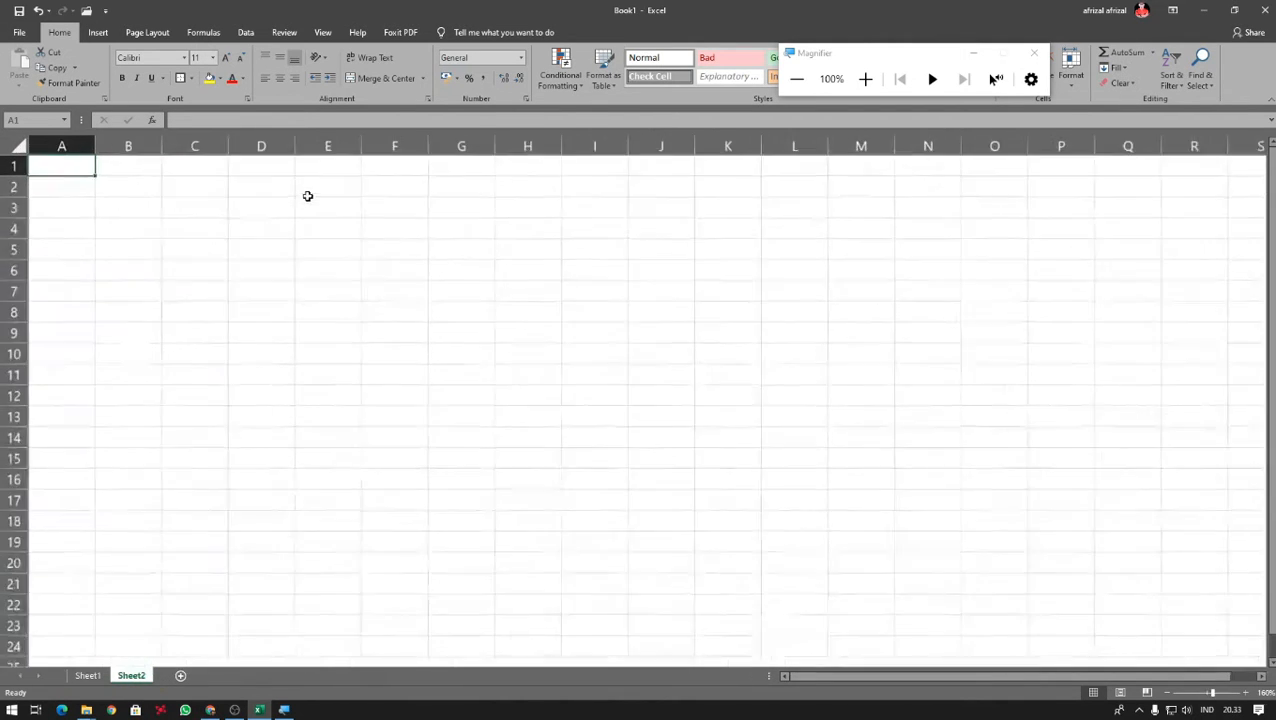
{"action": "left_click", "coordinate": [334, 255], "text": "ctrl"}
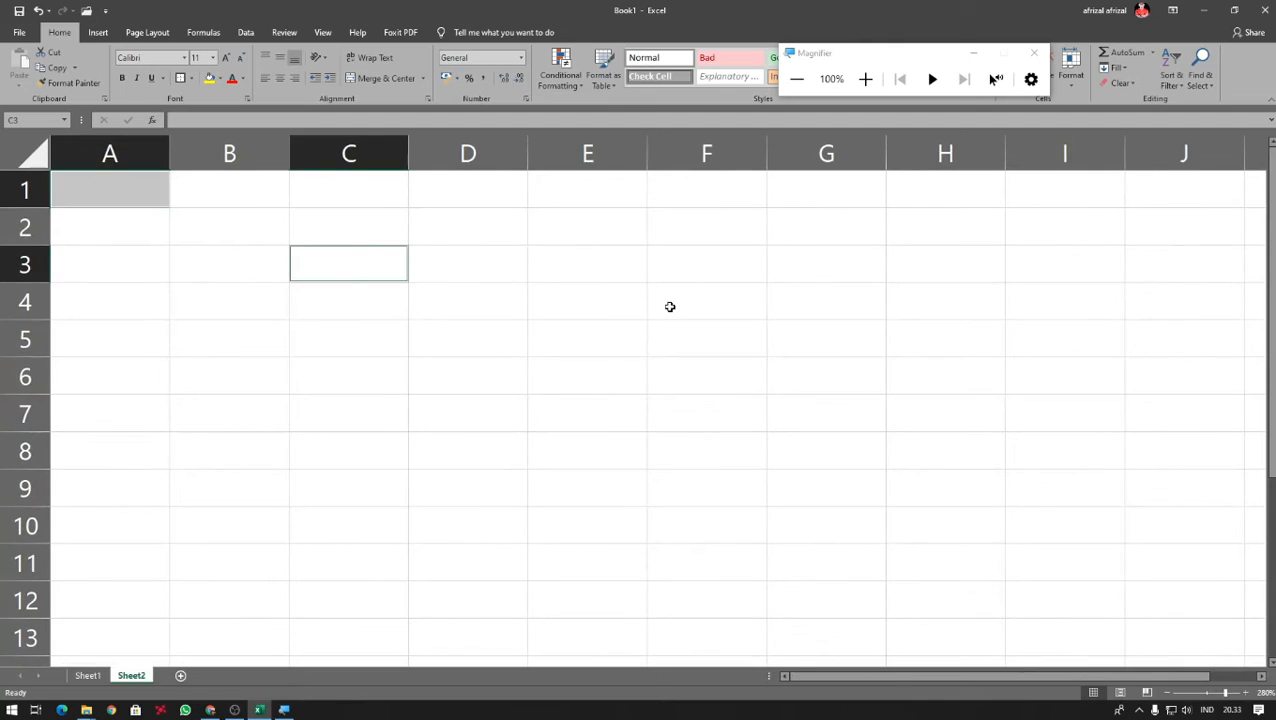
{"action": "type", "text": "n"}
{"action": "key", "text": "BackSpace"}
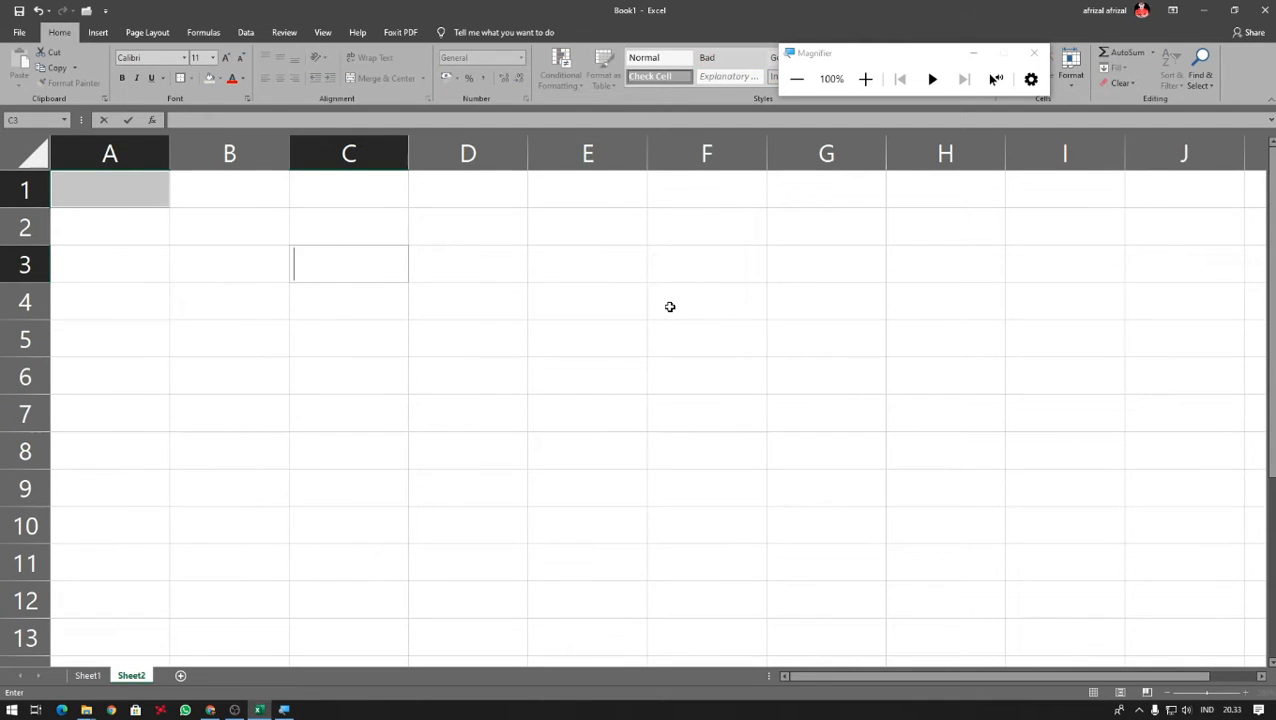
{"action": "type", "text": "No."}
{"action": "key", "text": "Return"}
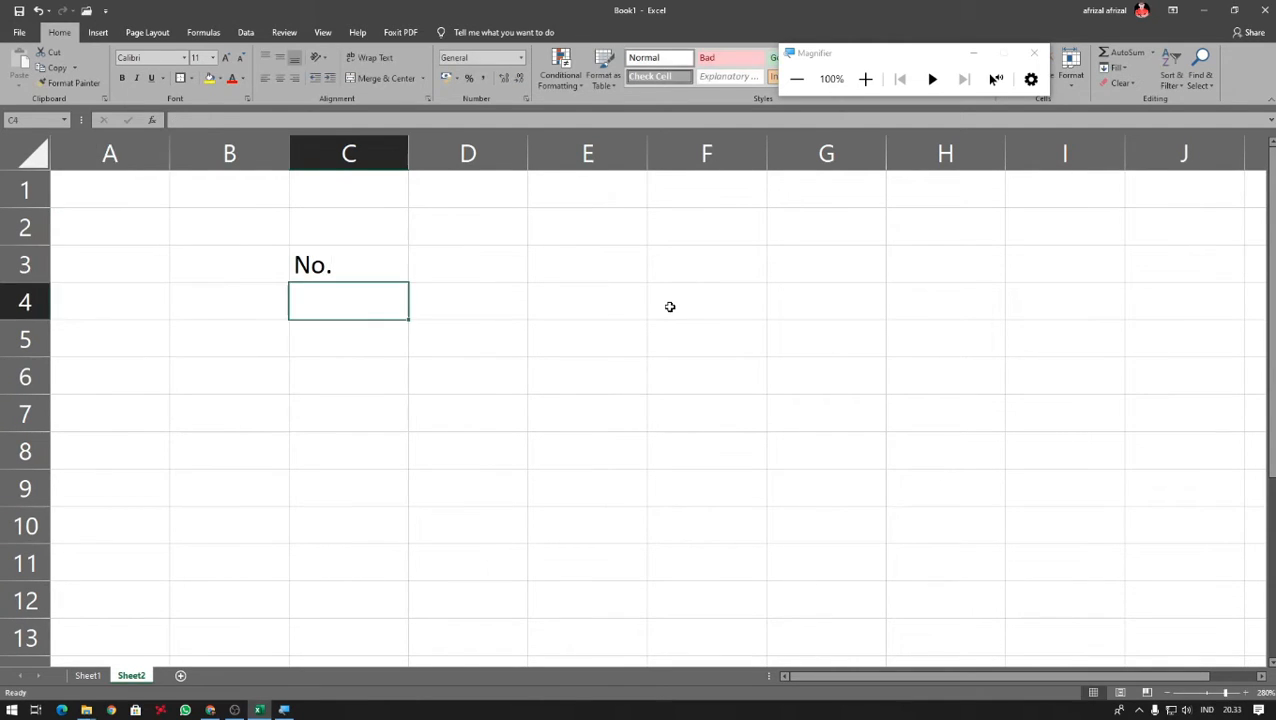
- Enter the headings Nama Siswa in D3 and Kelas in E3
{"action": "key", "text": "Up"}
{"action": "key", "text": "Right"}
{"action": "type", "text": "Na"}
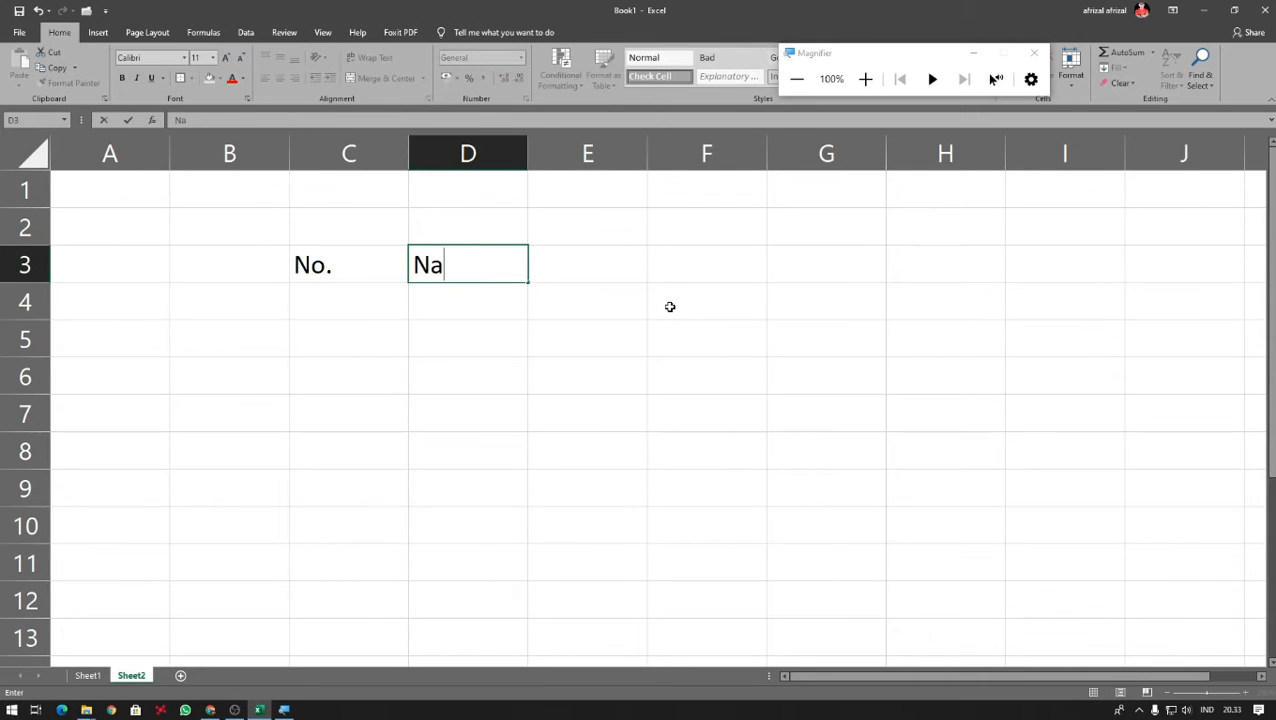
{"action": "type", "text": "ma Siswa"}
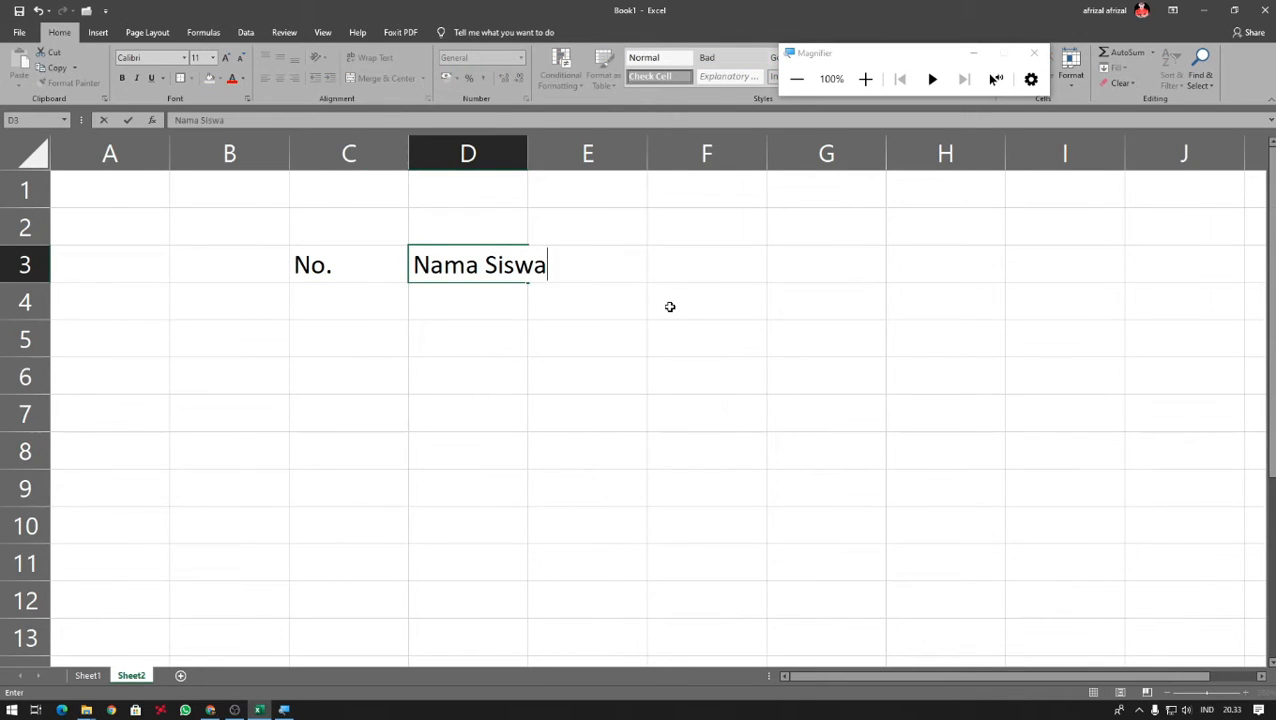
{"action": "key", "text": "Tab"}
{"action": "type", "text": "Kela"}
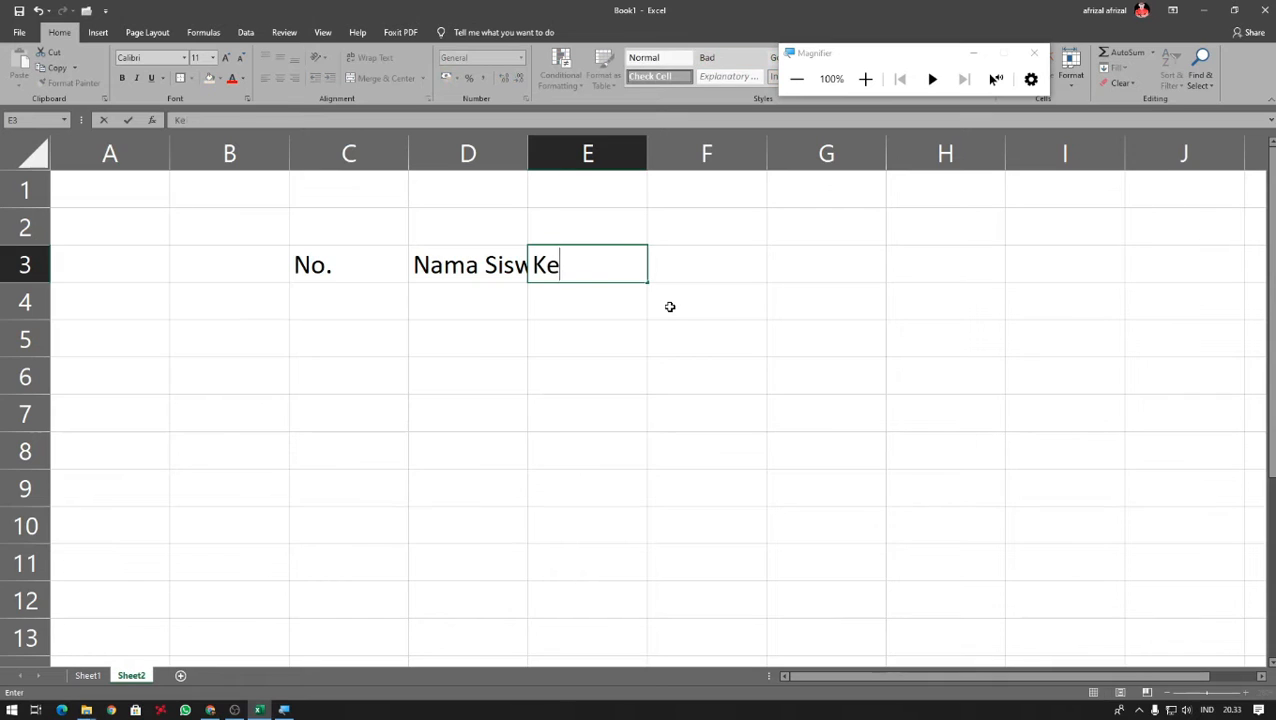
{"action": "key", "text": "Tab"}
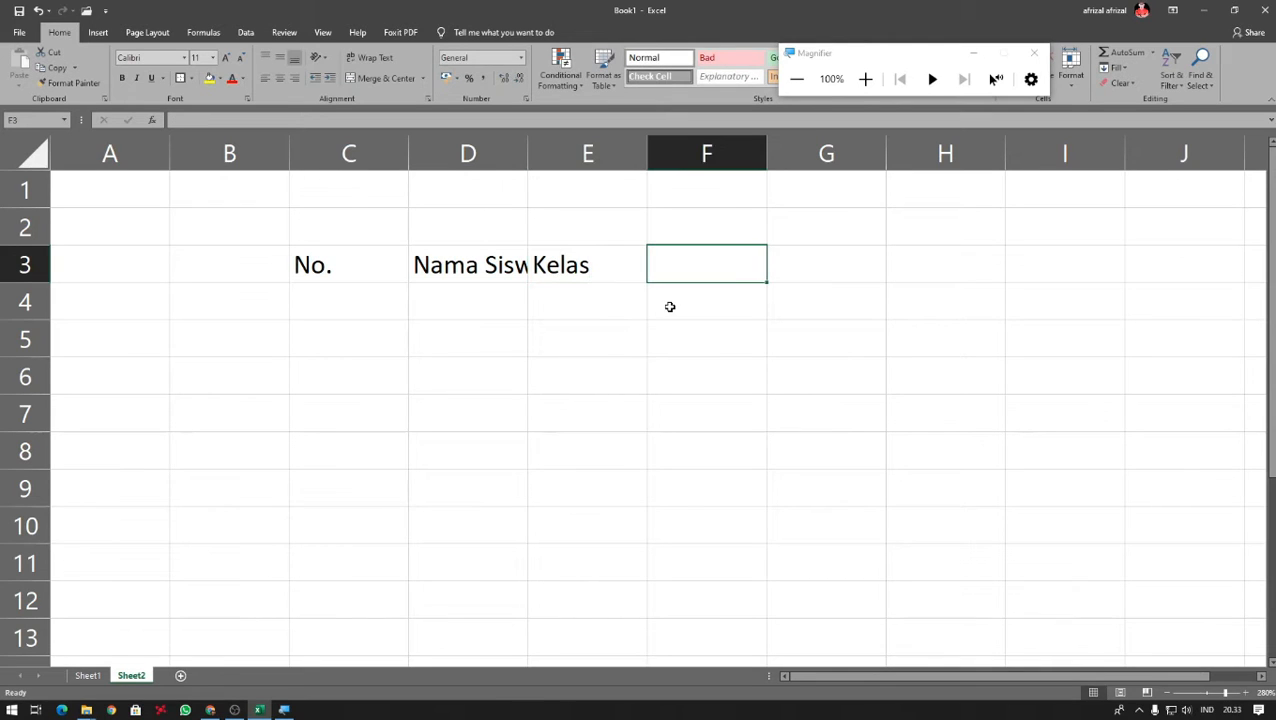
- Enter the heading Mata Pelajaran in F3
{"action": "type", "text": "Mat"}
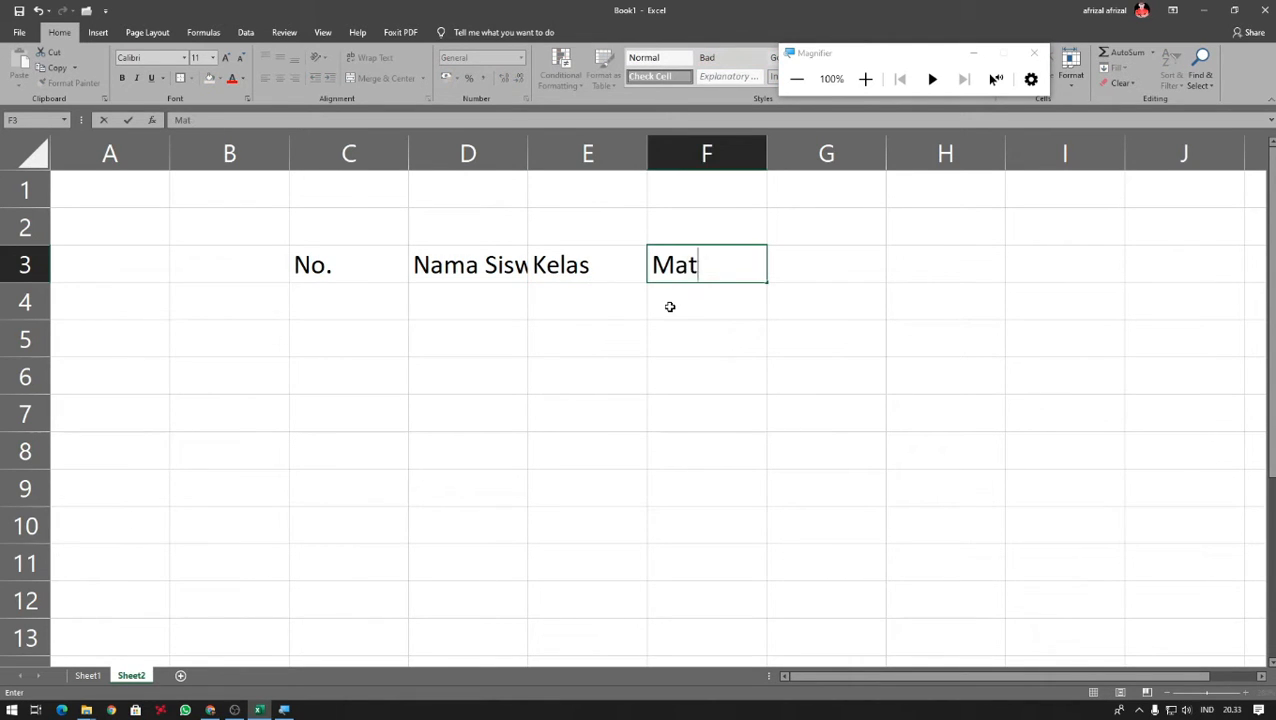
{"action": "type", "text": "a Pelajatan"}
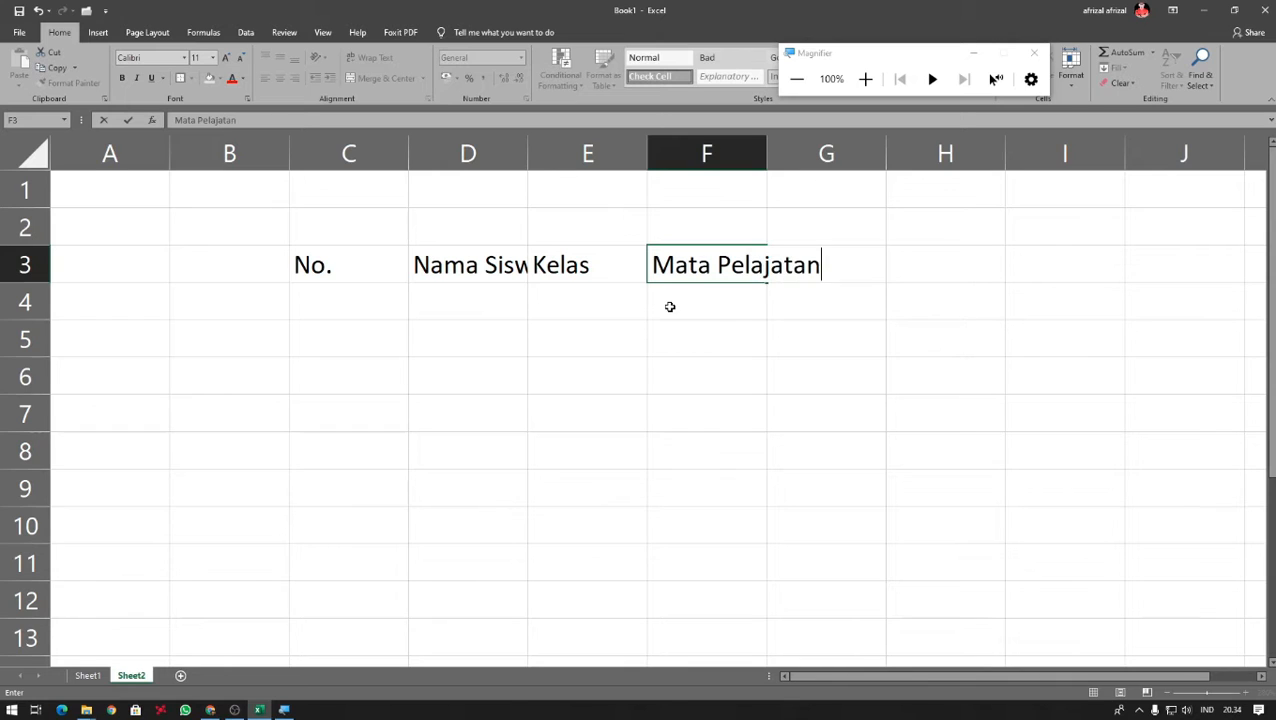
{"action": "key", "text": "BackSpace"}
{"action": "key", "text": "BackSpace"}
{"action": "key", "text": "BackSpace"}
{"action": "type", "text": "ran"}
{"action": "key", "text": "Return"}
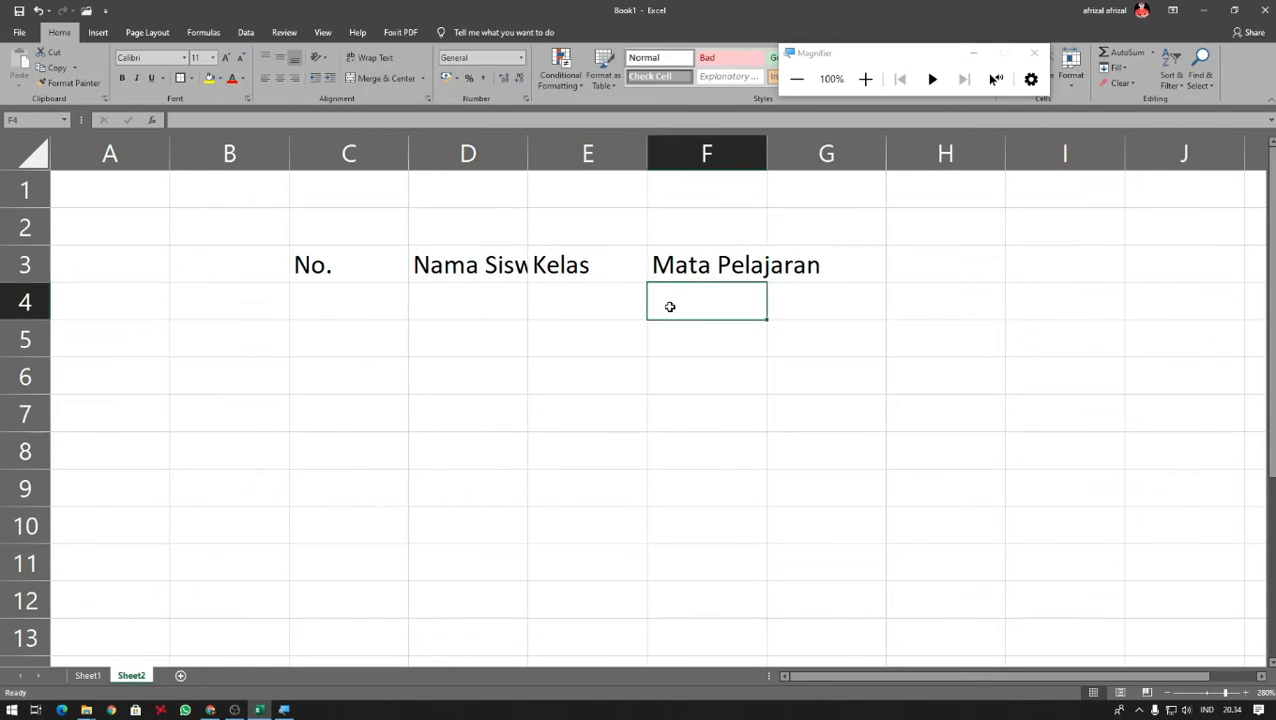
- Start the first record in row 4 with number 1 in C4 and the student's full name in D4
{"action": "key", "text": "Left"}
{"action": "key", "text": "Left"}
{"action": "key", "text": "Left"}
{"action": "type", "text": "1"}
{"action": "key", "text": "Tab"}
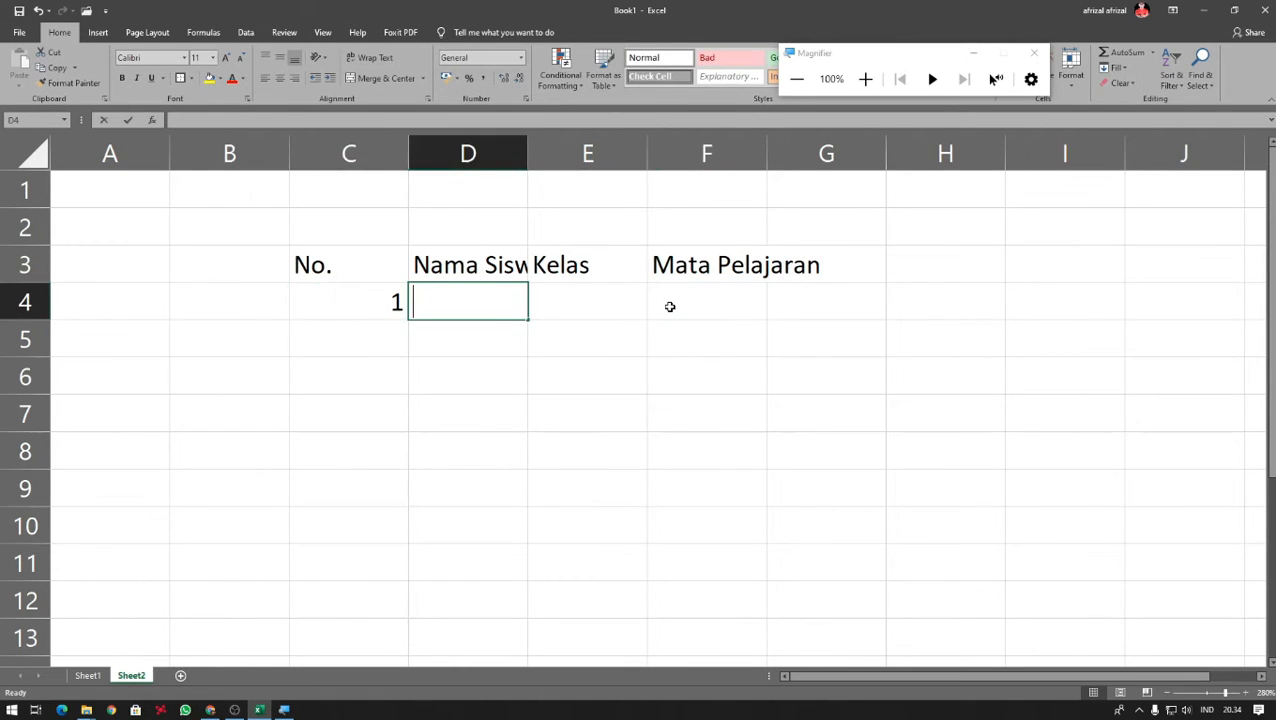
{"action": "type", "text": "Andi Bud"}
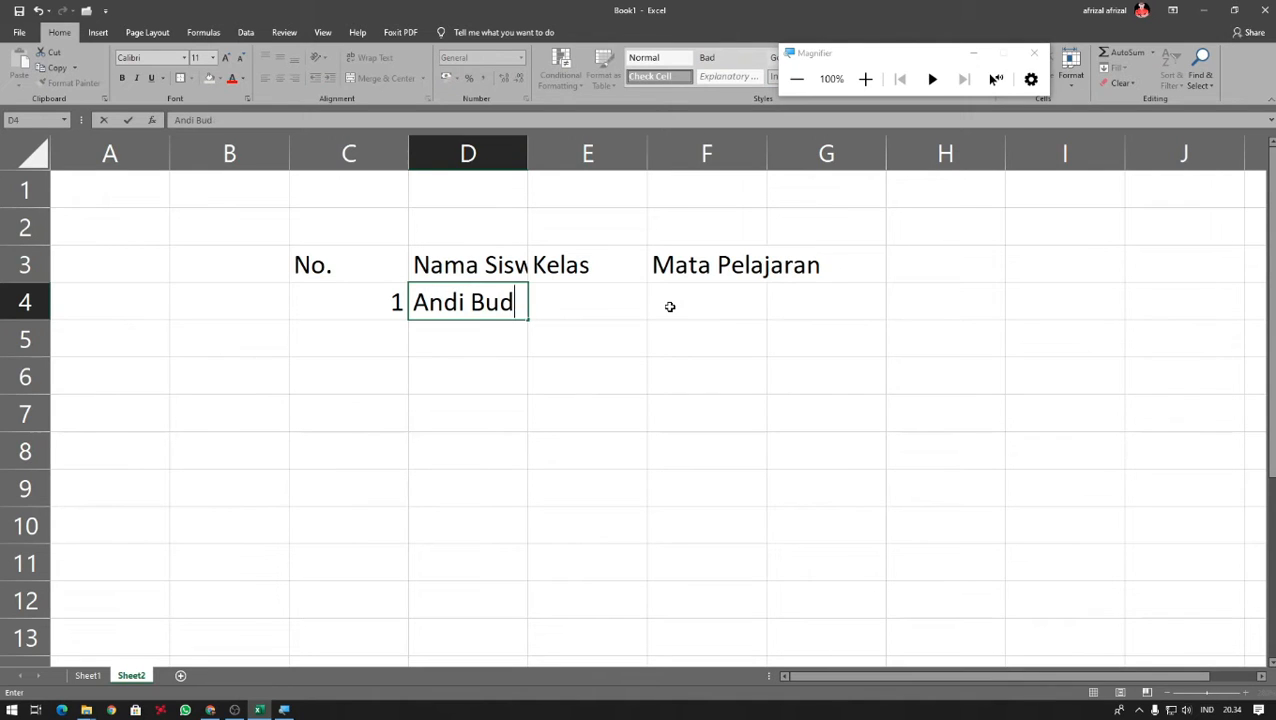
{"action": "type", "text": "i Perkasa"}
{"action": "key", "text": "BackSpace"}
{"action": "type", "text": "s"}
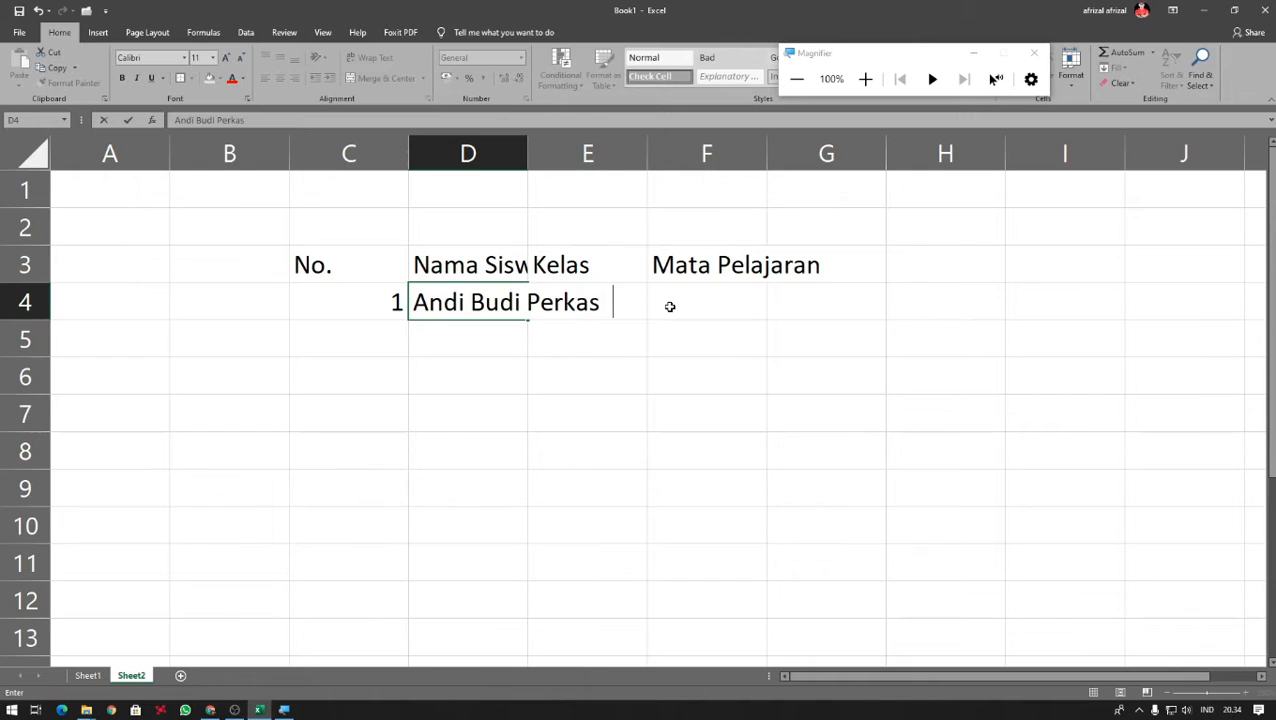
{"action": "type", "text": "a"}
{"action": "key", "text": "Tab"}
- Enter the class X Akuntansi Keuangan Lembaga in cell E4
{"action": "type", "text": "X"}
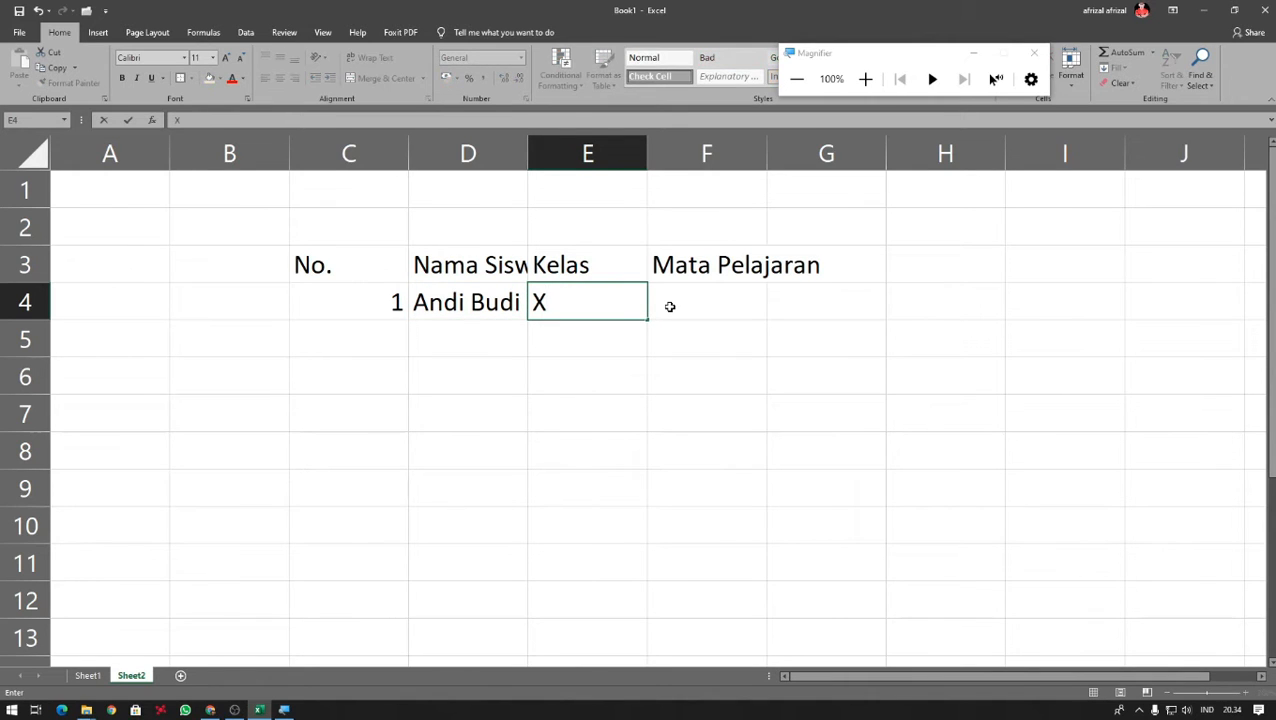
{"action": "type", "text": " Akunt"}
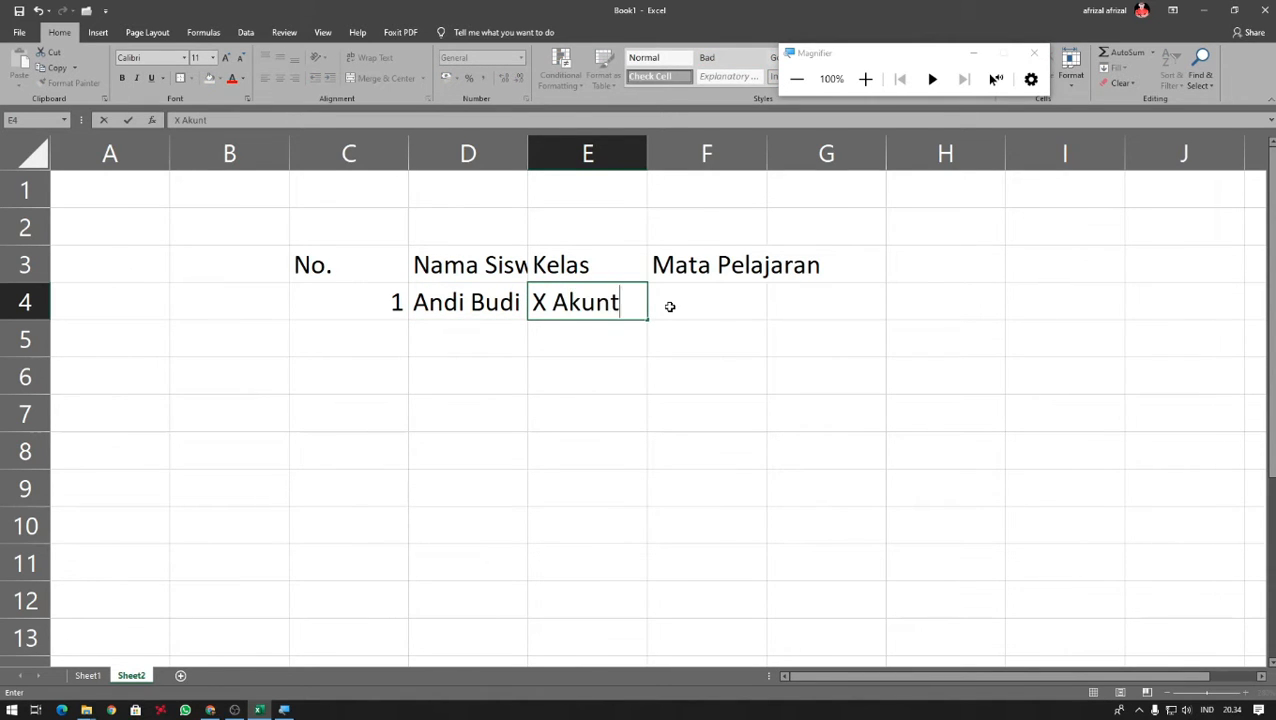
{"action": "type", "text": "ansi Keuangan Lemban"}
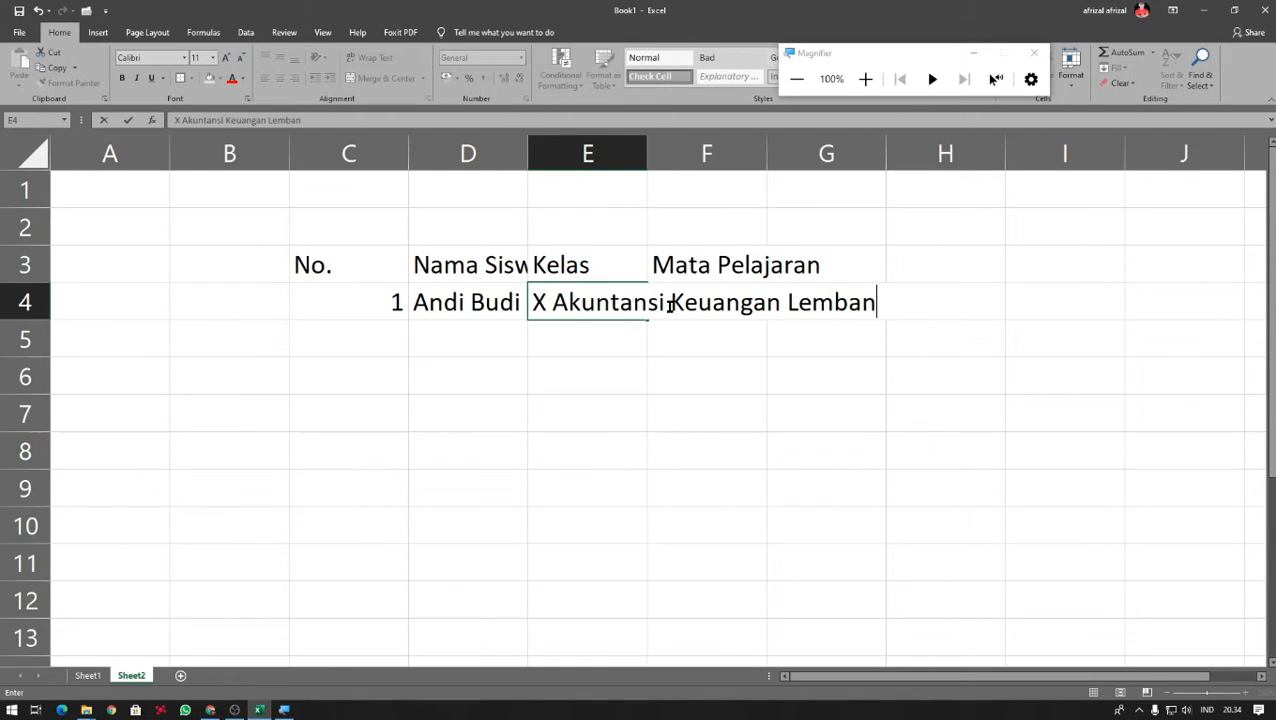
{"action": "key", "text": "BackSpace"}
{"action": "type", "text": "ga"}
{"action": "key", "text": "Return"}
- Enter the subject Aplikasi Pengolah Angka in cell F4
{"action": "left_click", "coordinate": [670, 305]}
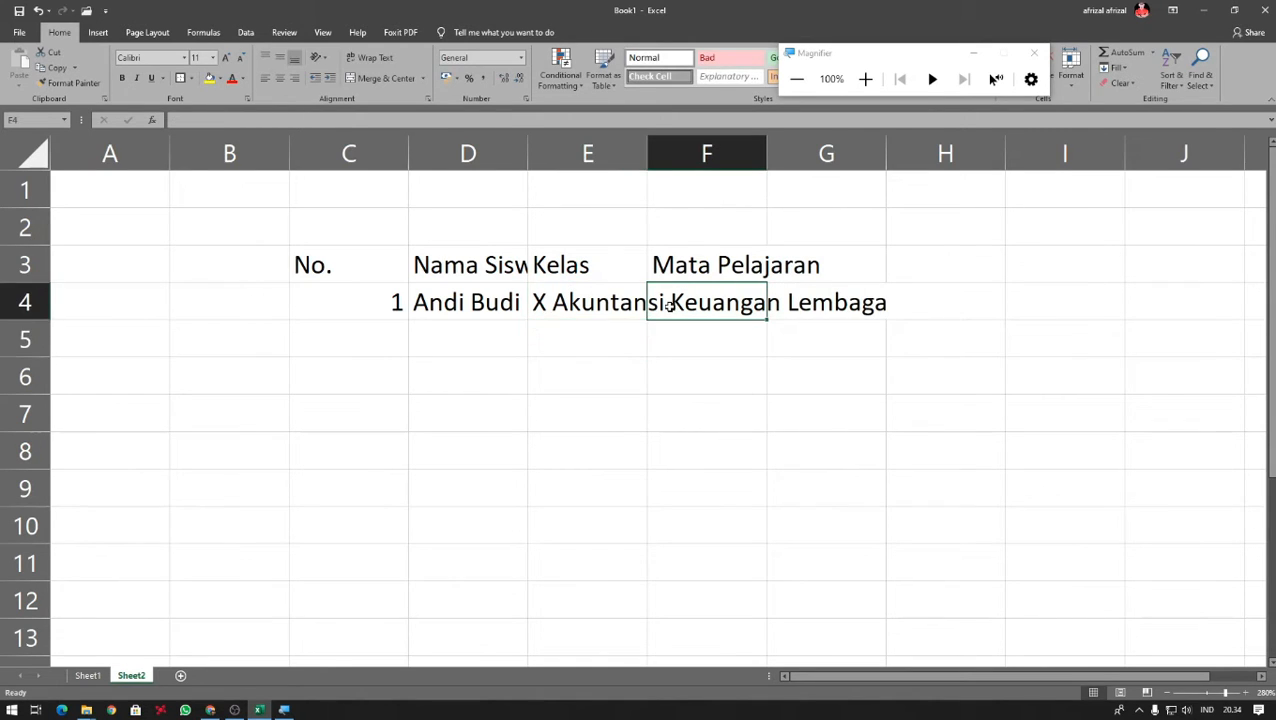
{"action": "type", "text": "Aplikasi Pen"}
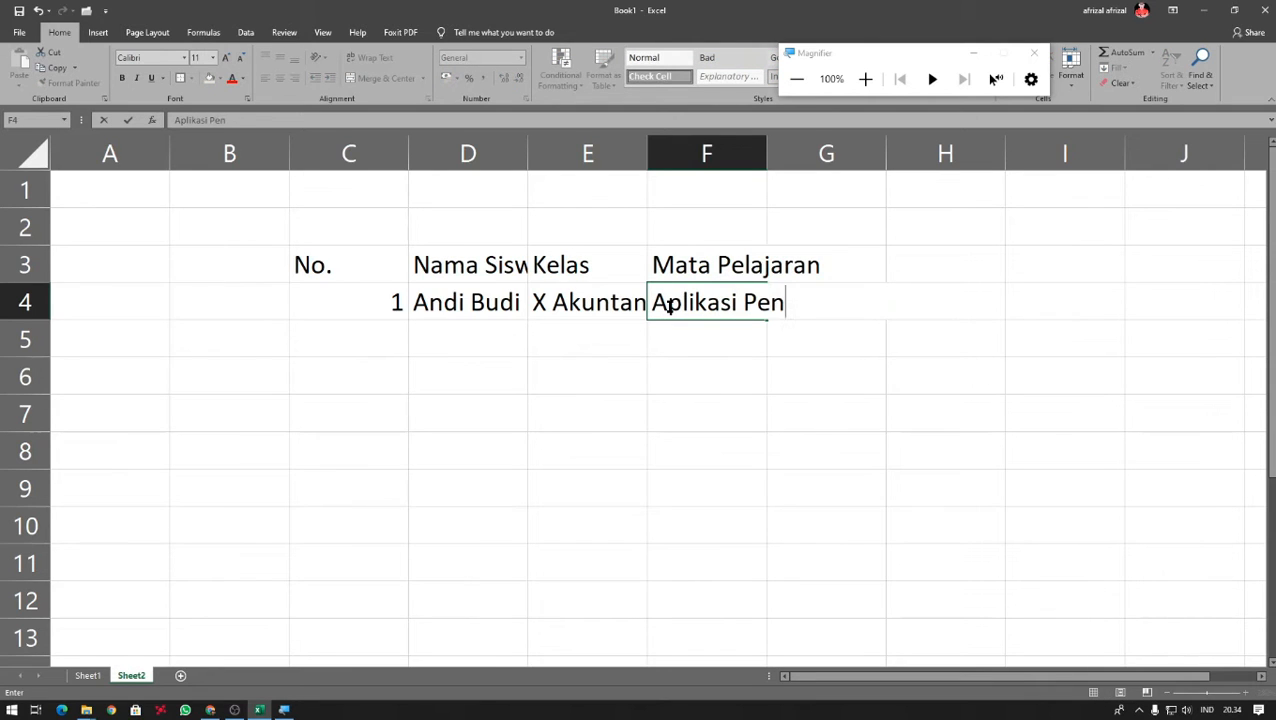
{"action": "type", "text": "gi"}
{"action": "key", "text": "BackSpace"}
{"action": "type", "text": "olah "}
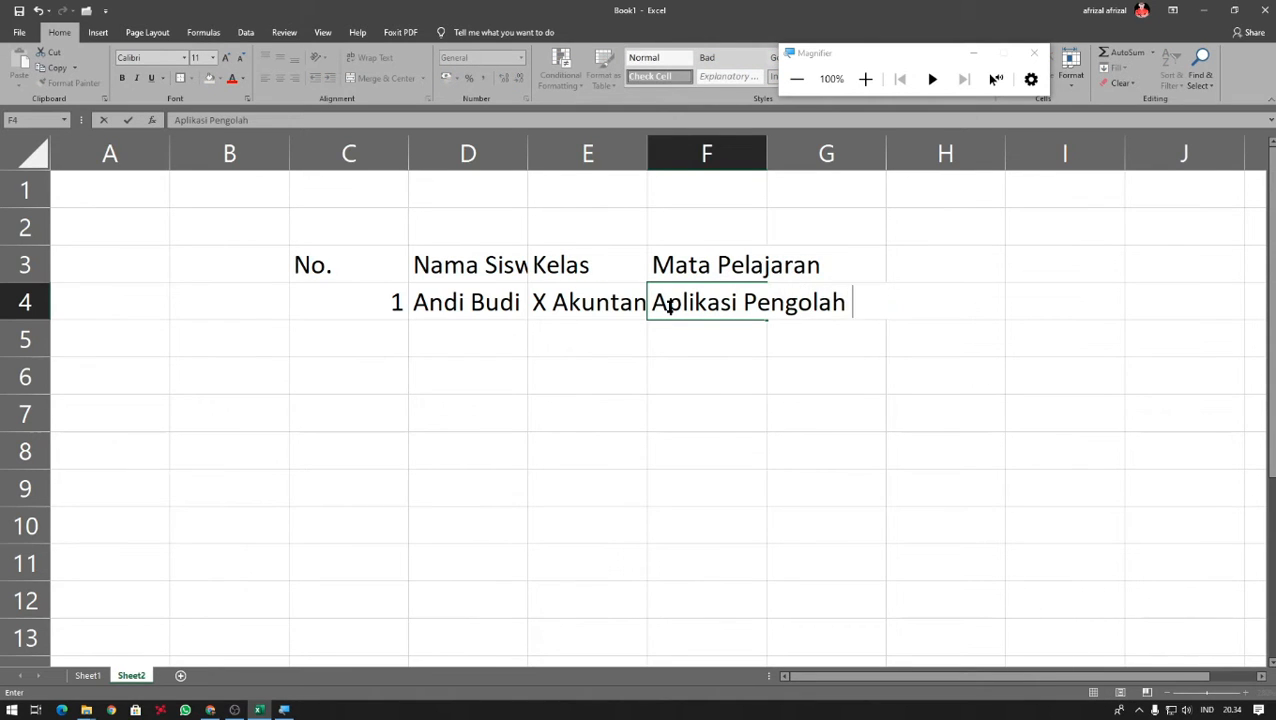
{"action": "type", "text": "Angka"}
{"action": "key", "text": "Return"}
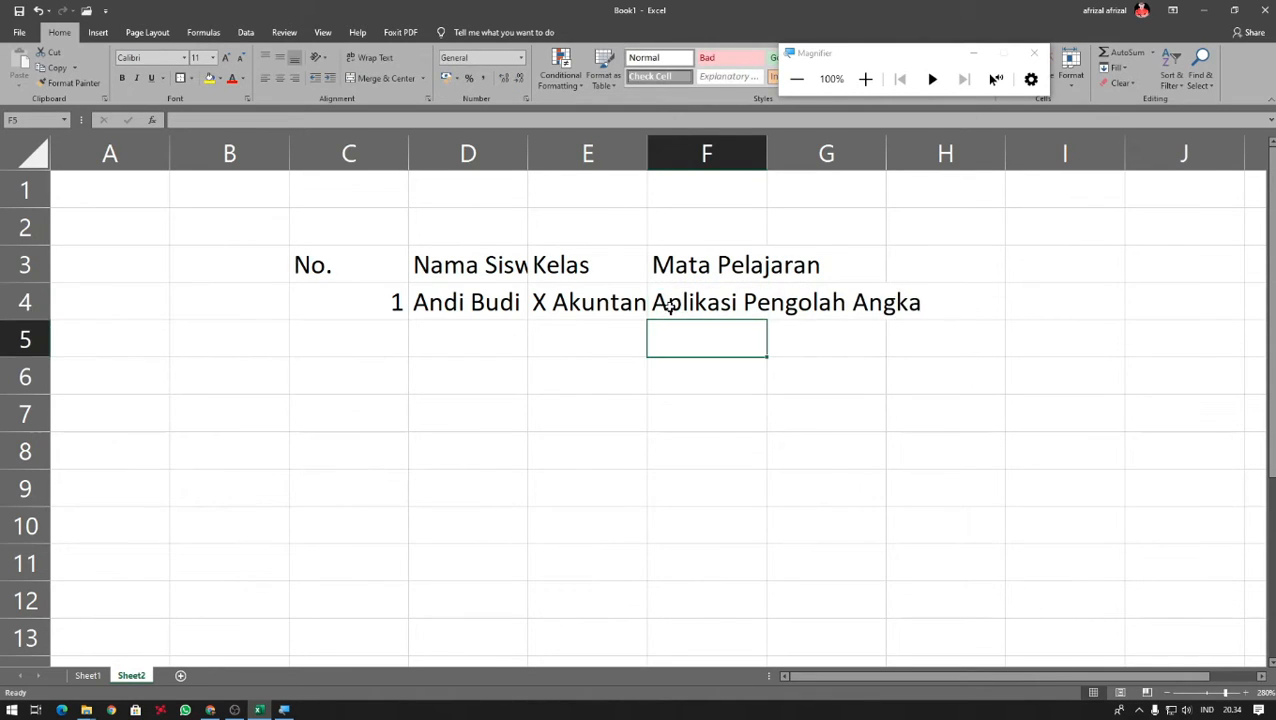
{"action": "left_click", "coordinate": [574, 389]}
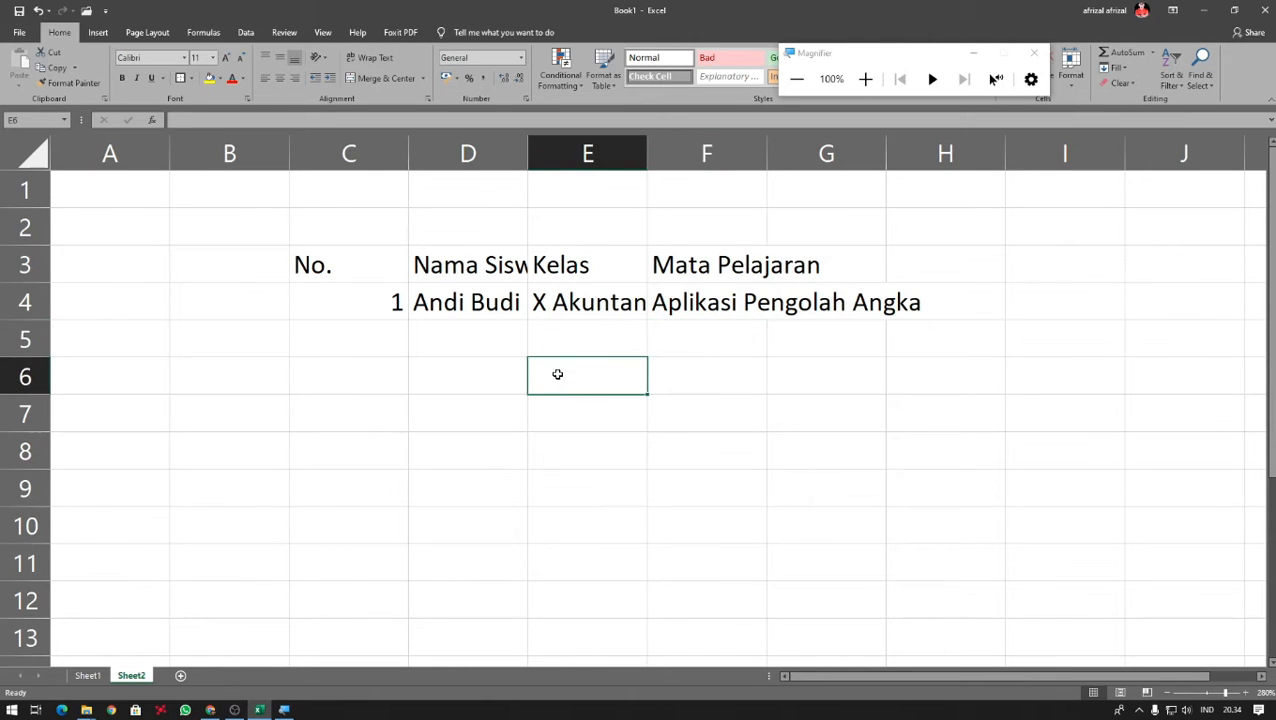
{"action": "left_click", "coordinate": [433, 301]}
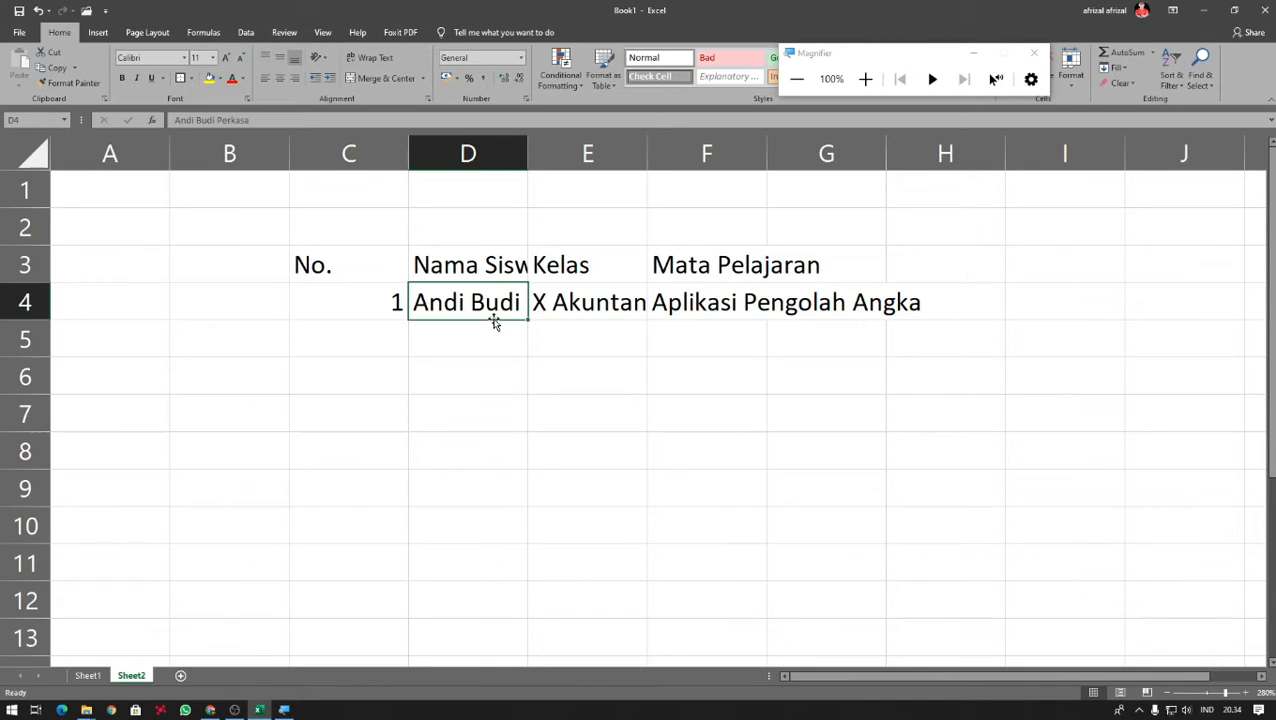
{"action": "left_click", "coordinate": [477, 406]}
{"action": "left_click", "coordinate": [550, 371]}
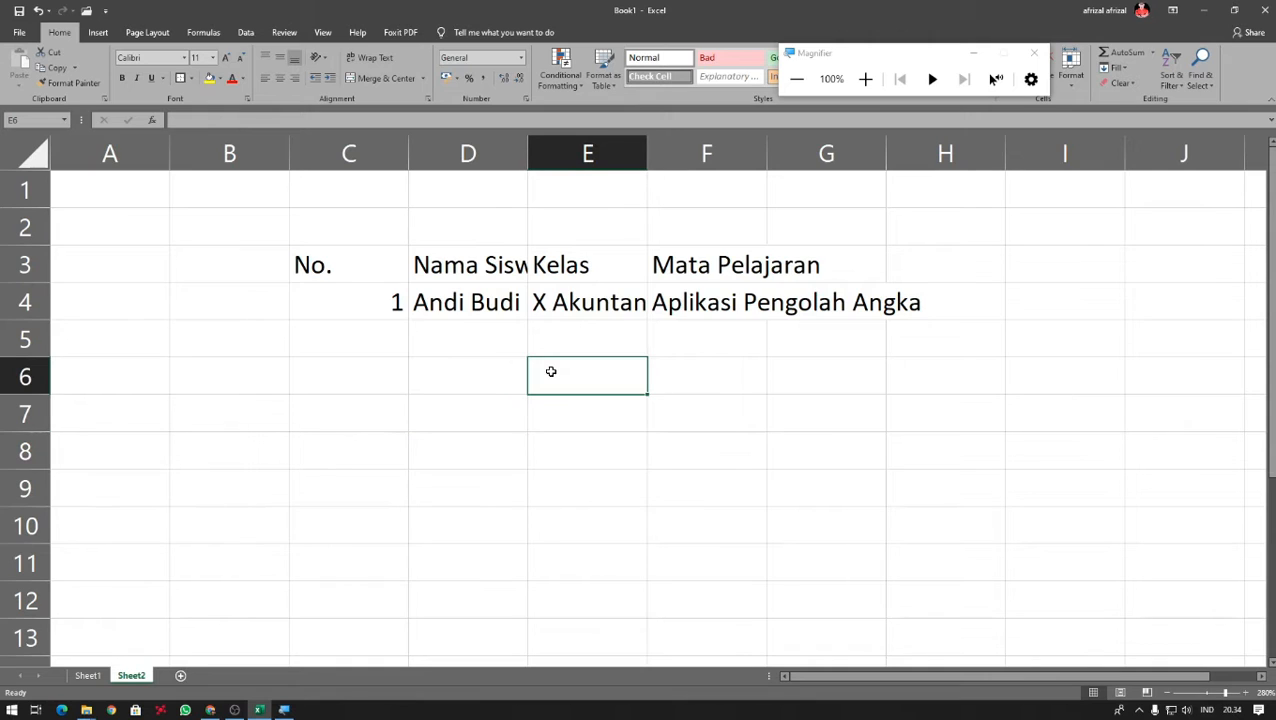
{"action": "left_click", "coordinate": [572, 350]}
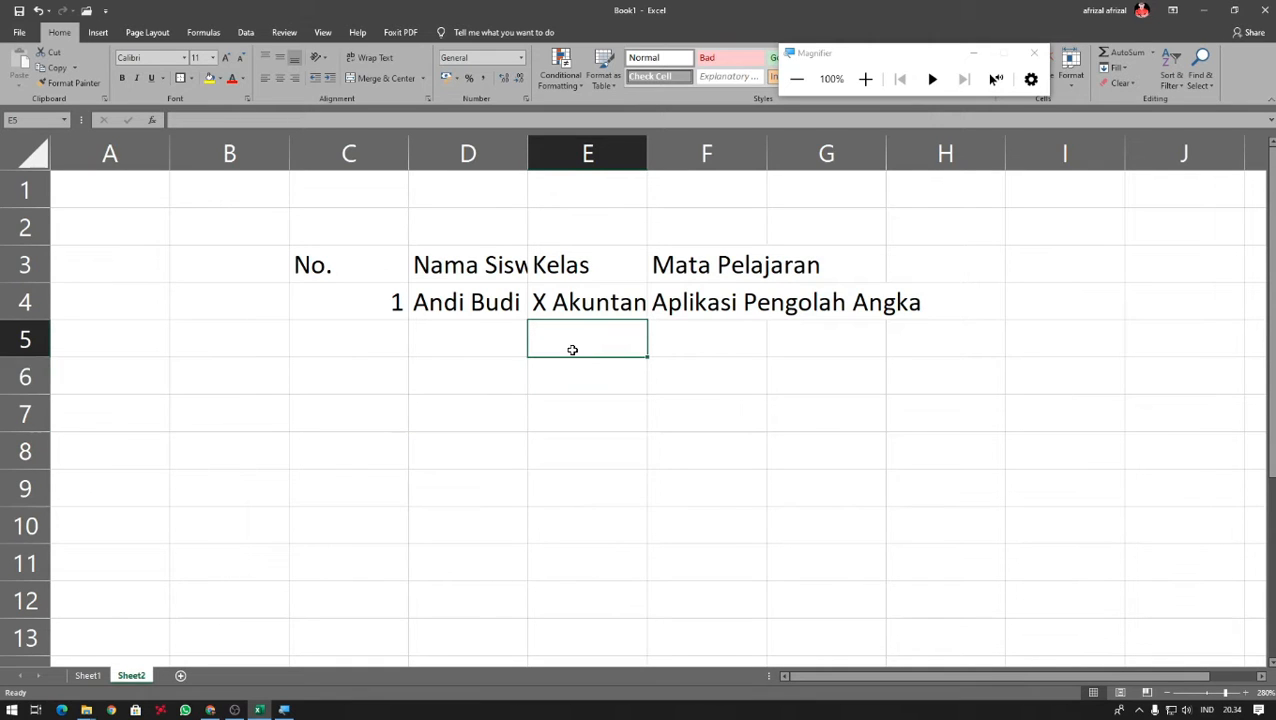
{"action": "left_click", "coordinate": [576, 409]}
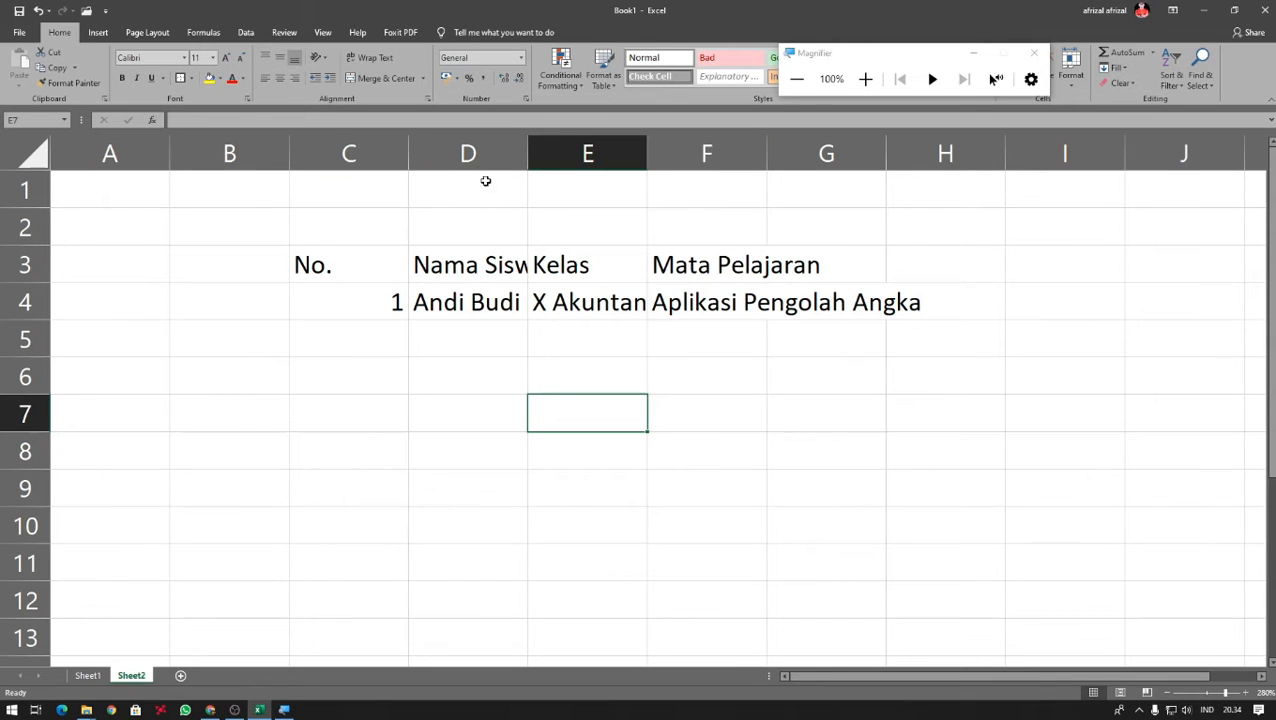
{"action": "left_click", "coordinate": [574, 361]}
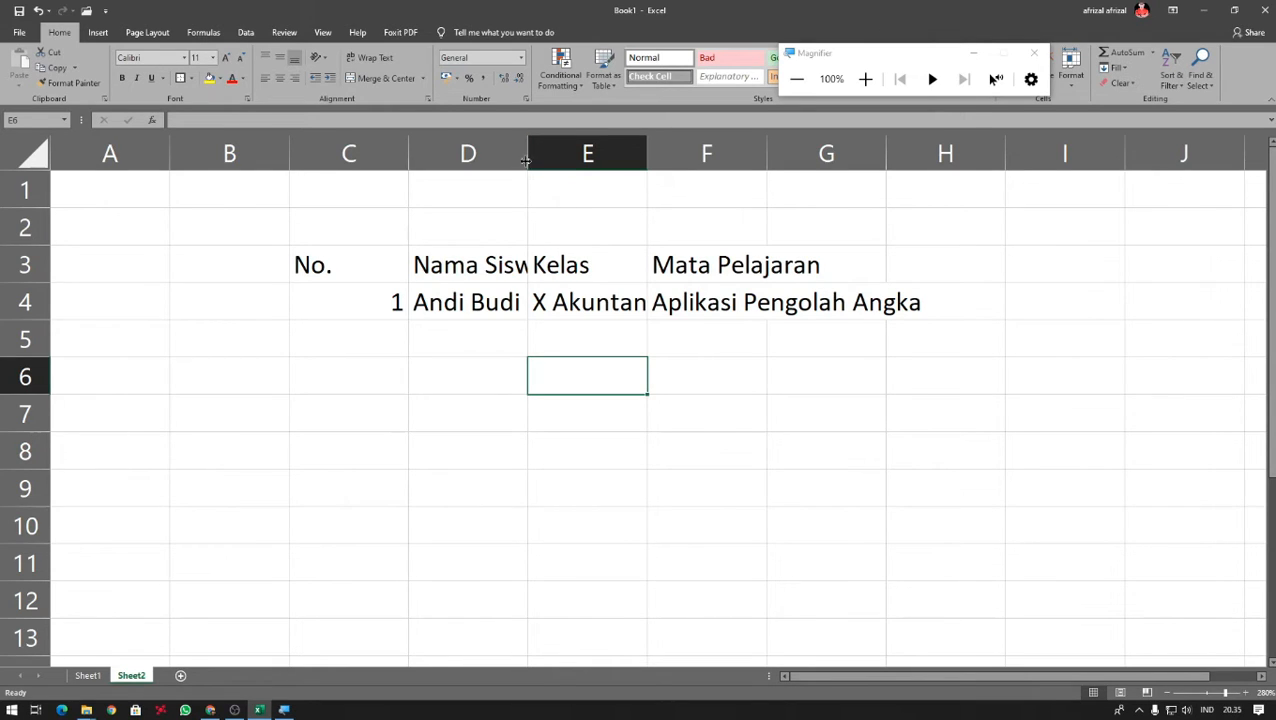
- Magnify the screen to 200%, try auto-fitting column E to its contents and undo the width change
{"action": "left_click", "coordinate": [866, 79]}
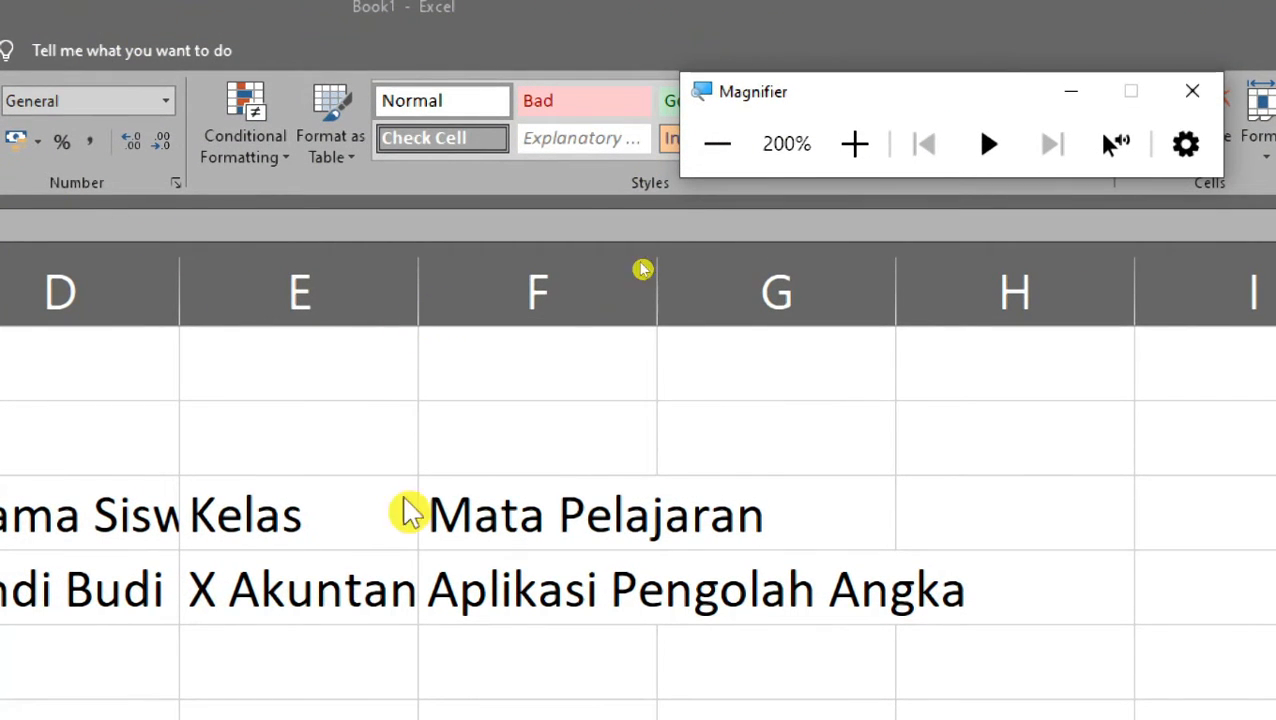
{"action": "left_click", "coordinate": [418, 291]}
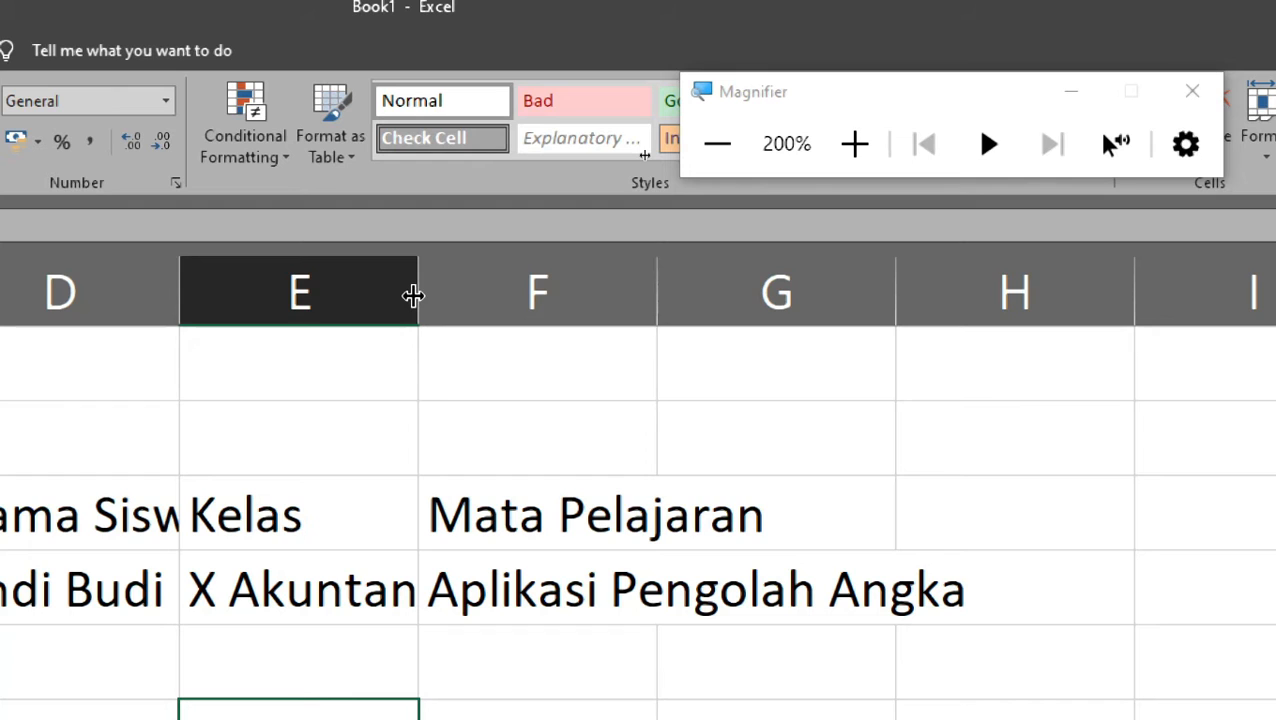
{"action": "double_click", "coordinate": [417, 289]}
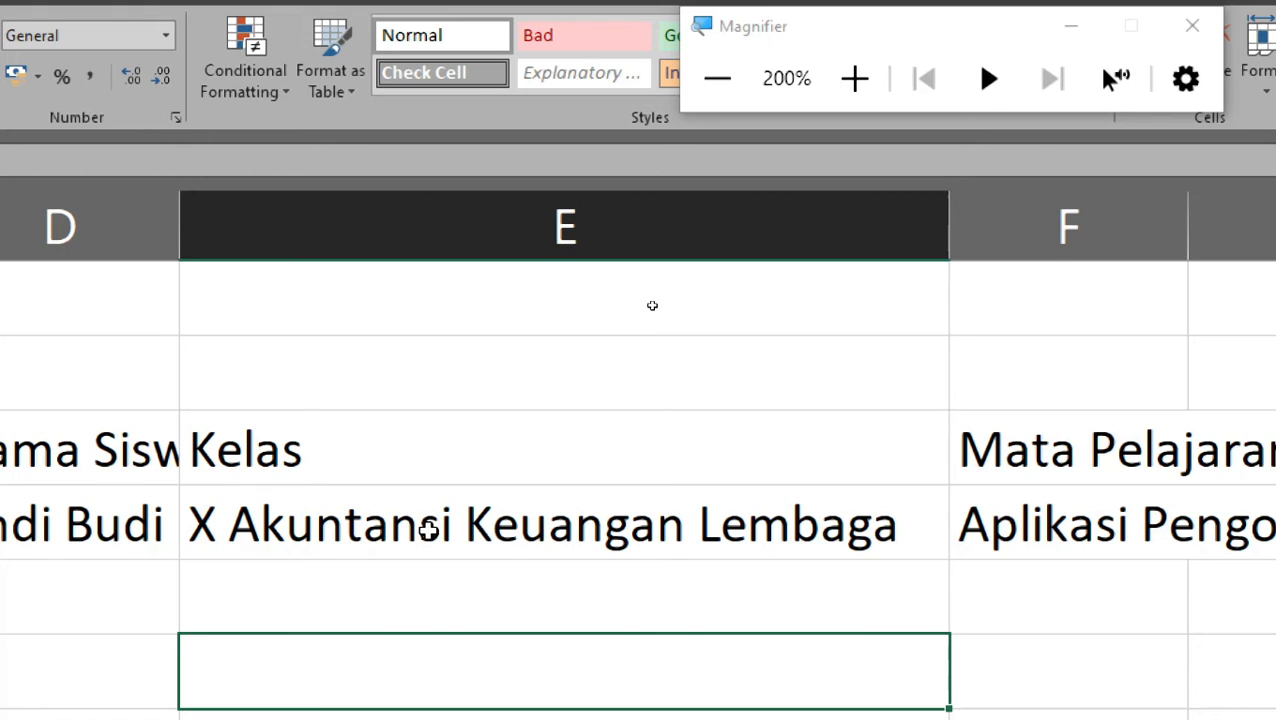
{"action": "left_click", "coordinate": [635, 184]}
{"action": "key", "text": "ctrl+z"}
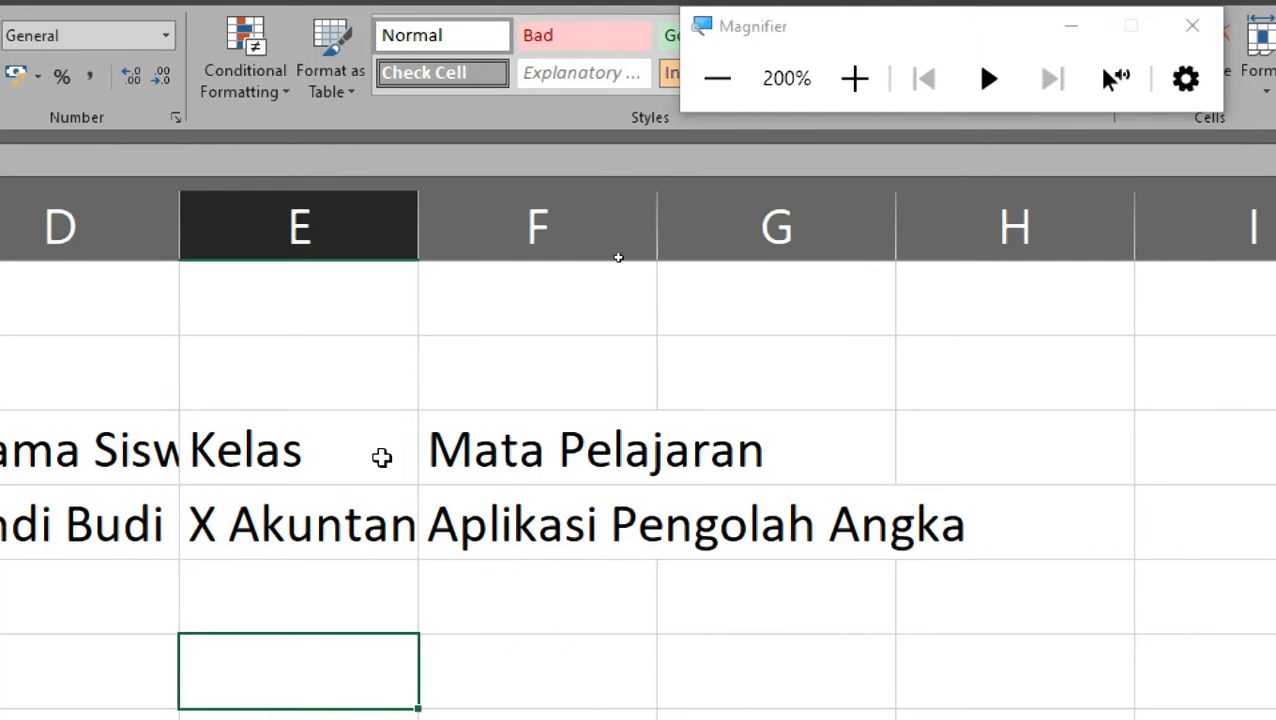
- Auto-fit the width of column F to its contents and return the screen magnification to 100%
{"action": "left_click", "coordinate": [465, 348]}
{"action": "left_click", "coordinate": [501, 214]}
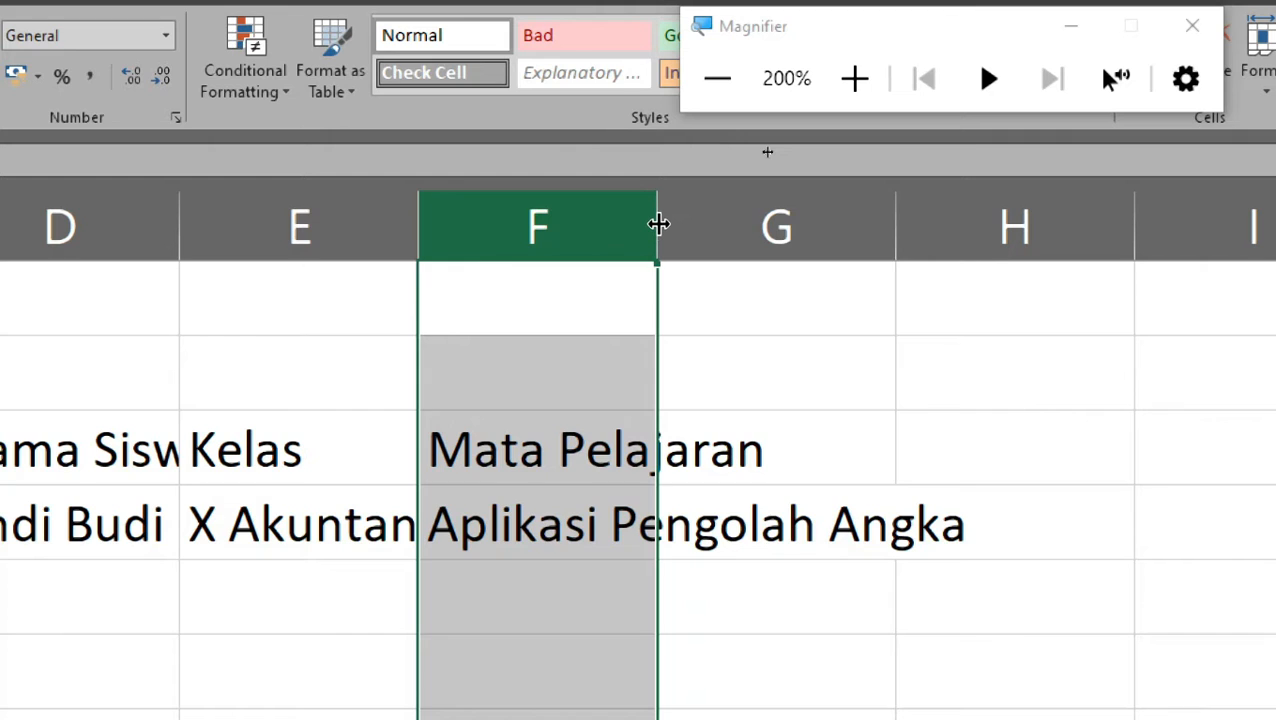
{"action": "double_click", "coordinate": [658, 224]}
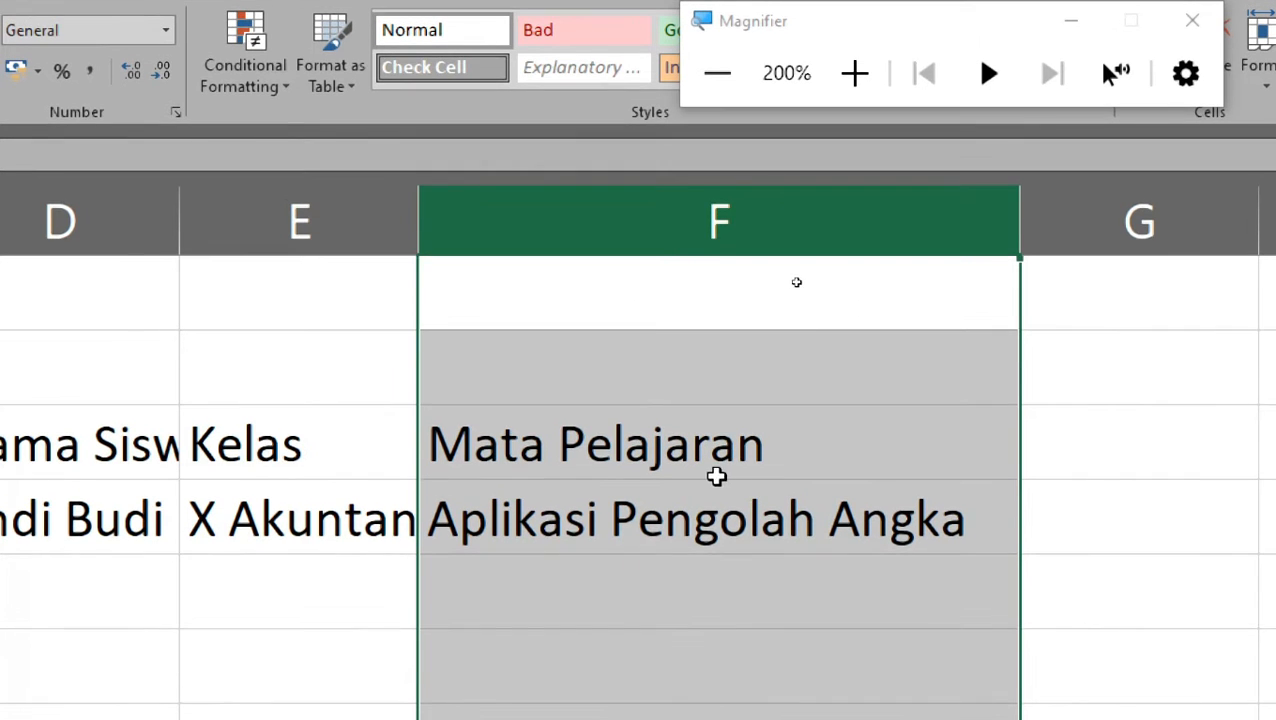
{"action": "left_click", "coordinate": [715, 510]}
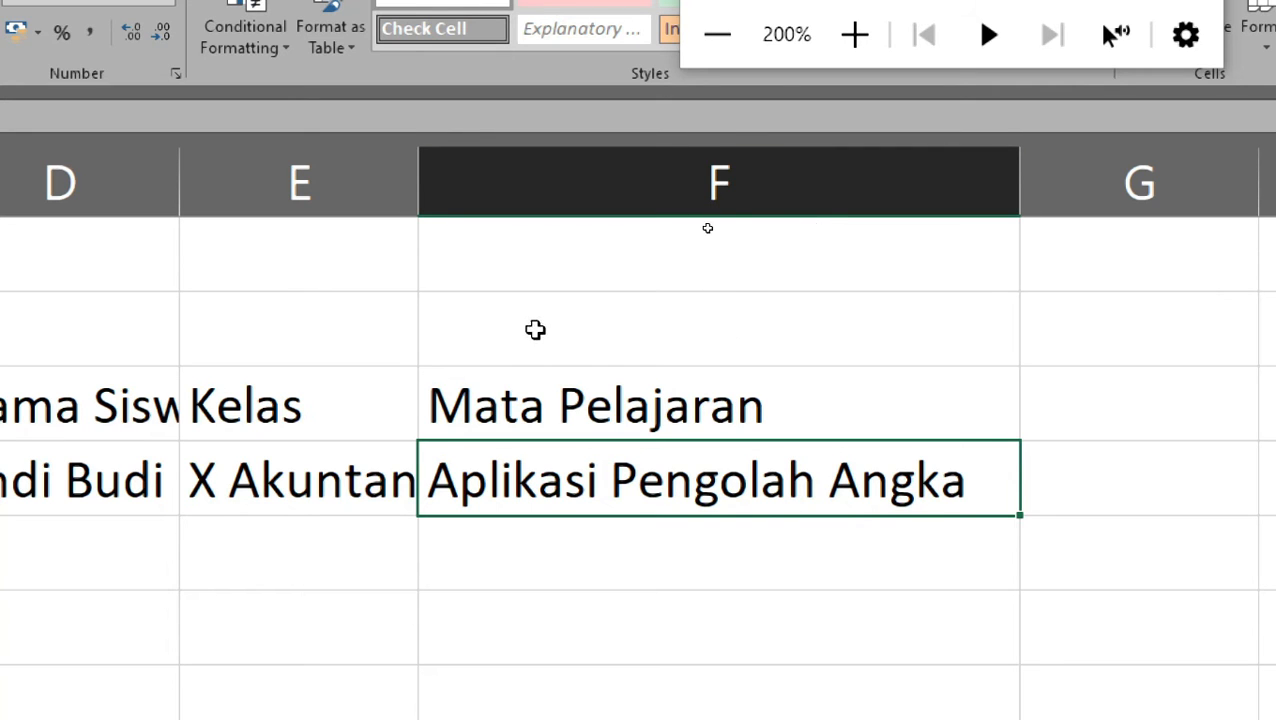
{"action": "left_click", "coordinate": [712, 38]}
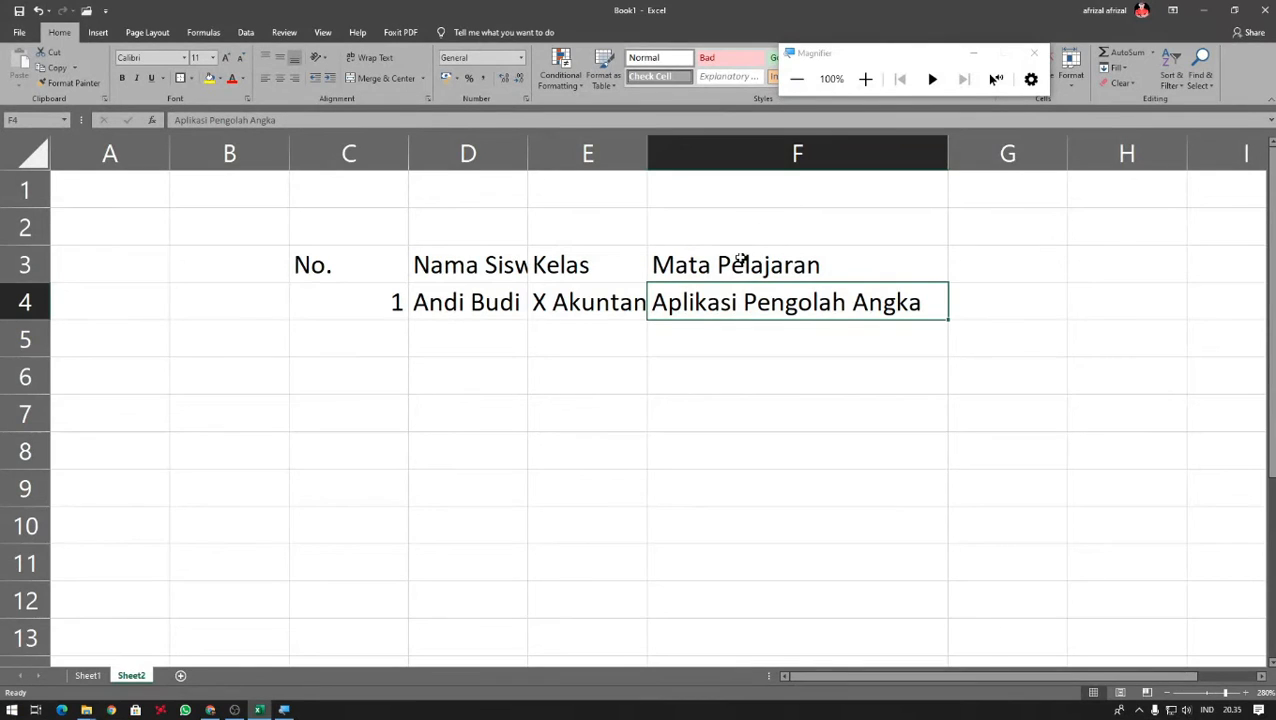
- Auto-fit the widths of the Kelas column E and the Nama Siswa column D to their contents
{"action": "double_click", "coordinate": [647, 150]}
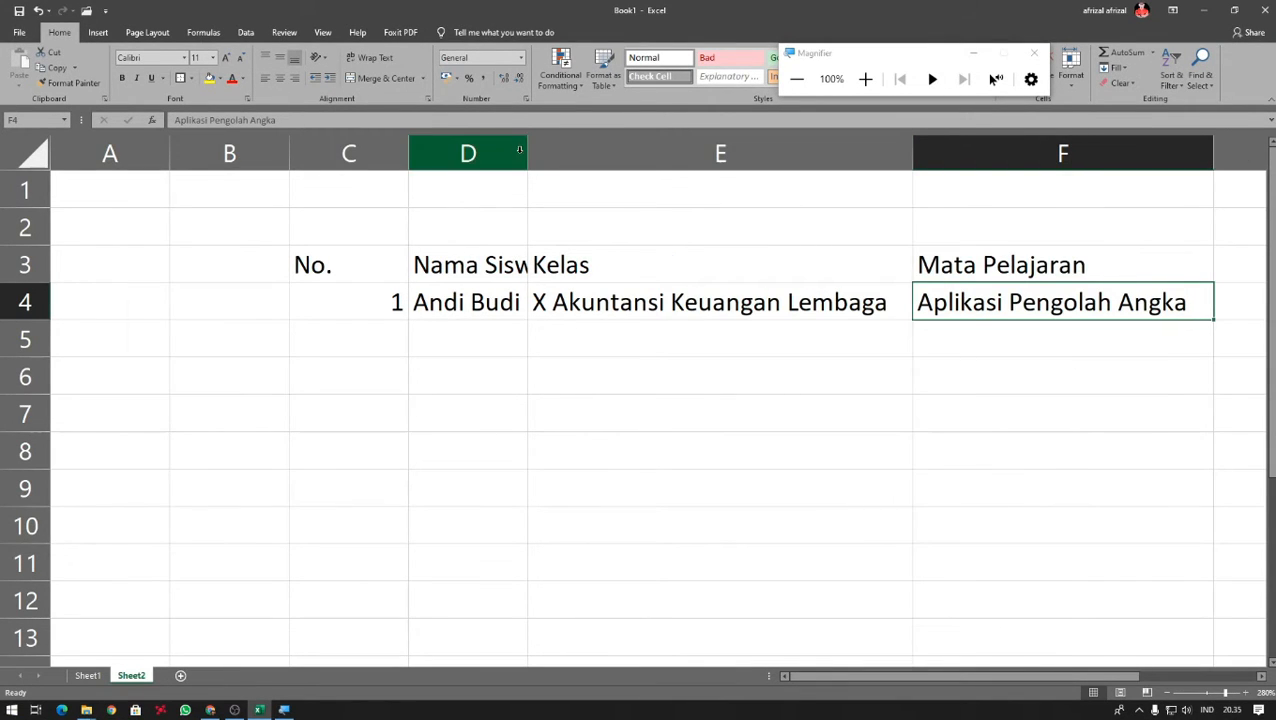
{"action": "double_click", "coordinate": [519, 149]}
{"action": "left_click_drag", "start_coordinate": [823, 409], "coordinate": [1119, 421]}
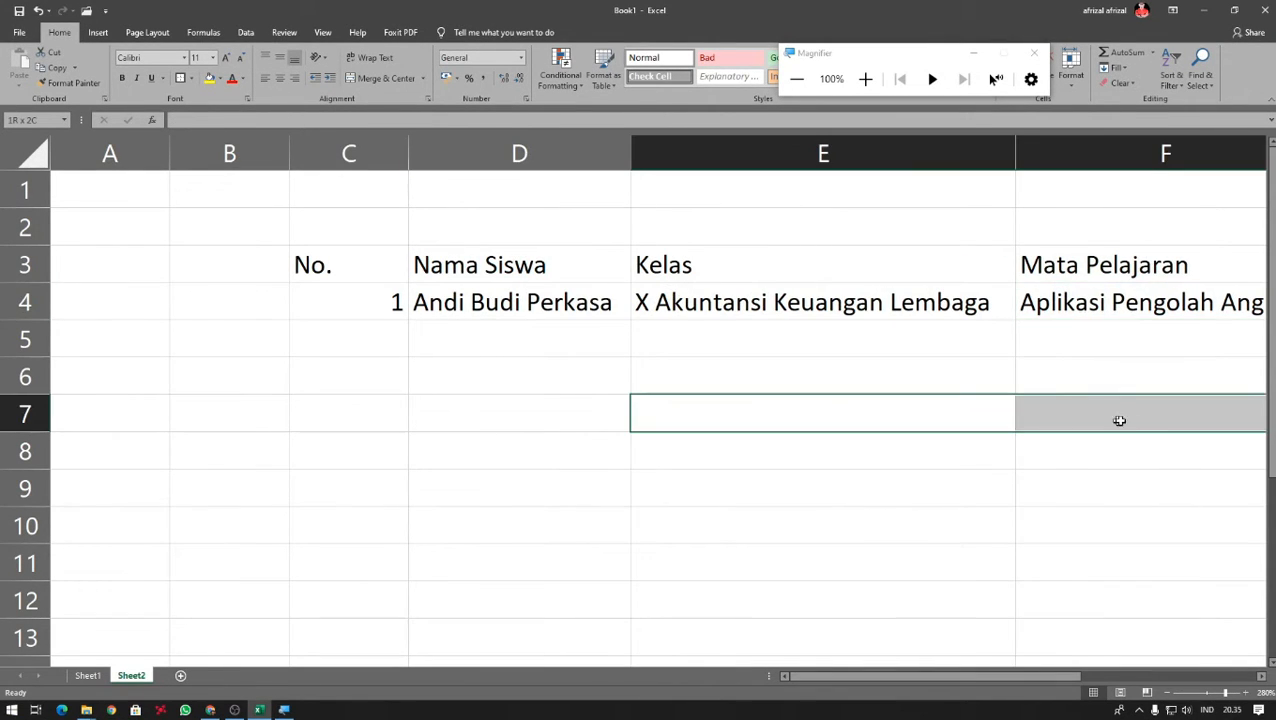
- Start the second record in row 5 with number 2 in C5 and the student's name in D5
{"action": "left_click_drag", "start_coordinate": [1056, 684], "coordinate": [1125, 692]}
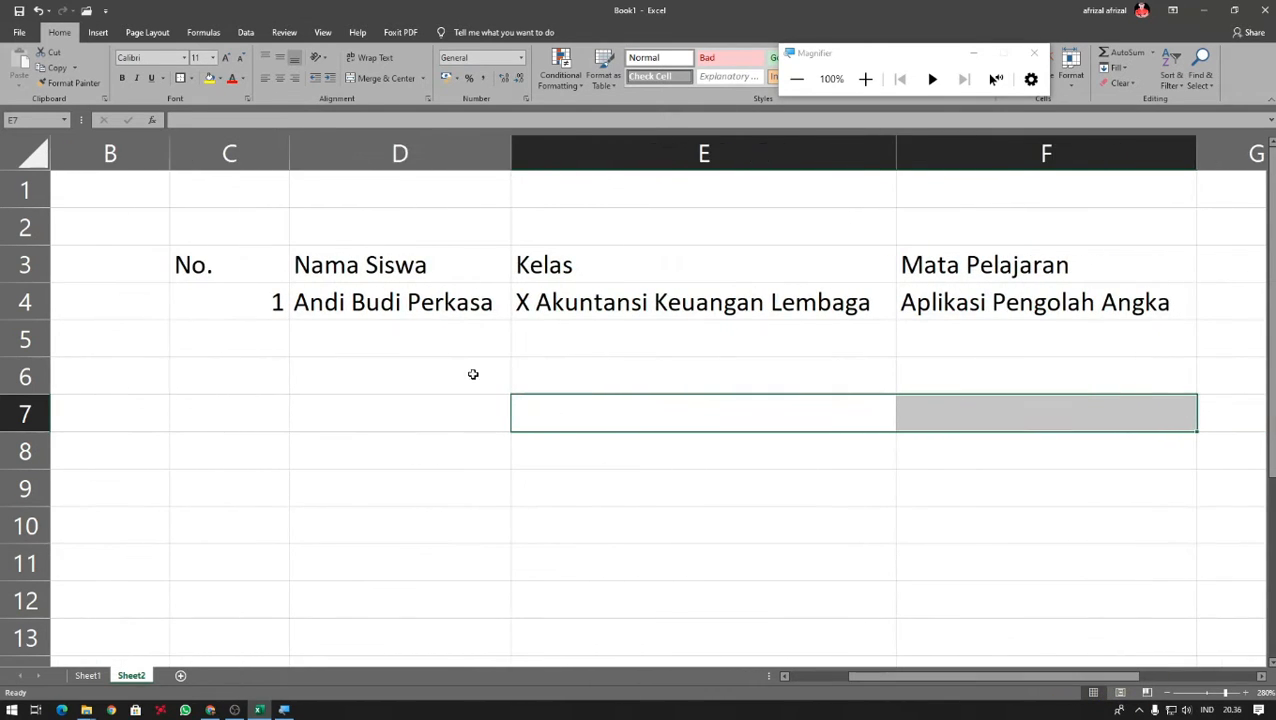
{"action": "left_click", "coordinate": [408, 347]}
{"action": "key", "text": "Left"}
{"action": "type", "text": "2"}
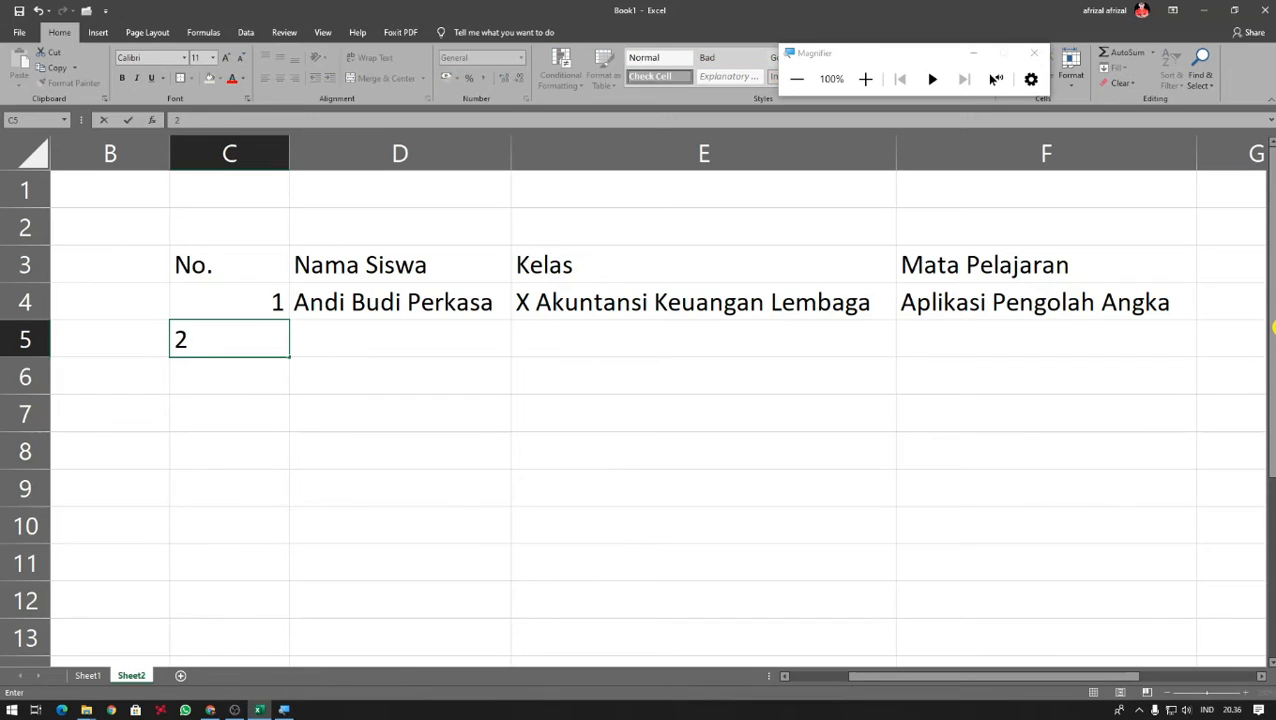
{"action": "key", "text": "Tab"}
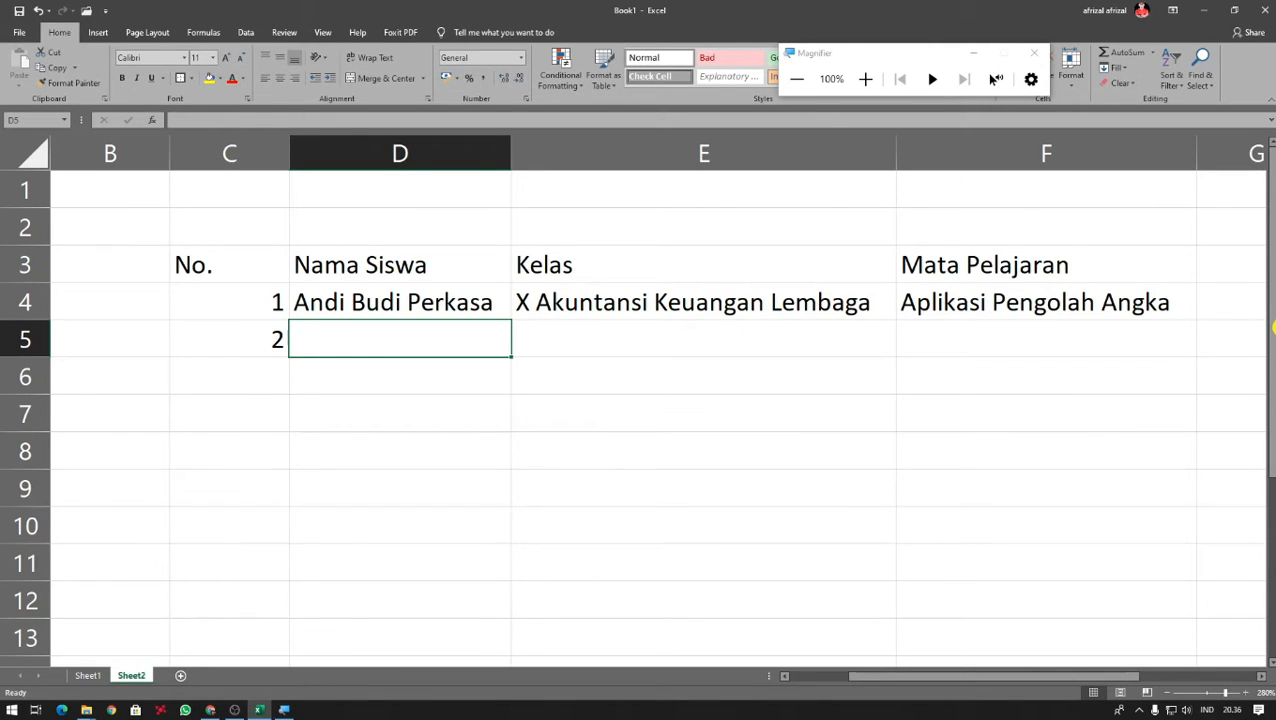
{"action": "type", "text": "Murni"}
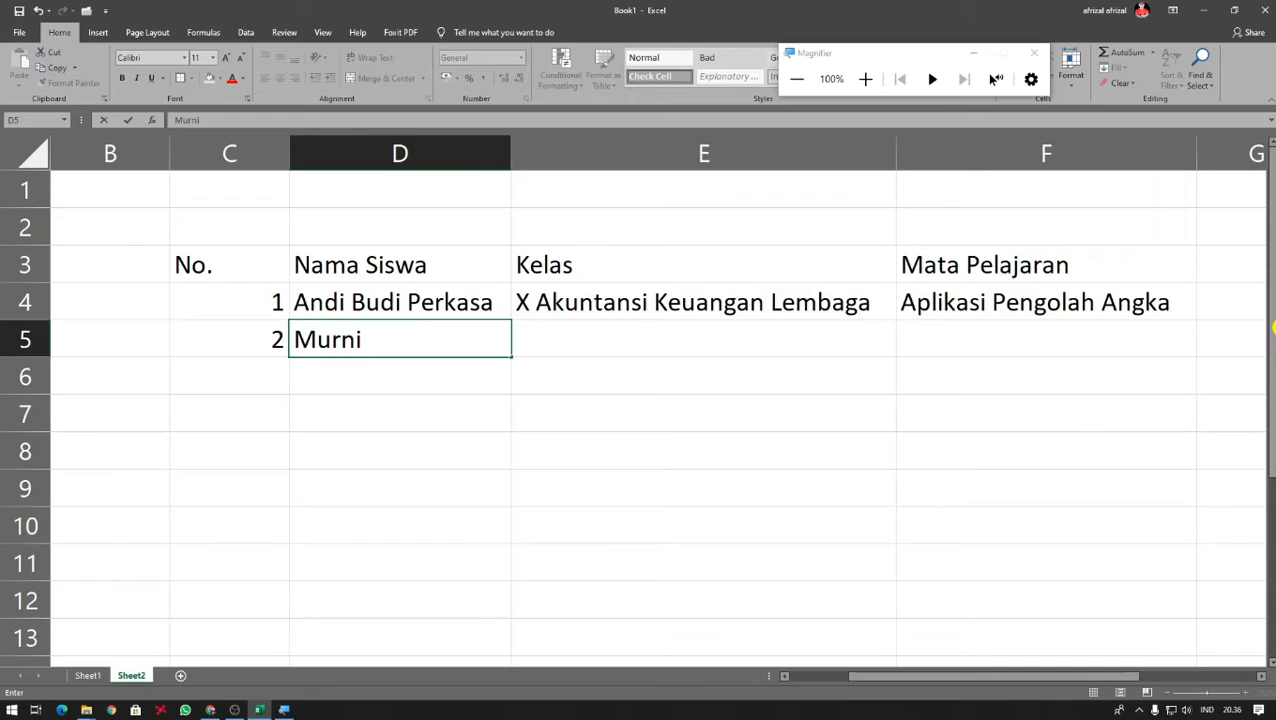
{"action": "key", "text": "Tab"}
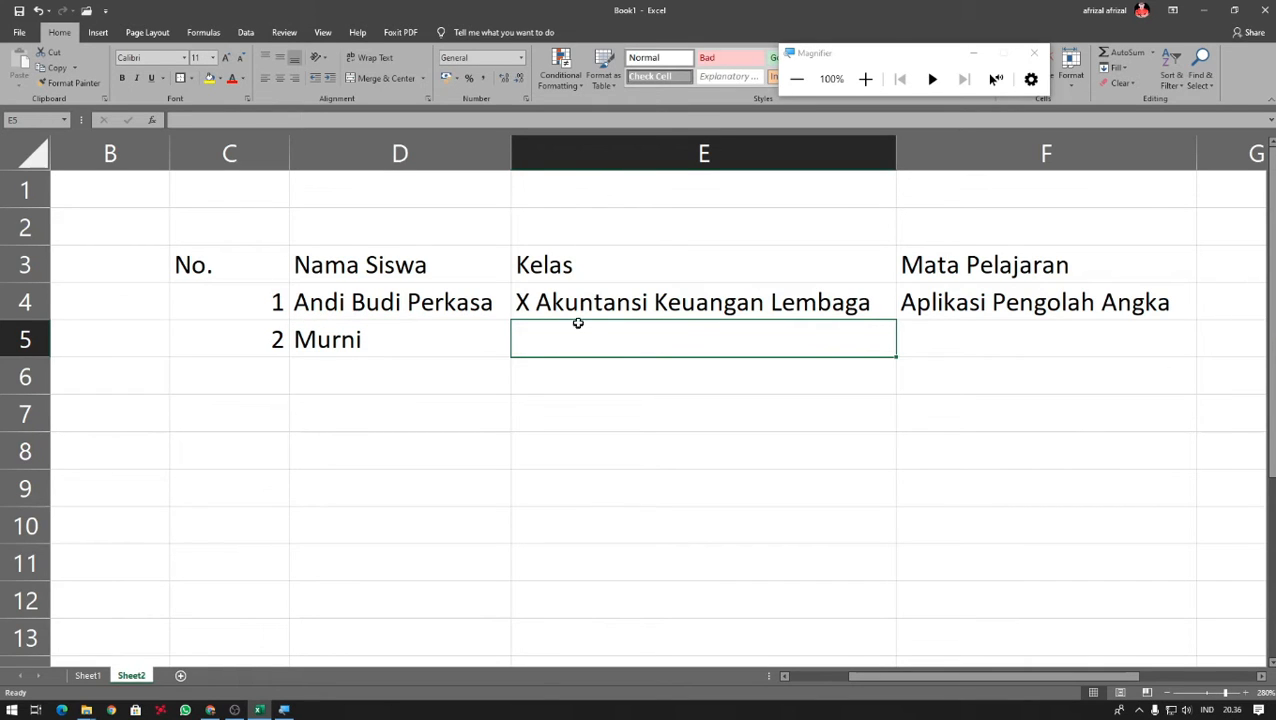
- Complete the second record with the class X Perhotelan in E5 and the subject IPA in F5
{"action": "left_click", "coordinate": [618, 305]}
{"action": "left_click", "coordinate": [732, 341]}
{"action": "type", "text": "X Perh"}
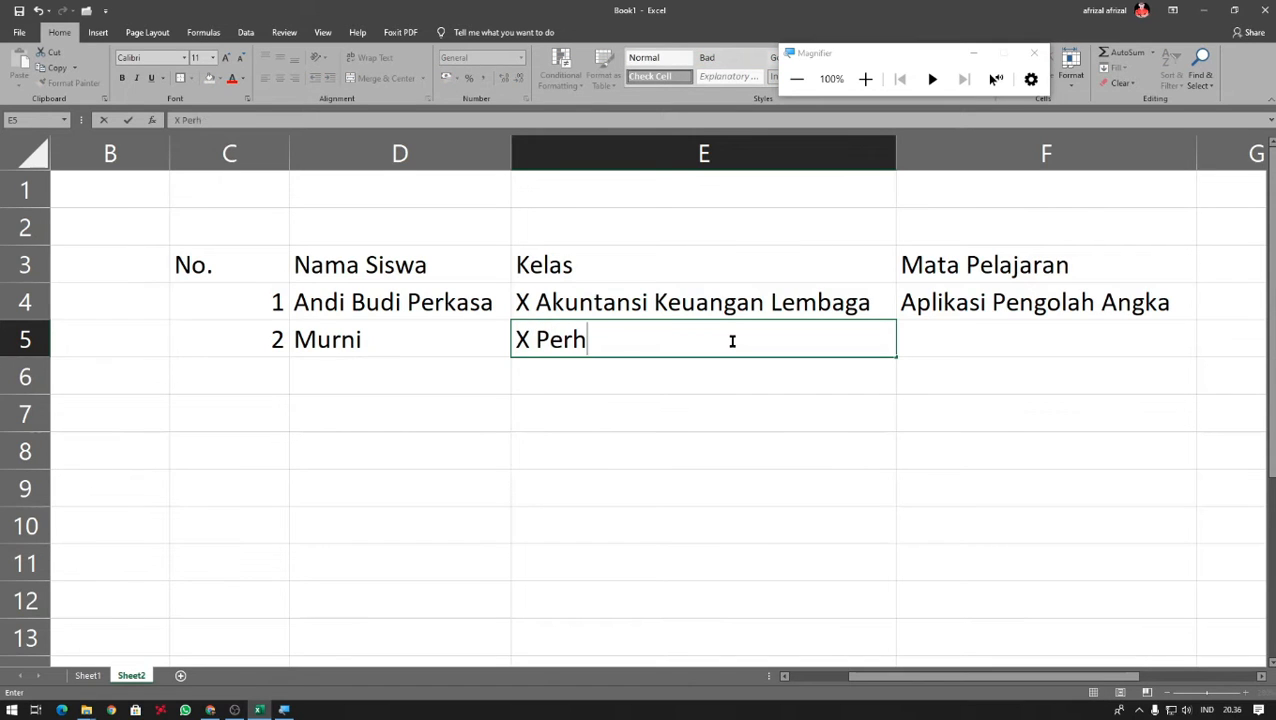
{"action": "type", "text": "otelan"}
{"action": "key", "text": "Tab"}
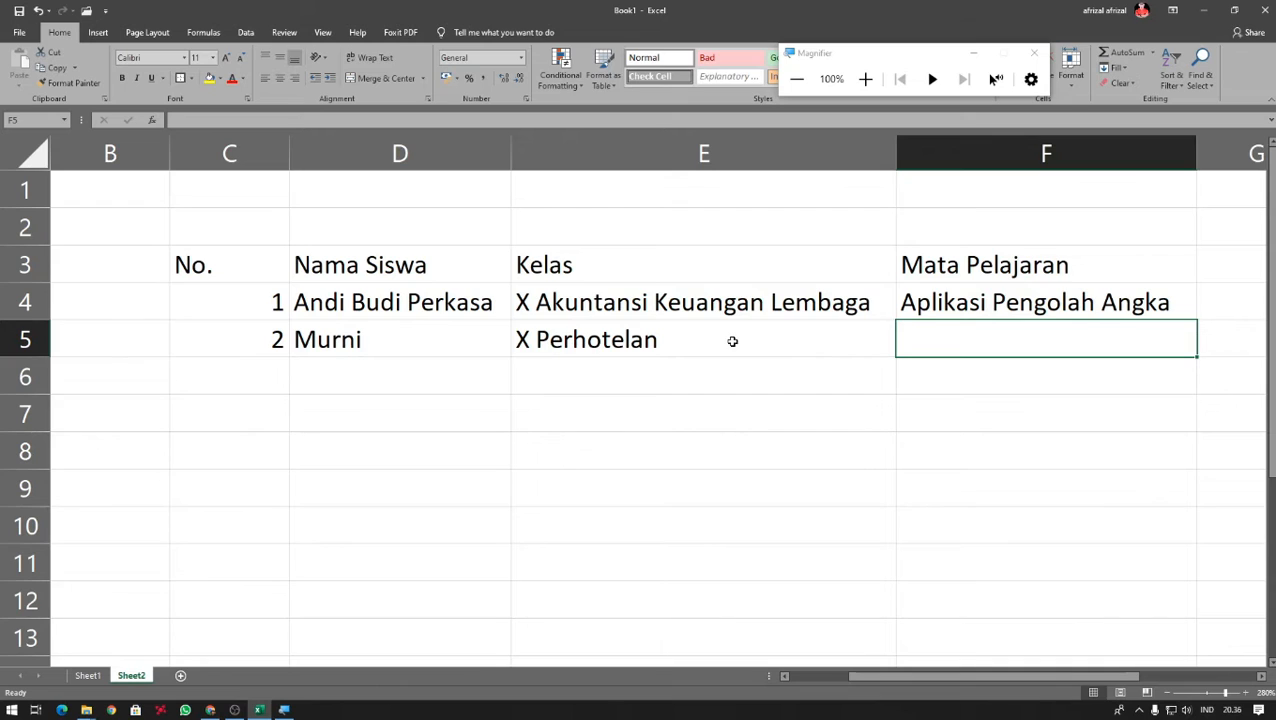
{"action": "type", "text": "IPA"}
{"action": "key", "text": "Return"}
{"action": "left_click", "coordinate": [741, 343]}
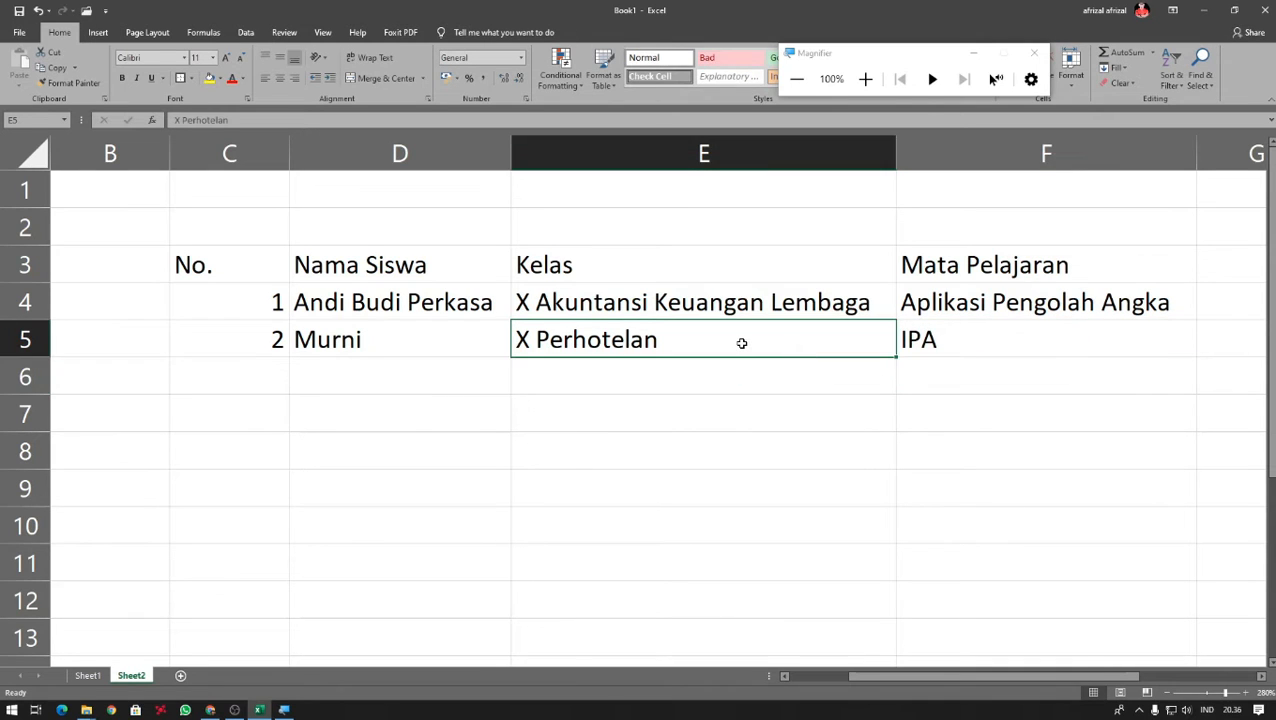
{"action": "left_click", "coordinate": [956, 343]}
{"action": "left_click", "coordinate": [563, 347]}
{"action": "left_click", "coordinate": [432, 340]}
{"action": "left_click", "coordinate": [591, 347]}
{"action": "left_click", "coordinate": [957, 347]}
{"action": "left_click", "coordinate": [400, 339]}
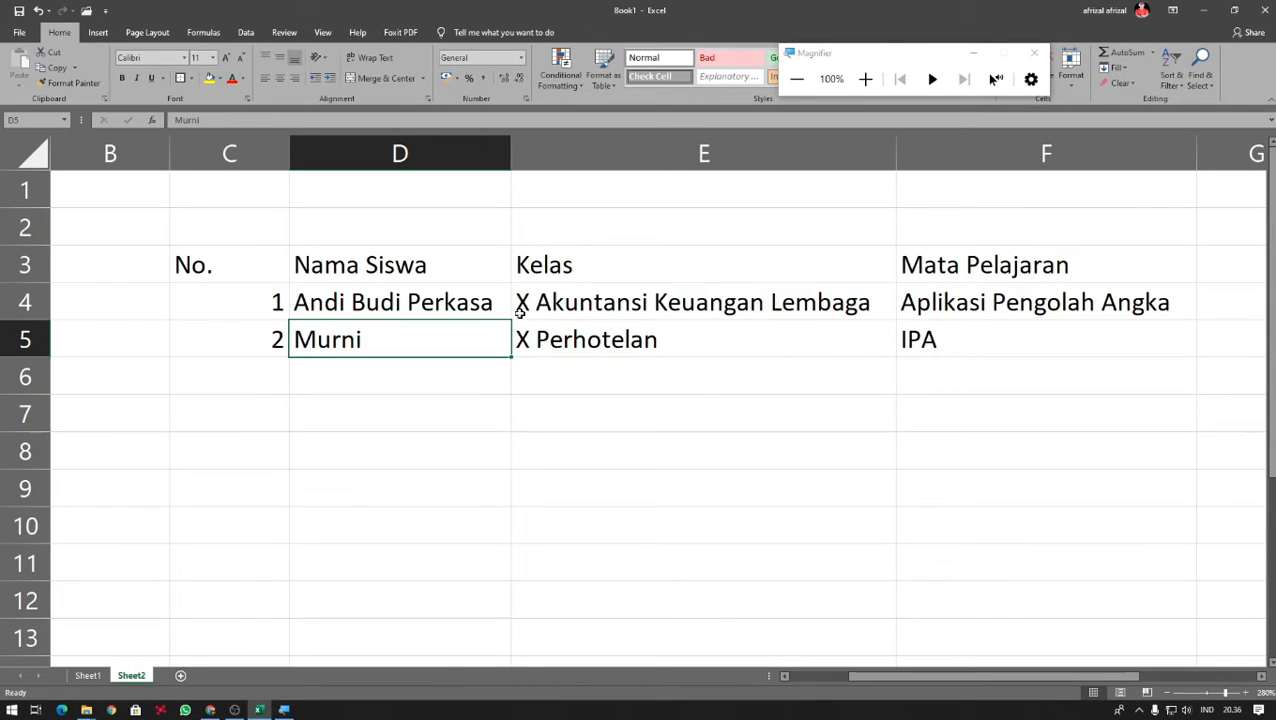
{"action": "key", "text": "Right"}
{"action": "left_click", "coordinate": [581, 413]}
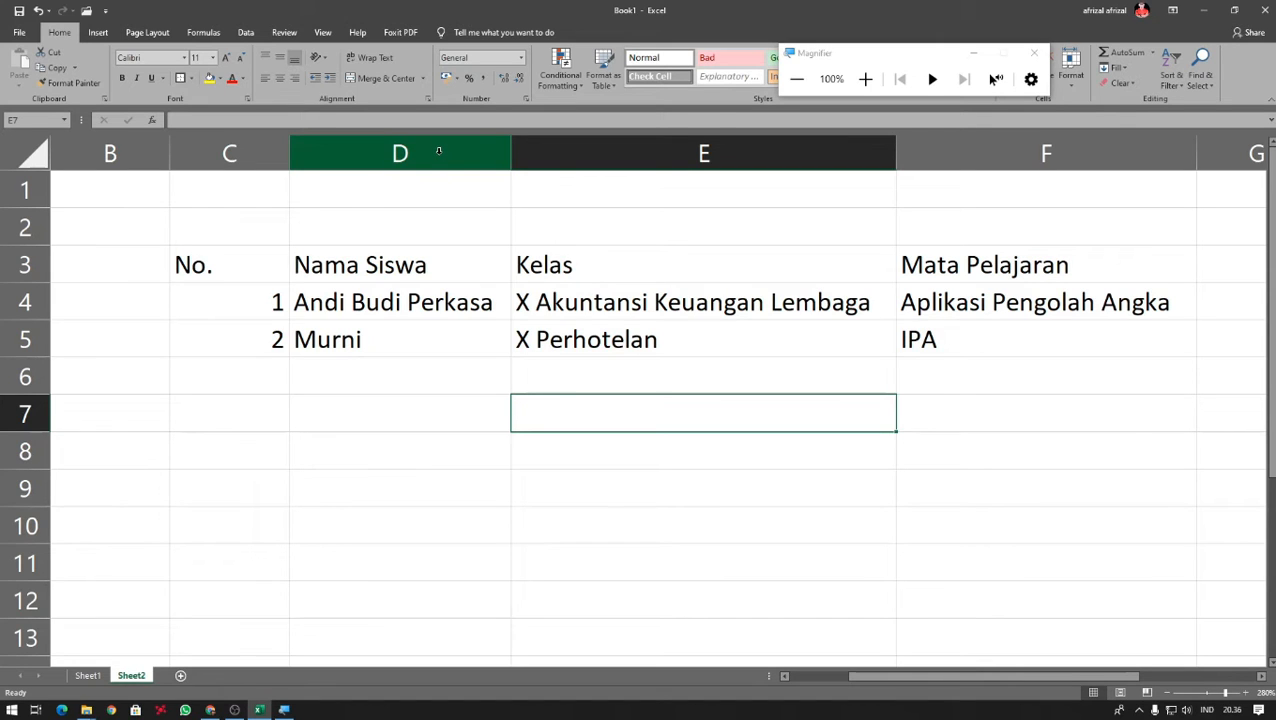
{"action": "left_click", "coordinate": [438, 151]}
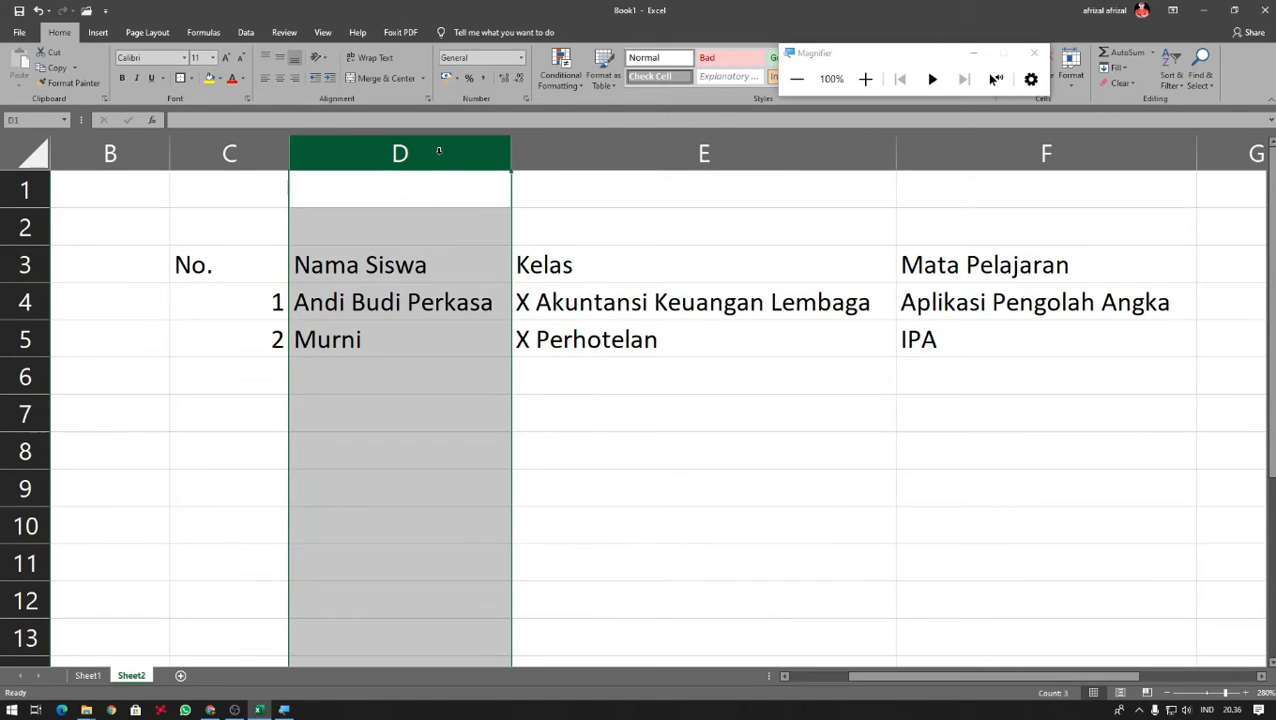
{"action": "right_click", "coordinate": [438, 151]}
{"action": "key", "text": "Escape"}
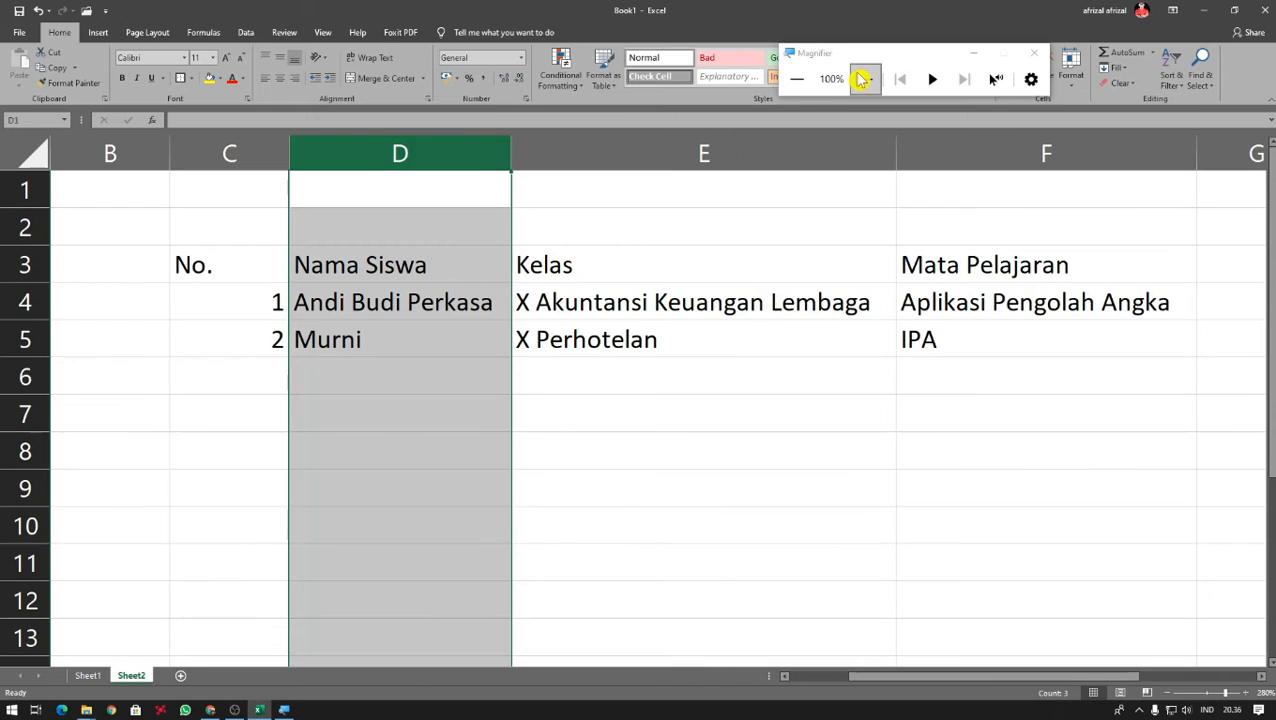
- Magnify the screen to 200% and set the width of the No. column C to 5
{"action": "left_click", "coordinate": [866, 79]}
{"action": "scroll", "coordinate": [607, 527], "scroll_direction": "down", "scroll_amount": 2}
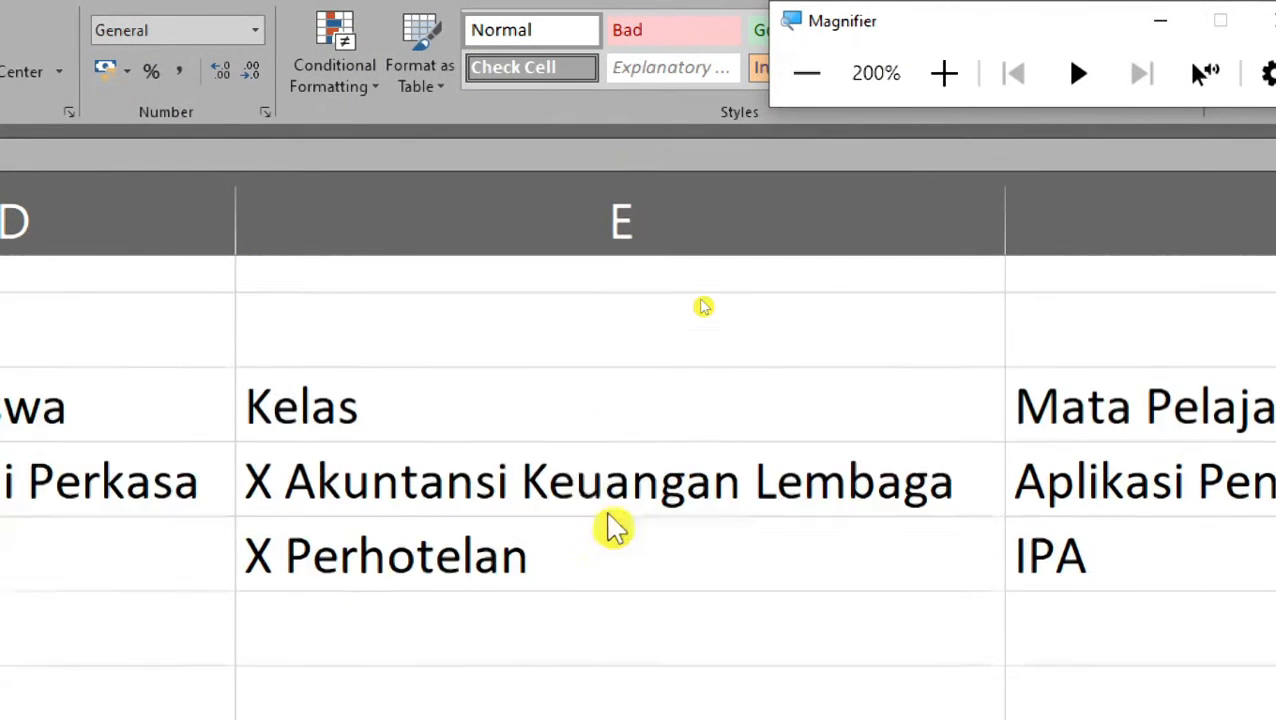
{"action": "scroll", "coordinate": [379, 413], "scroll_direction": "up", "scroll_amount": 2}
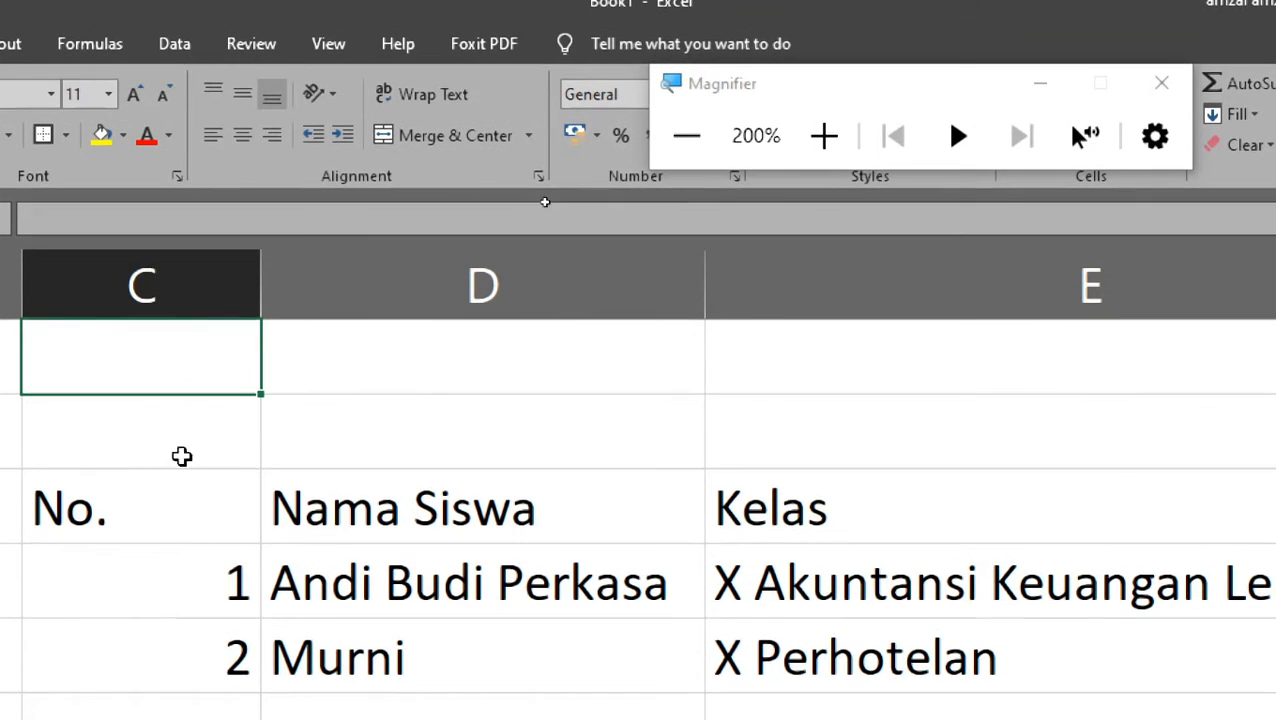
{"action": "scroll", "coordinate": [190, 450], "scroll_direction": "down", "scroll_amount": 1}
{"action": "scroll", "coordinate": [187, 407], "scroll_direction": "up", "scroll_amount": 1}
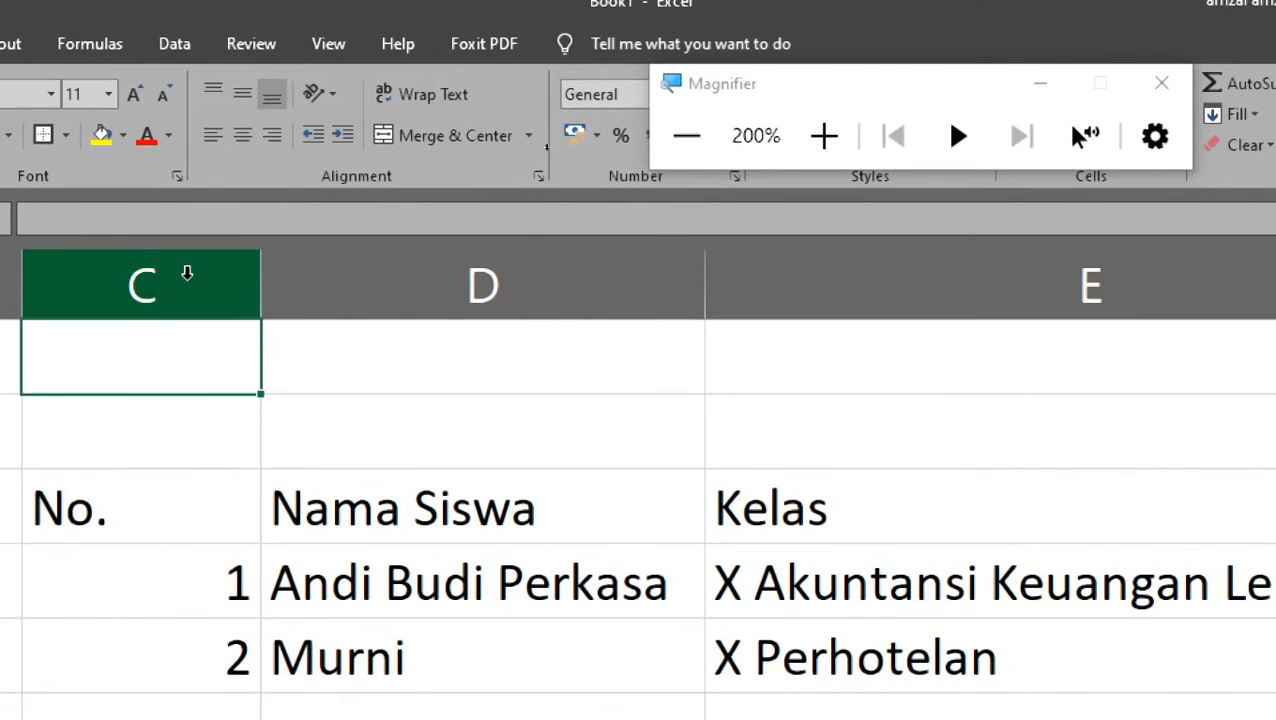
{"action": "right_click", "coordinate": [190, 280]}
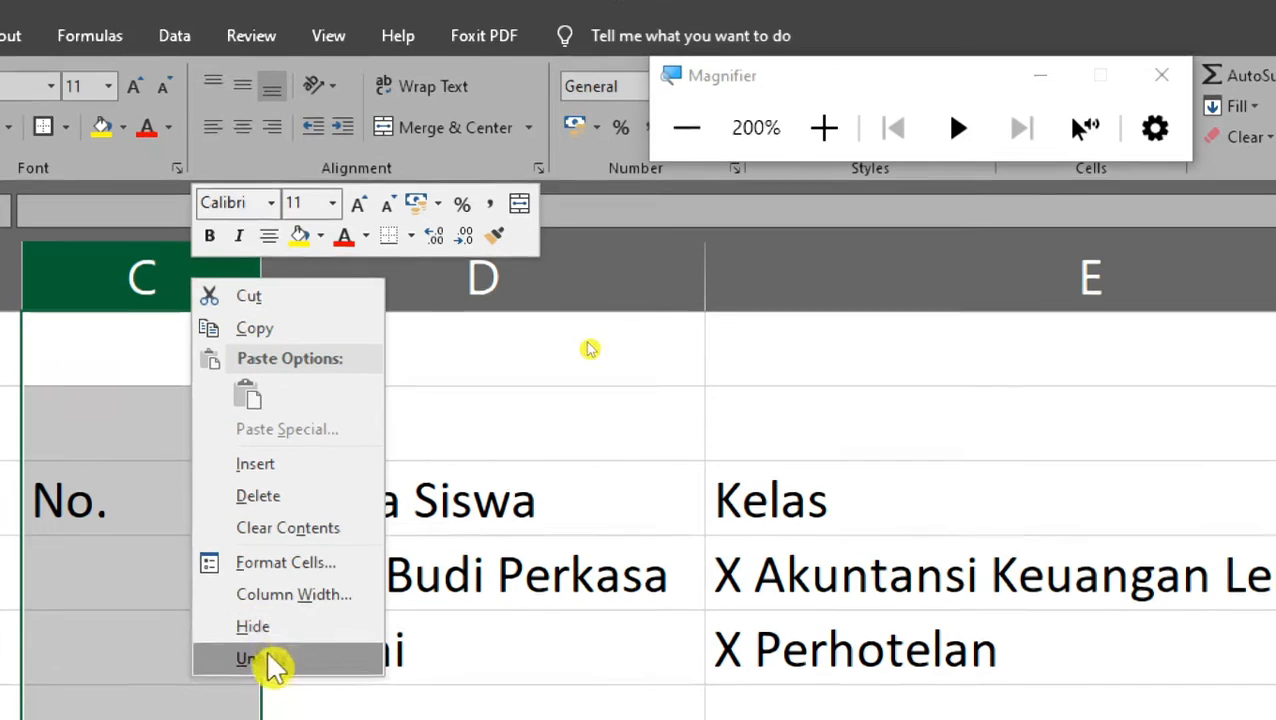
{"action": "left_click", "coordinate": [290, 595]}
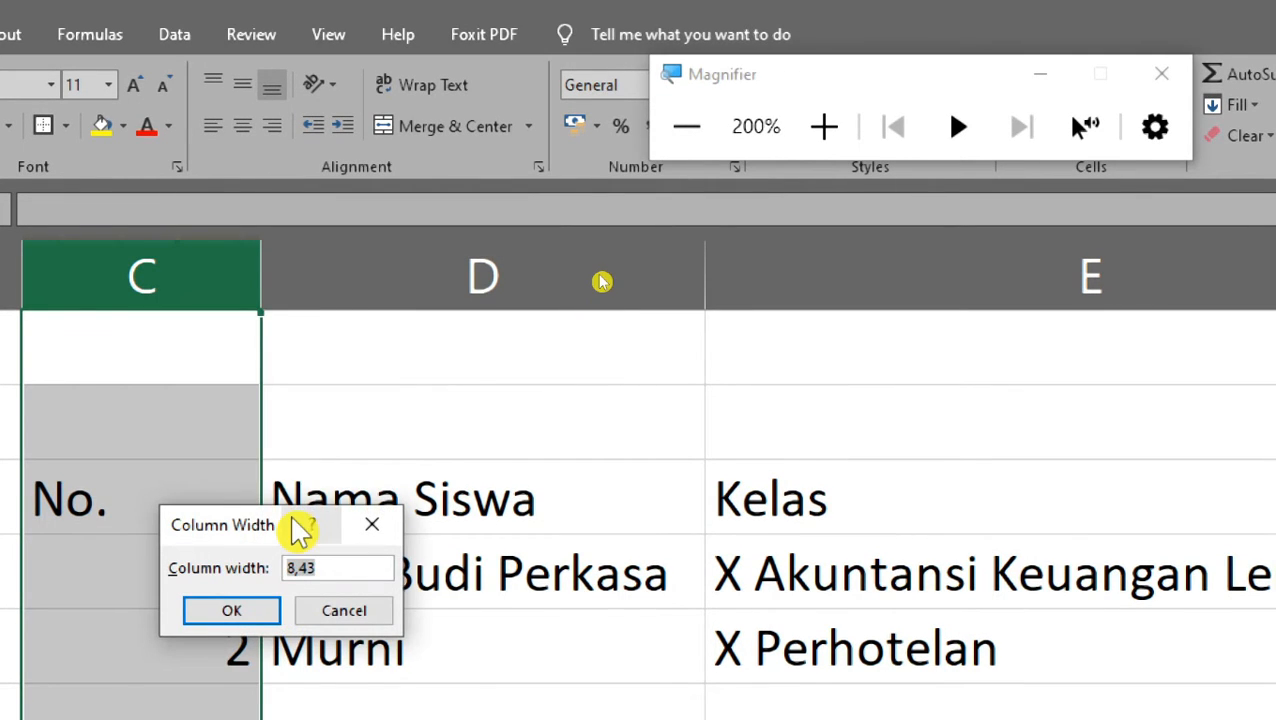
{"action": "left_click_drag", "start_coordinate": [241, 522], "coordinate": [559, 276]}
{"action": "left_click_drag", "start_coordinate": [674, 320], "coordinate": [564, 324]}
{"action": "type", "text": "5"}
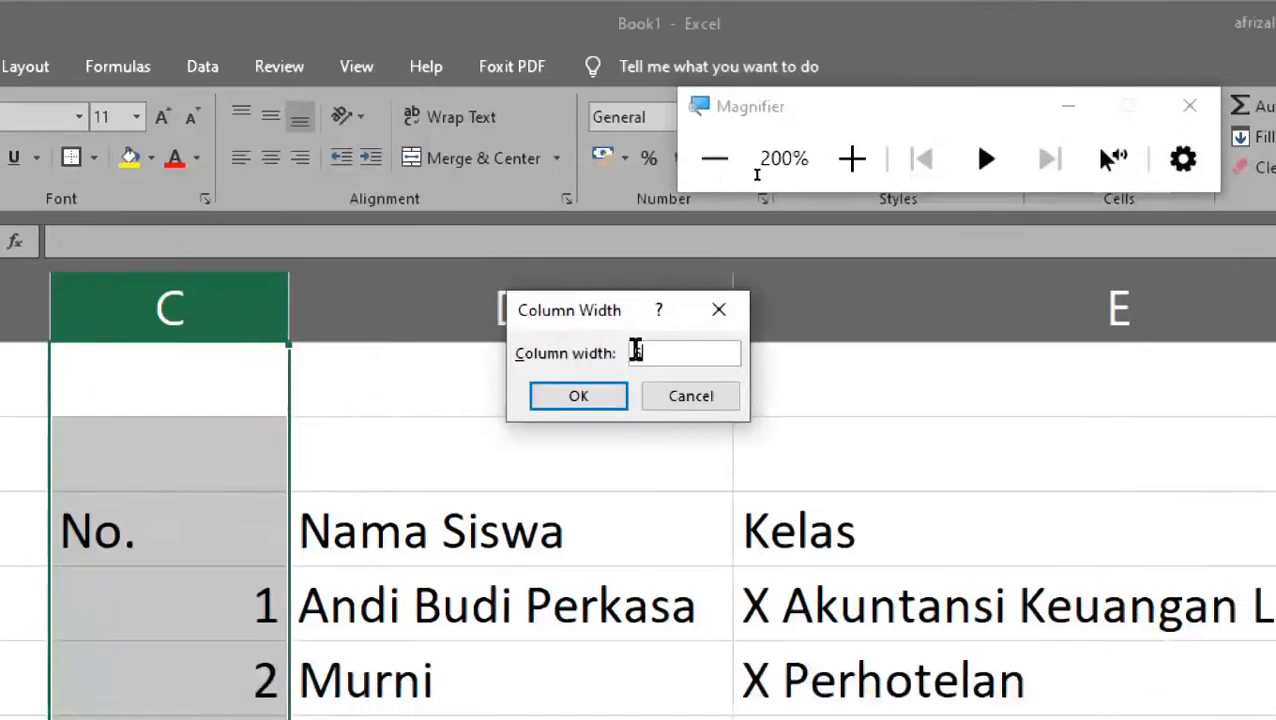
{"action": "left_click", "coordinate": [599, 404]}
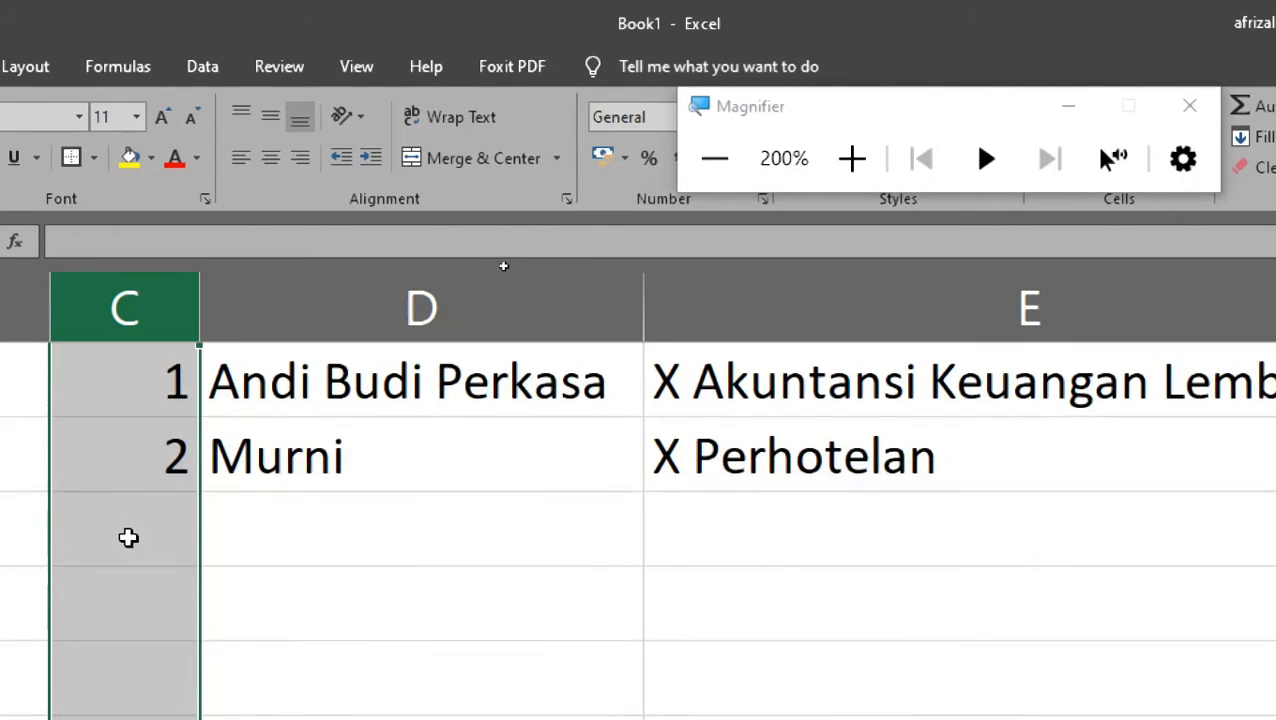
- Return the screen magnification to 100%, zoom the worksheet out to 250%, and check the width setting of column C
{"action": "scroll", "coordinate": [139, 579], "scroll_direction": "up", "scroll_amount": 1}
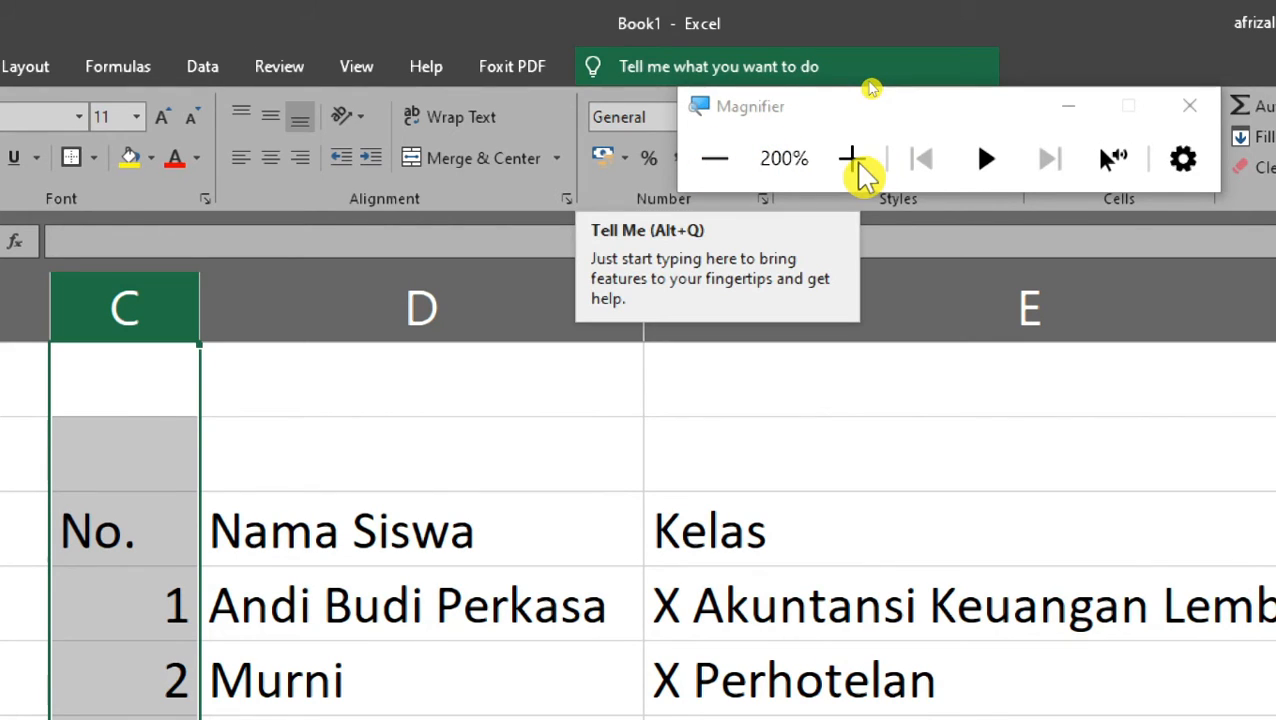
{"action": "left_click", "coordinate": [580, 600]}
{"action": "scroll", "coordinate": [572, 479], "scroll_direction": "down", "scroll_amount": 1}
{"action": "scroll", "coordinate": [572, 479], "scroll_direction": "down", "scroll_amount": 2}
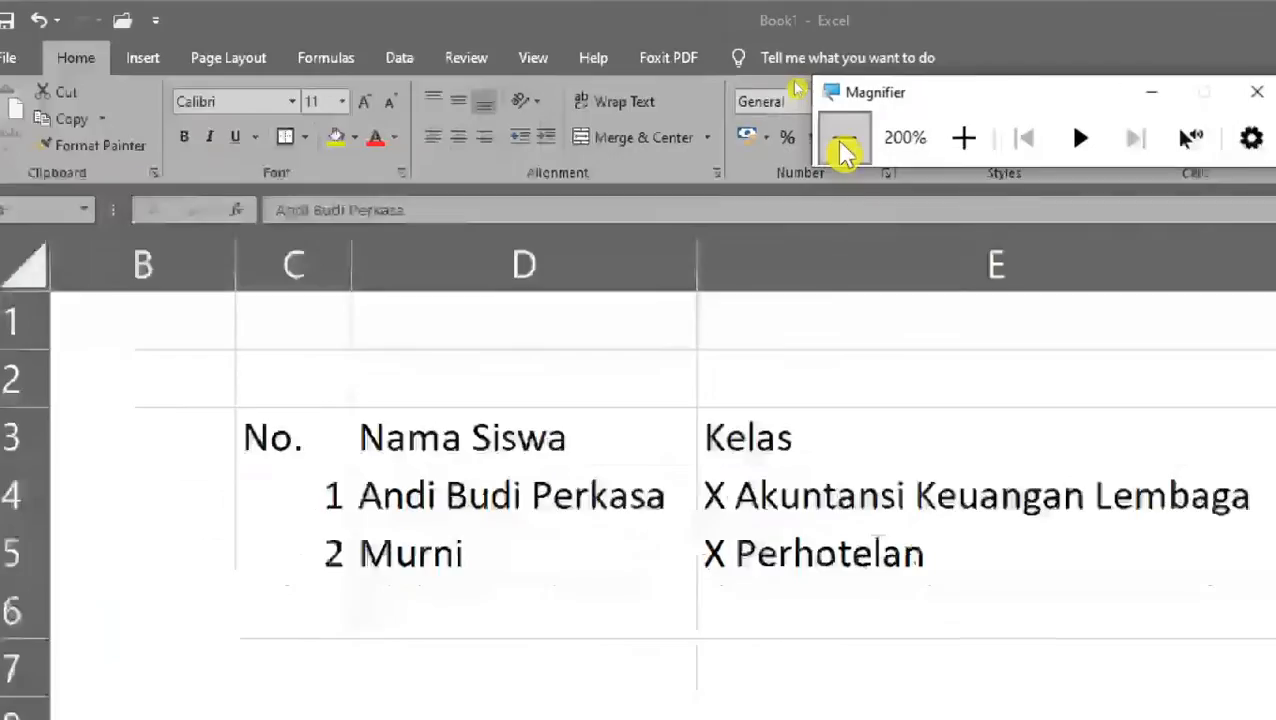
{"action": "left_click", "coordinate": [843, 148]}
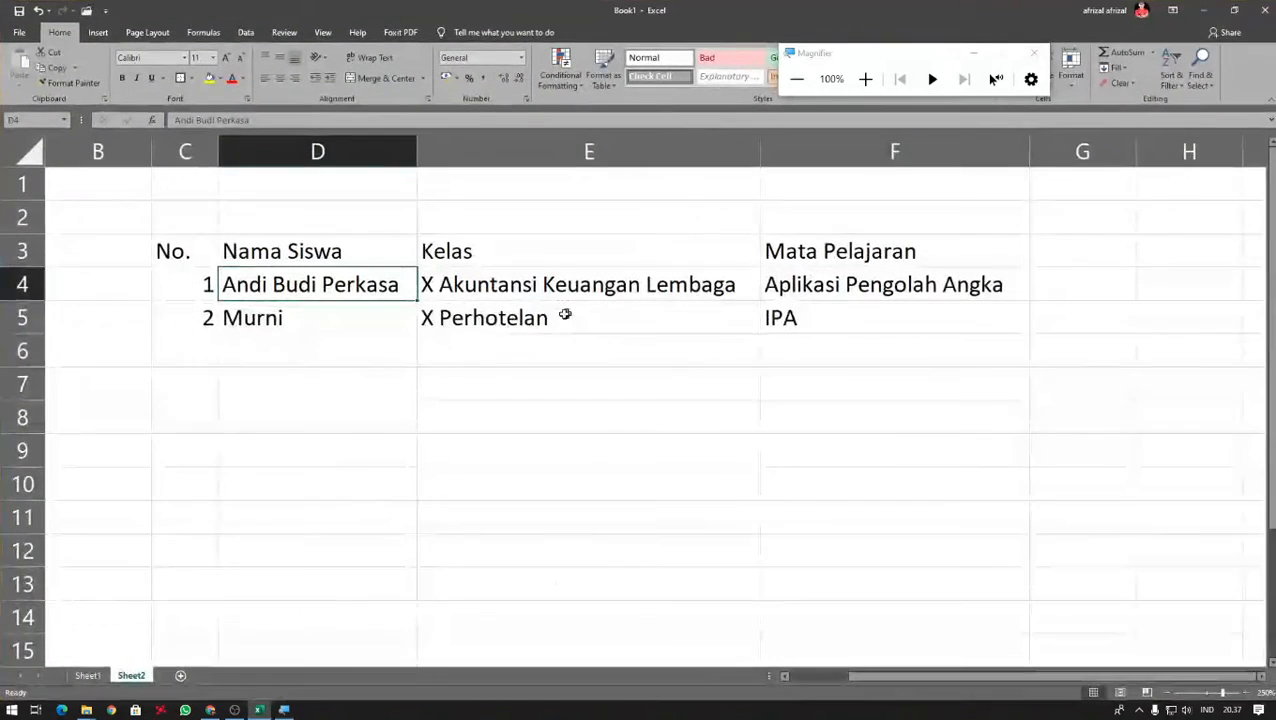
{"action": "left_click", "coordinate": [565, 315]}
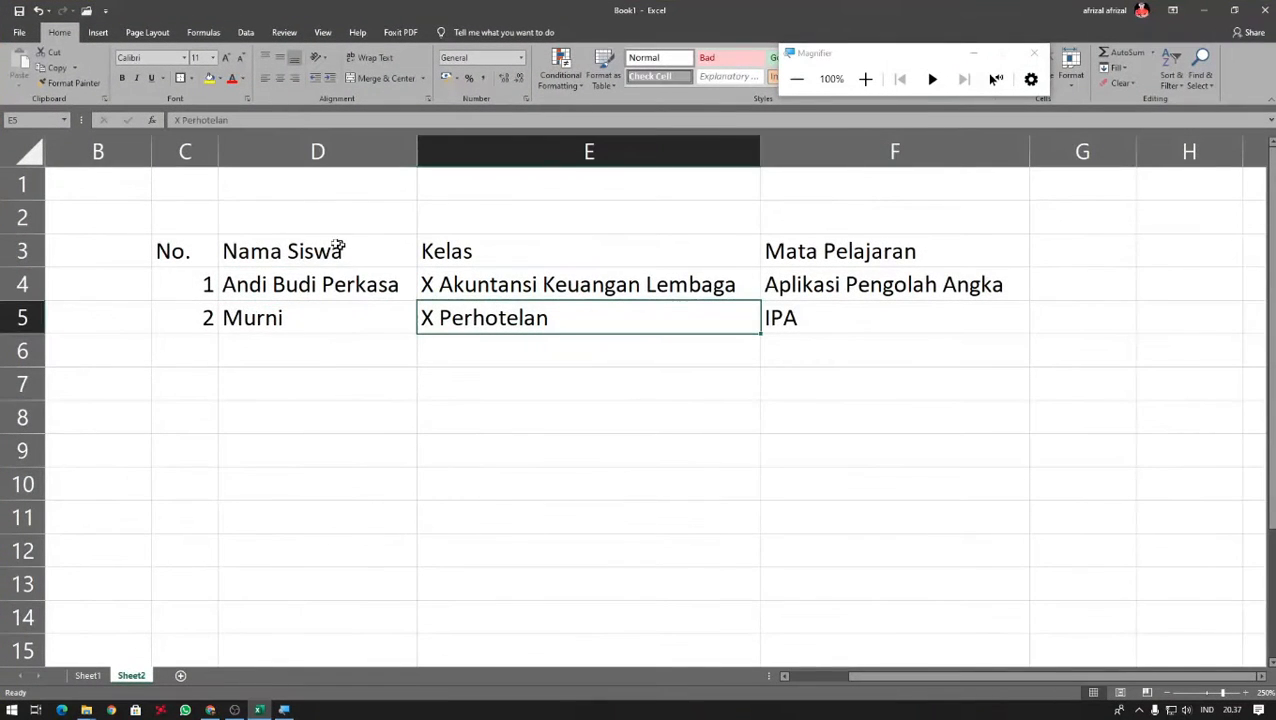
{"action": "right_click", "coordinate": [190, 150]}
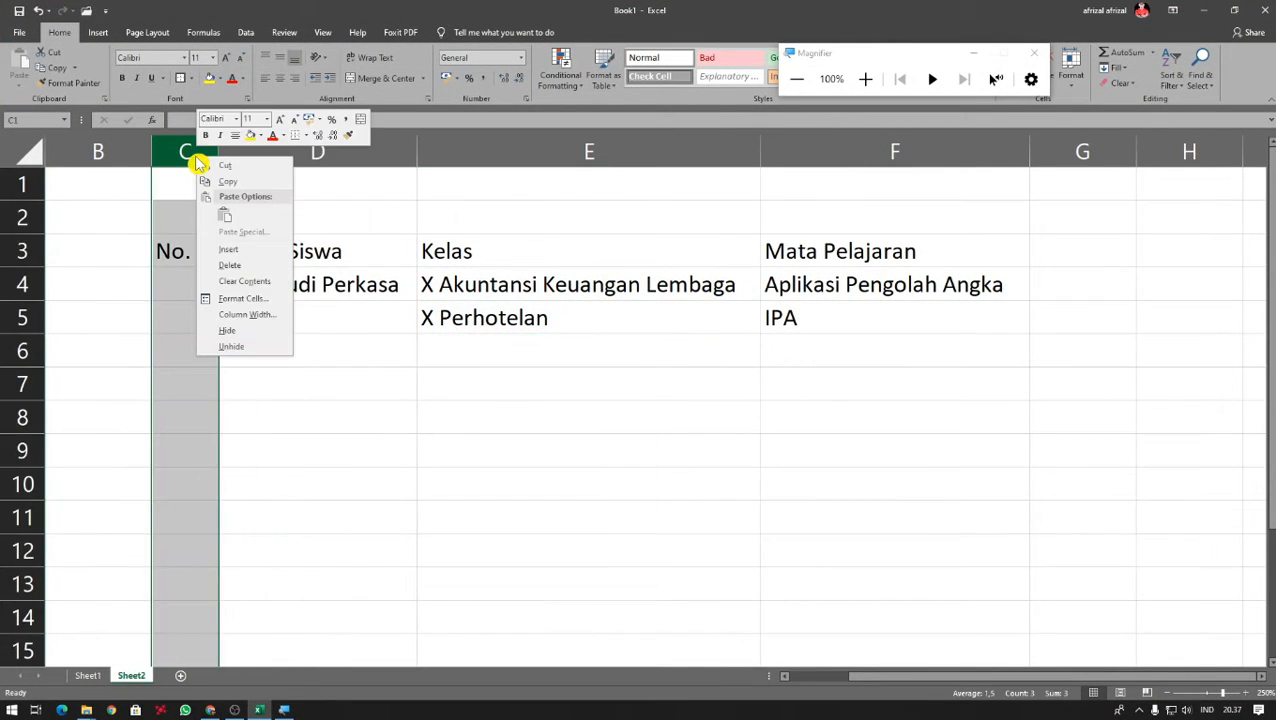
{"action": "left_click", "coordinate": [274, 315]}
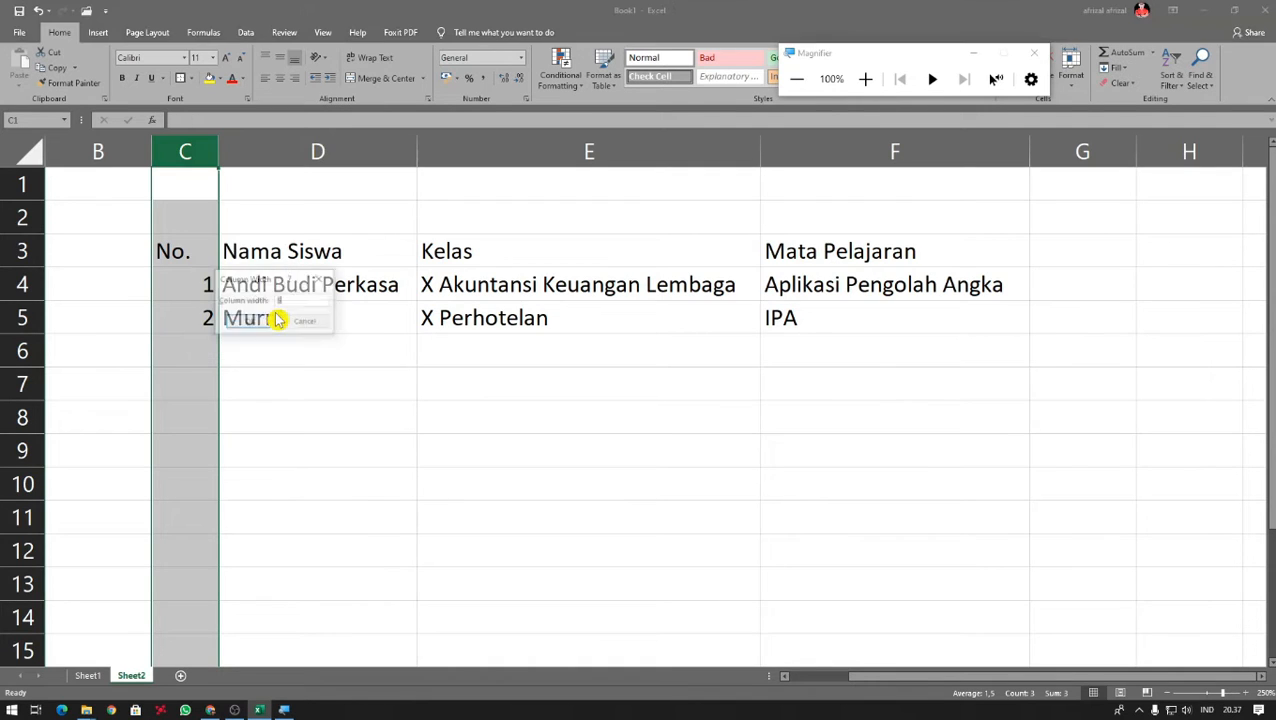
{"action": "left_click", "coordinate": [266, 322]}
{"action": "left_click", "coordinate": [350, 350]}
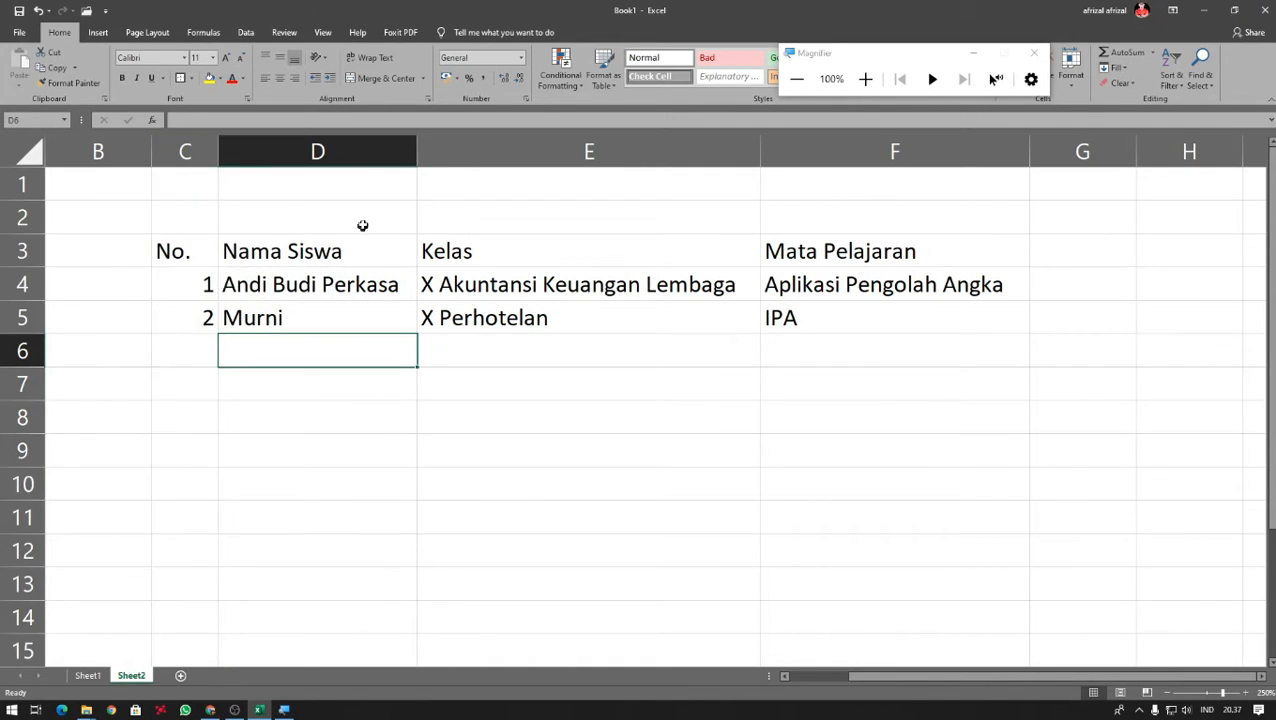
- Set the width of the Nama Siswa column D to 15
{"action": "right_click", "coordinate": [371, 153]}
{"action": "left_click", "coordinate": [406, 317]}
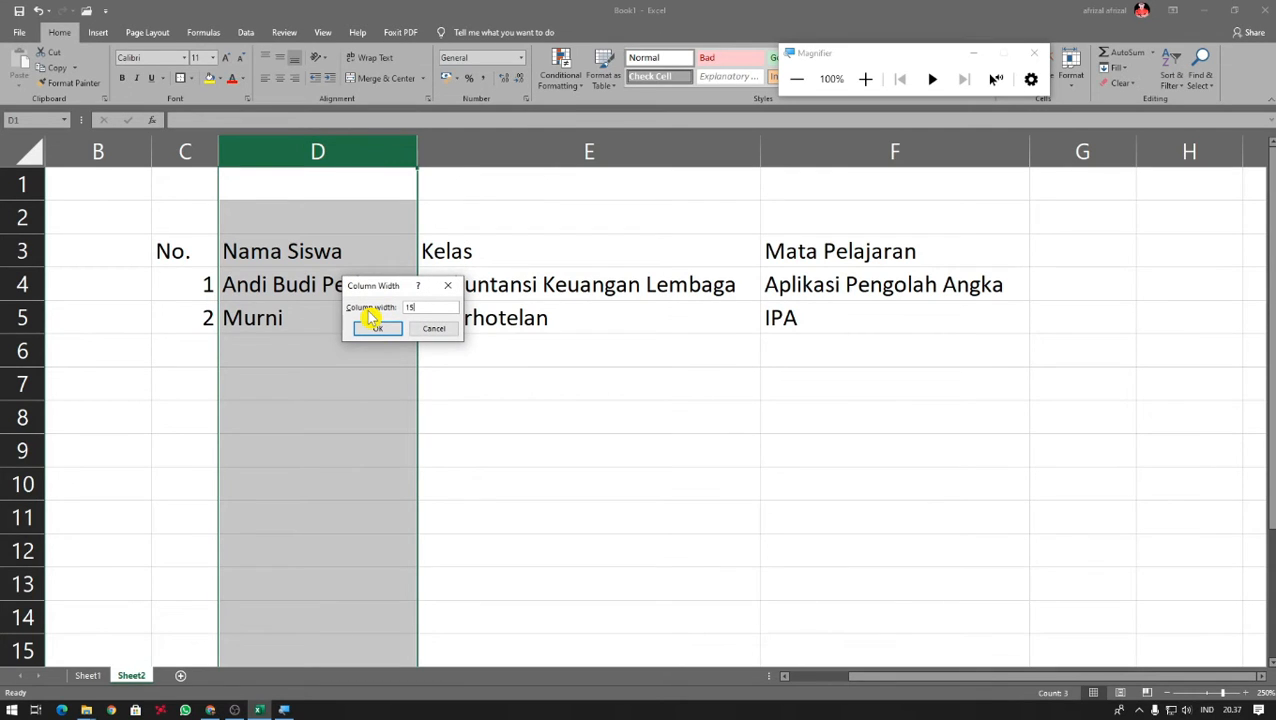
{"action": "left_click", "coordinate": [372, 324]}
{"action": "left_click", "coordinate": [481, 410]}
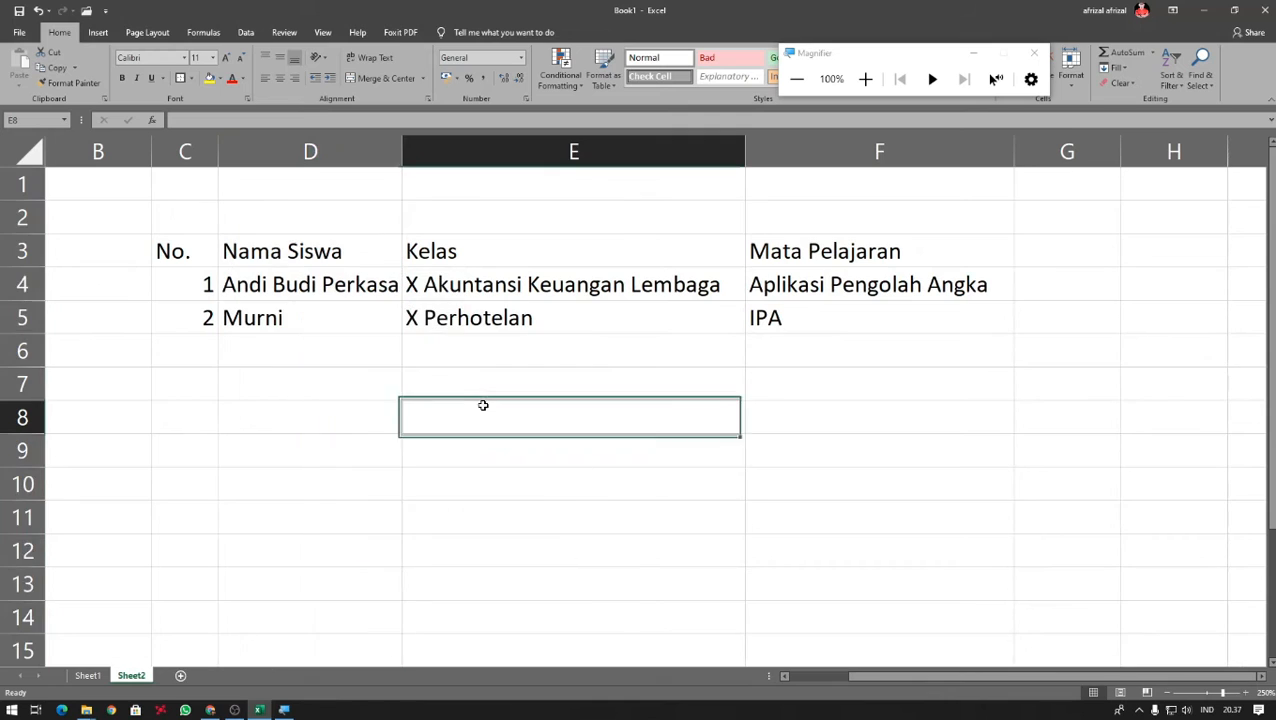
- Set the width of the Kelas column E to 20
{"action": "right_click", "coordinate": [449, 146]}
{"action": "left_click", "coordinate": [497, 310]}
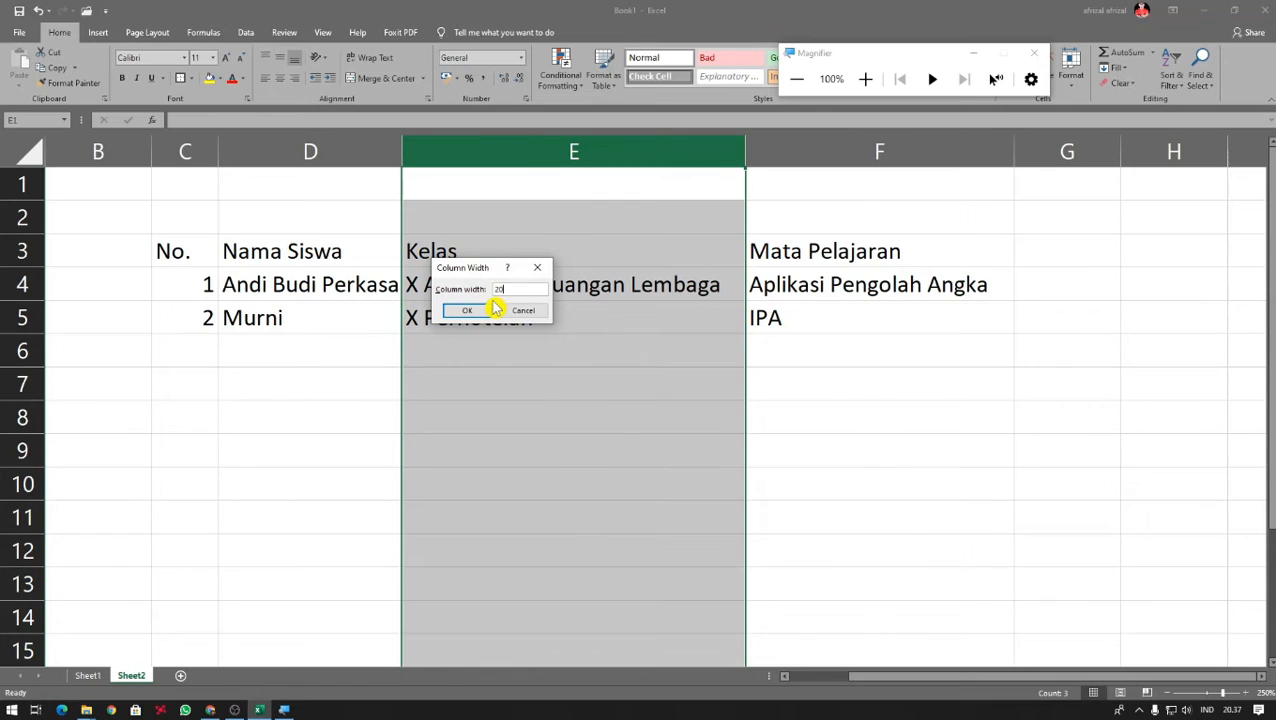
{"action": "type", "text": "20"}
{"action": "left_click", "coordinate": [489, 309]}
- Set the width of the Mata Pelajaran column F to 20
{"action": "left_click", "coordinate": [698, 292]}
{"action": "right_click", "coordinate": [698, 292]}
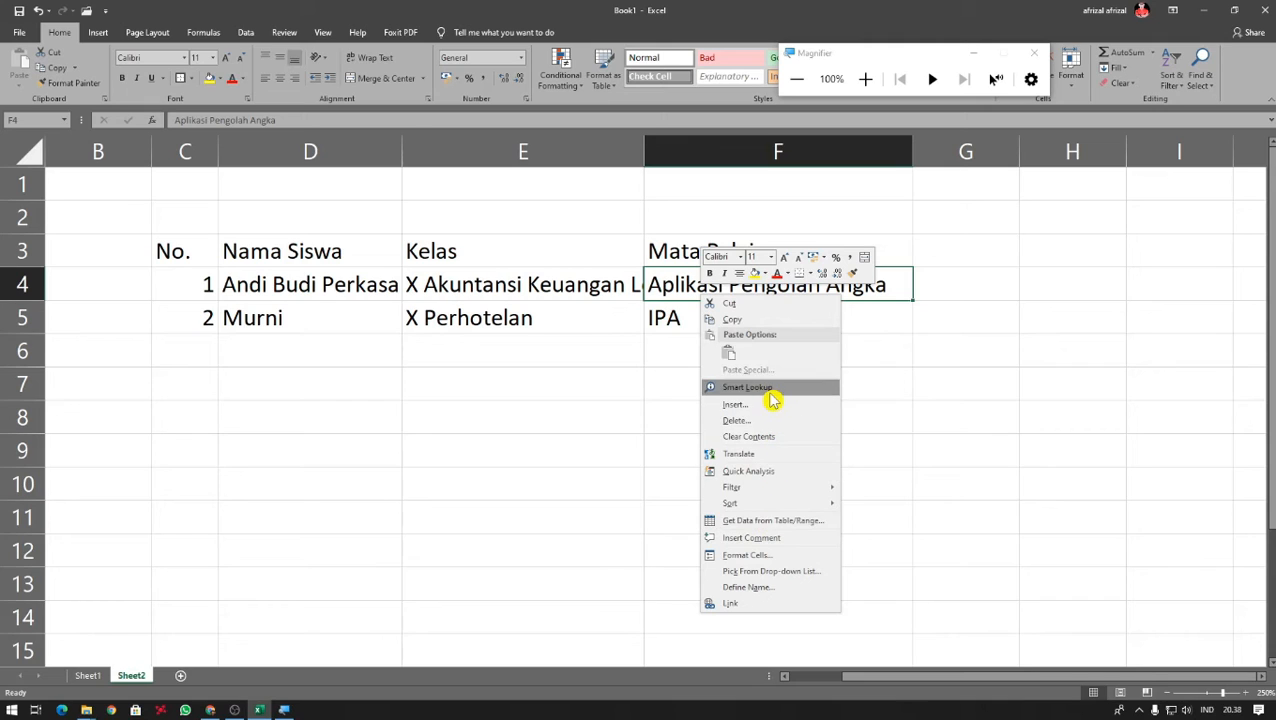
{"action": "right_click", "coordinate": [700, 152]}
{"action": "left_click", "coordinate": [731, 305]}
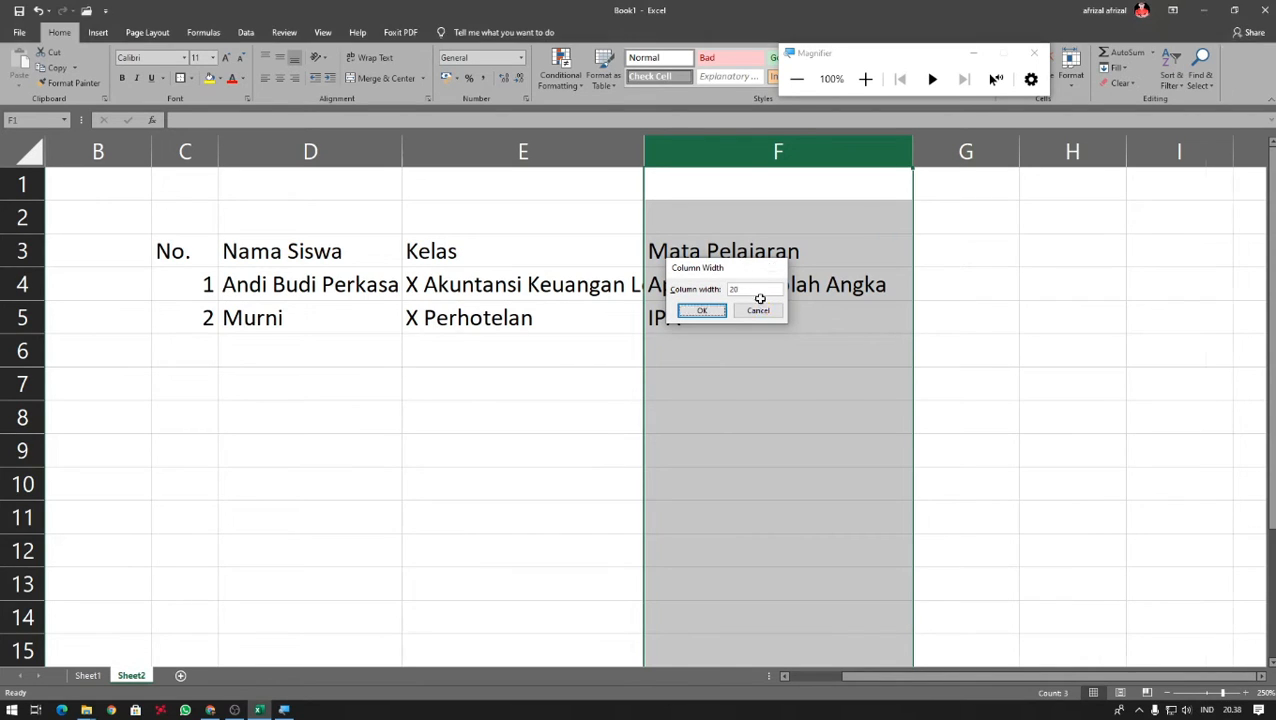
{"action": "key", "text": "Return"}
{"action": "left_click", "coordinate": [782, 381]}
- Examine how the class entry in E4 fits within the width of column E
{"action": "left_click", "coordinate": [593, 314]}
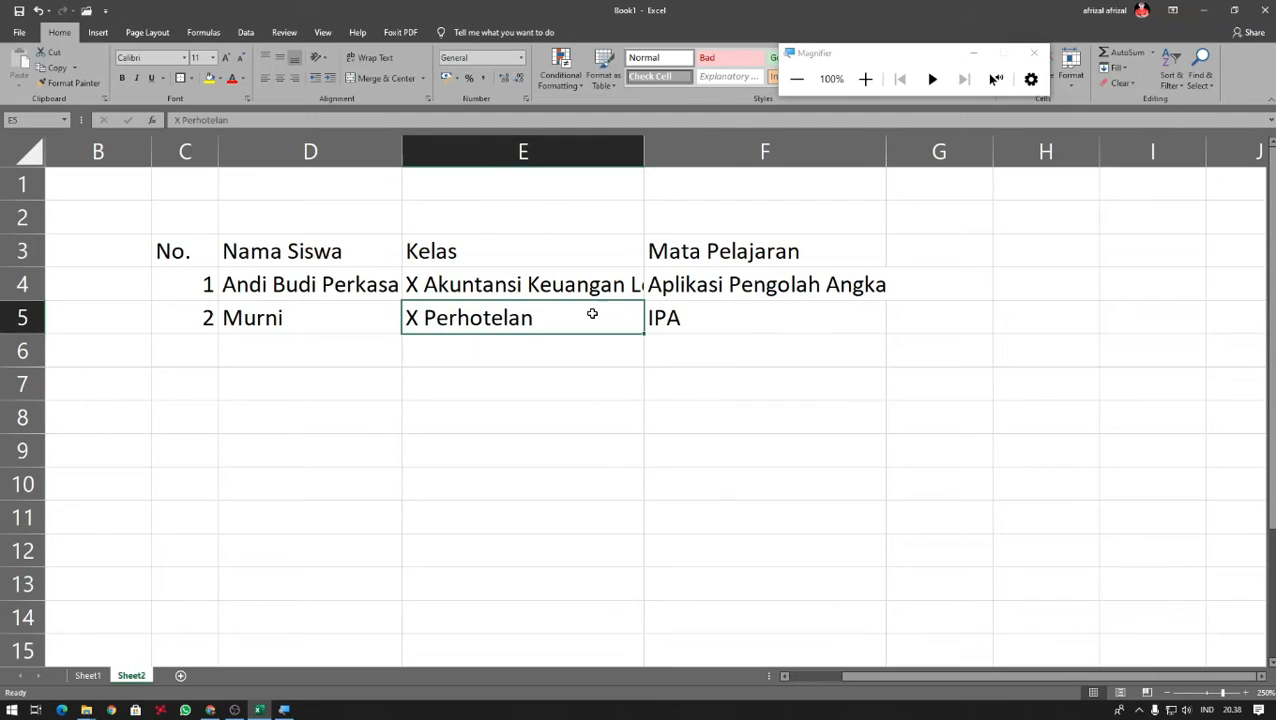
{"action": "left_click", "coordinate": [595, 287]}
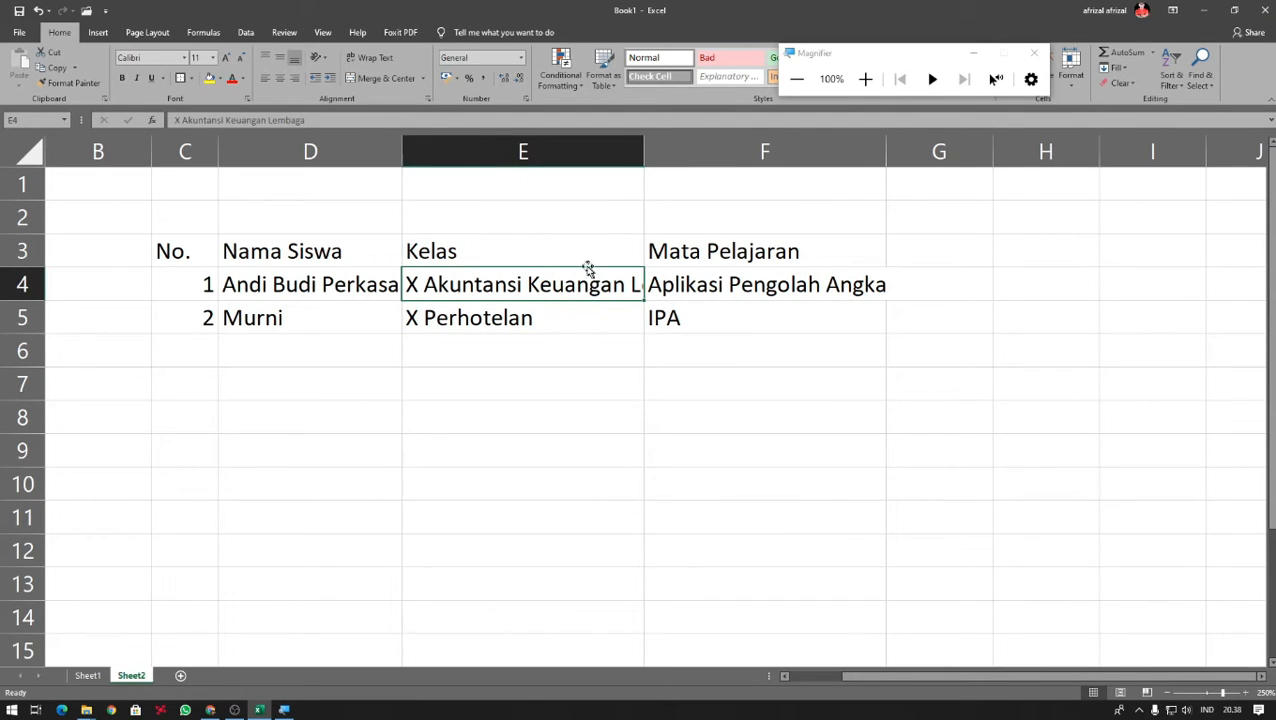
{"action": "left_click", "coordinate": [546, 340]}
{"action": "left_click", "coordinate": [560, 297]}
{"action": "left_click", "coordinate": [569, 347]}
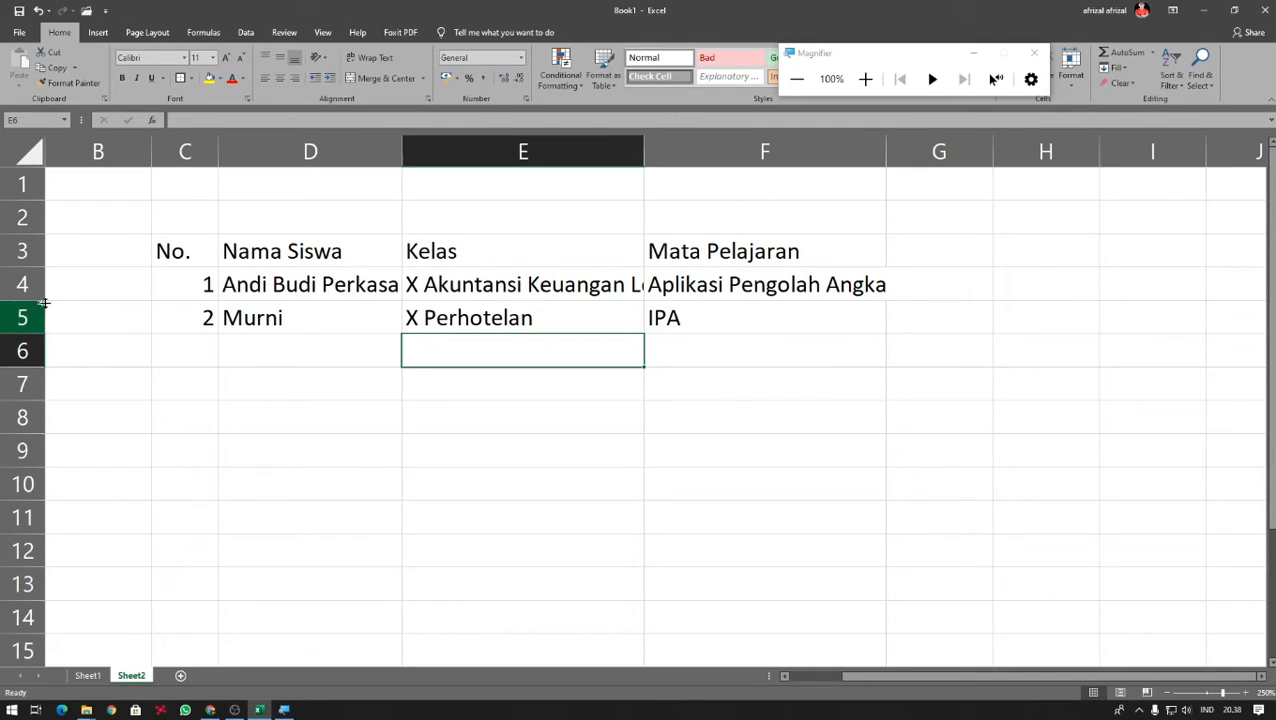
- Set the height of row 4 to 20
{"action": "left_click", "coordinate": [207, 353]}
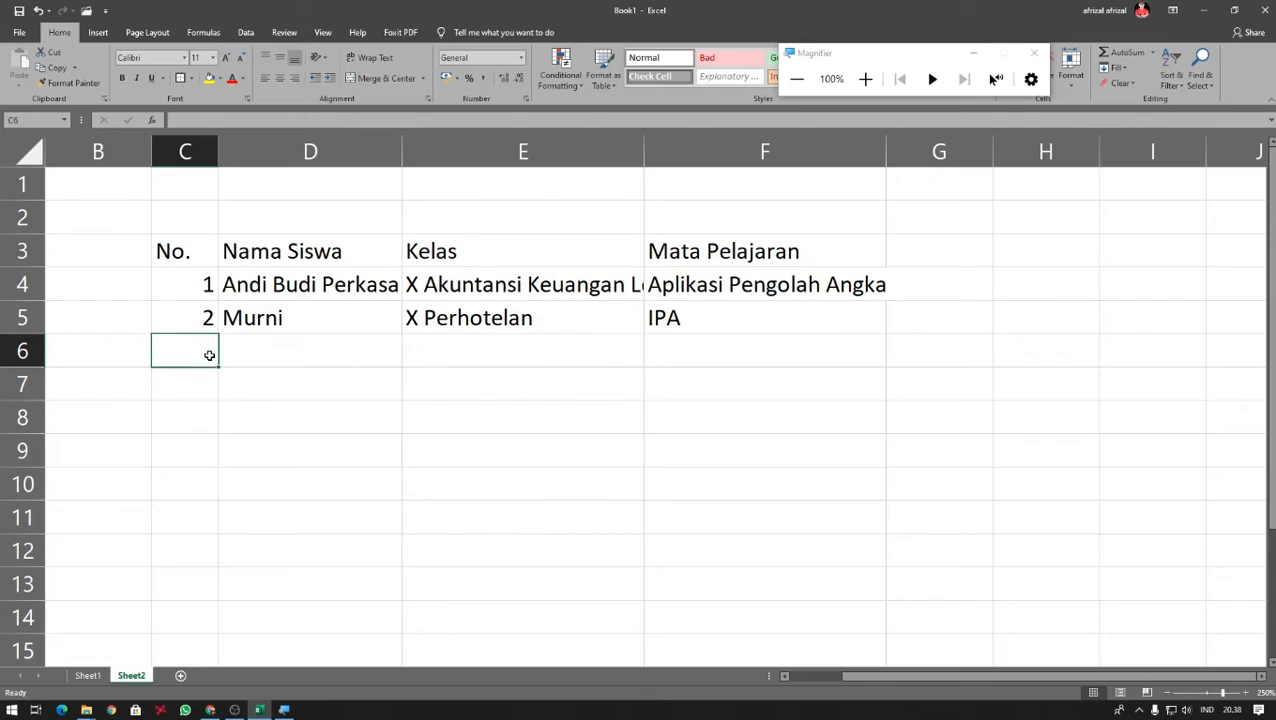
{"action": "left_click", "coordinate": [268, 384]}
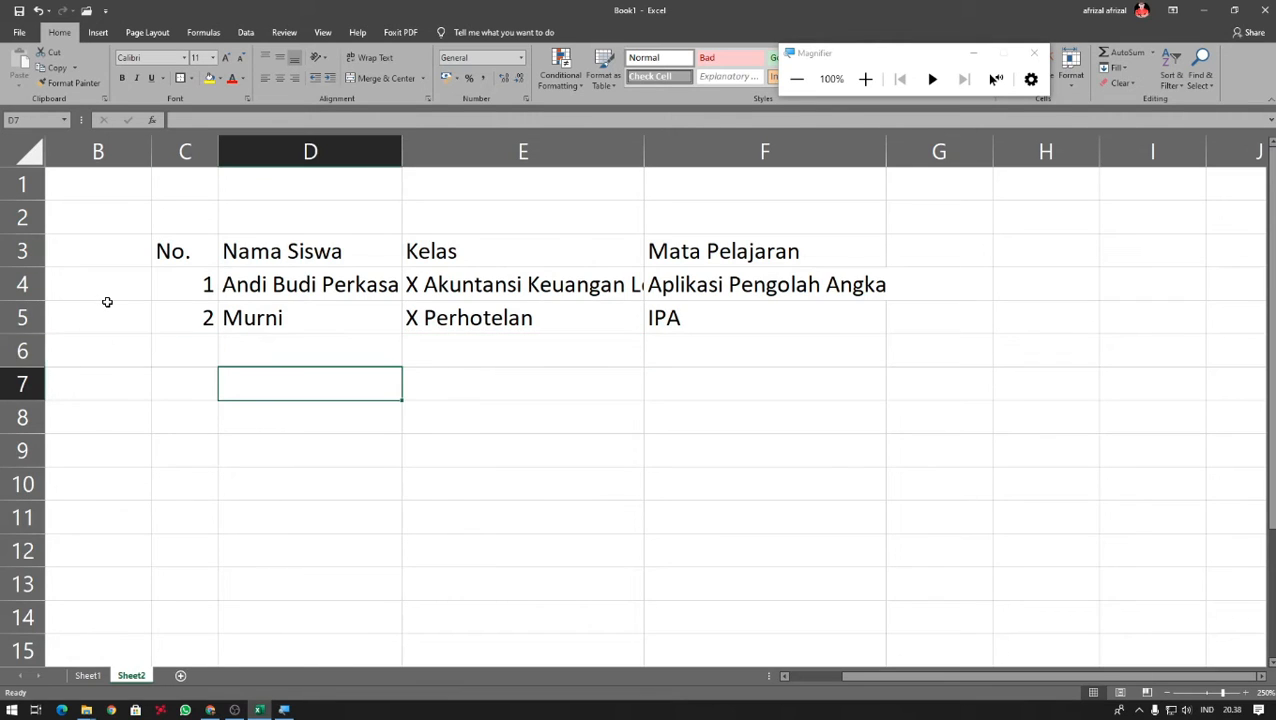
{"action": "right_click", "coordinate": [22, 285]}
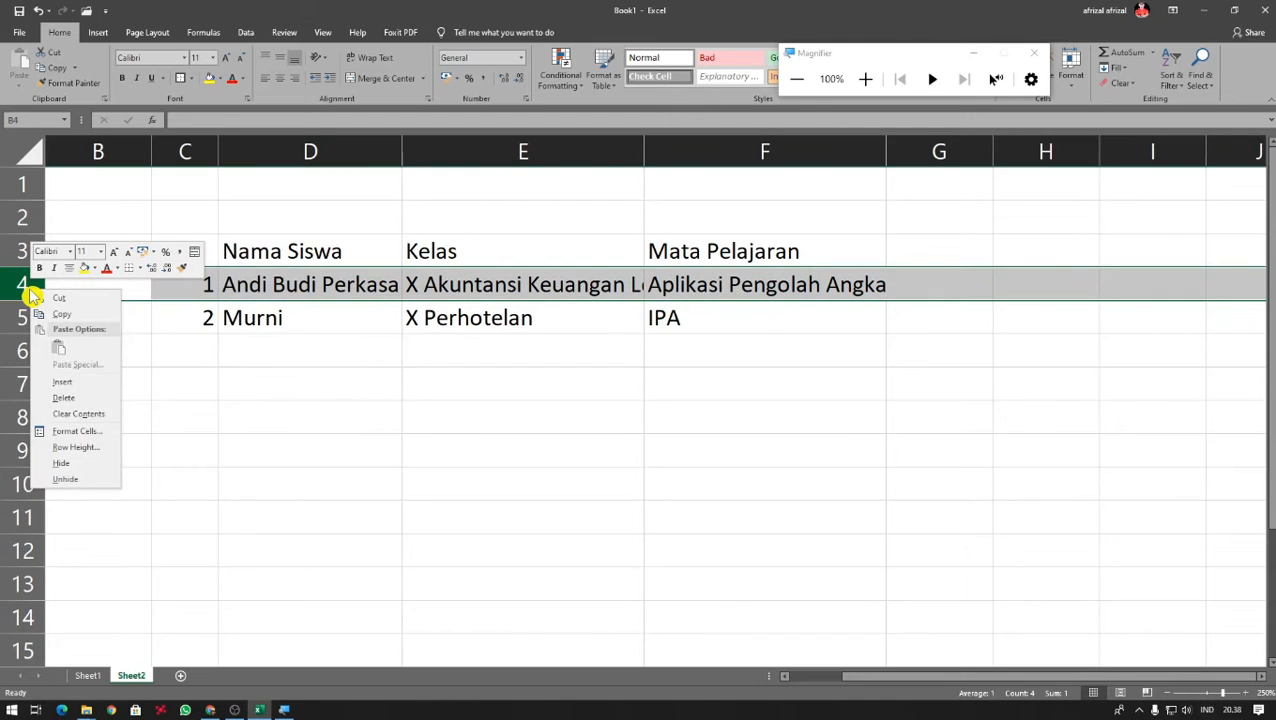
{"action": "left_click", "coordinate": [62, 451]}
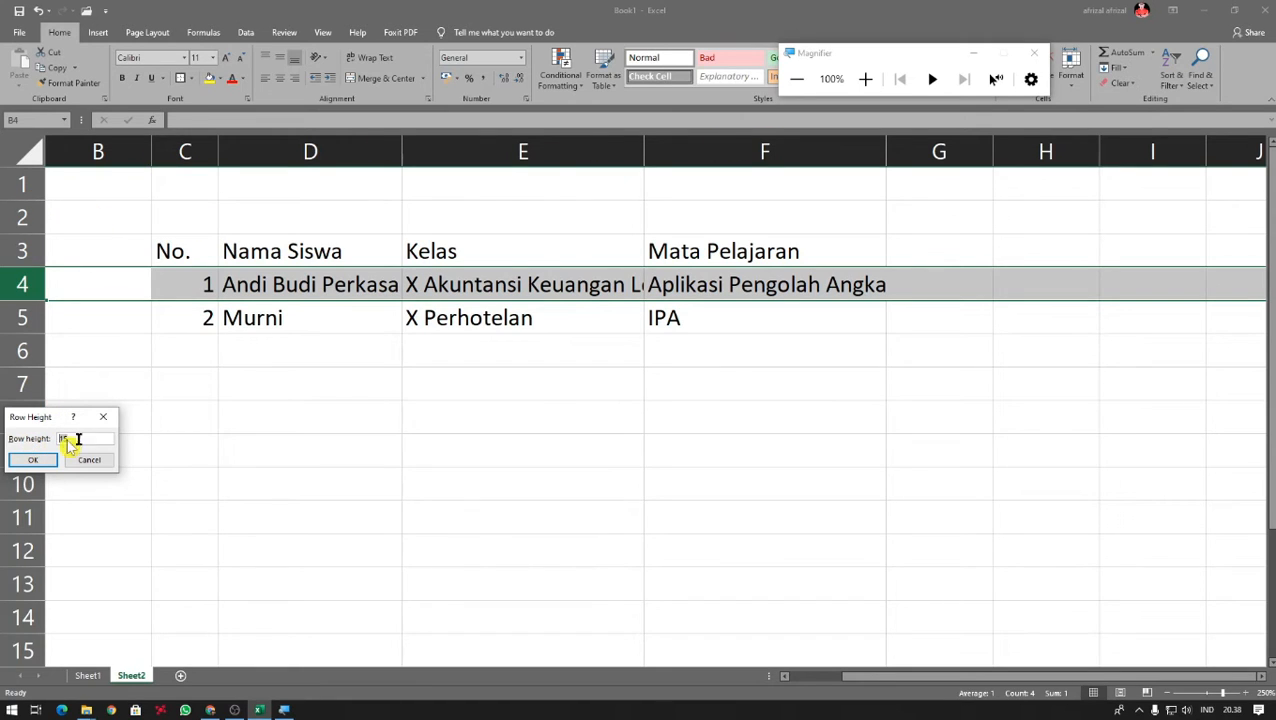
{"action": "key", "text": "Return"}
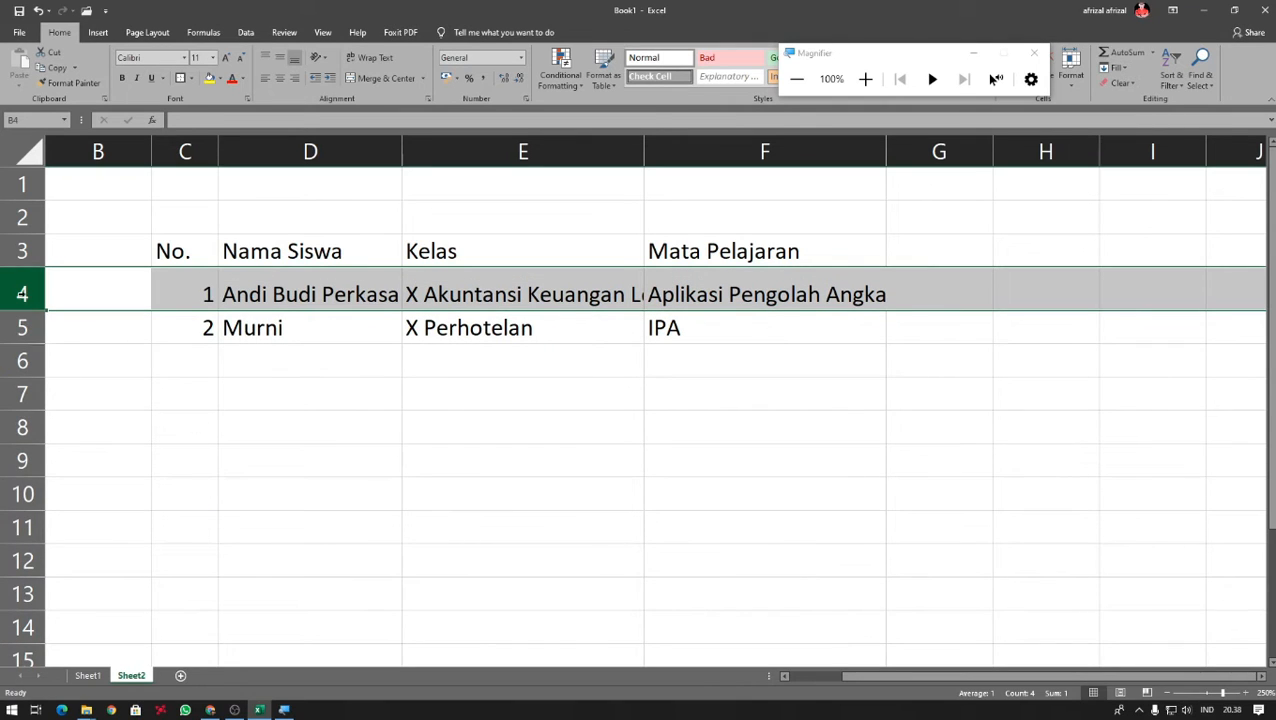
- Set the height of rows 4 through 10 to 20
{"action": "left_click_drag", "start_coordinate": [24, 296], "coordinate": [24, 495]}
{"action": "right_click", "coordinate": [28, 453]}
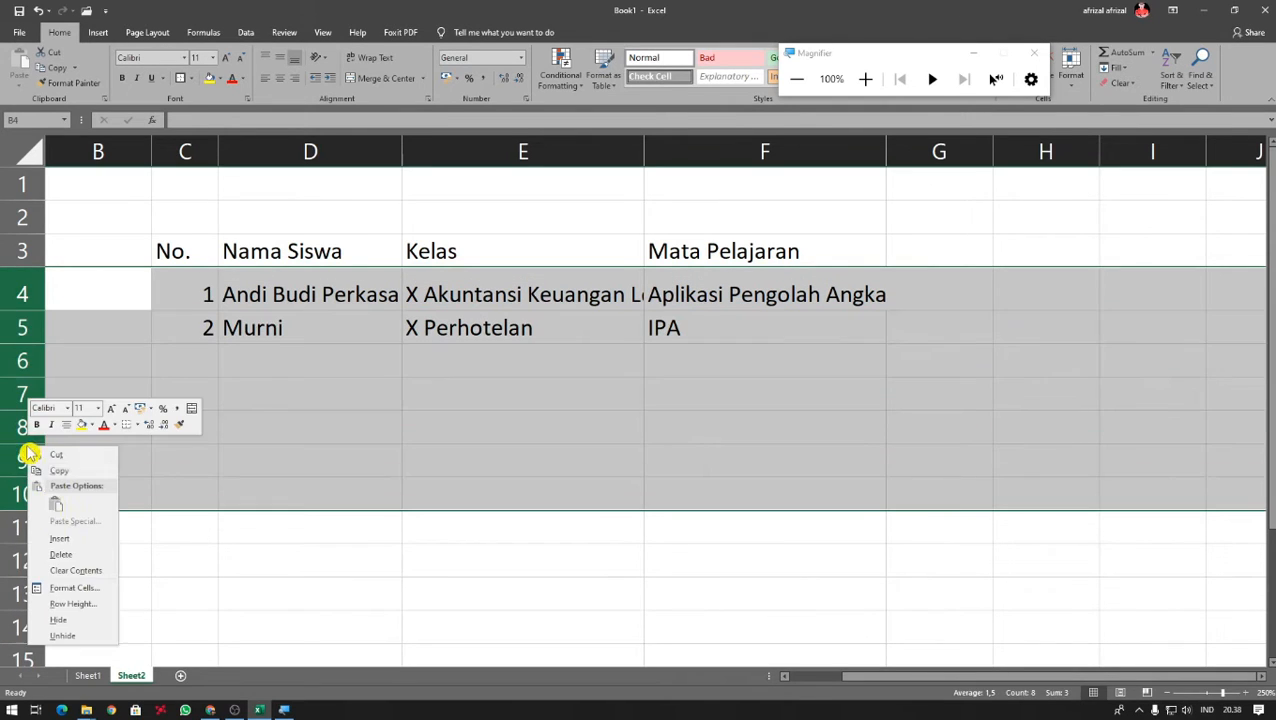
{"action": "left_click", "coordinate": [72, 604]}
{"action": "type", "text": "20"}
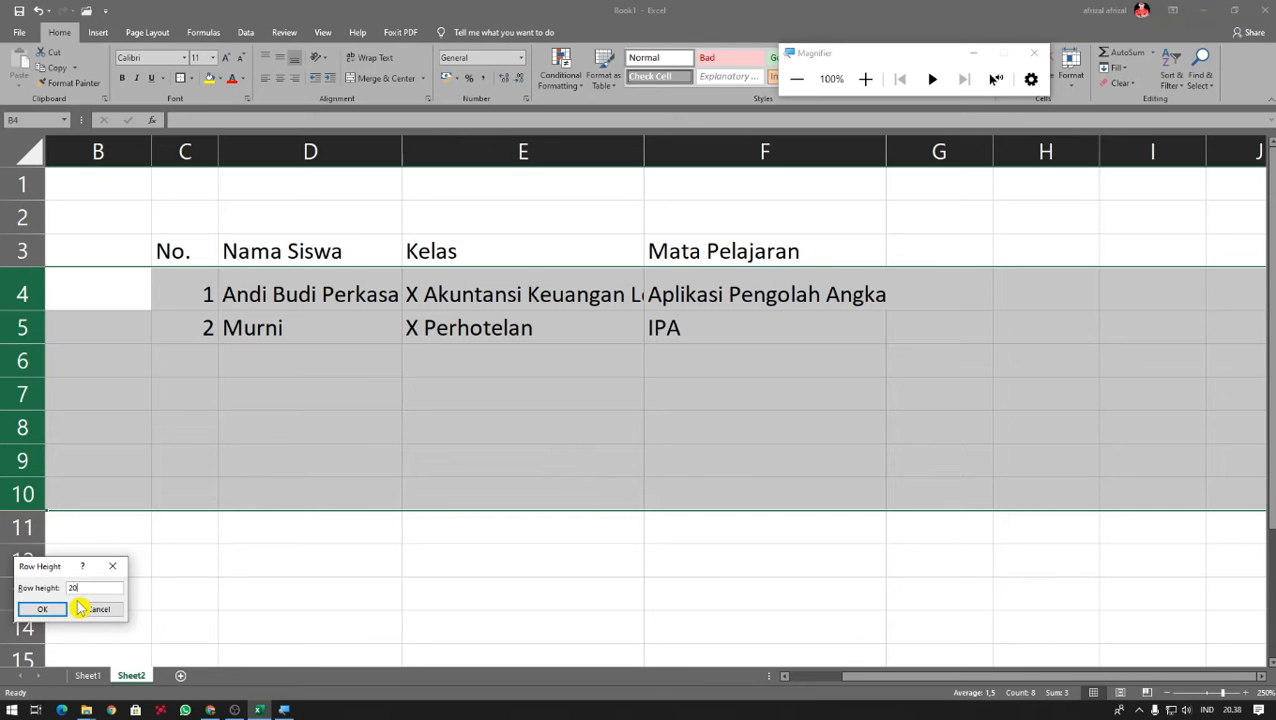
{"action": "key", "text": "Return"}
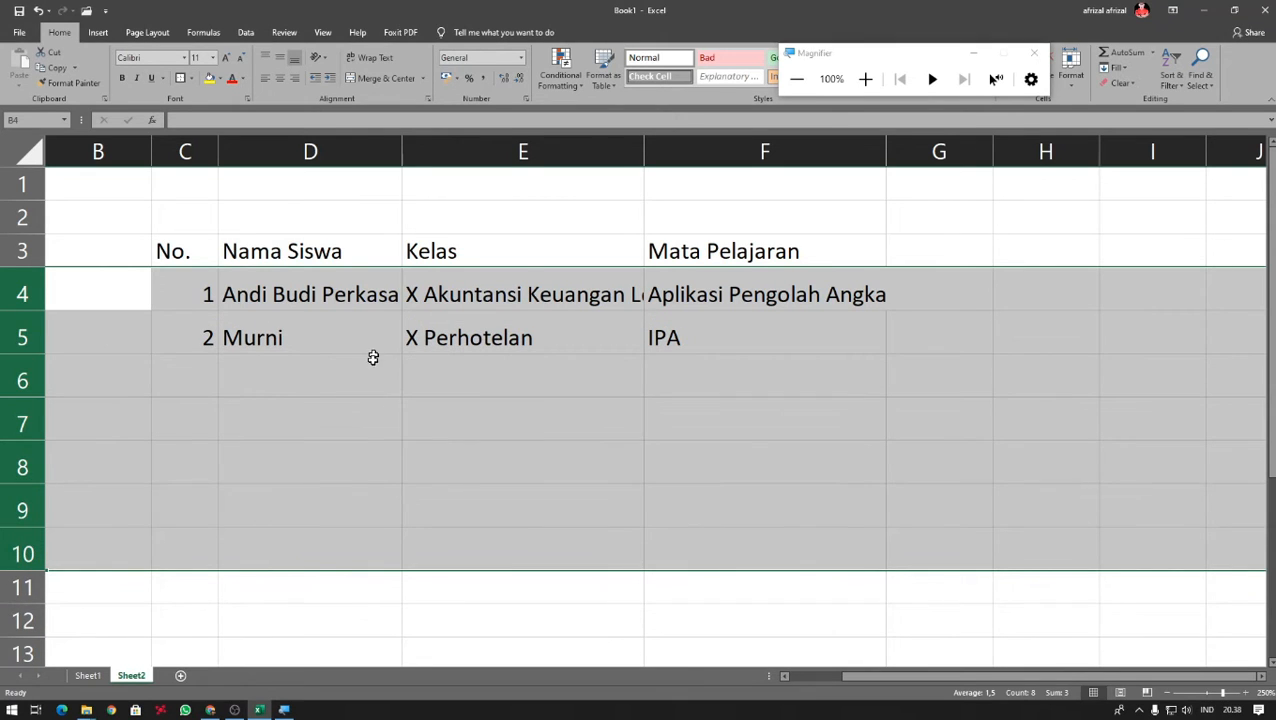
- Apply All Borders to the student table range C3:F10
{"action": "left_click", "coordinate": [310, 418]}
{"action": "left_click_drag", "start_coordinate": [213, 258], "coordinate": [783, 545]}
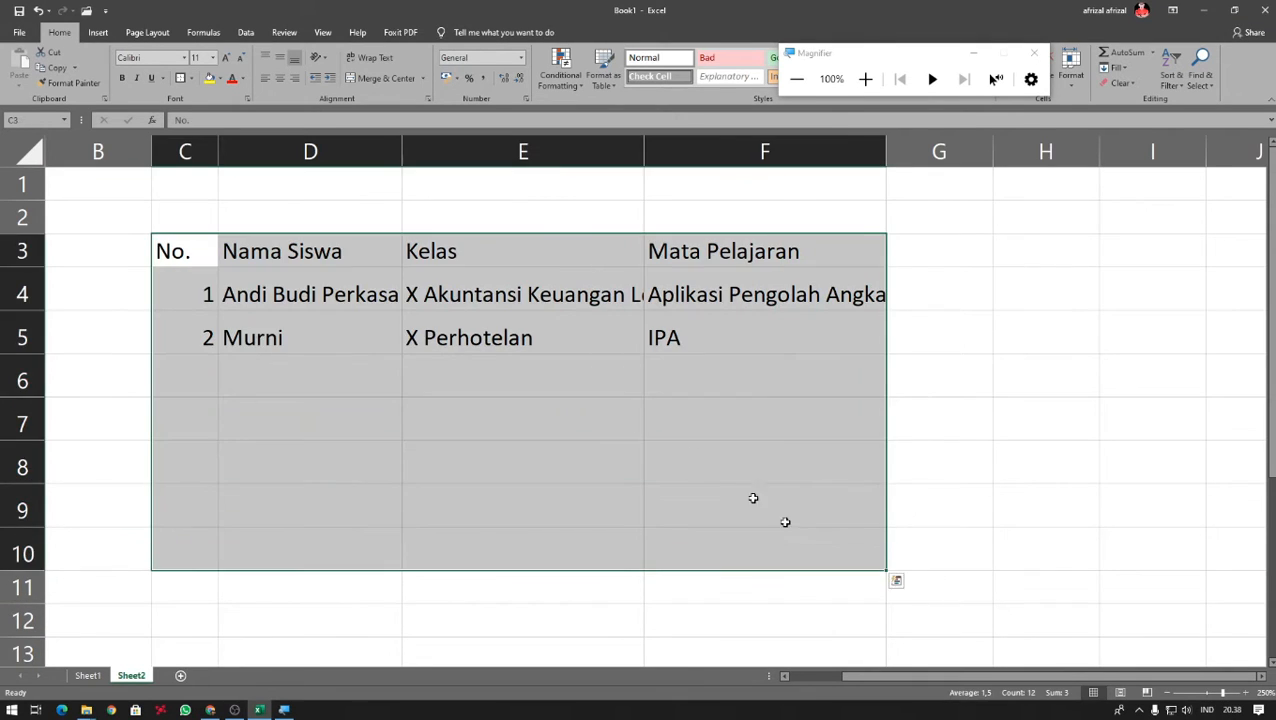
{"action": "left_click", "coordinate": [199, 78]}
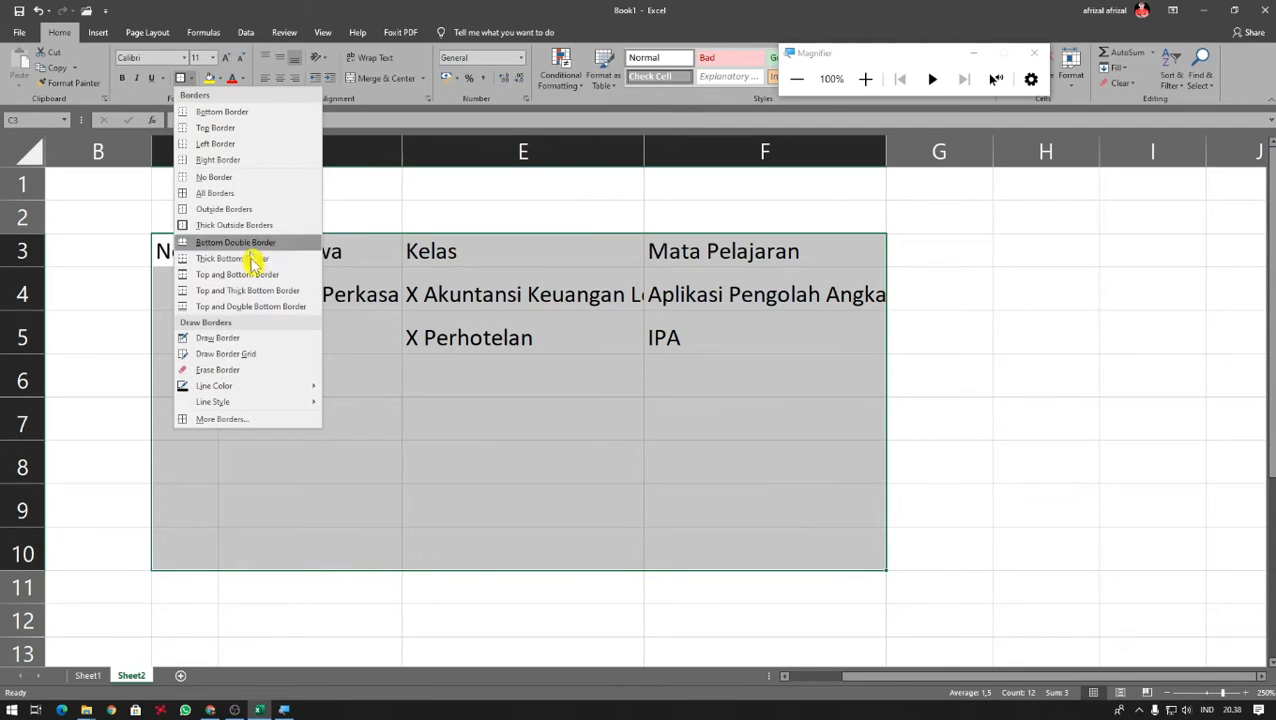
{"action": "left_click", "coordinate": [250, 196]}
{"action": "left_click", "coordinate": [513, 430]}
{"action": "left_click", "coordinate": [765, 462]}
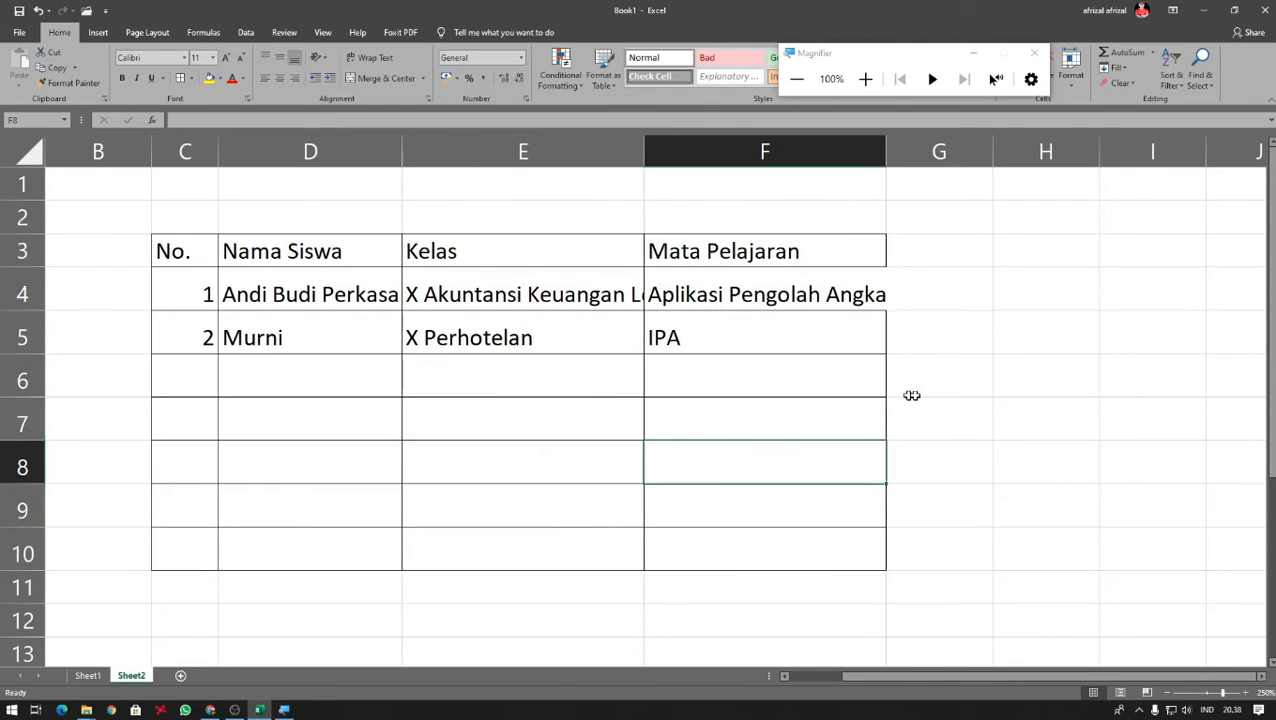
- Examine how the long class and subject entries in E4 and F4 fit within their bordered cells
{"action": "left_click_drag", "start_coordinate": [211, 242], "coordinate": [792, 555]}
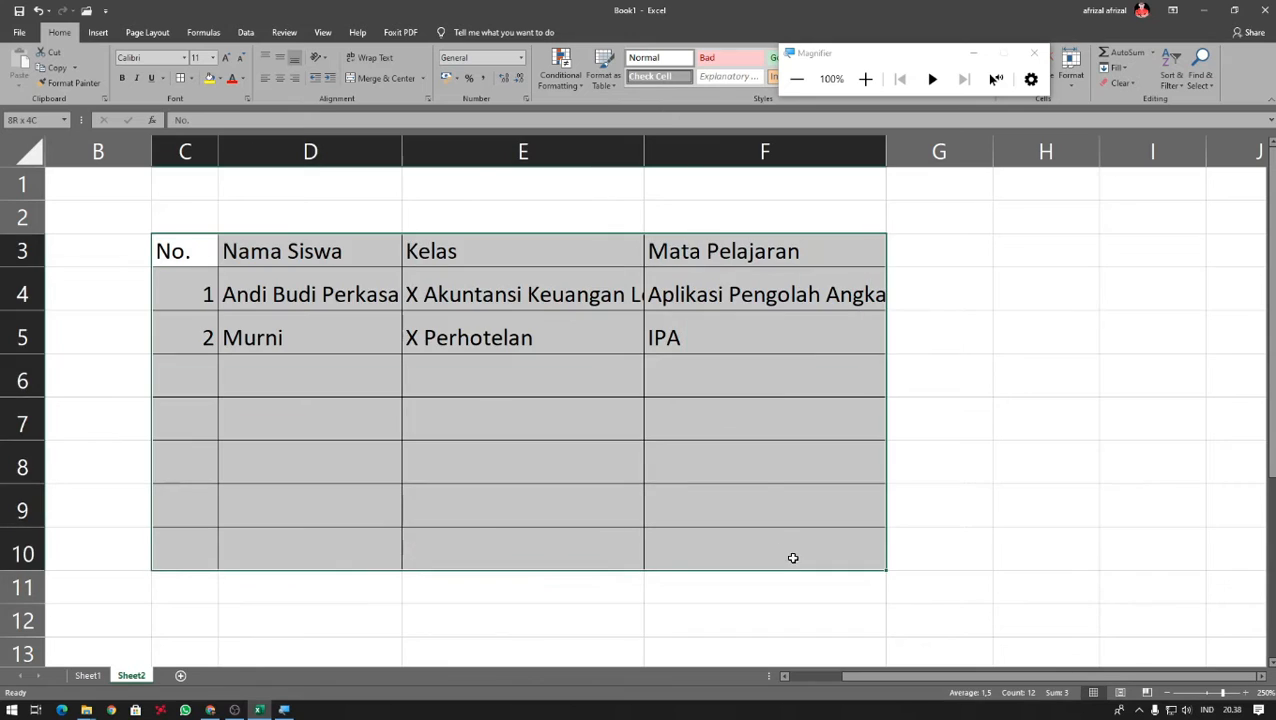
{"action": "left_click", "coordinate": [763, 490]}
{"action": "left_click", "coordinate": [542, 294]}
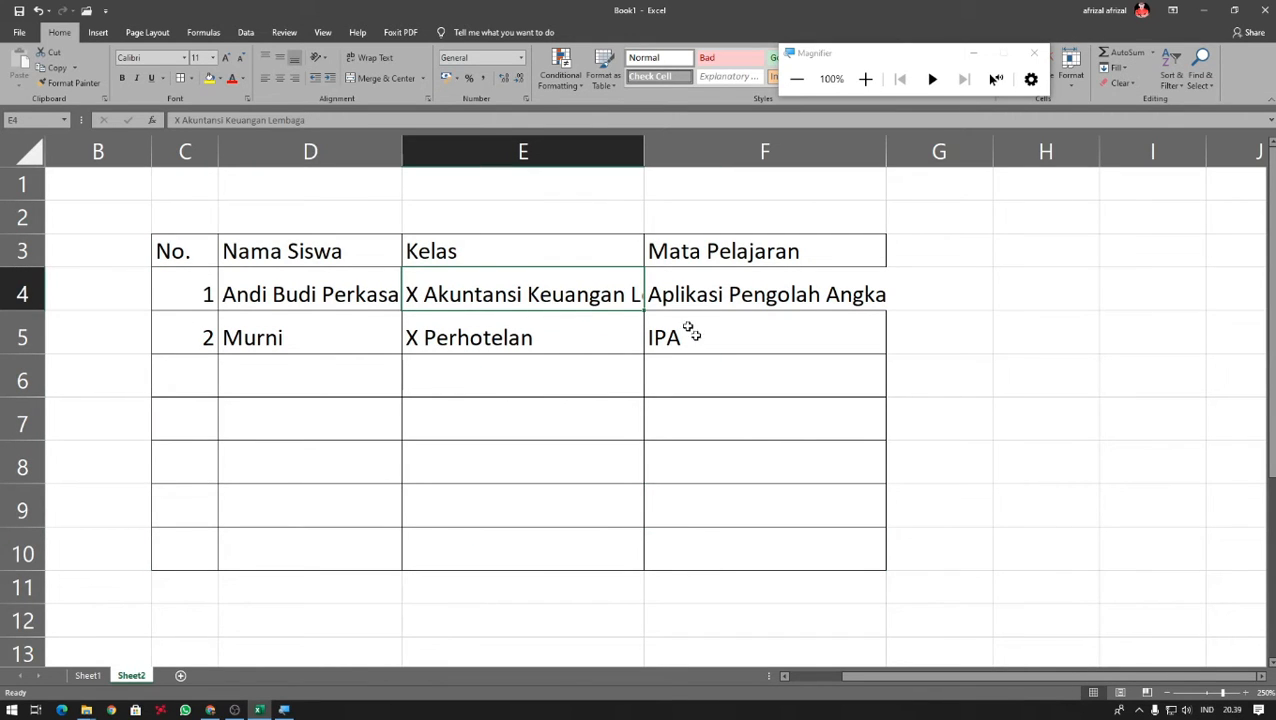
{"action": "left_click", "coordinate": [735, 295]}
{"action": "left_click", "coordinate": [804, 325]}
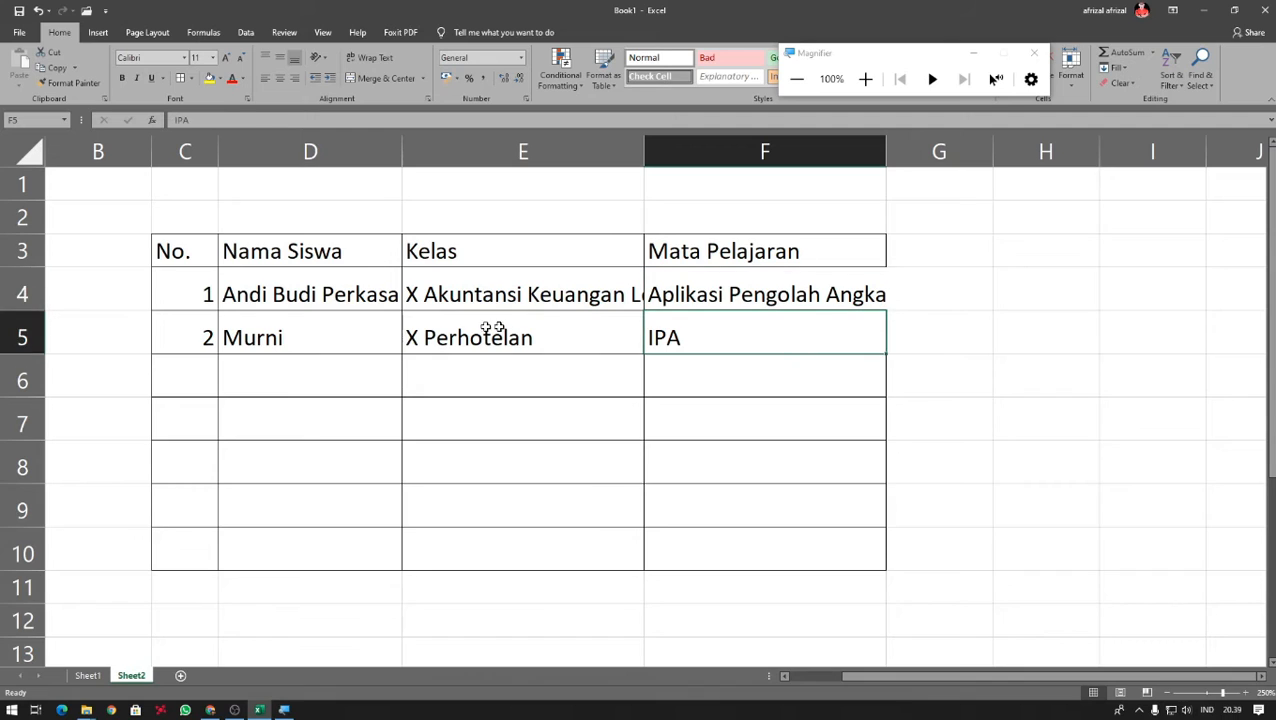
{"action": "left_click", "coordinate": [525, 308]}
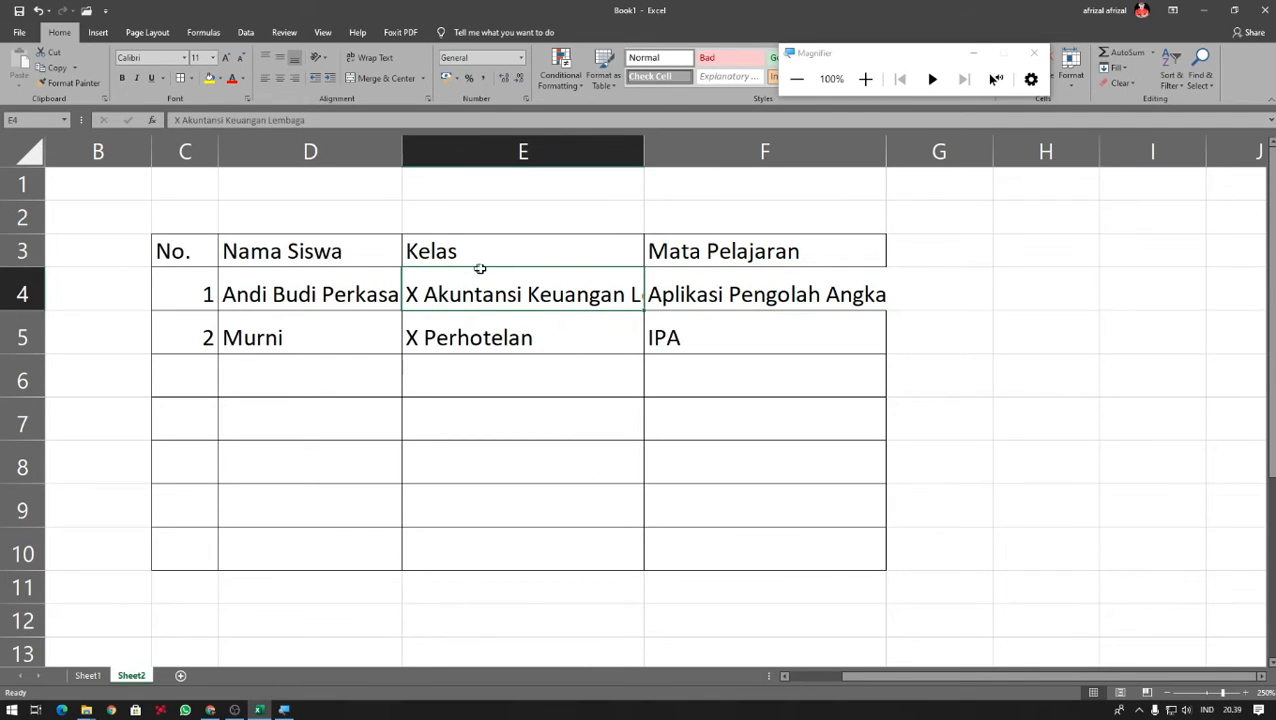
{"action": "left_click", "coordinate": [681, 296]}
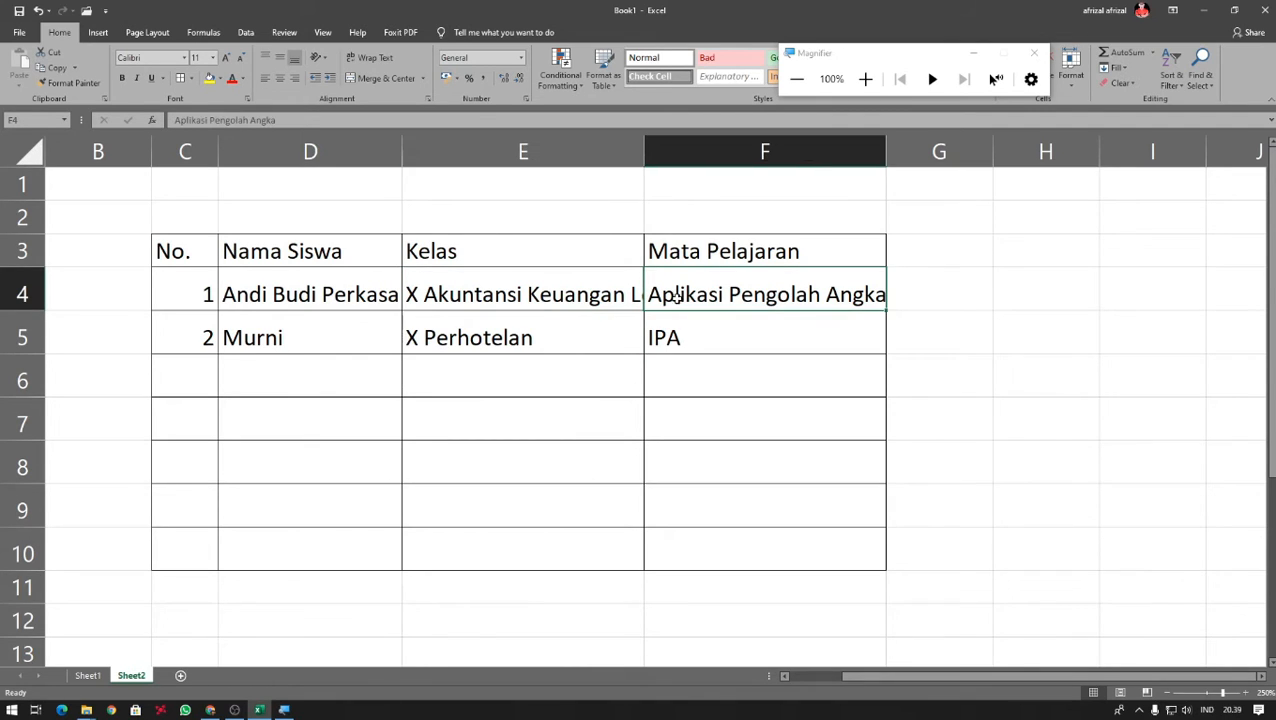
{"action": "left_click", "coordinate": [865, 79]}
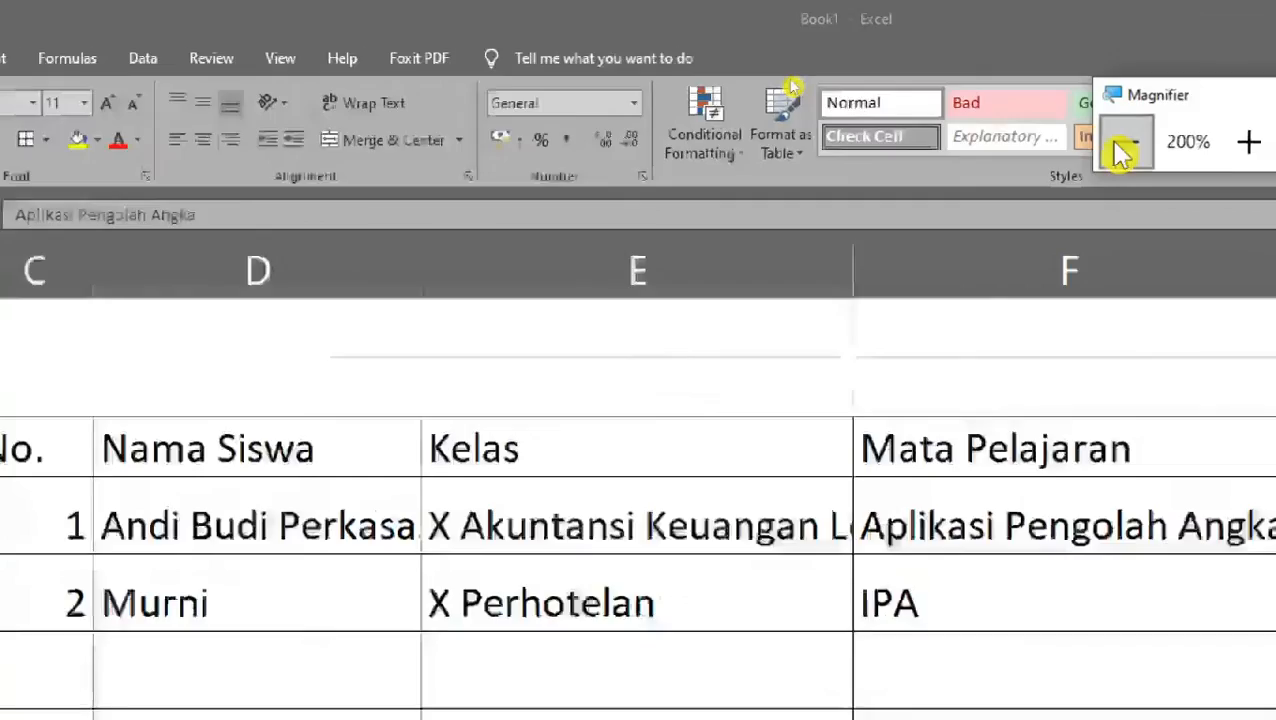
{"action": "left_click", "coordinate": [1125, 157]}
- Wrap the text of the class entry in E4
{"action": "left_click", "coordinate": [565, 294]}
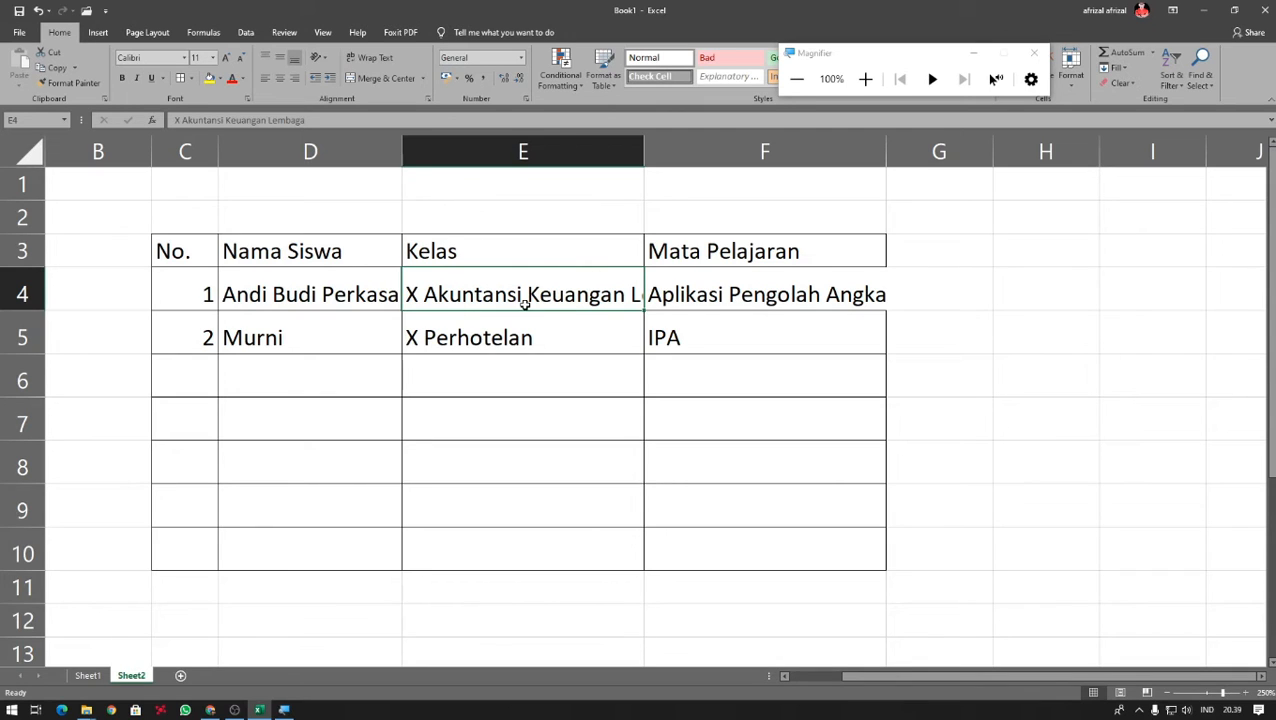
{"action": "left_click_drag", "start_coordinate": [525, 320], "coordinate": [538, 457]}
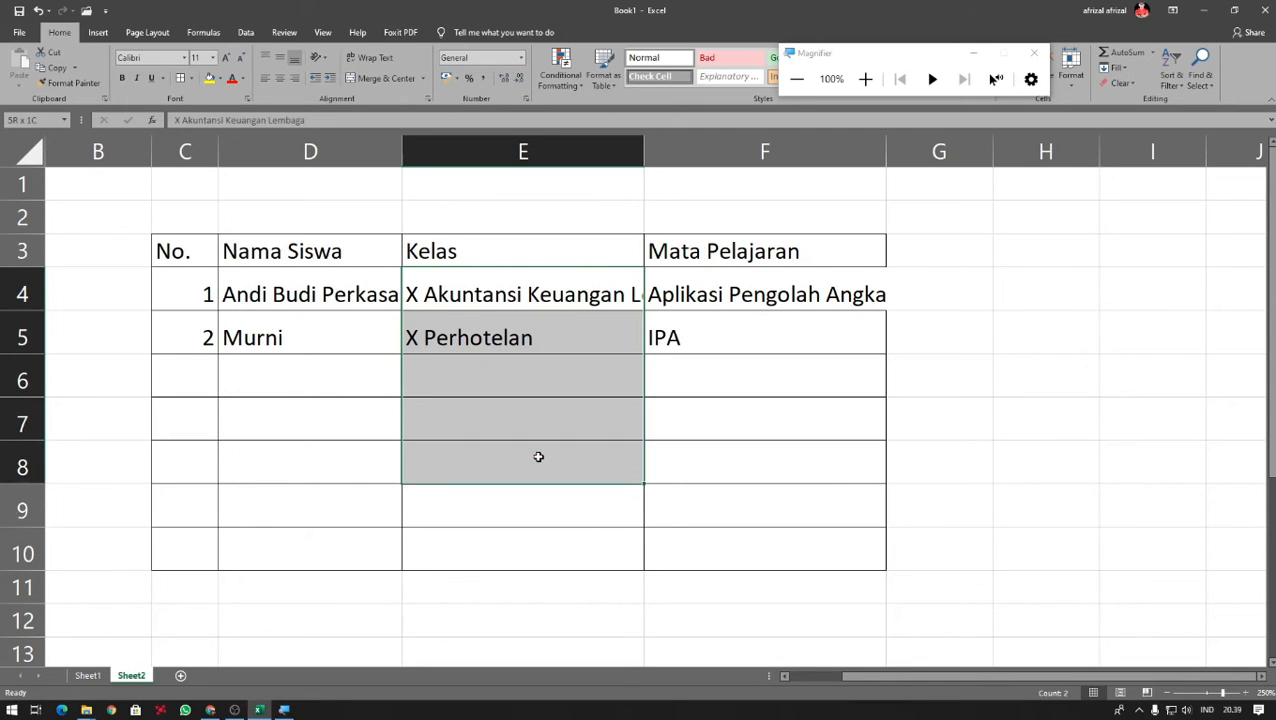
{"action": "left_click", "coordinate": [549, 298]}
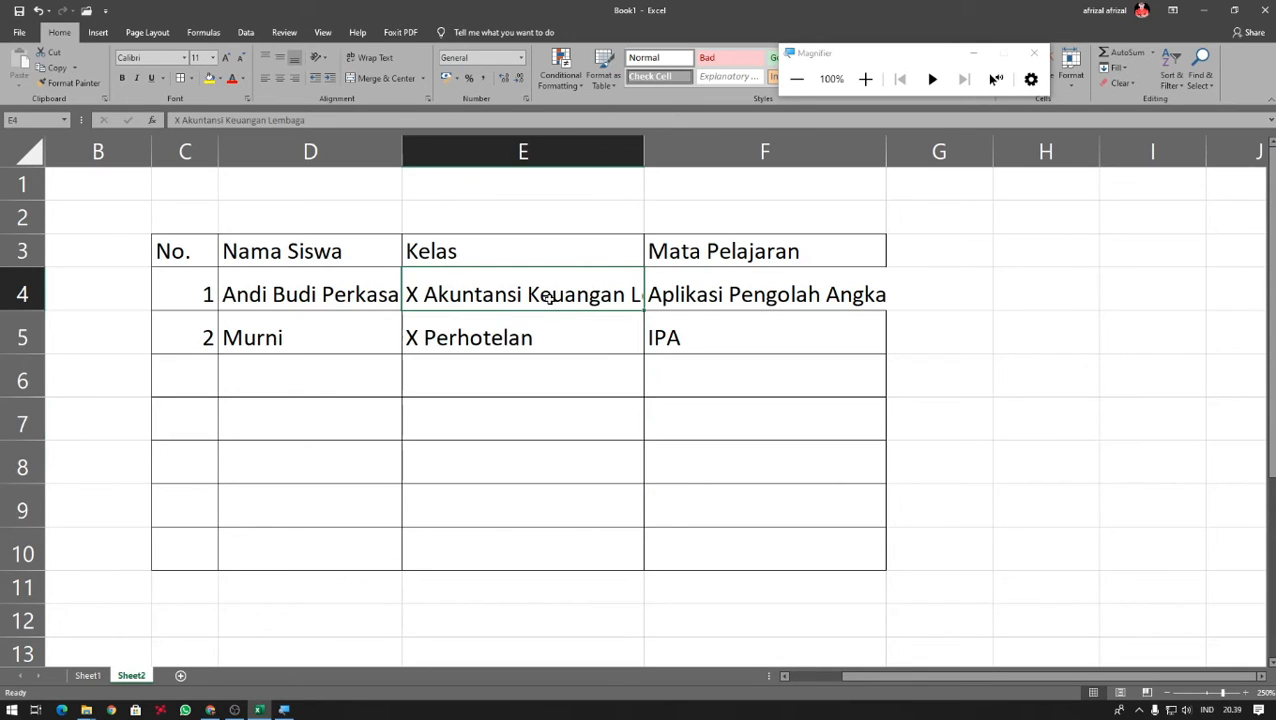
{"action": "left_click", "coordinate": [381, 58]}
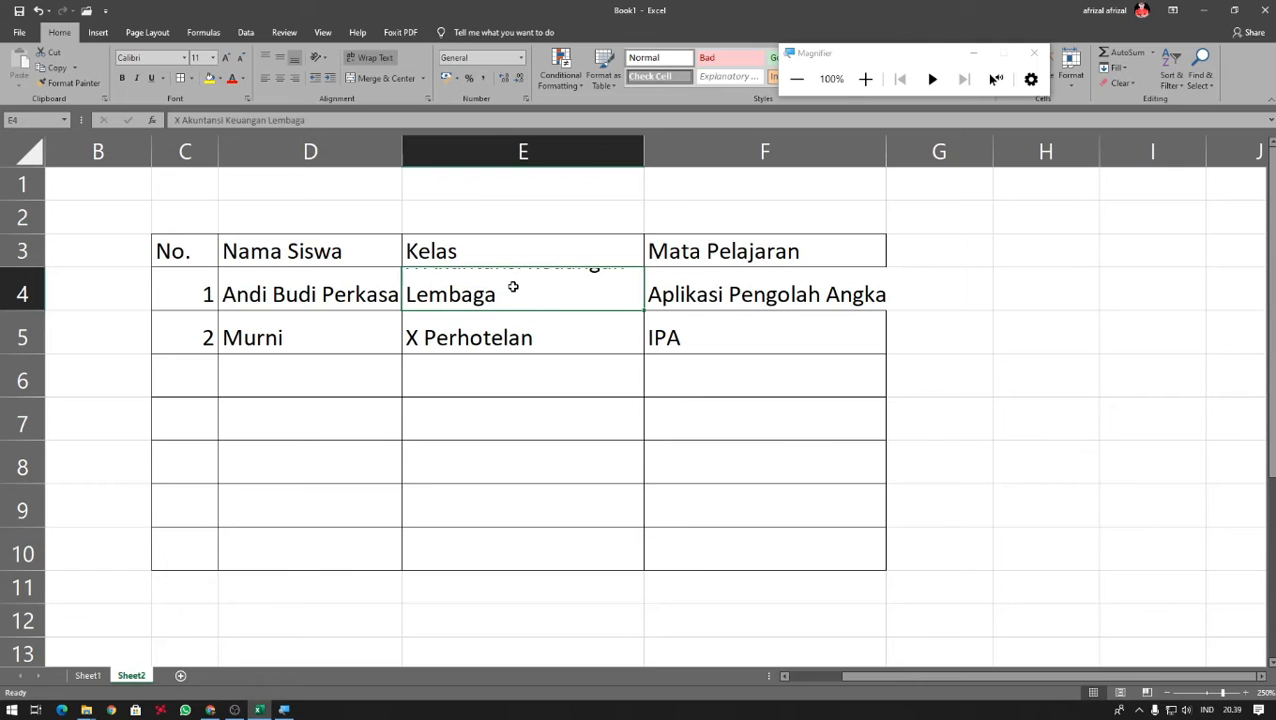
- Set the height of row 4 to 30
{"action": "right_click", "coordinate": [43, 294]}
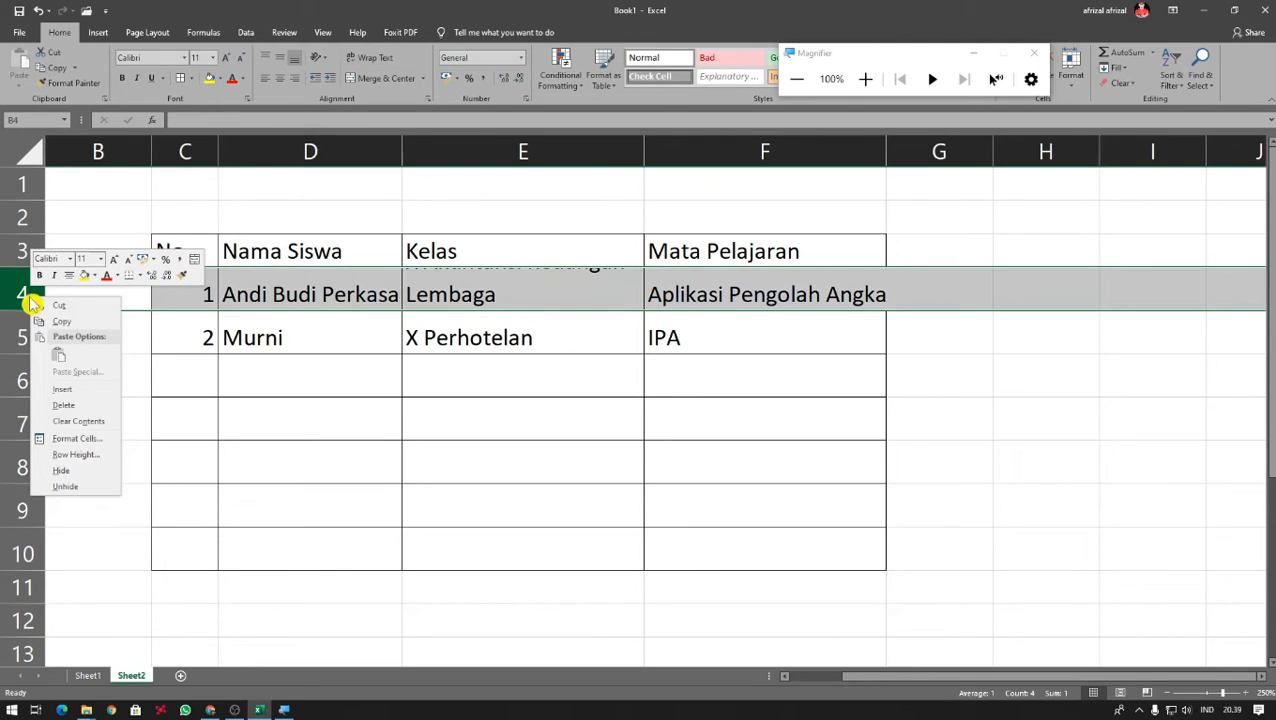
{"action": "left_click", "coordinate": [62, 457]}
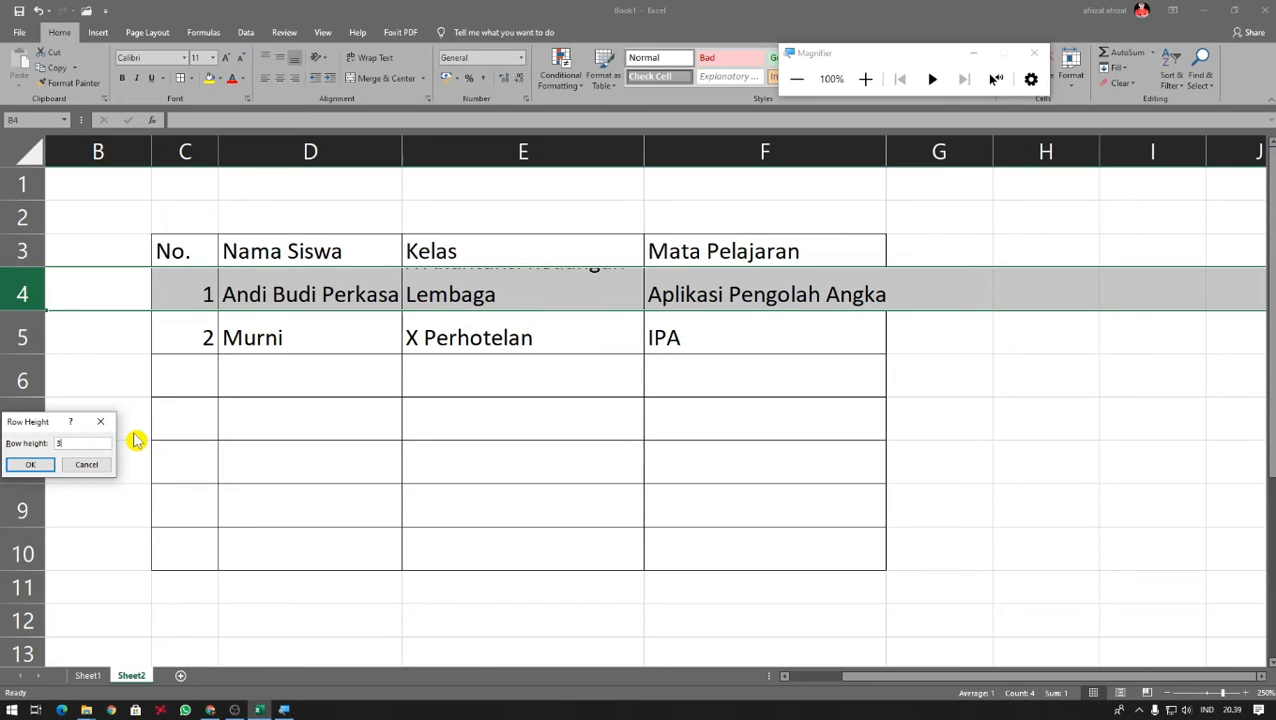
{"action": "type", "text": "30"}
{"action": "key", "text": "Return"}
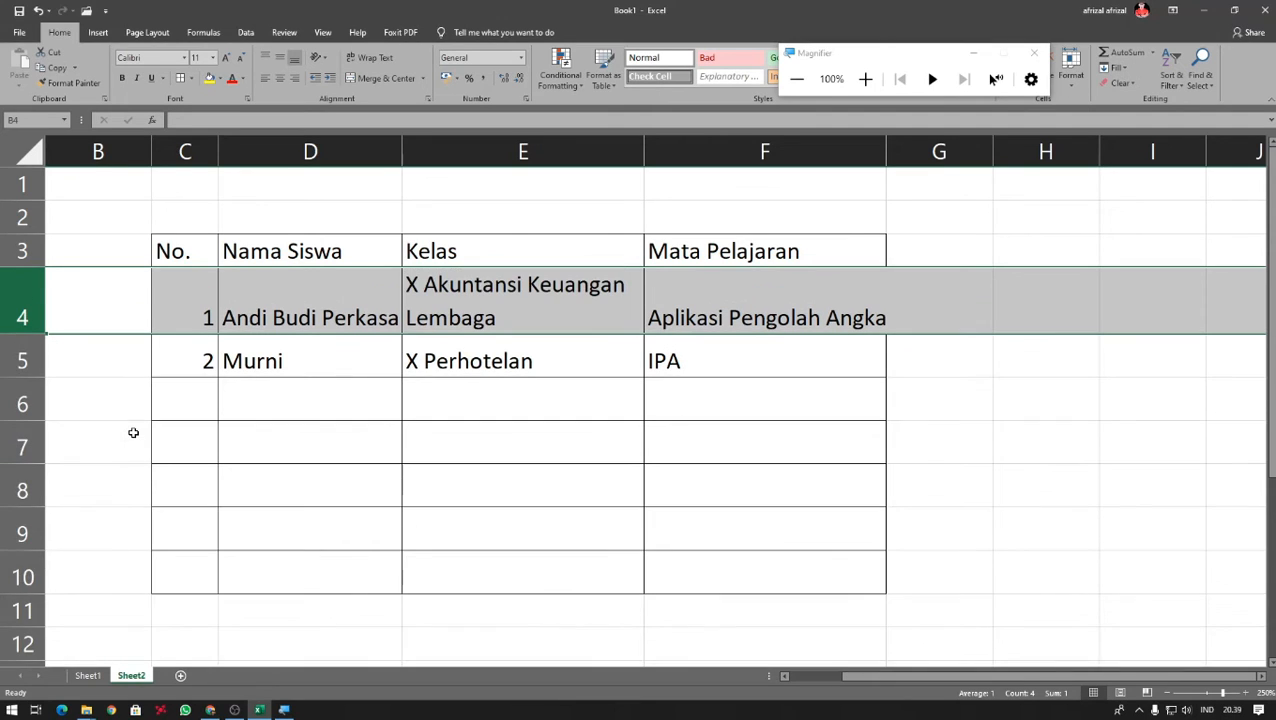
- Wrap the text of the subject entry in F4
{"action": "left_click", "coordinate": [672, 320]}
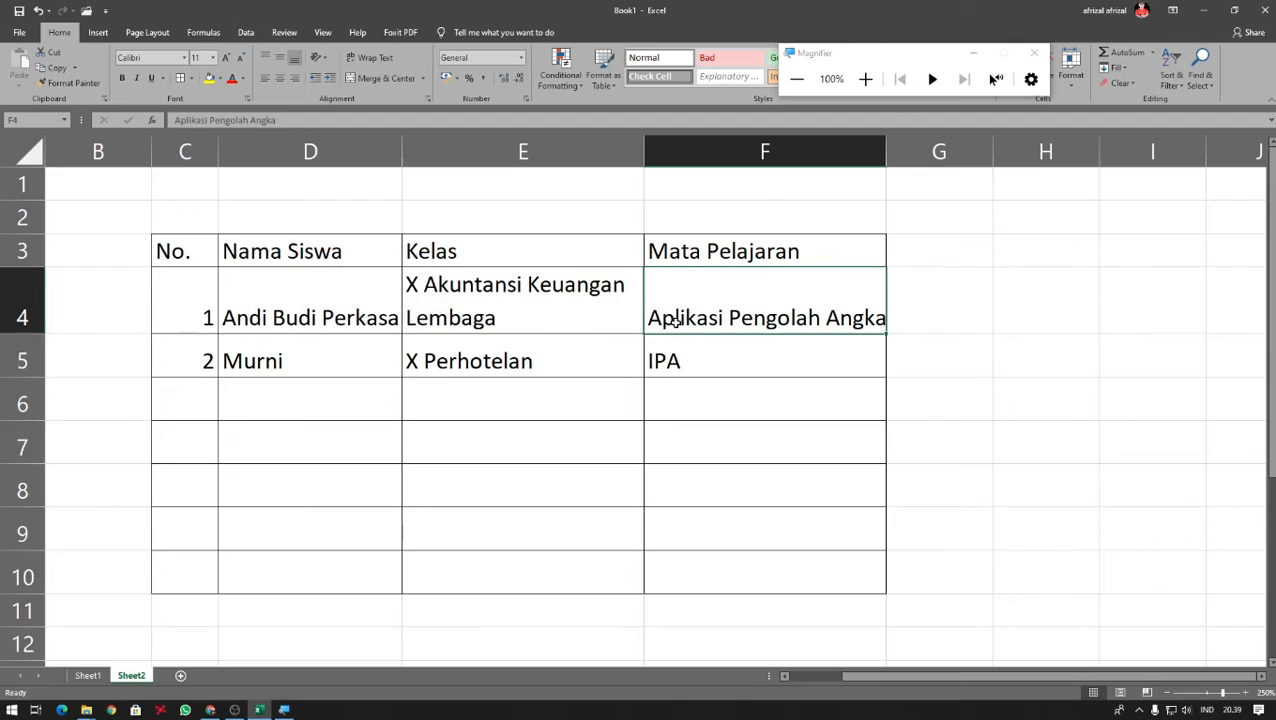
{"action": "left_click", "coordinate": [370, 57]}
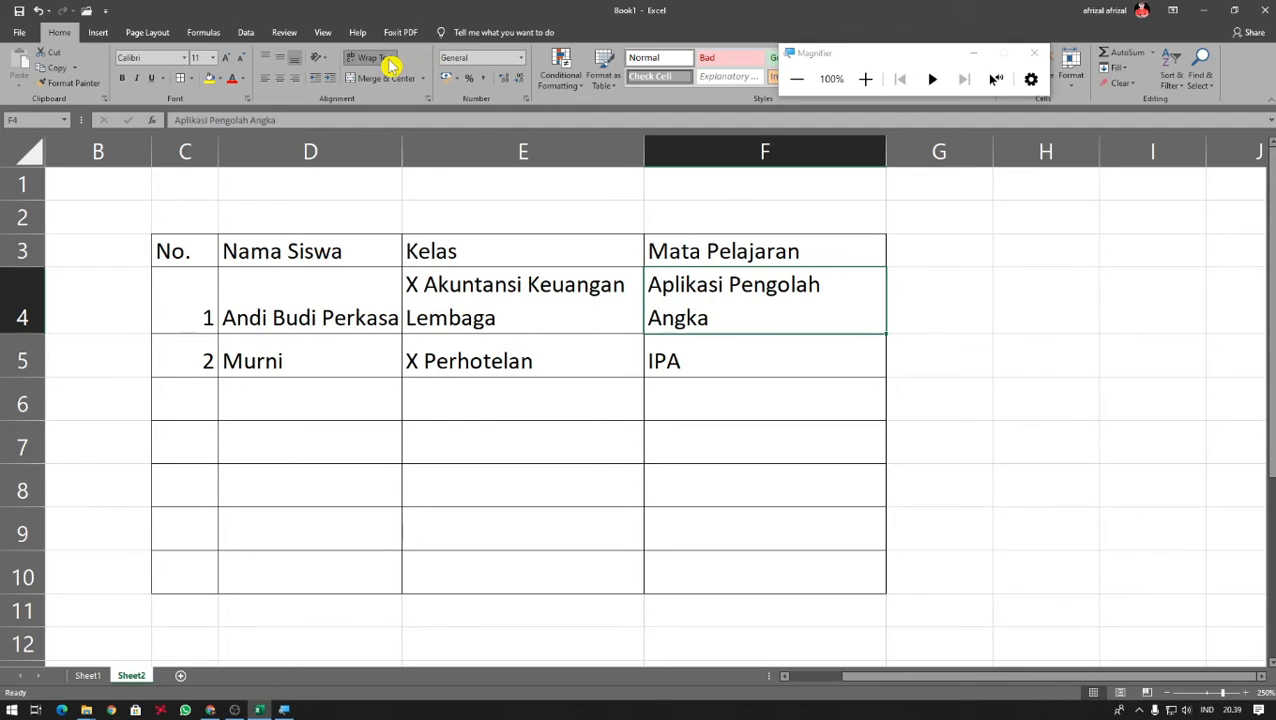
{"action": "left_click", "coordinate": [584, 407]}
- Align the number in C4 and the student name in D4 to the top of their cells
{"action": "left_click", "coordinate": [338, 318]}
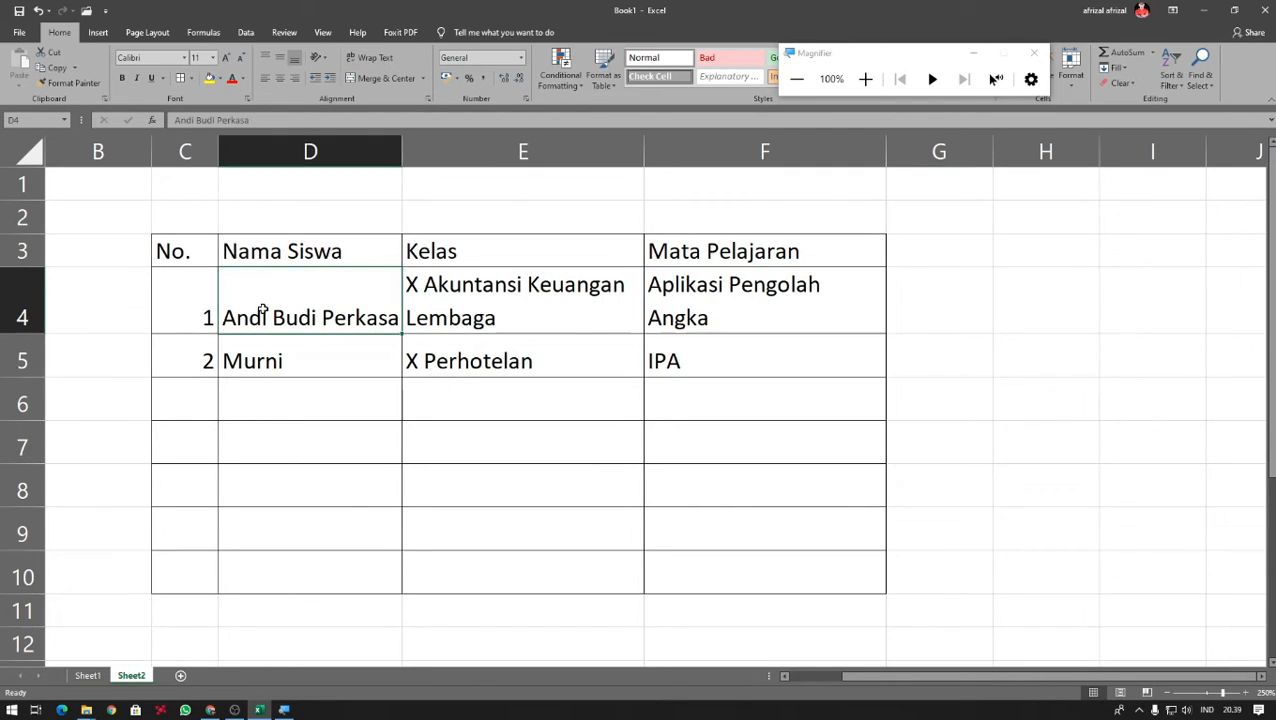
{"action": "left_click", "coordinate": [177, 290]}
{"action": "left_click", "coordinate": [262, 312]}
{"action": "left_click_drag", "start_coordinate": [189, 274], "coordinate": [655, 322]}
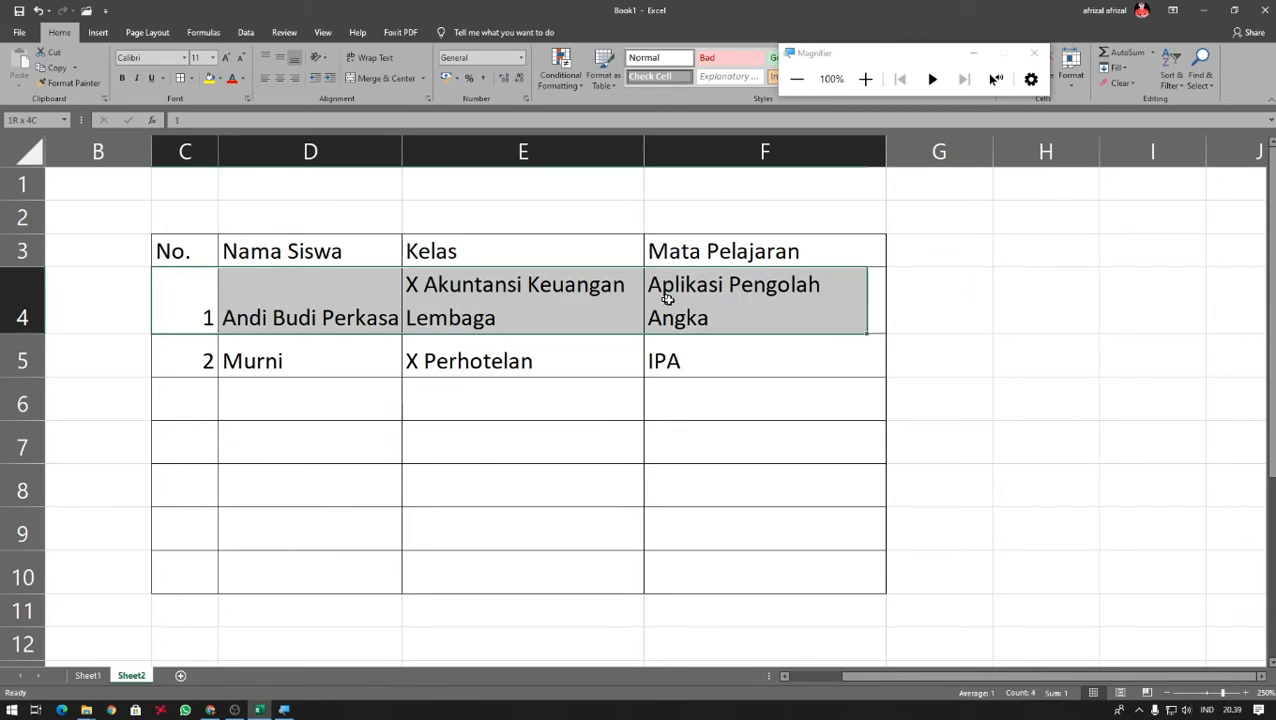
{"action": "left_click", "coordinate": [286, 301]}
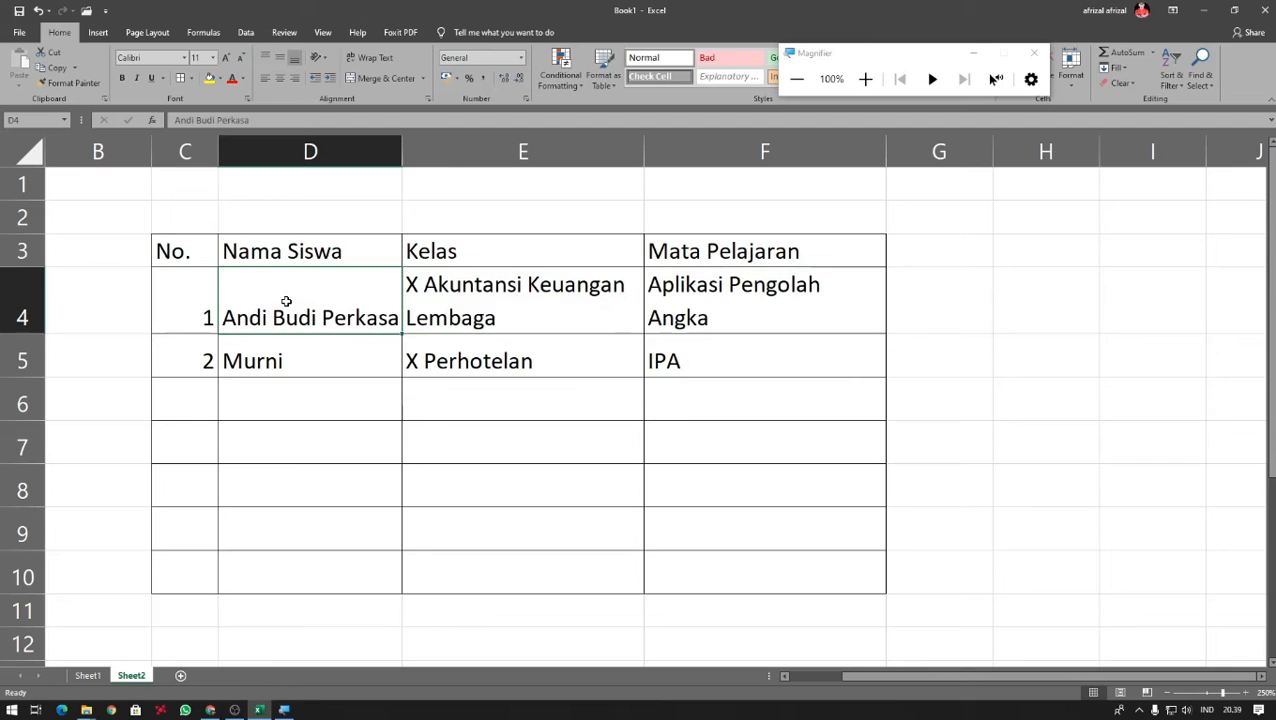
{"action": "left_click", "coordinate": [266, 61]}
{"action": "left_click", "coordinate": [196, 313]}
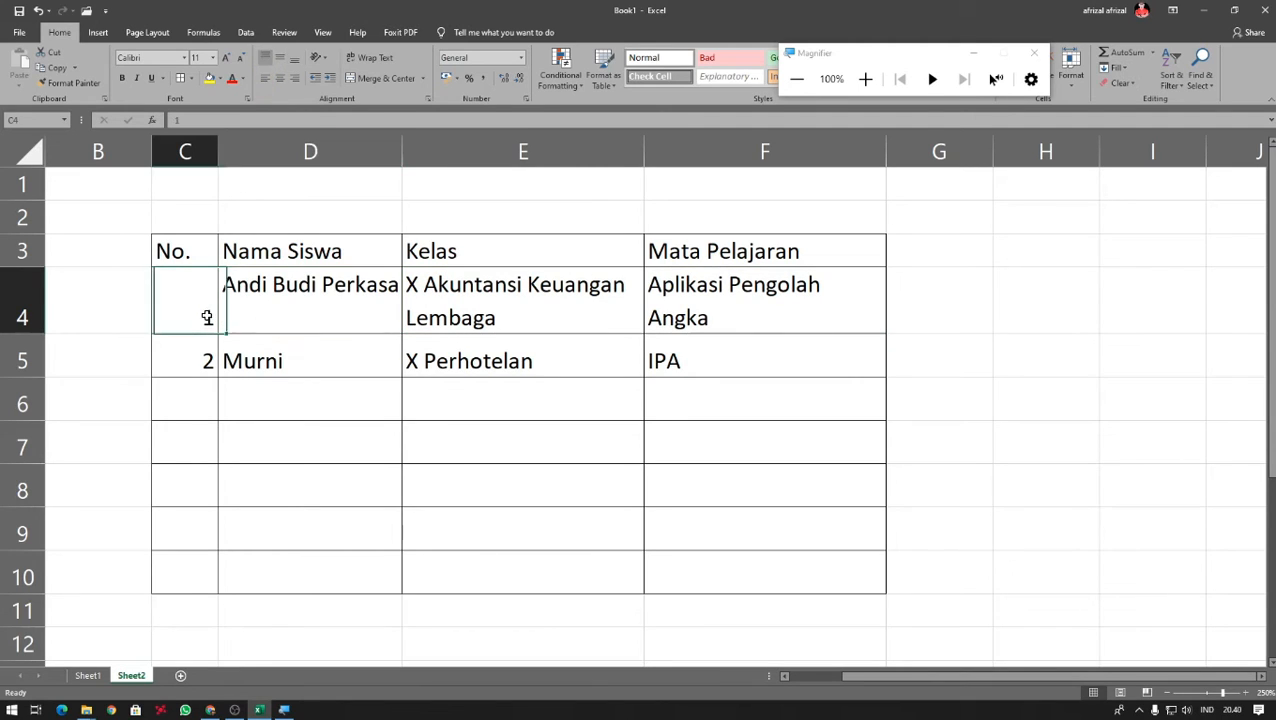
{"action": "left_click", "coordinate": [296, 290]}
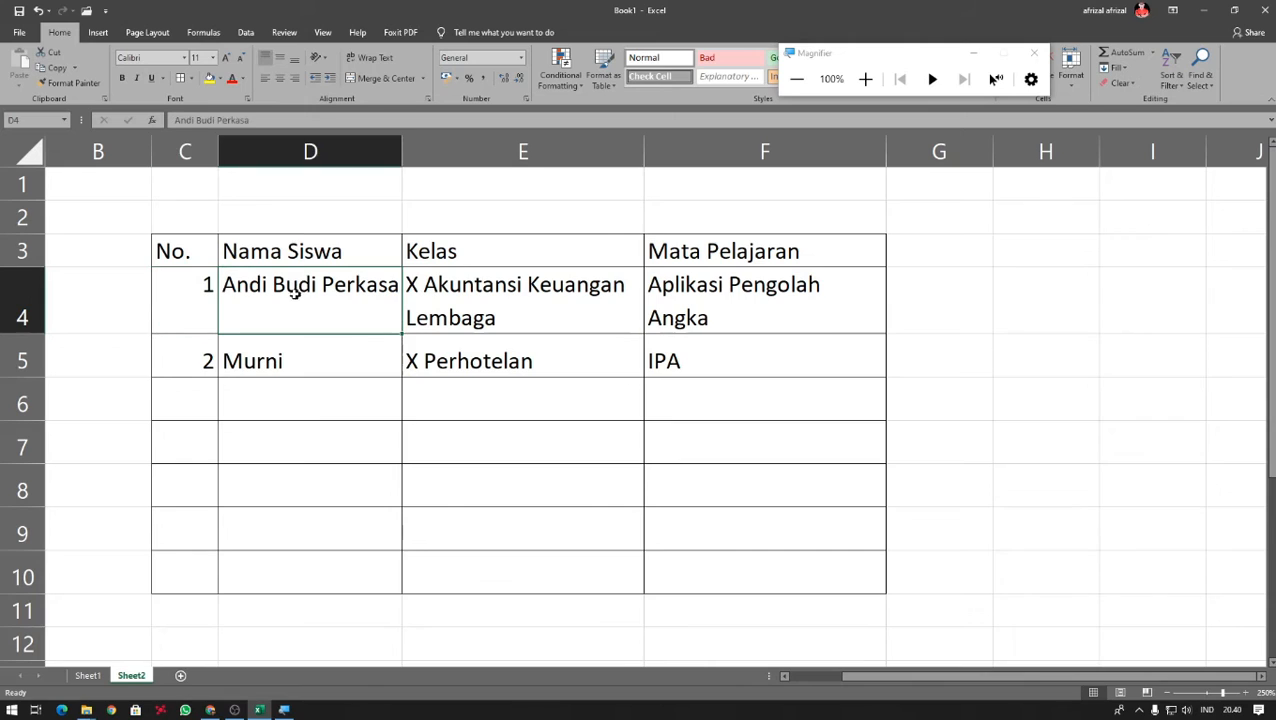
- Center the entries in C4:F4 horizontally
{"action": "left_click_drag", "start_coordinate": [191, 293], "coordinate": [800, 300]}
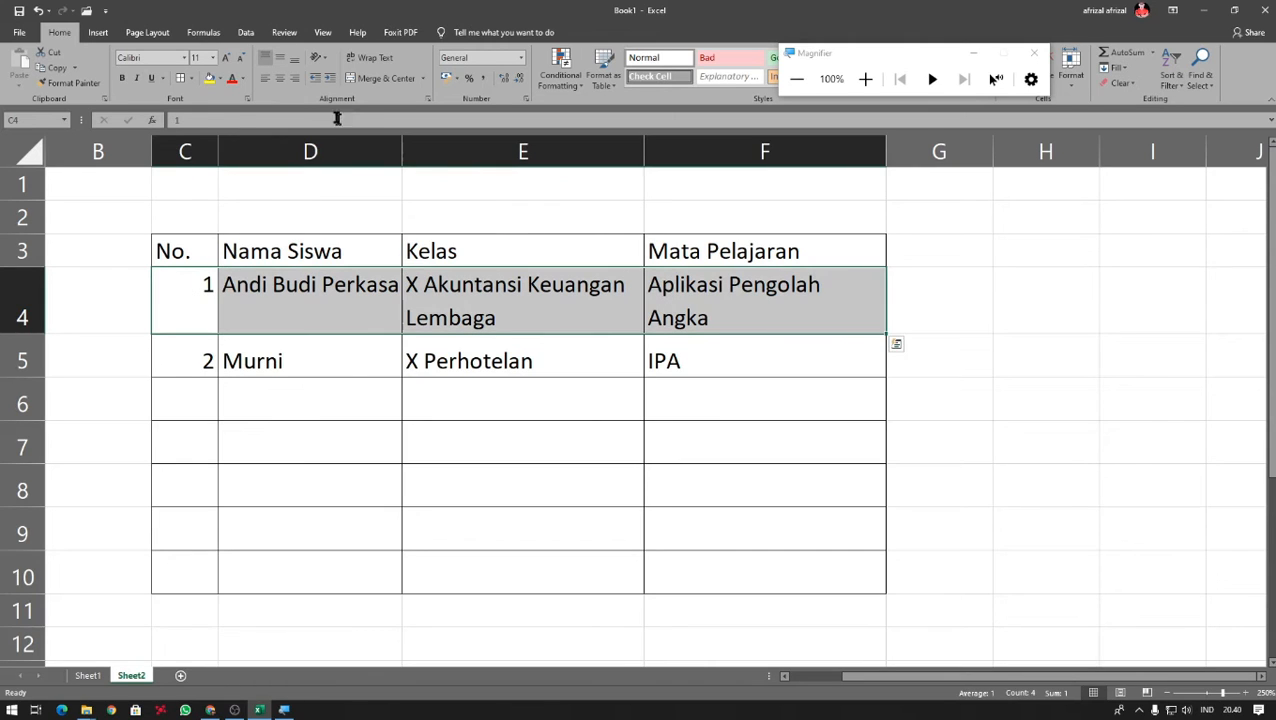
{"action": "left_click", "coordinate": [283, 80]}
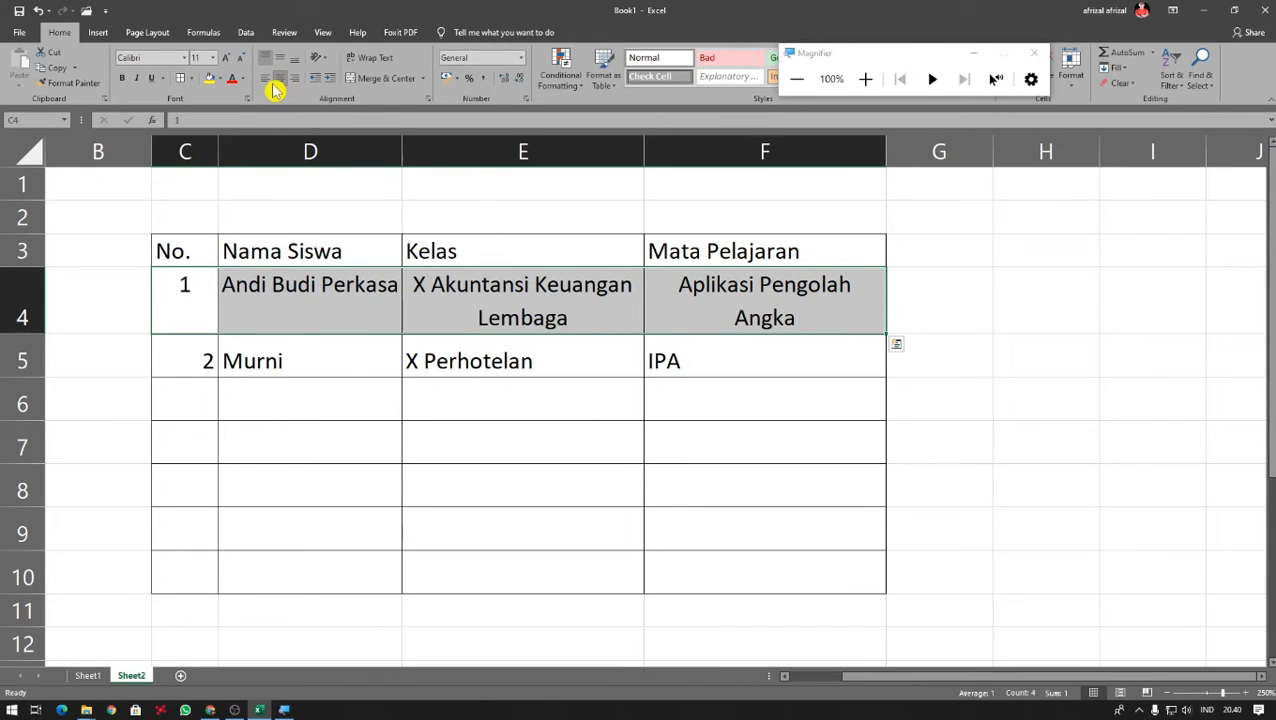
- Try middle alignment on the entries in C4:F4, and undo it
{"action": "left_click", "coordinate": [281, 61]}
{"action": "left_click", "coordinate": [482, 448]}
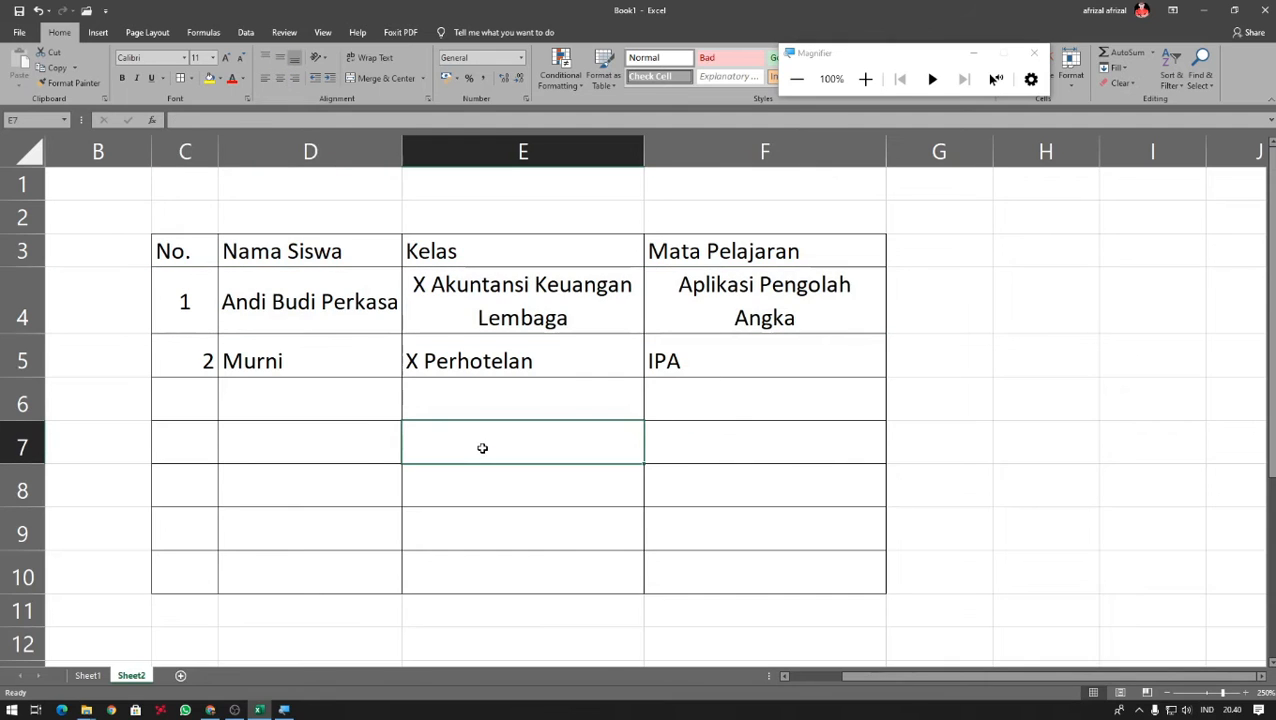
{"action": "key", "text": "ctrl+z"}
{"action": "left_click", "coordinate": [379, 319]}
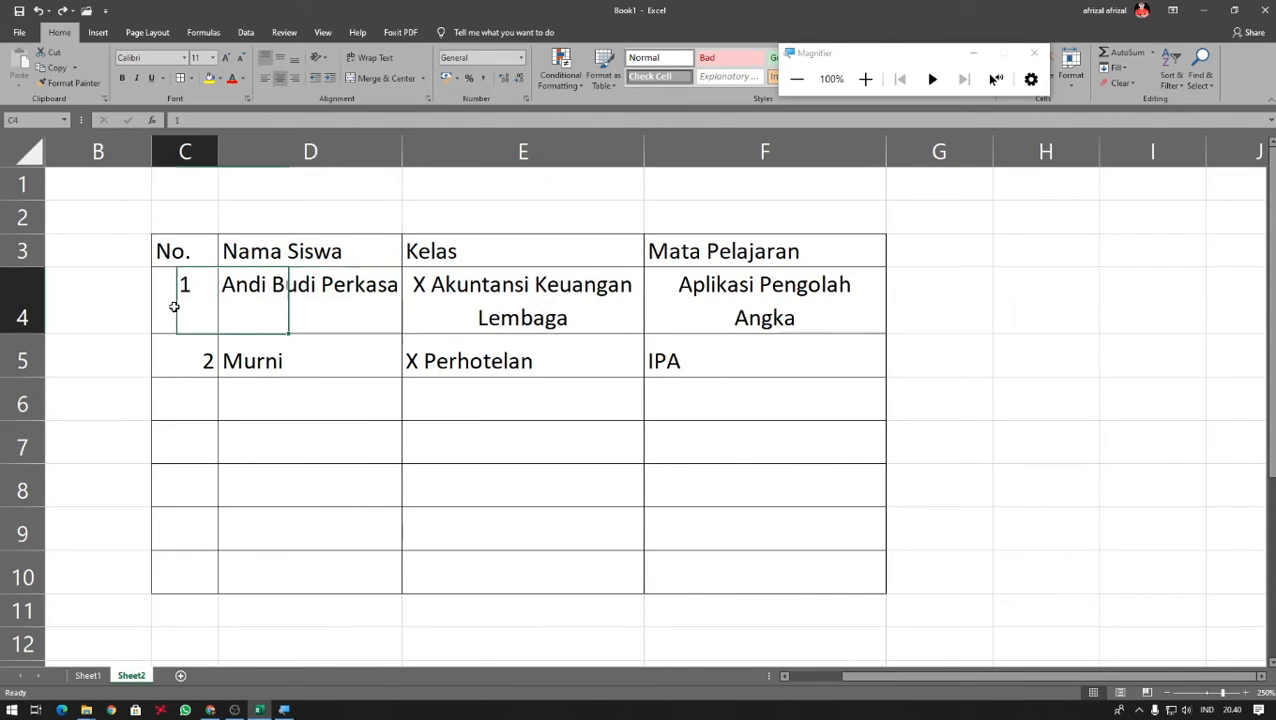
{"action": "left_click_drag", "start_coordinate": [179, 305], "coordinate": [706, 308]}
{"action": "left_click", "coordinate": [550, 396]}
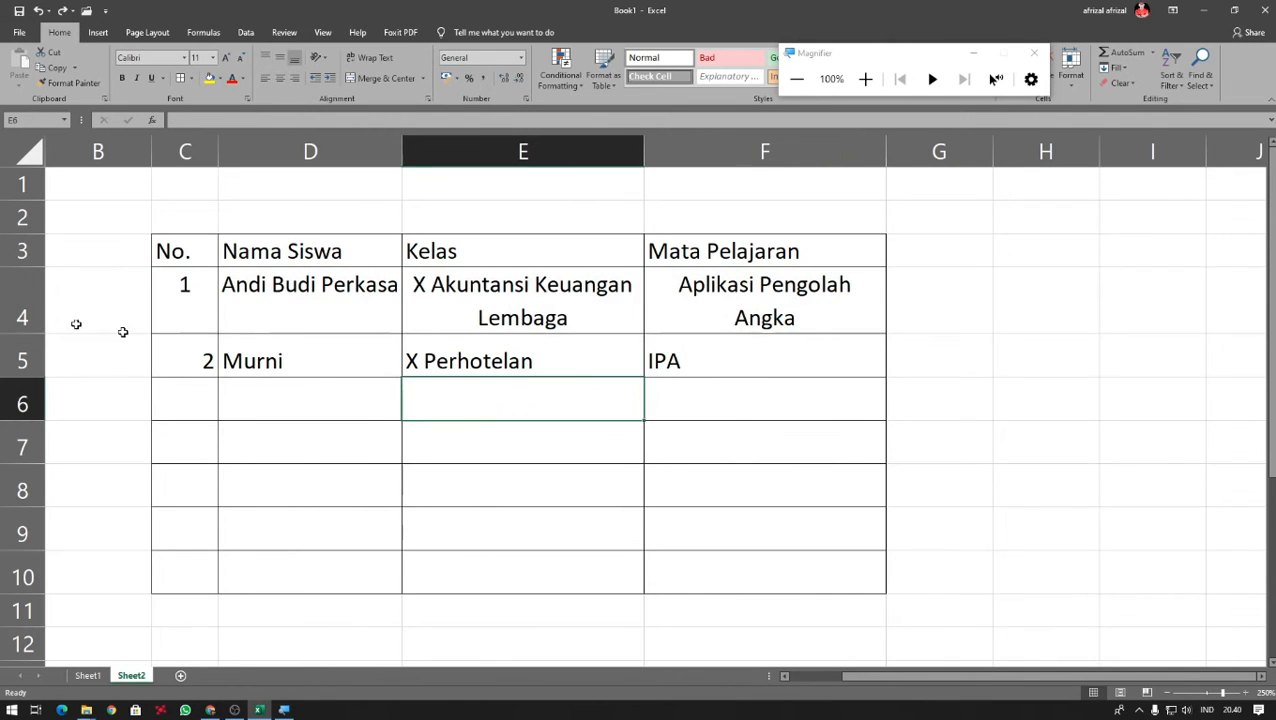
- Review the sizing options offered for row 4, for columns B through G and for rows 1 through 8
{"action": "right_click", "coordinate": [22, 318]}
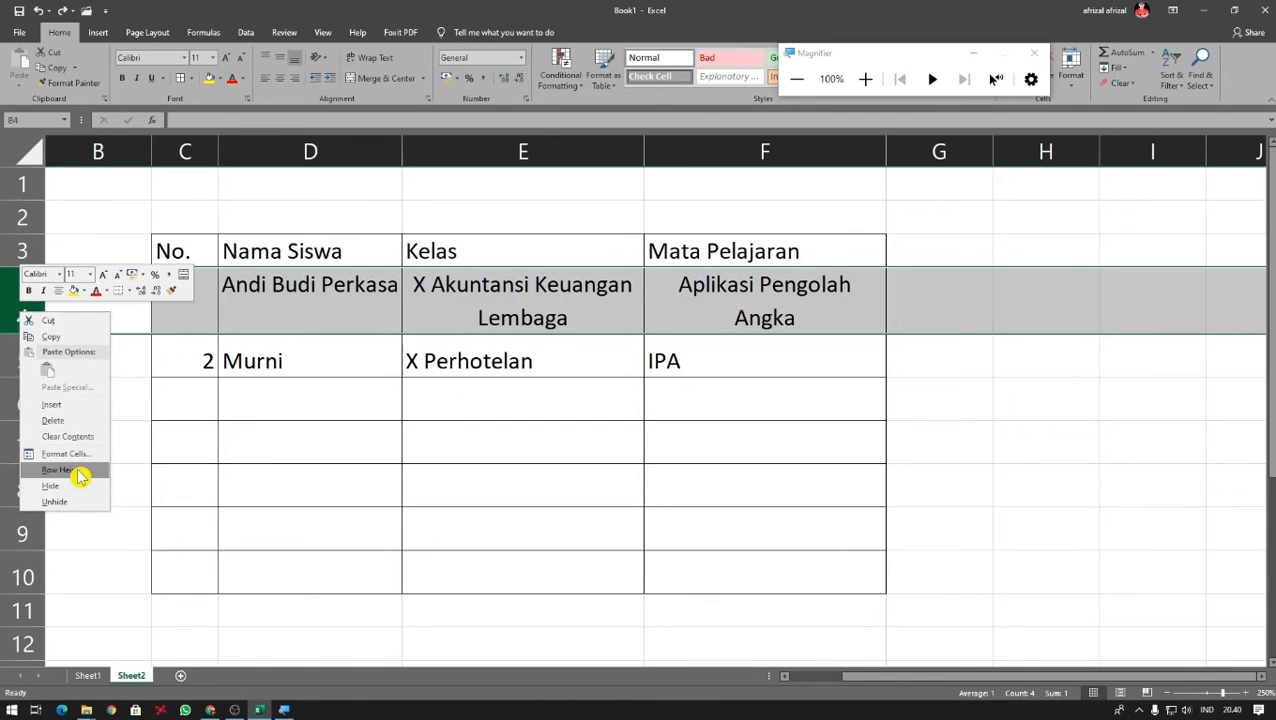
{"action": "key", "text": "Escape"}
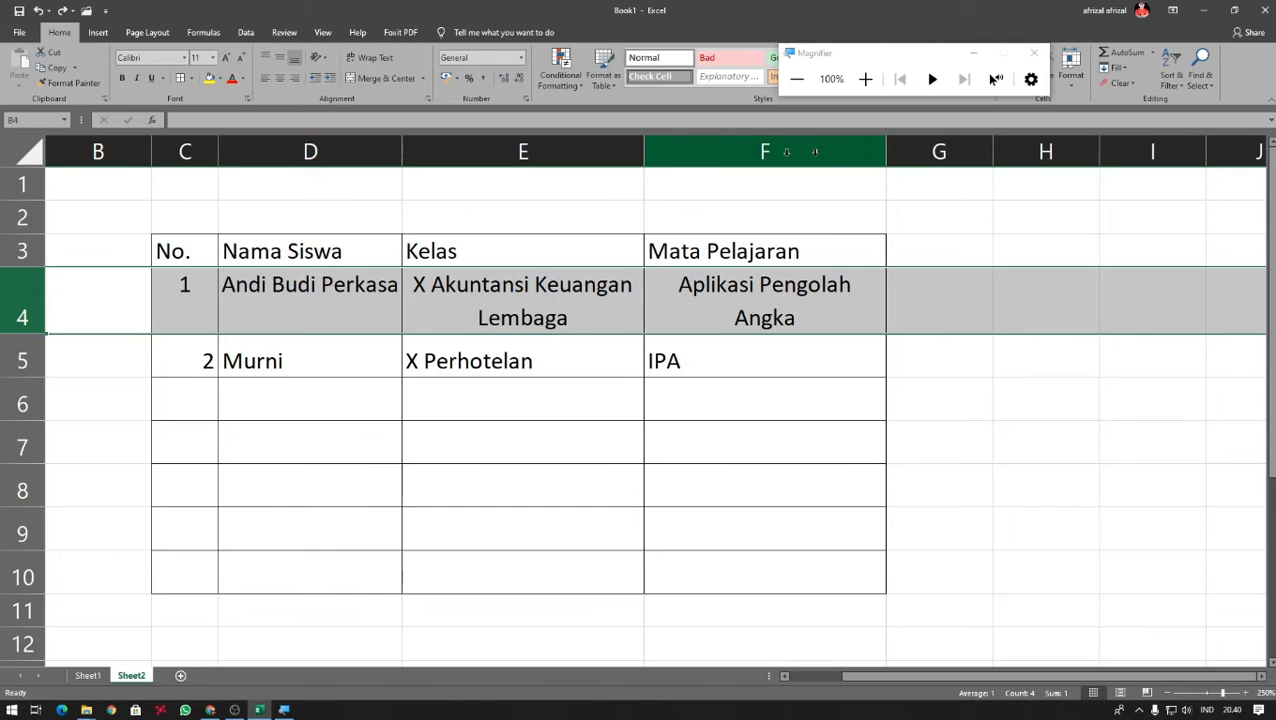
{"action": "left_click_drag", "start_coordinate": [118, 151], "coordinate": [945, 151]}
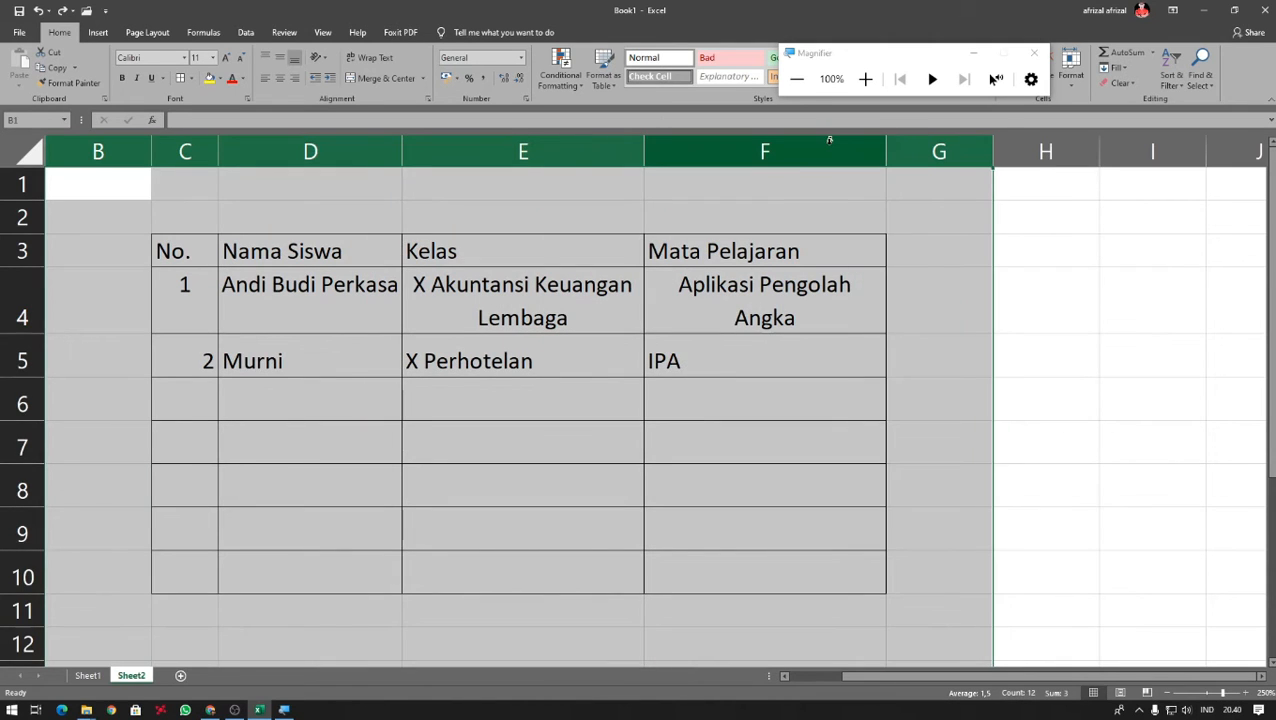
{"action": "right_click", "coordinate": [828, 150]}
{"action": "left_click", "coordinate": [856, 306]}
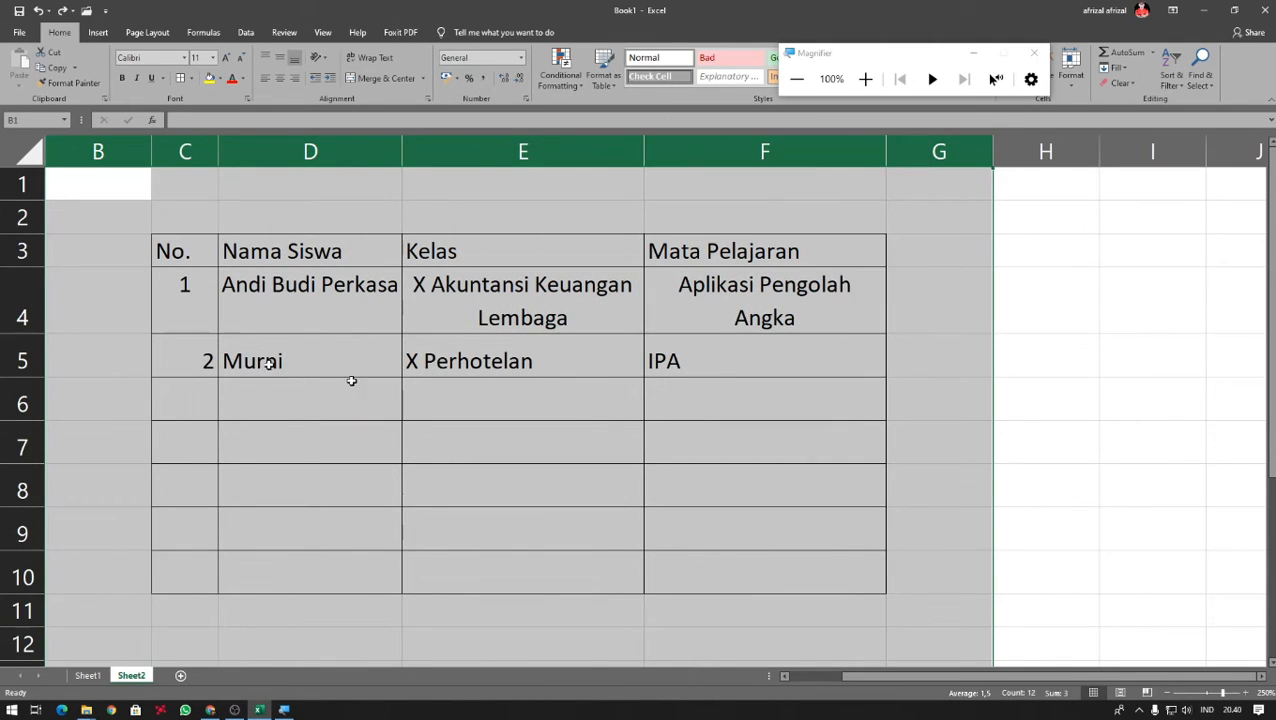
{"action": "left_click", "coordinate": [181, 309]}
{"action": "left_click_drag", "start_coordinate": [22, 184], "coordinate": [48, 470]}
{"action": "right_click", "coordinate": [30, 448]}
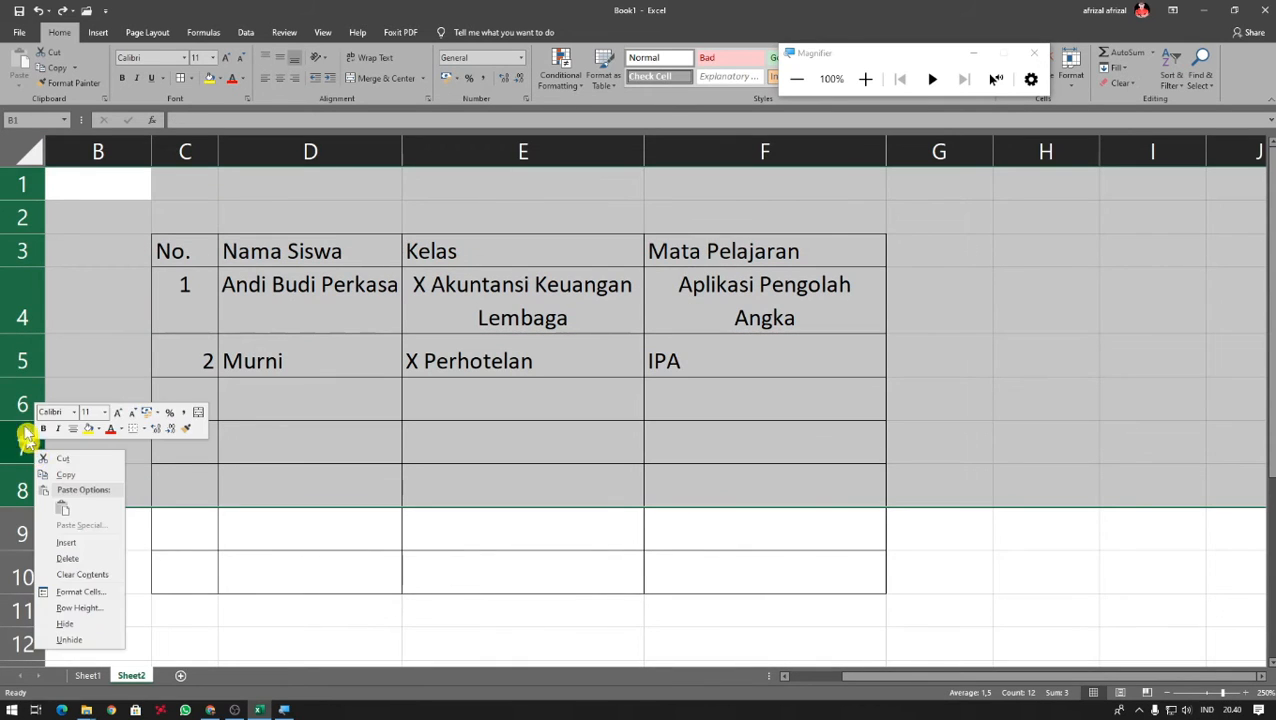
{"action": "left_click", "coordinate": [84, 329]}
{"action": "left_click", "coordinate": [34, 313]}
{"action": "left_click", "coordinate": [92, 397]}
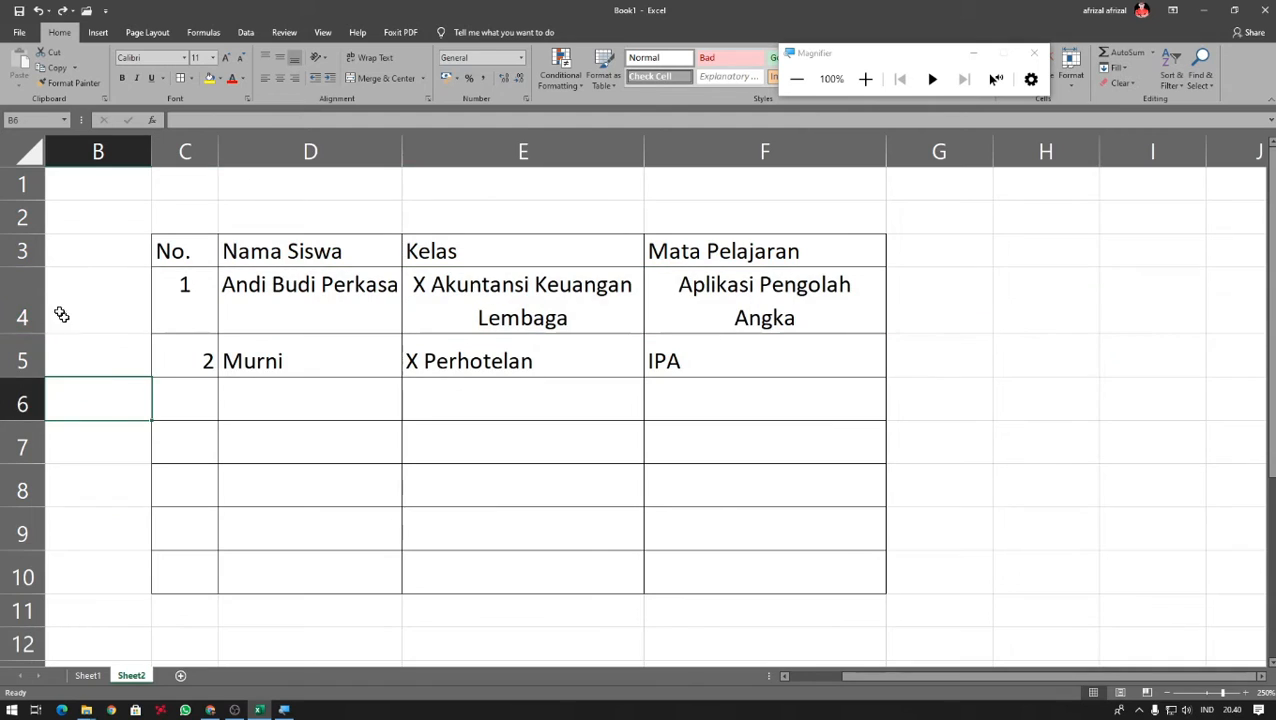
{"action": "left_click", "coordinate": [22, 317]}
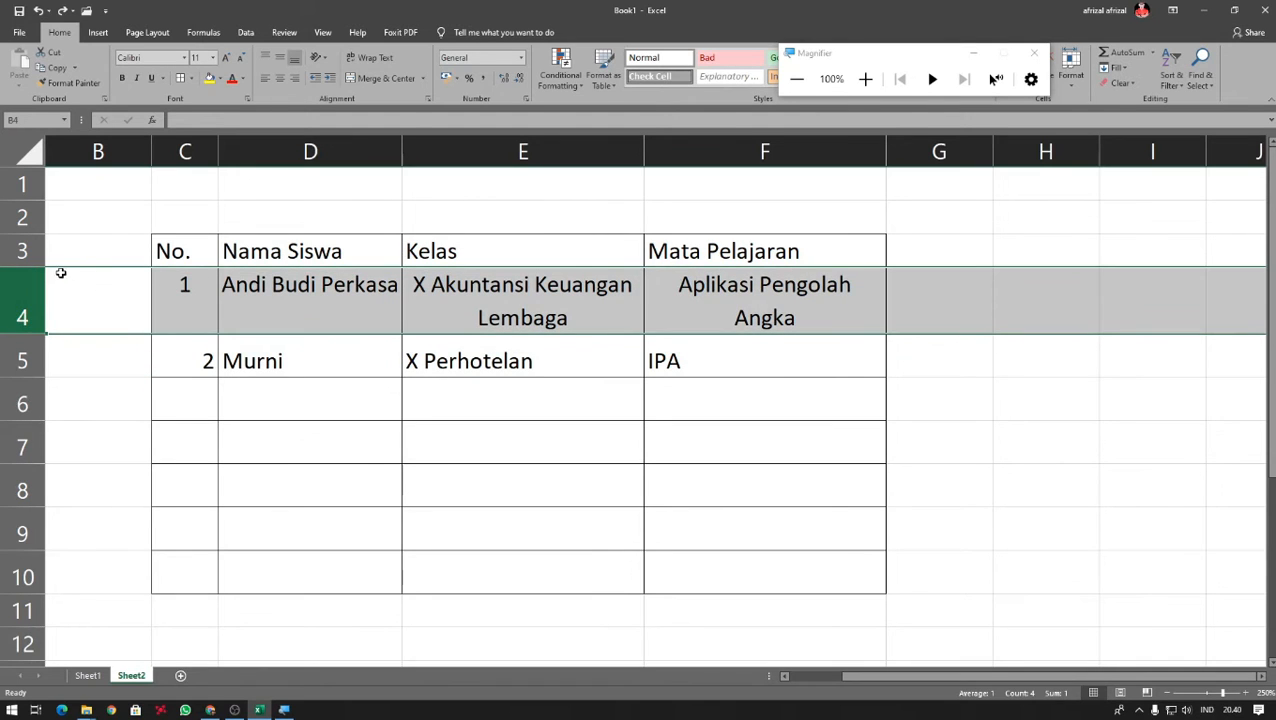
{"action": "left_click", "coordinate": [141, 386]}
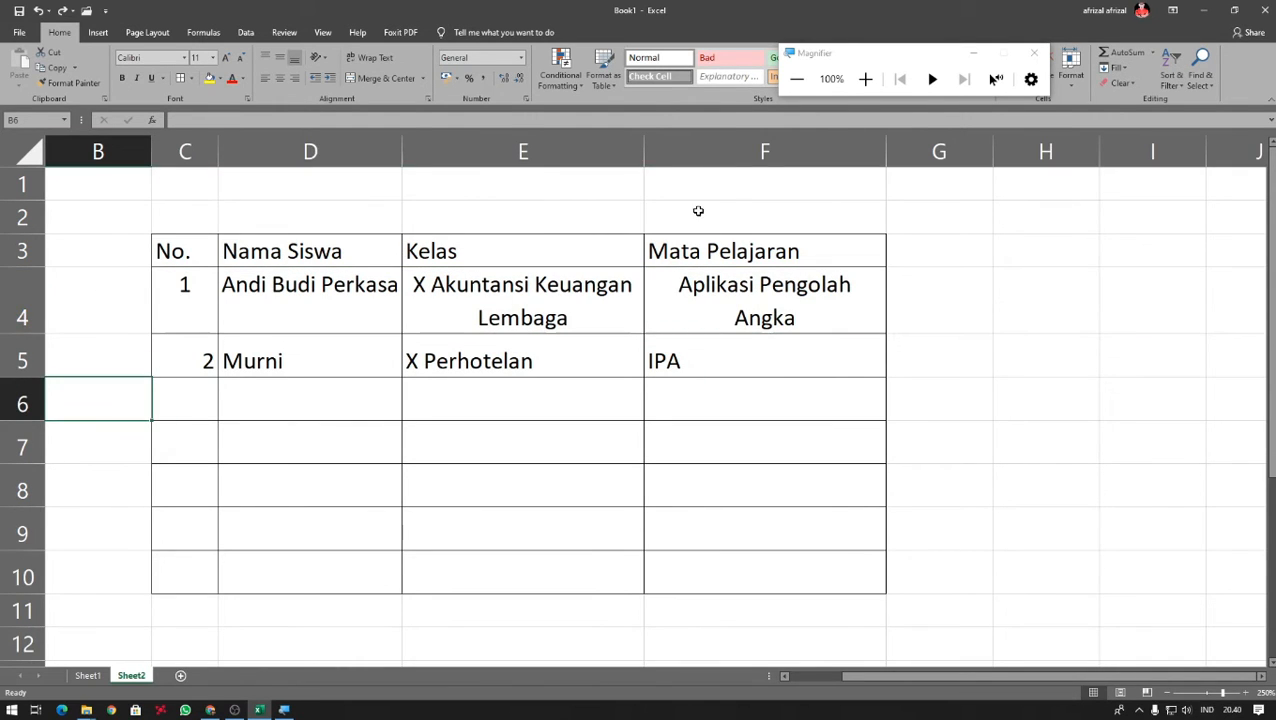
{"action": "left_click", "coordinate": [170, 418]}
{"action": "scroll", "coordinate": [170, 418], "scroll_direction": "down", "scroll_amount": 6, "text": "ctrl"}
{"action": "left_click", "coordinate": [262, 458]}
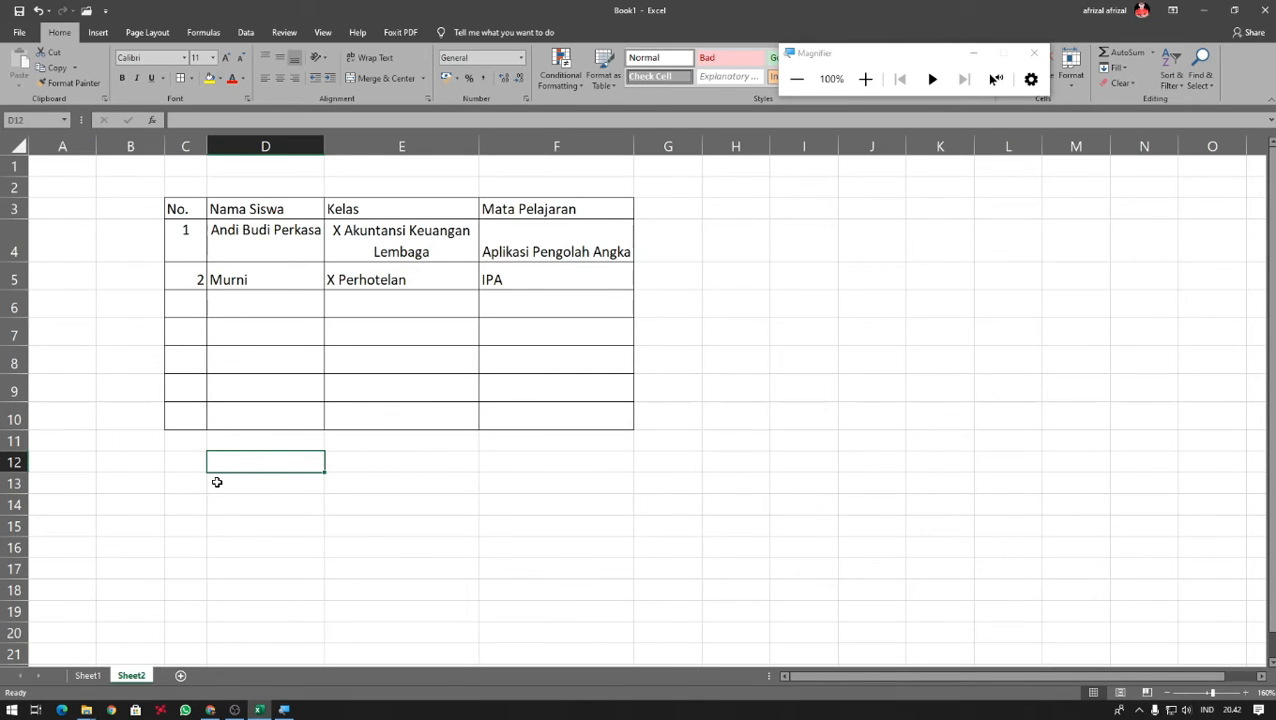
{"action": "left_click", "coordinate": [373, 510]}
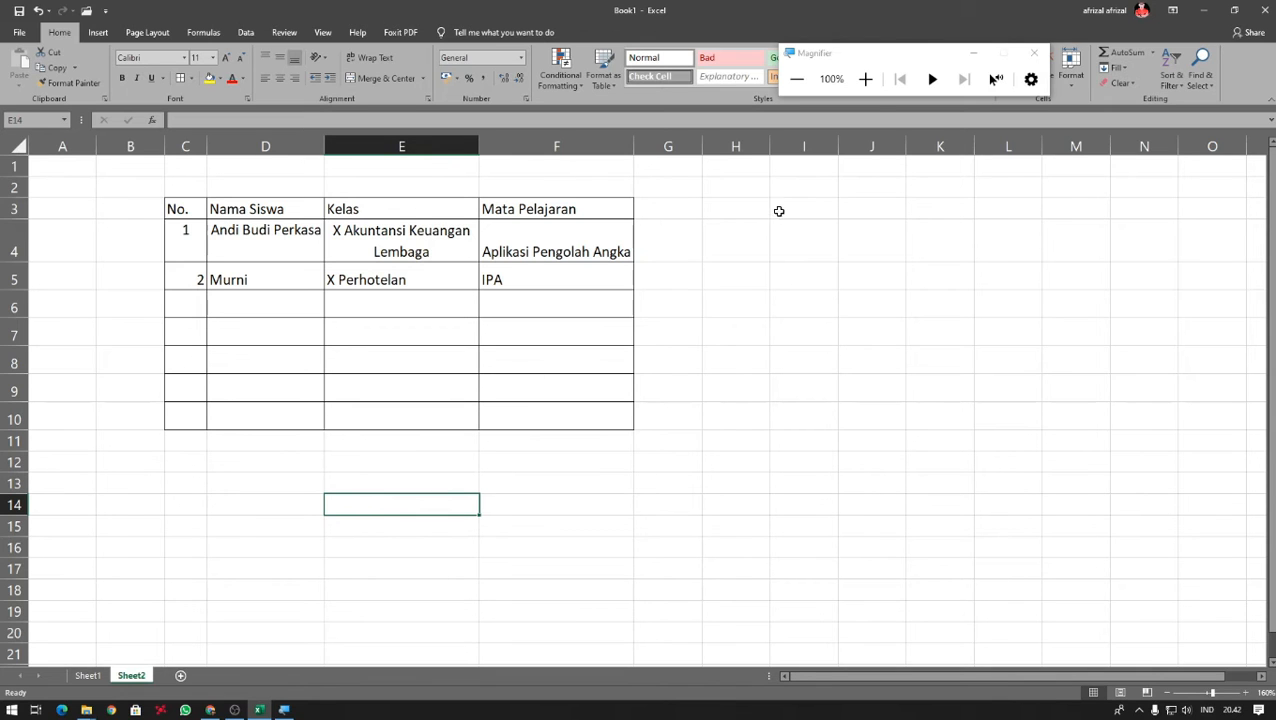
- Review the border options available for cells, from the simple edge borders down to the drawing and further border settings
{"action": "left_click", "coordinate": [866, 79]}
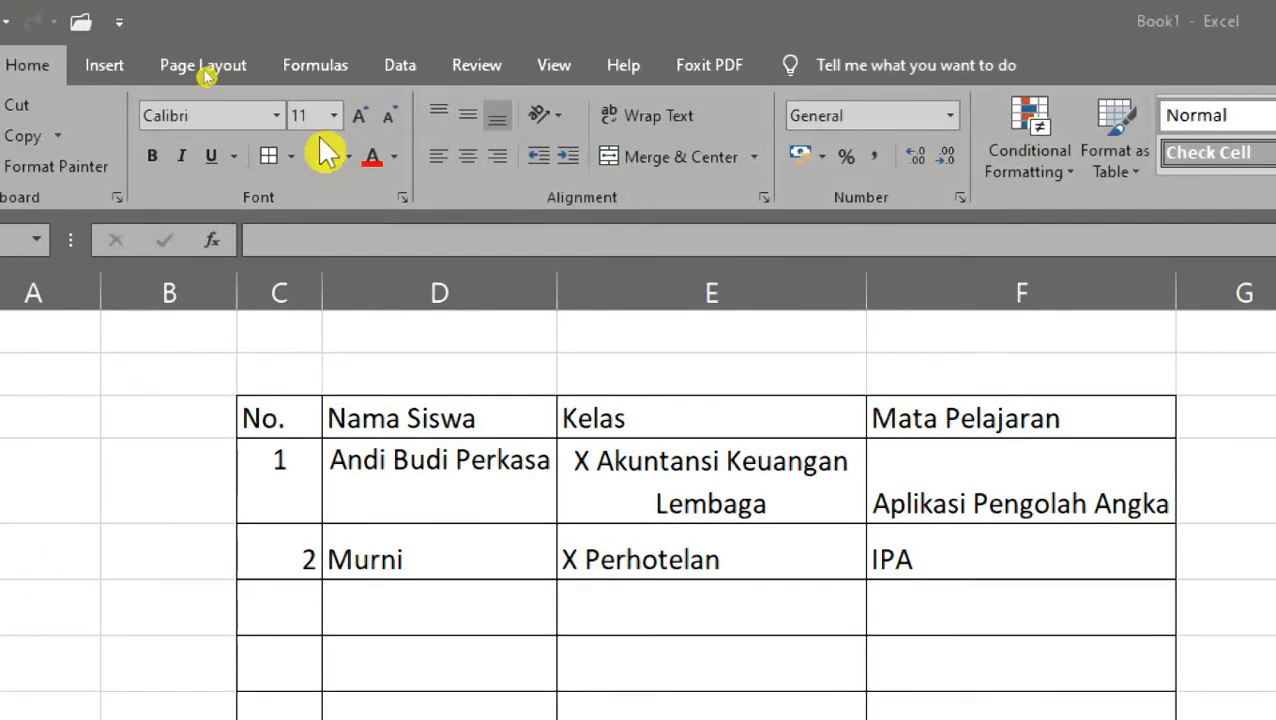
{"action": "left_click", "coordinate": [289, 160]}
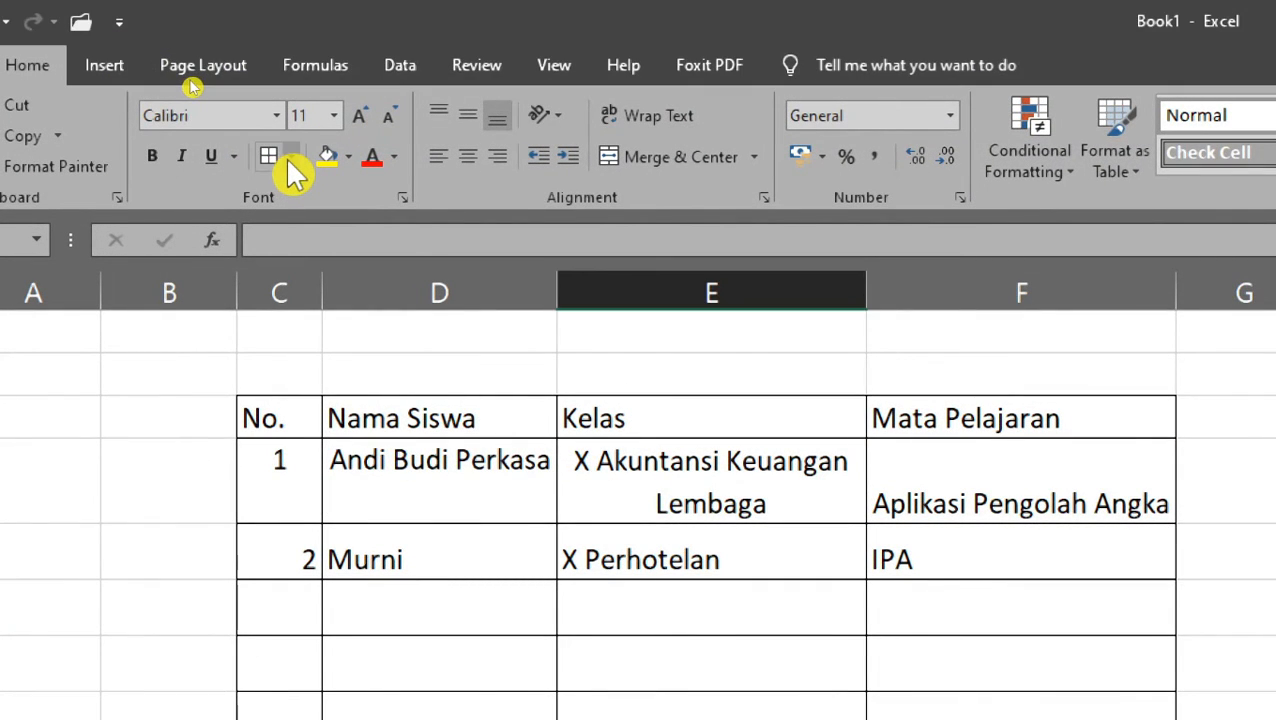
{"action": "left_click", "coordinate": [290, 157]}
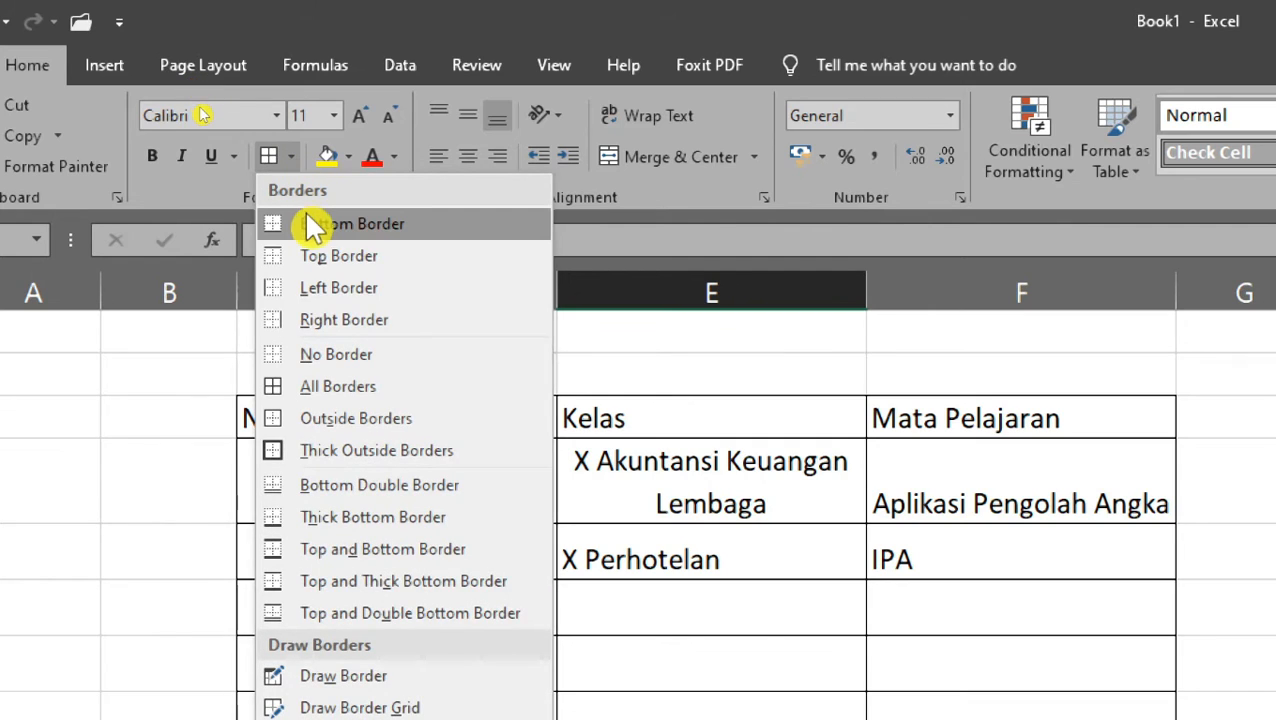
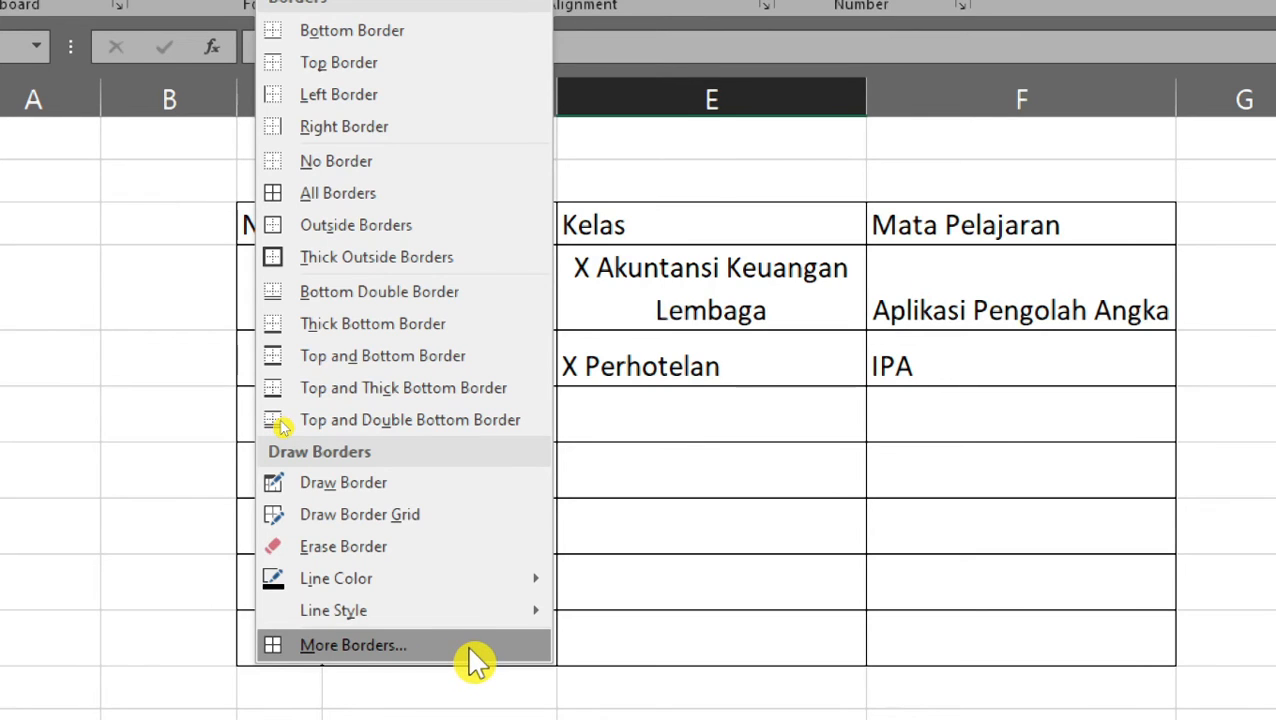
{"action": "left_click", "coordinate": [606, 590]}
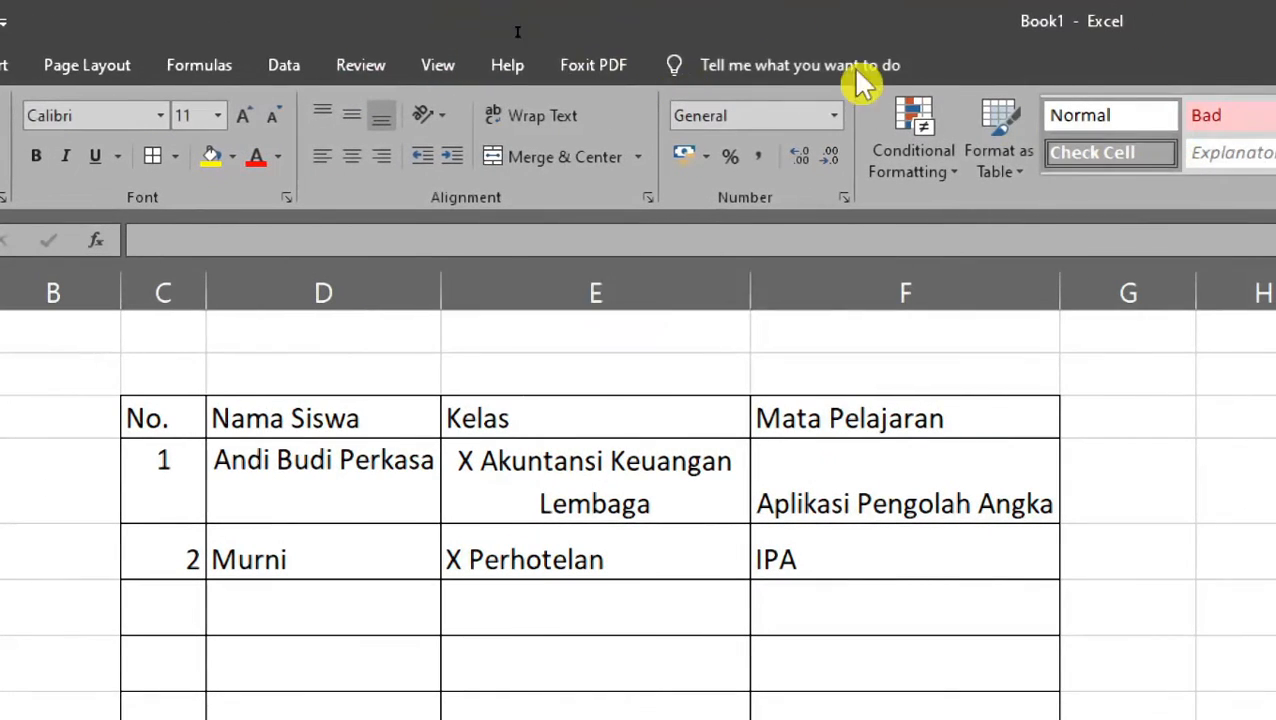
- Remove all borders from the student table in C3:F10
{"action": "left_click_drag", "start_coordinate": [178, 425], "coordinate": [1015, 719]}
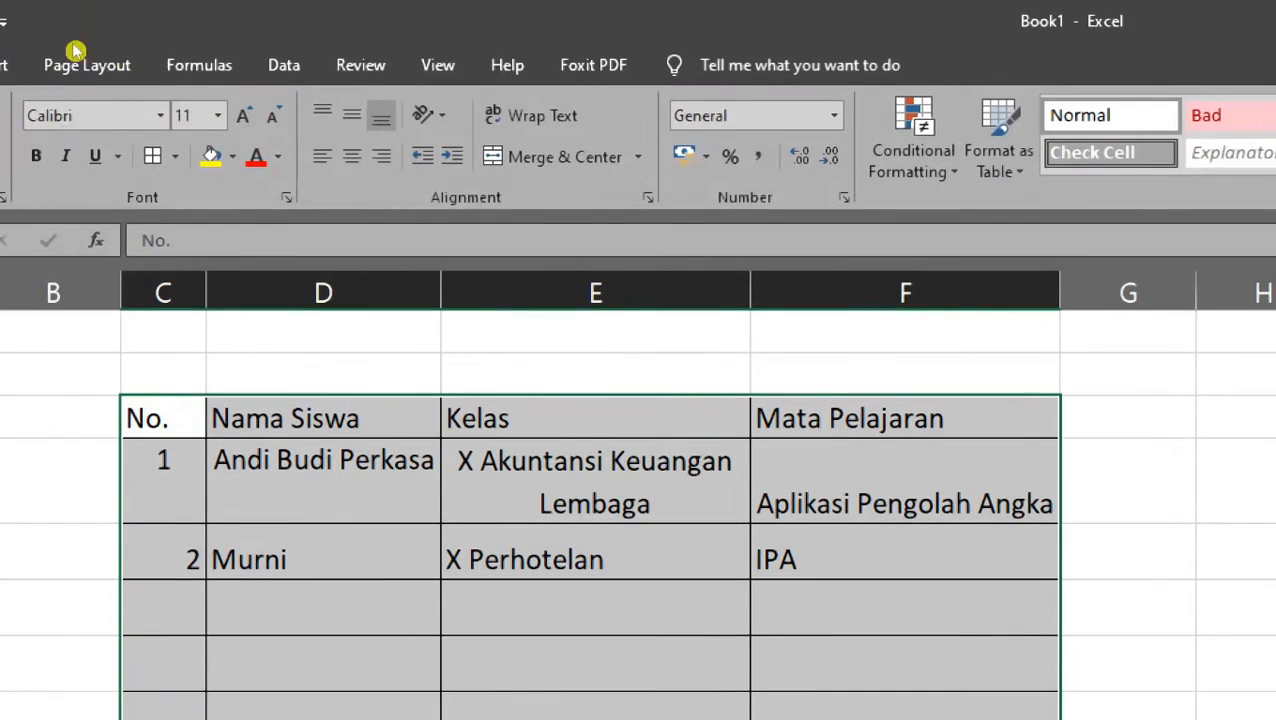
{"action": "left_click", "coordinate": [176, 157]}
{"action": "left_click", "coordinate": [242, 358]}
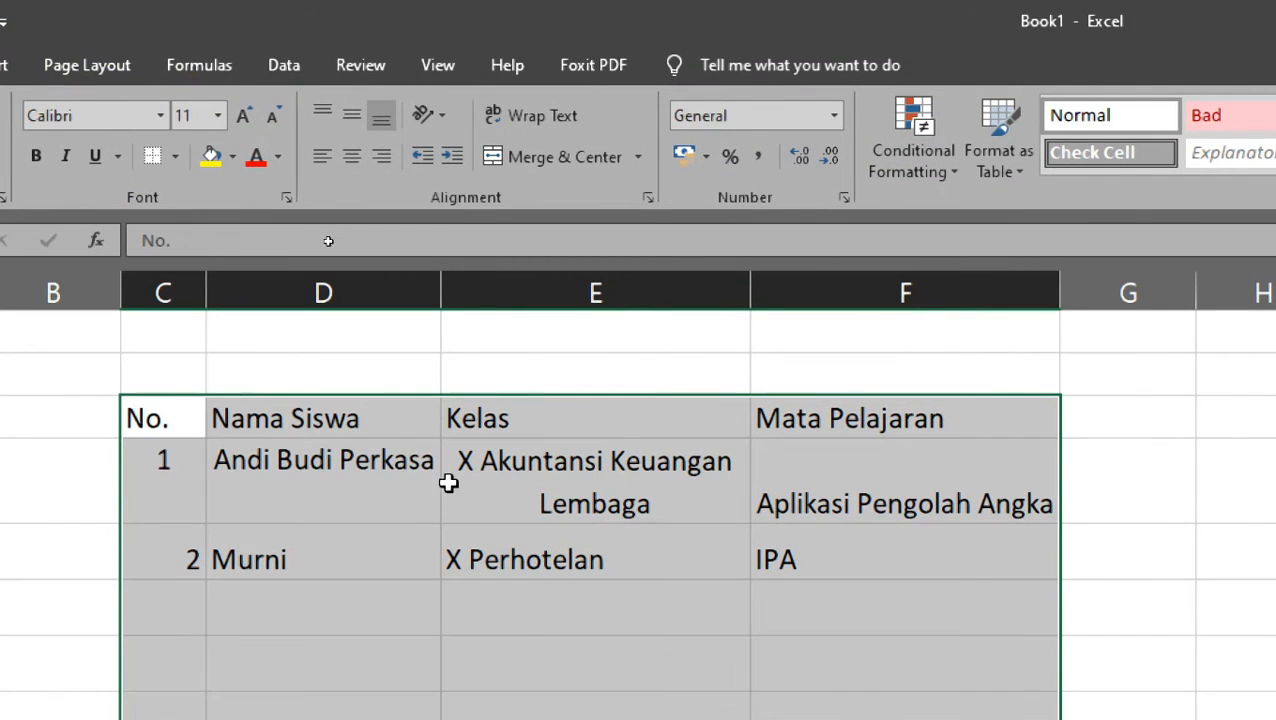
- Apply All Borders to the table's header row and two student rows, C3:F5
{"action": "left_click_drag", "start_coordinate": [148, 402], "coordinate": [914, 610]}
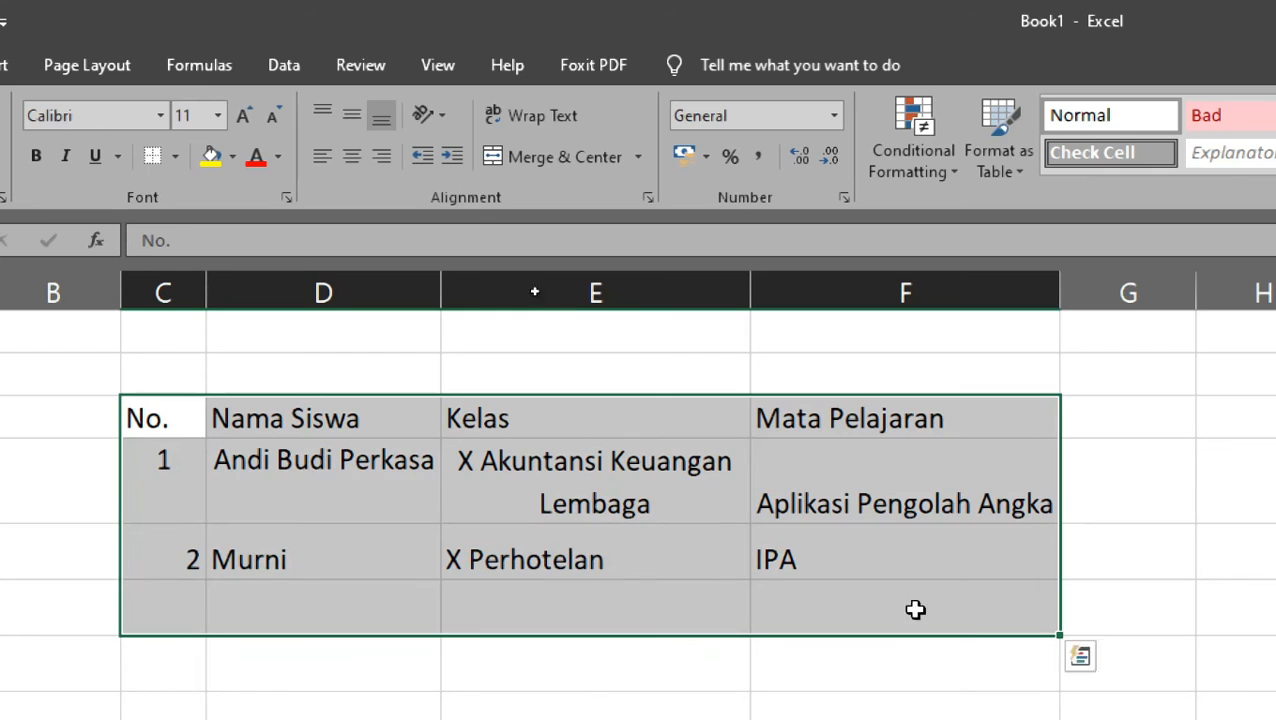
{"action": "left_click_drag", "start_coordinate": [160, 419], "coordinate": [1042, 433]}
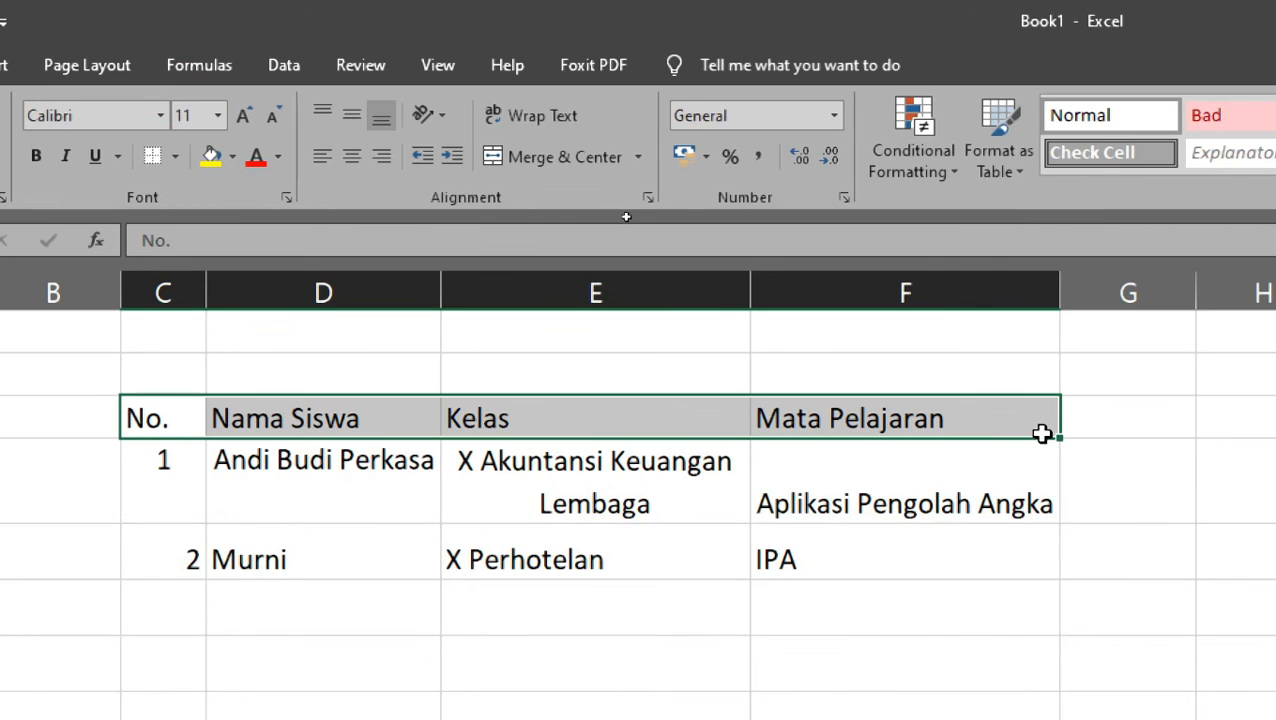
{"action": "left_click_drag", "start_coordinate": [172, 425], "coordinate": [1000, 580]}
{"action": "left_click", "coordinate": [176, 156]}
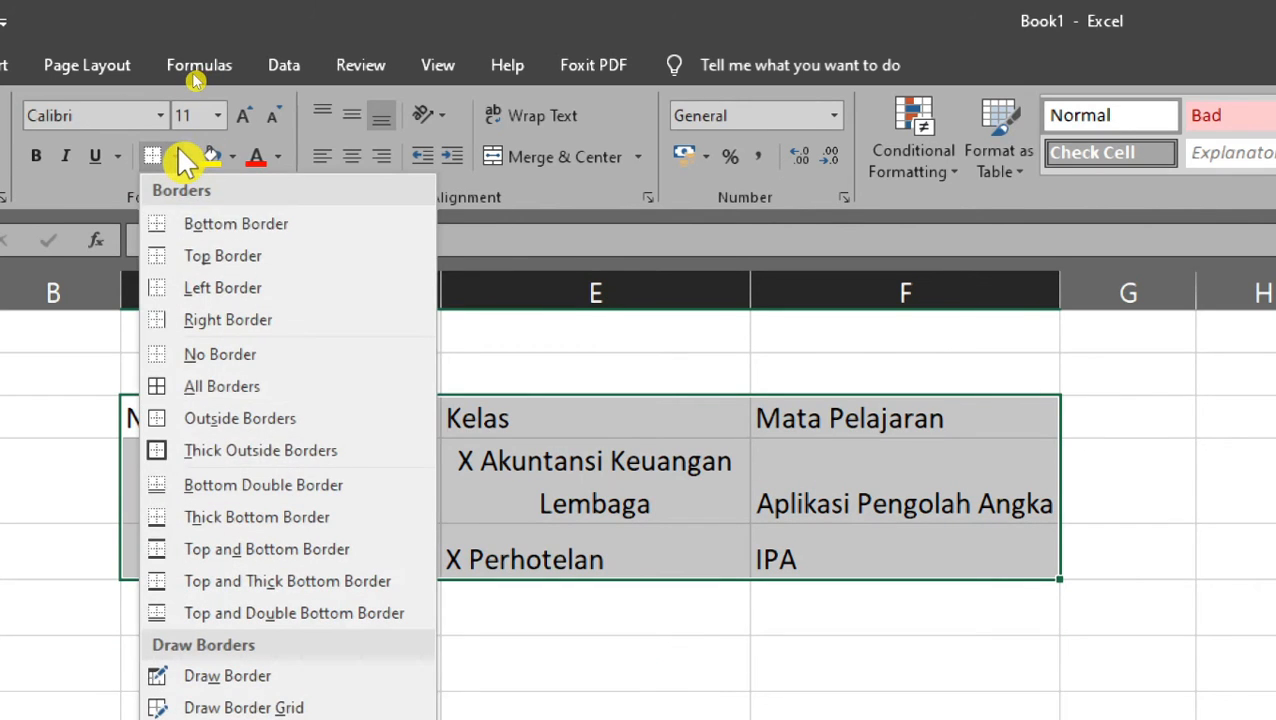
{"action": "left_click", "coordinate": [230, 390]}
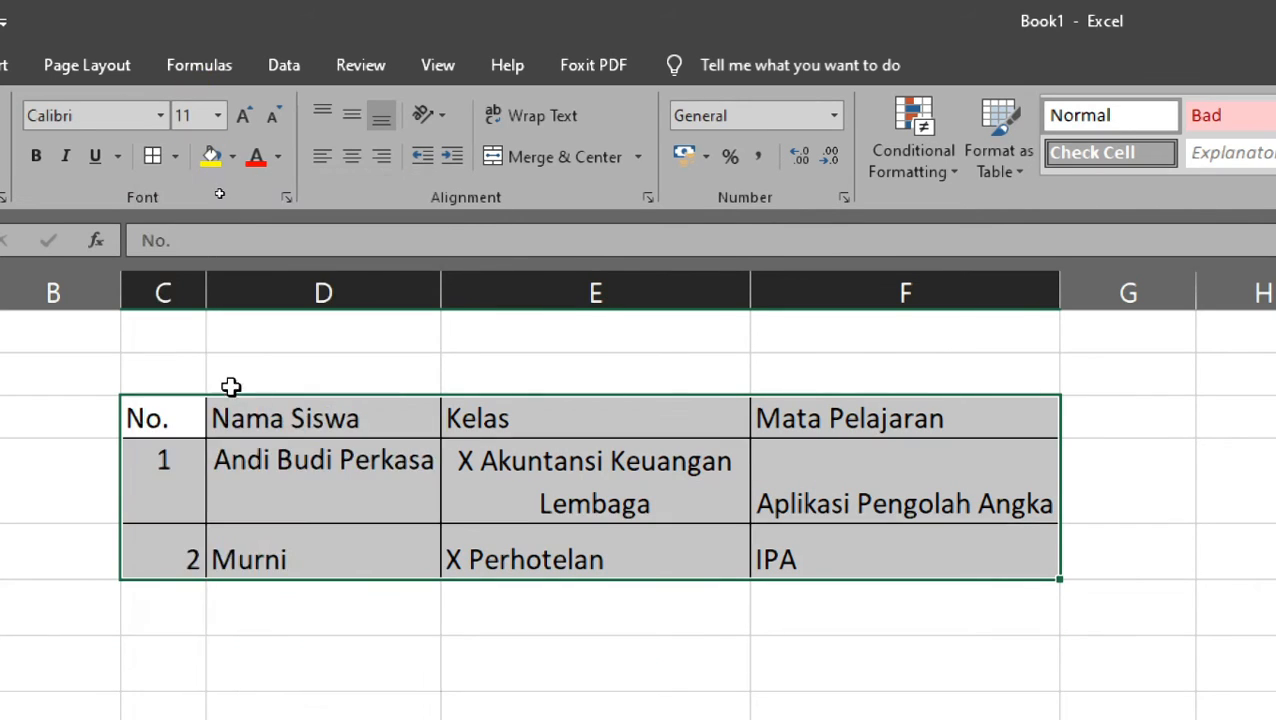
{"action": "left_click", "coordinate": [859, 607]}
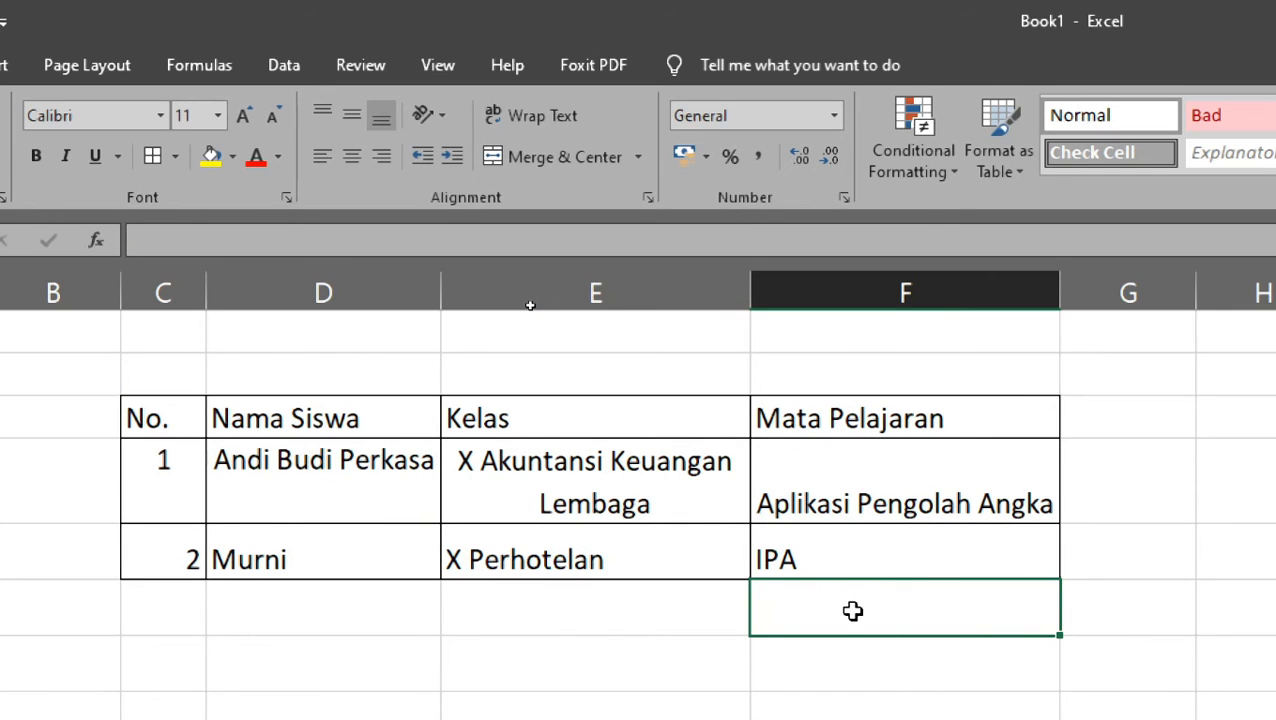
- Apply Thick Outside Borders to the header row C3:F3
{"action": "left_click_drag", "start_coordinate": [160, 424], "coordinate": [843, 410]}
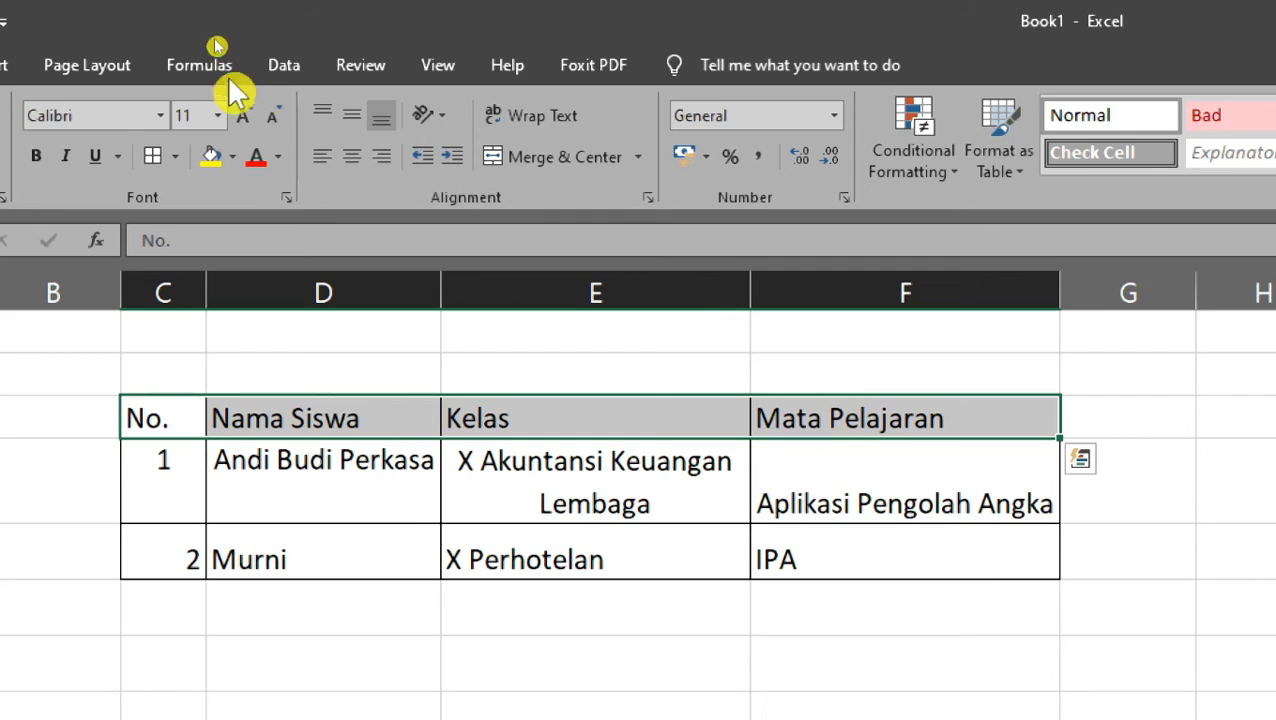
{"action": "left_click", "coordinate": [232, 158]}
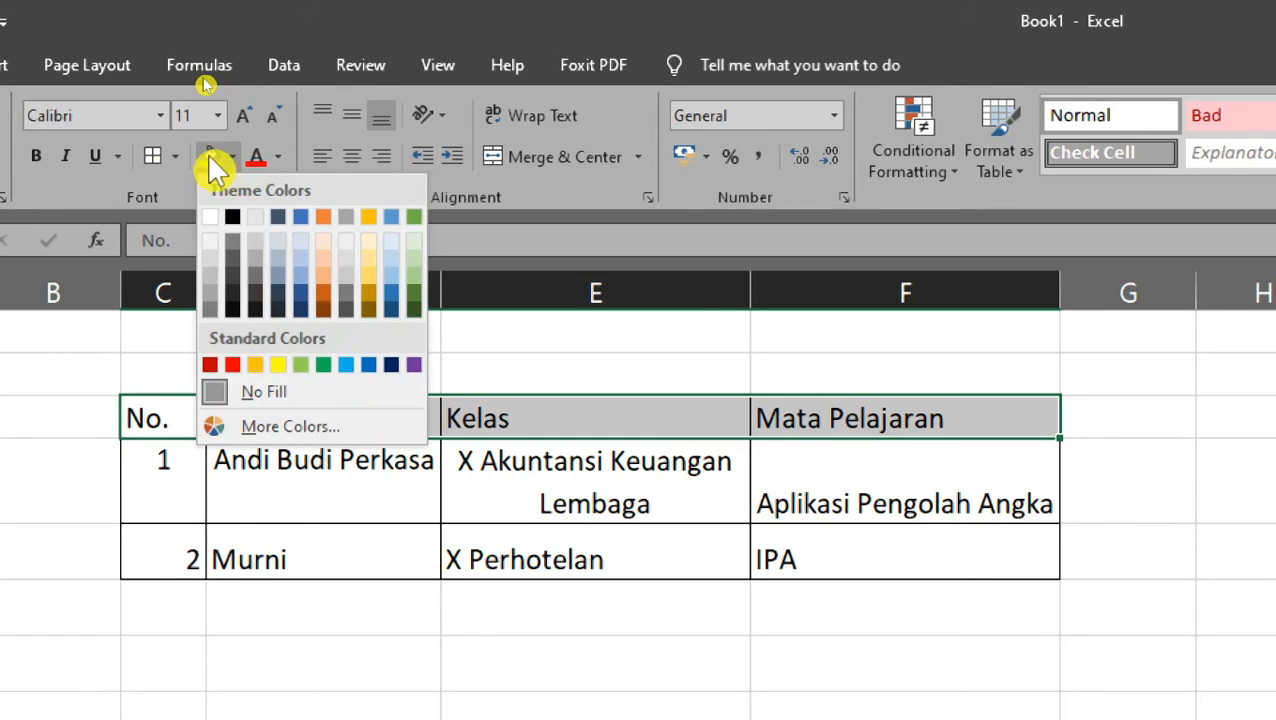
{"action": "left_click", "coordinate": [175, 157]}
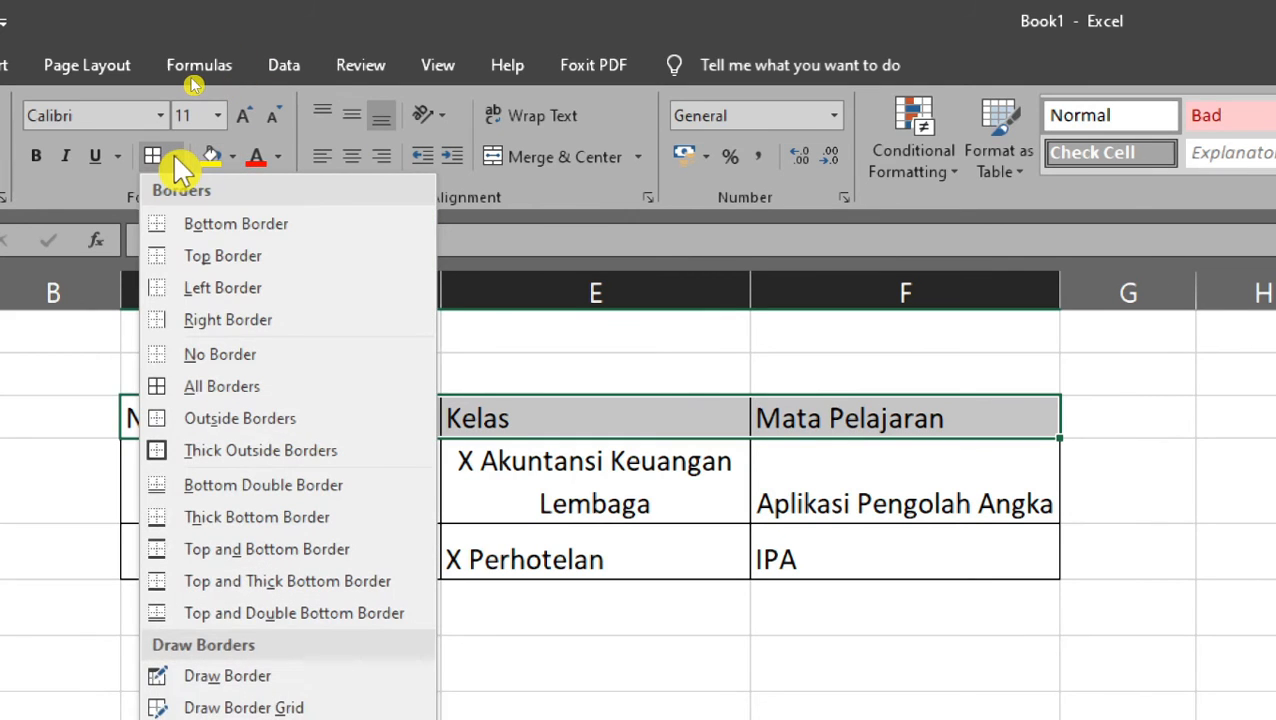
{"action": "left_click", "coordinate": [218, 451]}
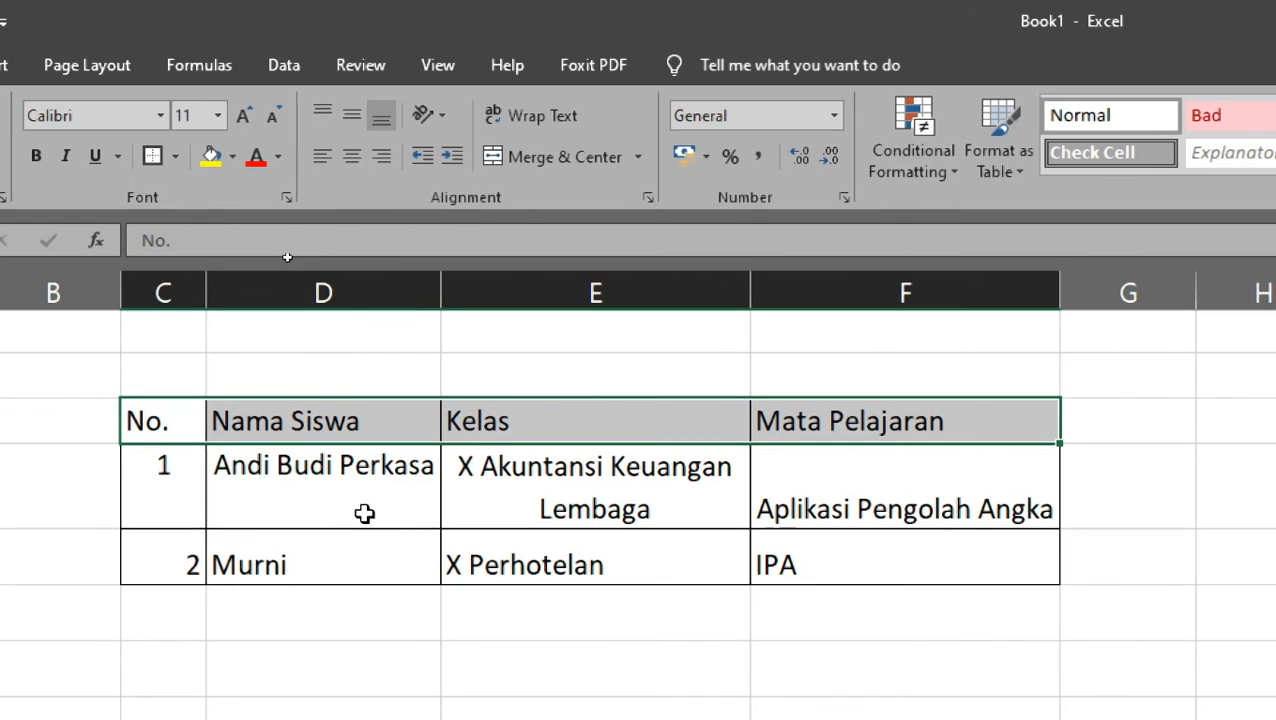
{"action": "left_click", "coordinate": [369, 538]}
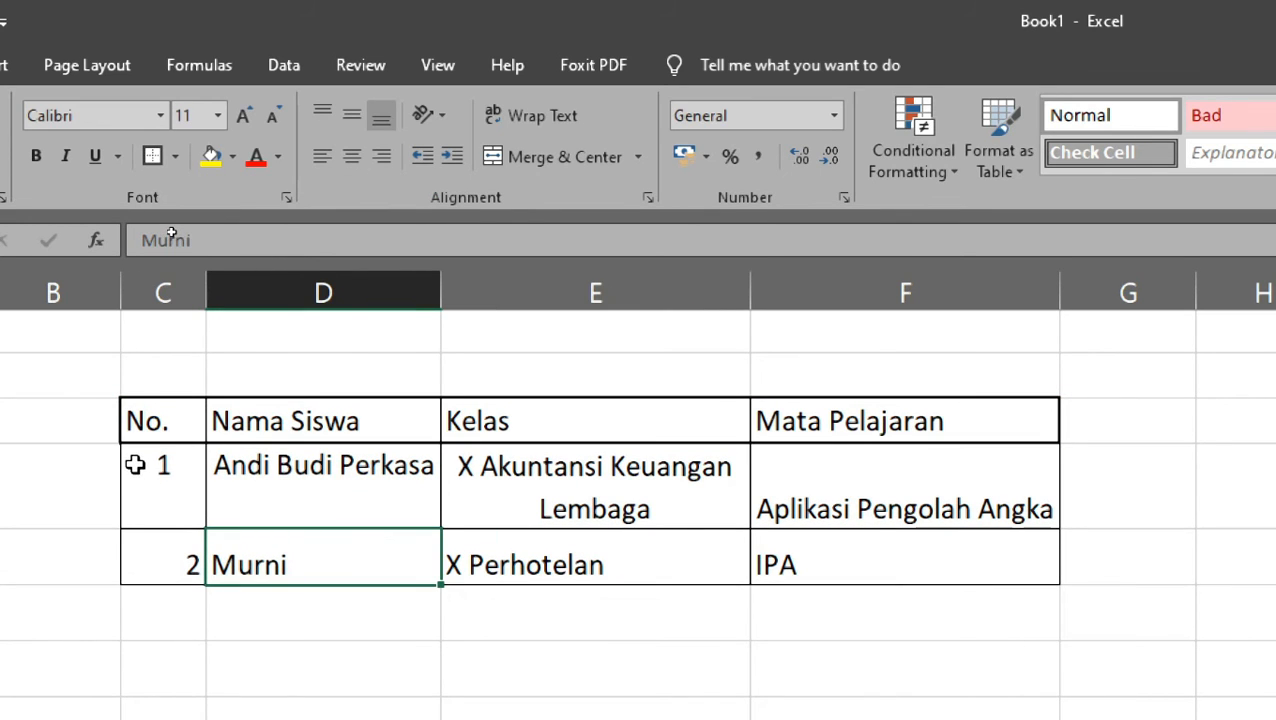
- Apply Thick Outside Borders around the whole table, C3:F5
{"action": "left_click_drag", "start_coordinate": [135, 464], "coordinate": [900, 555]}
{"action": "left_click", "coordinate": [818, 435]}
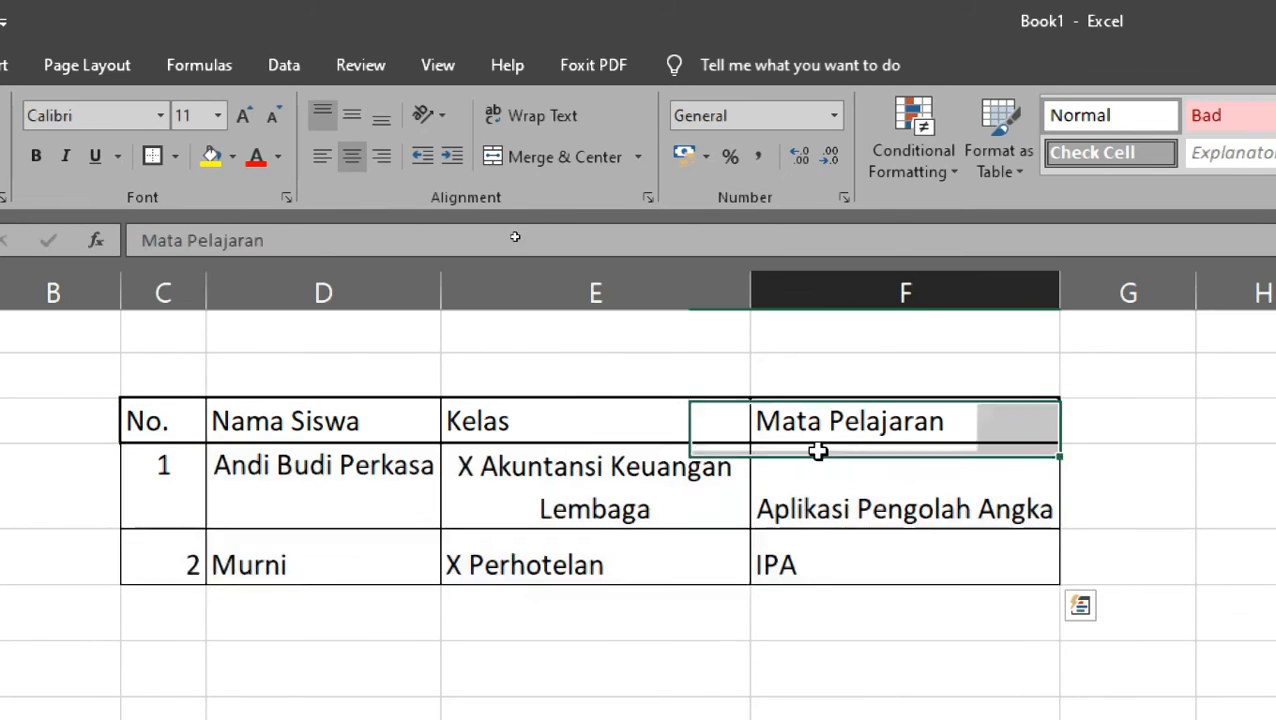
{"action": "left_click_drag", "start_coordinate": [818, 452], "coordinate": [125, 553]}
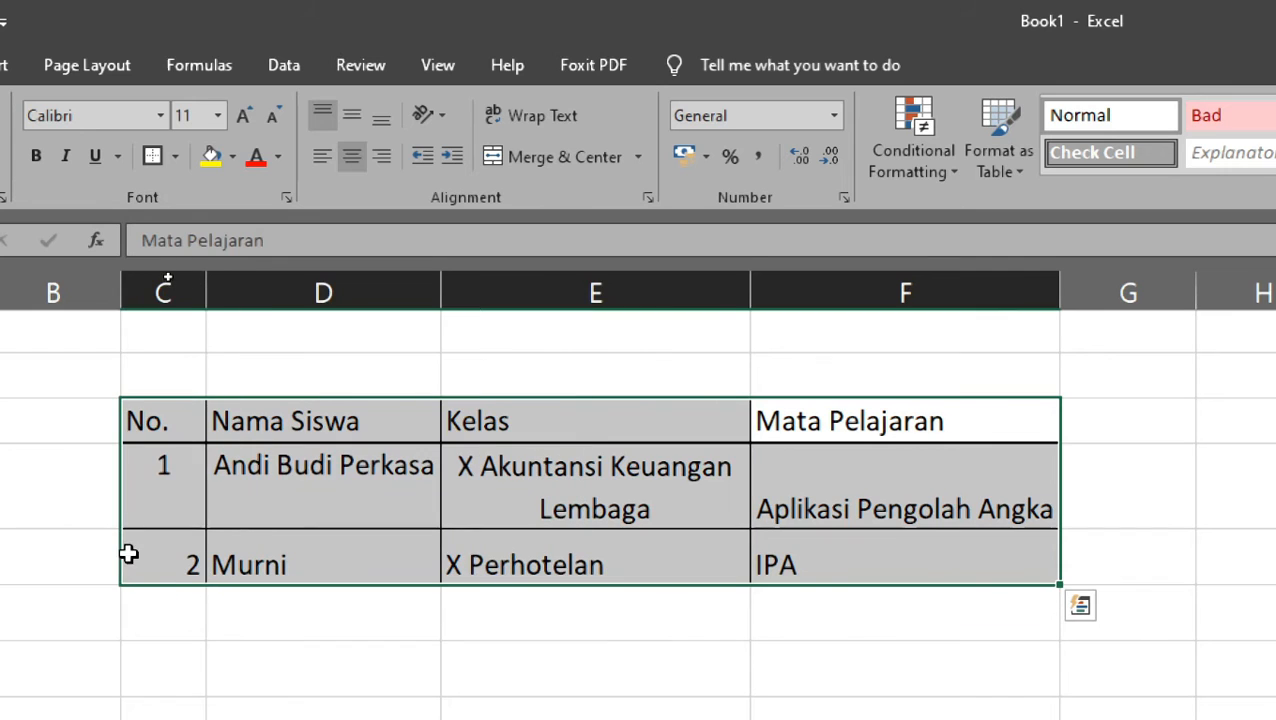
{"action": "left_click", "coordinate": [154, 158]}
{"action": "left_click", "coordinate": [256, 385]}
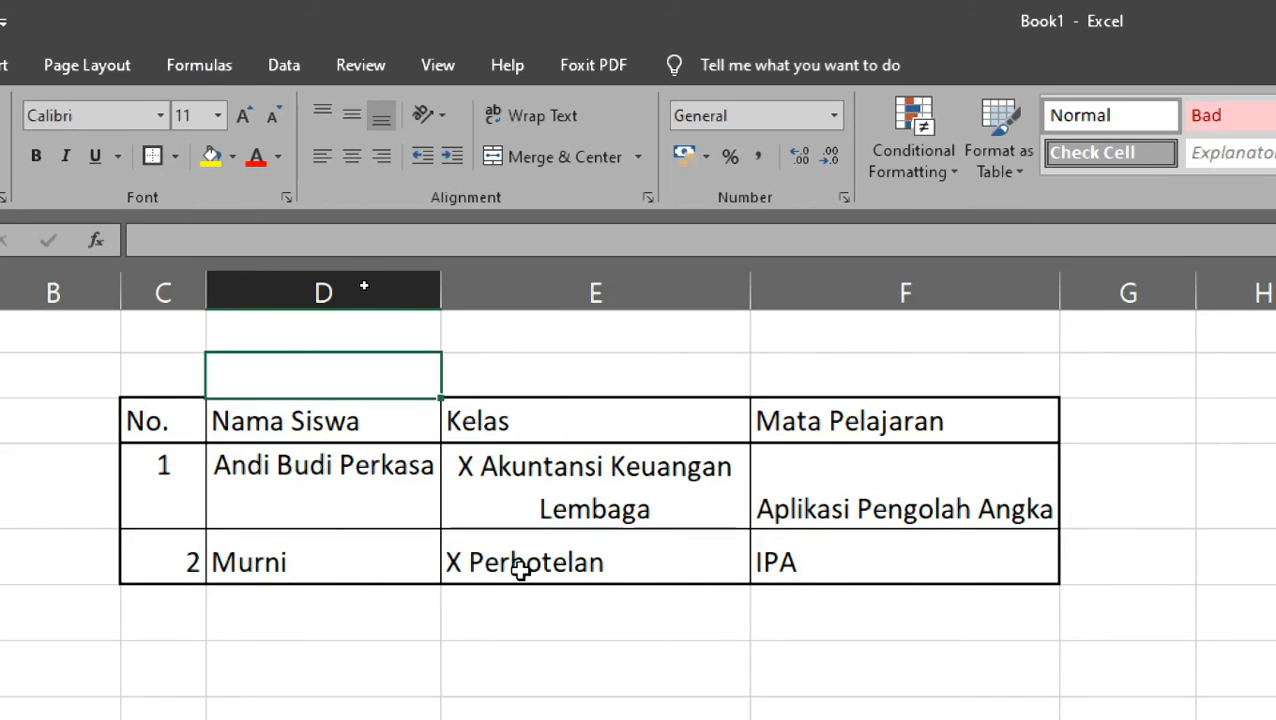
{"action": "left_click_drag", "start_coordinate": [285, 540], "coordinate": [285, 480]}
- Add a Bottom Double Border beneath the header row C3:F3
{"action": "left_click_drag", "start_coordinate": [162, 421], "coordinate": [960, 428]}
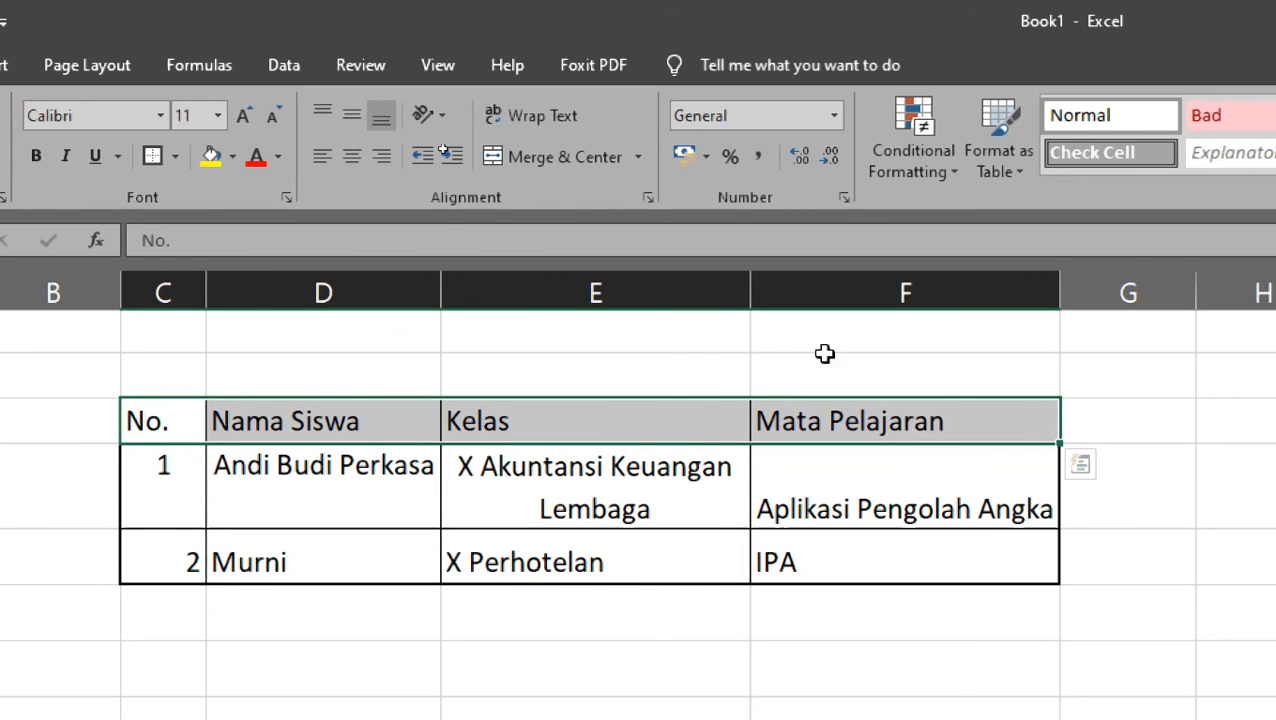
{"action": "left_click", "coordinate": [175, 156]}
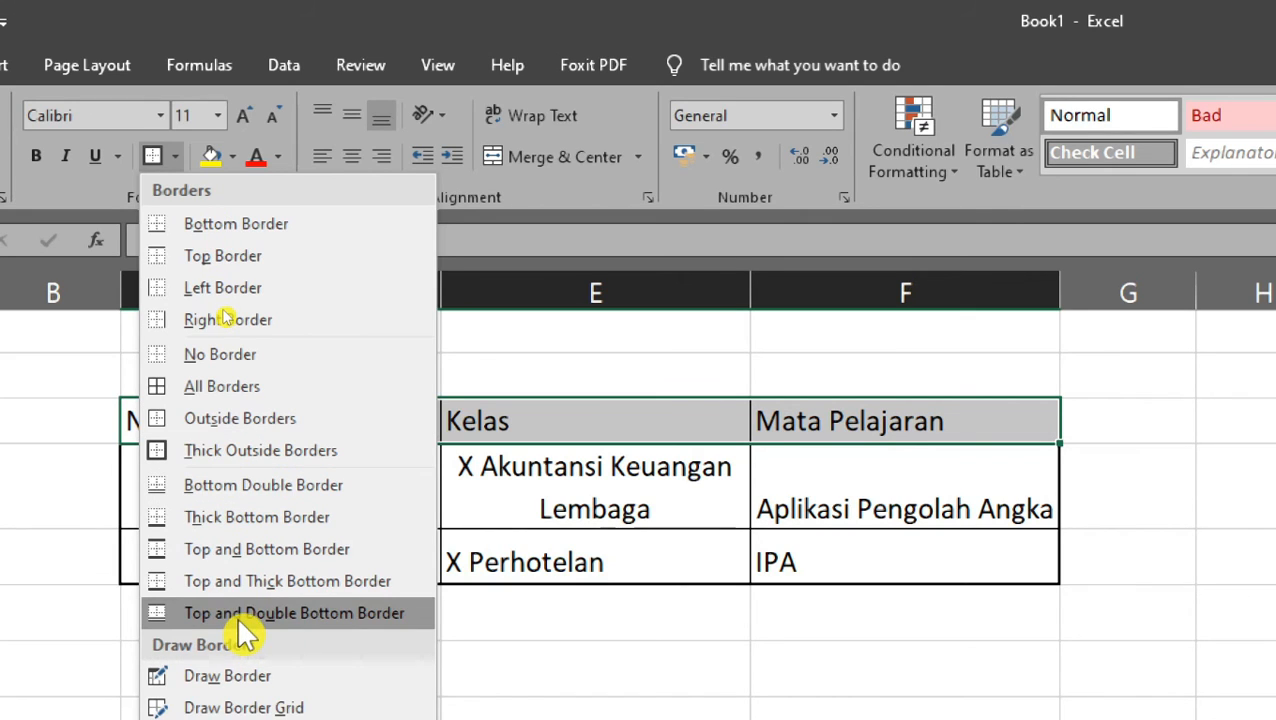
{"action": "left_click", "coordinate": [228, 485]}
{"action": "left_click", "coordinate": [222, 478]}
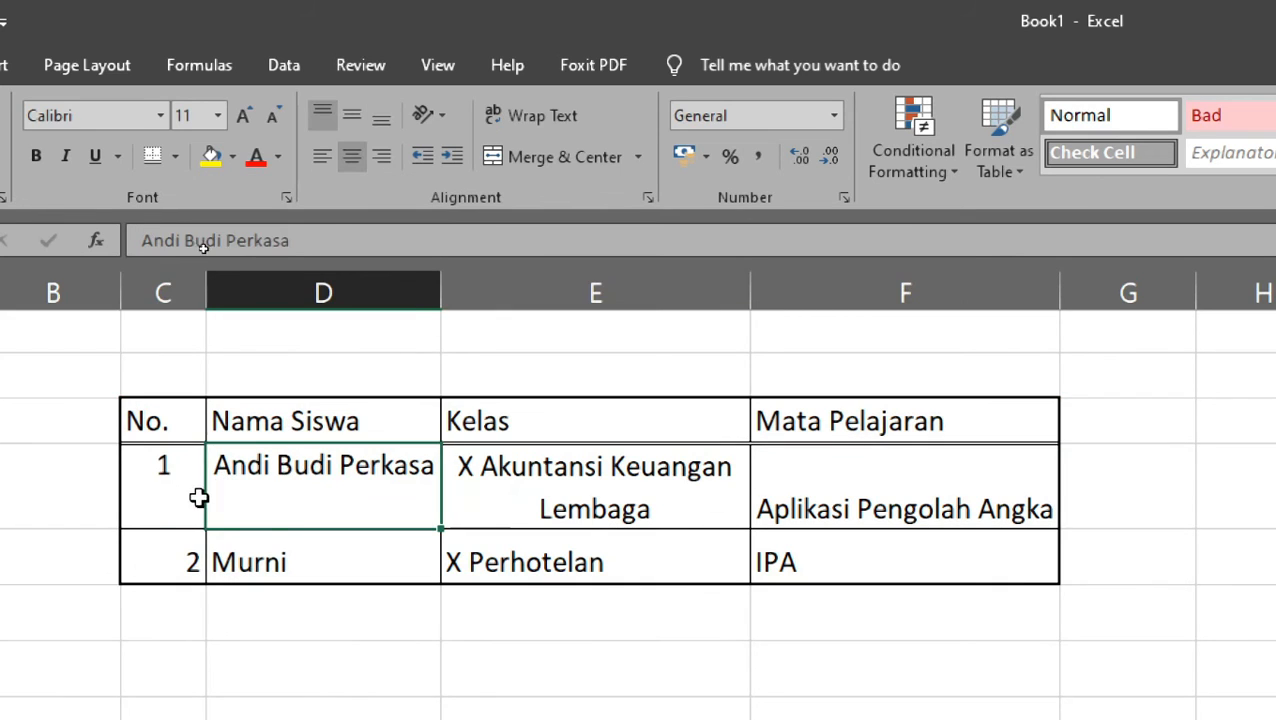
{"action": "left_click", "coordinate": [160, 458]}
{"action": "left_click", "coordinate": [800, 415]}
{"action": "left_click", "coordinate": [809, 500]}
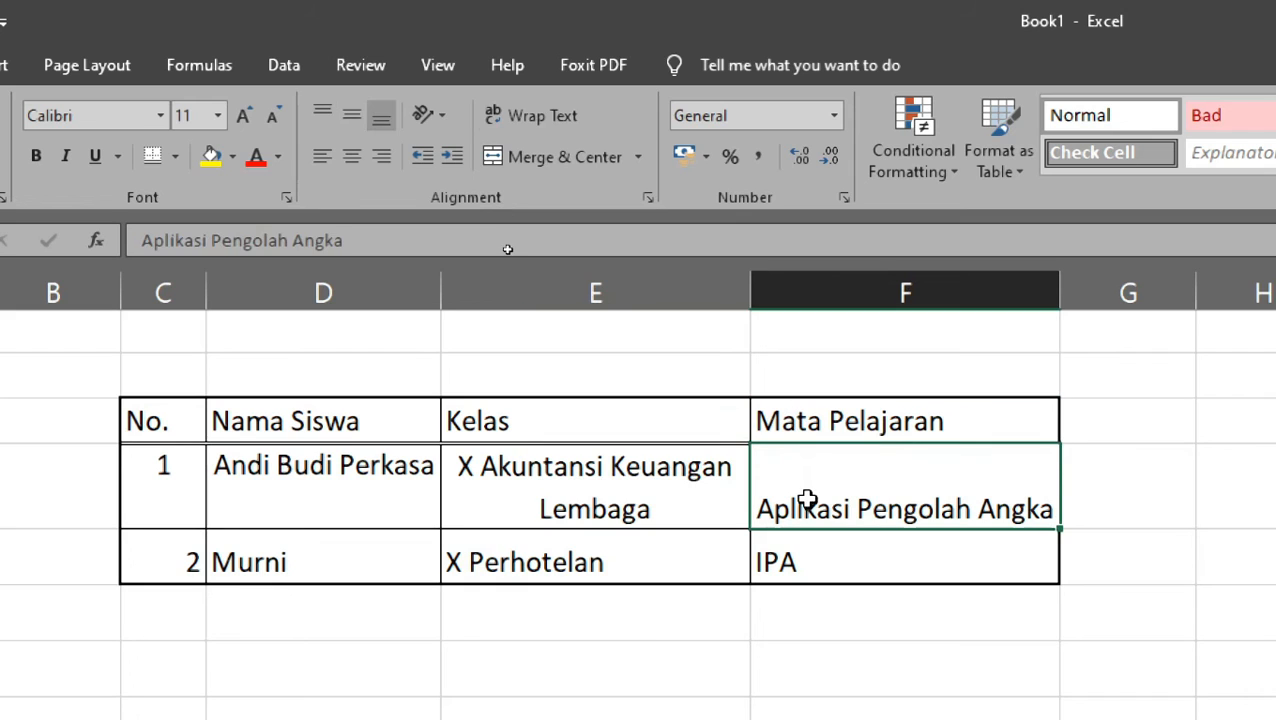
- Apply a thicker solid line style to the vertical borders of the Nama Siswa column, D3:D5, using the detailed border settings
{"action": "left_click_drag", "start_coordinate": [235, 427], "coordinate": [248, 561]}
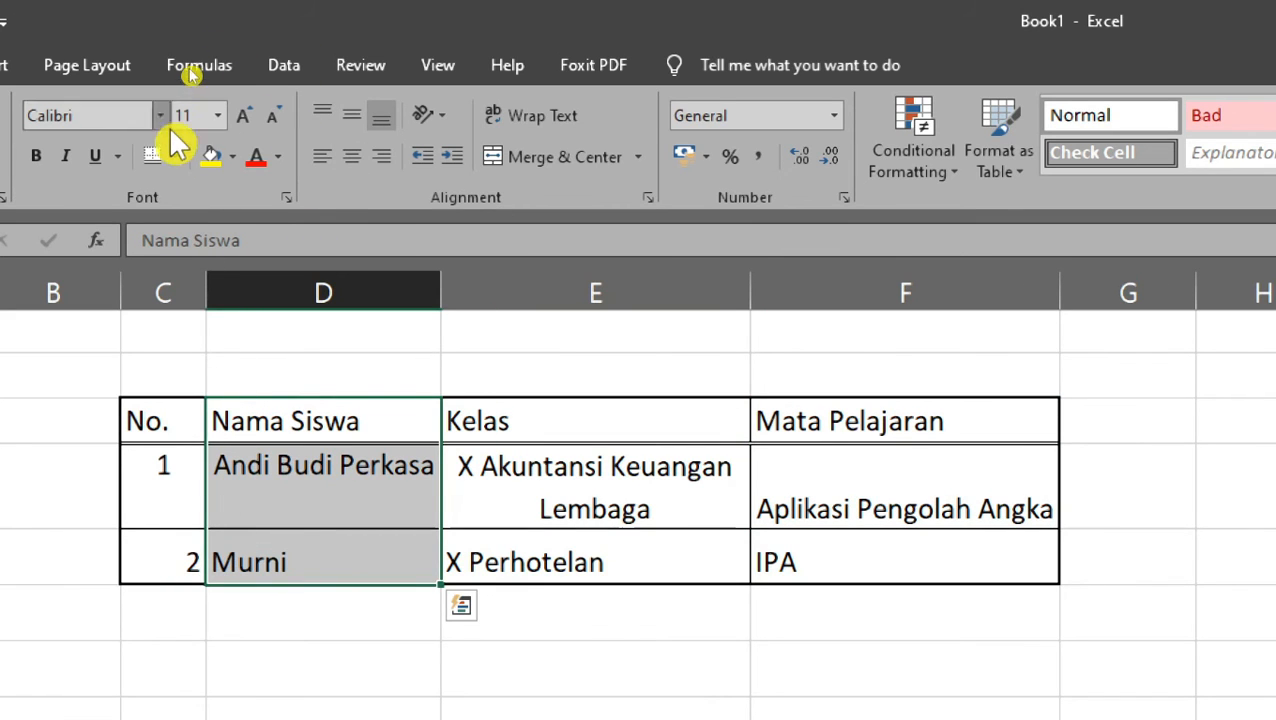
{"action": "left_click", "coordinate": [176, 157]}
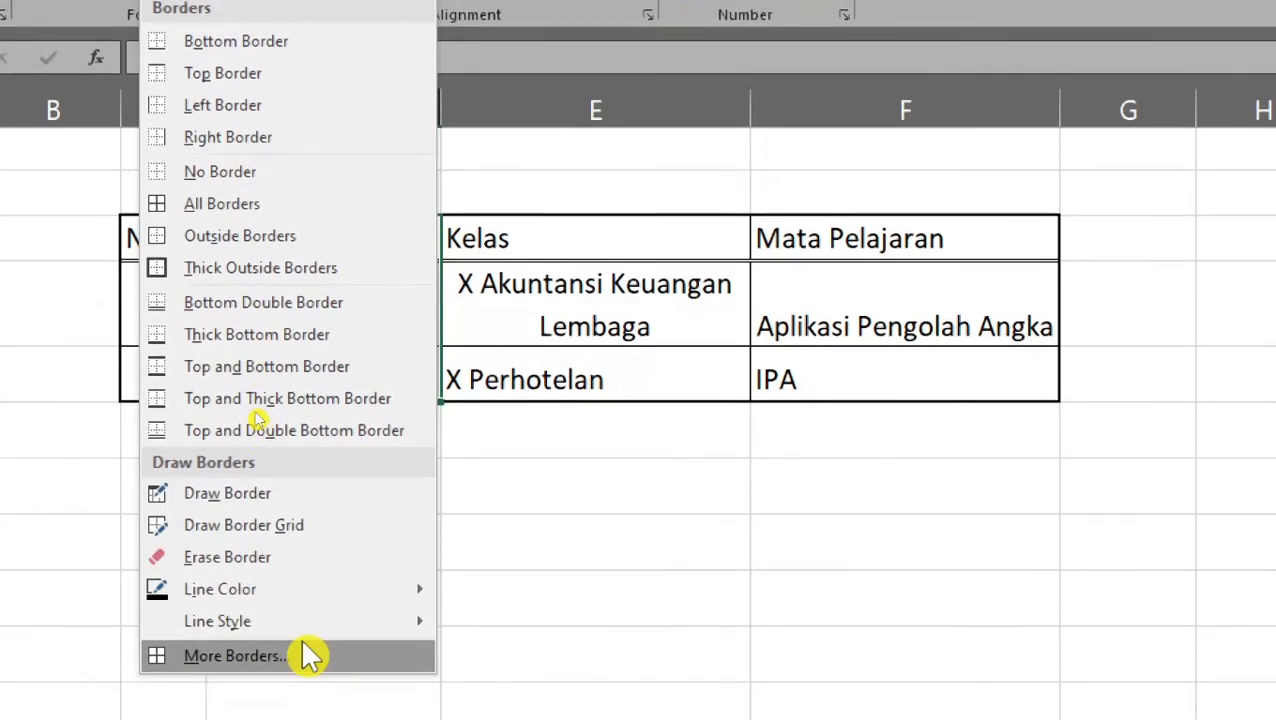
{"action": "left_click", "coordinate": [300, 655]}
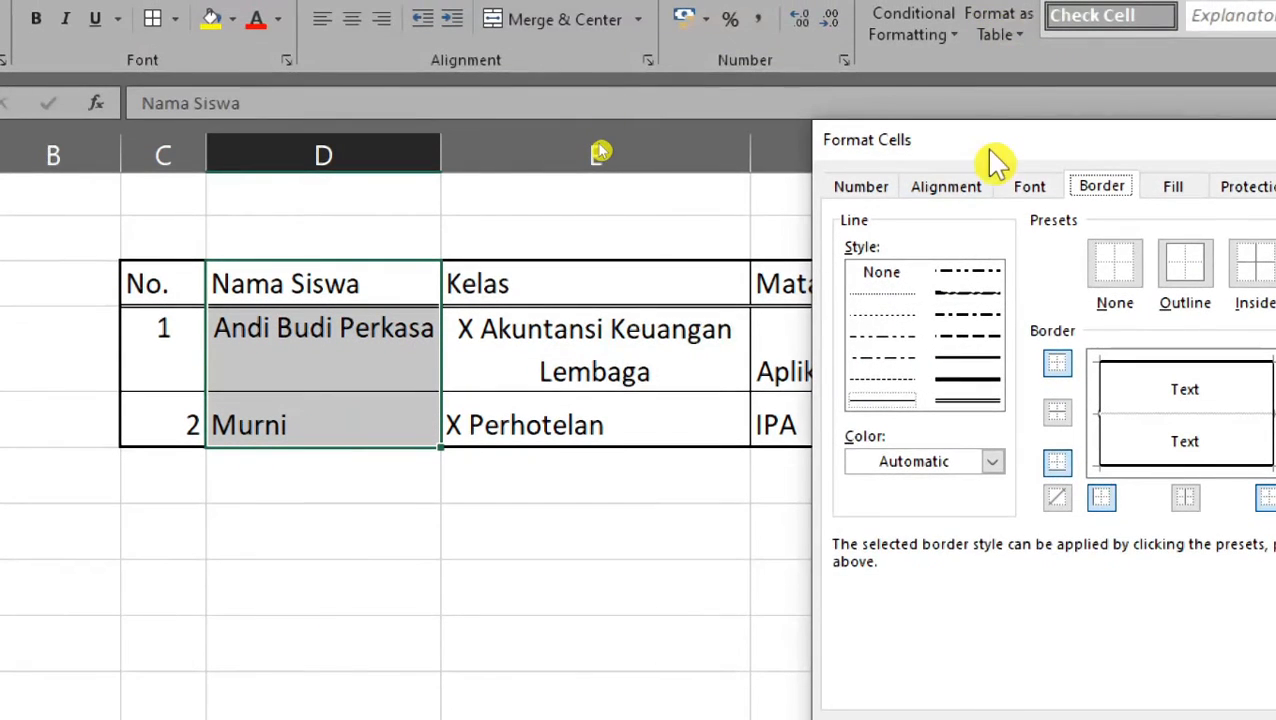
{"action": "left_click_drag", "start_coordinate": [983, 105], "coordinate": [870, 72]}
{"action": "left_click_drag", "start_coordinate": [872, 118], "coordinate": [760, 89]}
{"action": "left_click", "coordinate": [745, 300]}
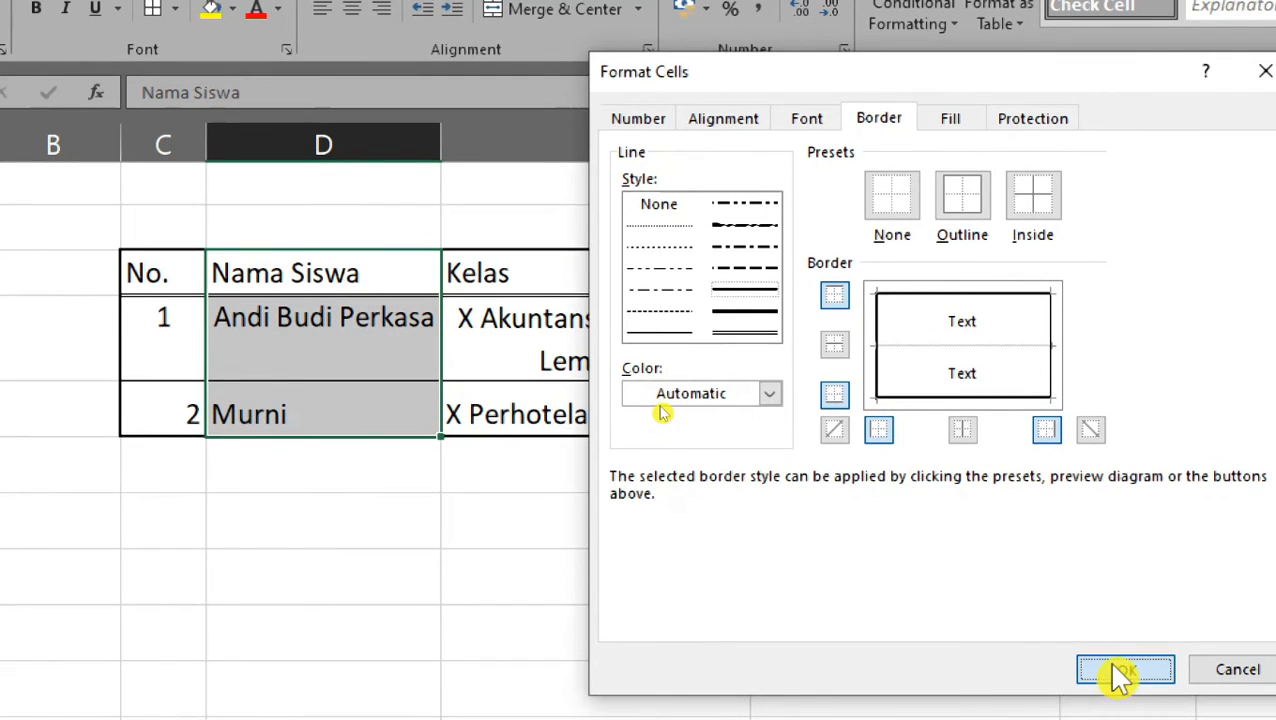
{"action": "left_click", "coordinate": [1118, 672]}
{"action": "left_click", "coordinate": [342, 527]}
{"action": "left_click", "coordinate": [221, 325]}
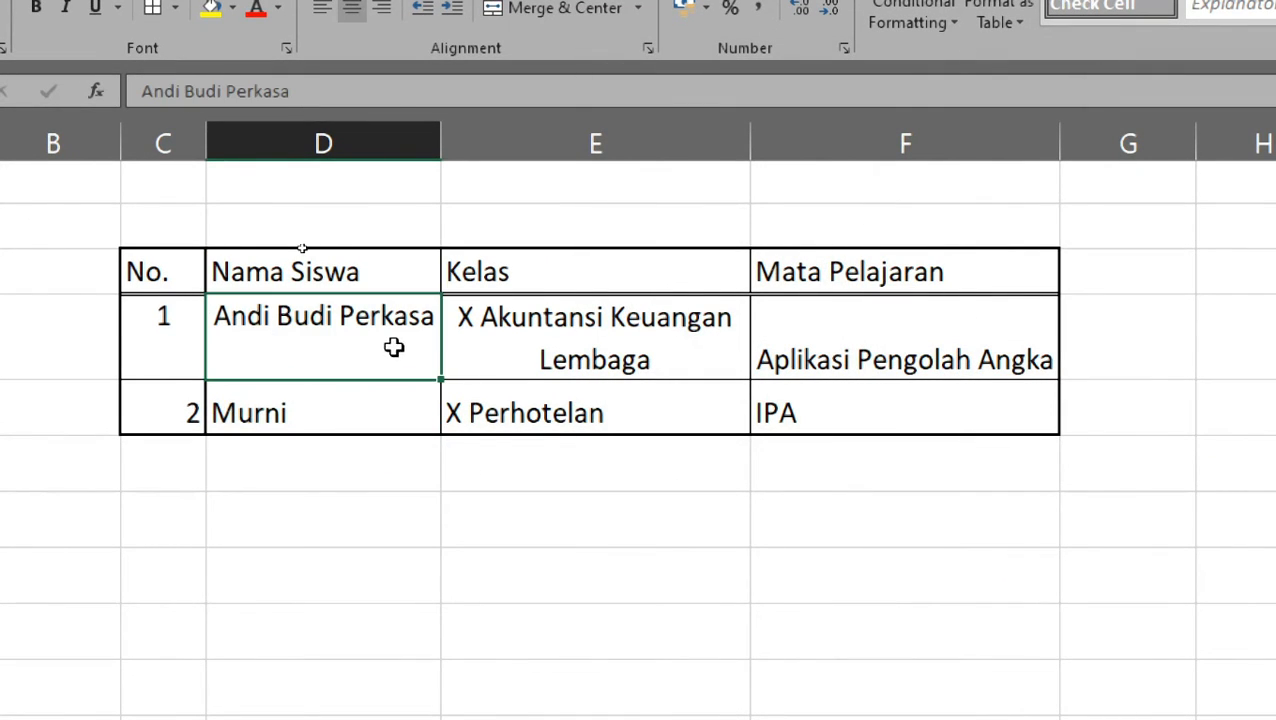
{"action": "left_click", "coordinate": [451, 355]}
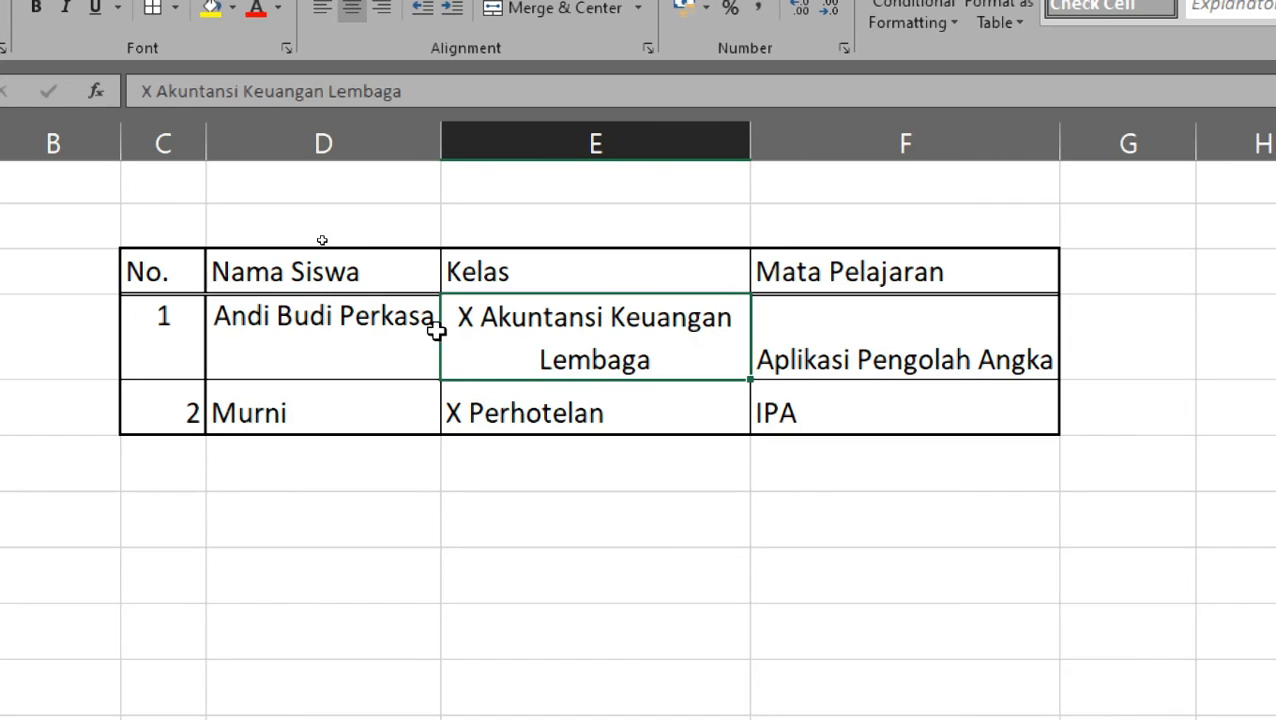
{"action": "left_click", "coordinate": [443, 476]}
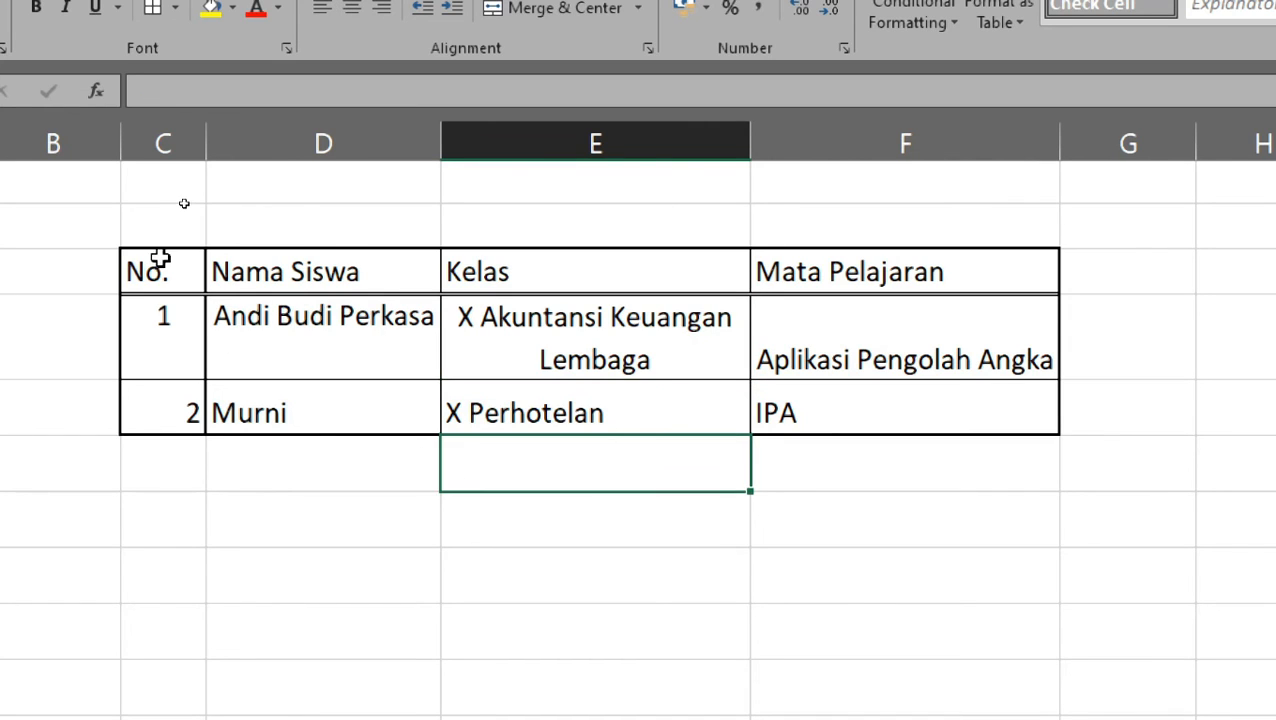
{"action": "left_click_drag", "start_coordinate": [162, 266], "coordinate": [776, 415]}
{"action": "left_click", "coordinate": [774, 532]}
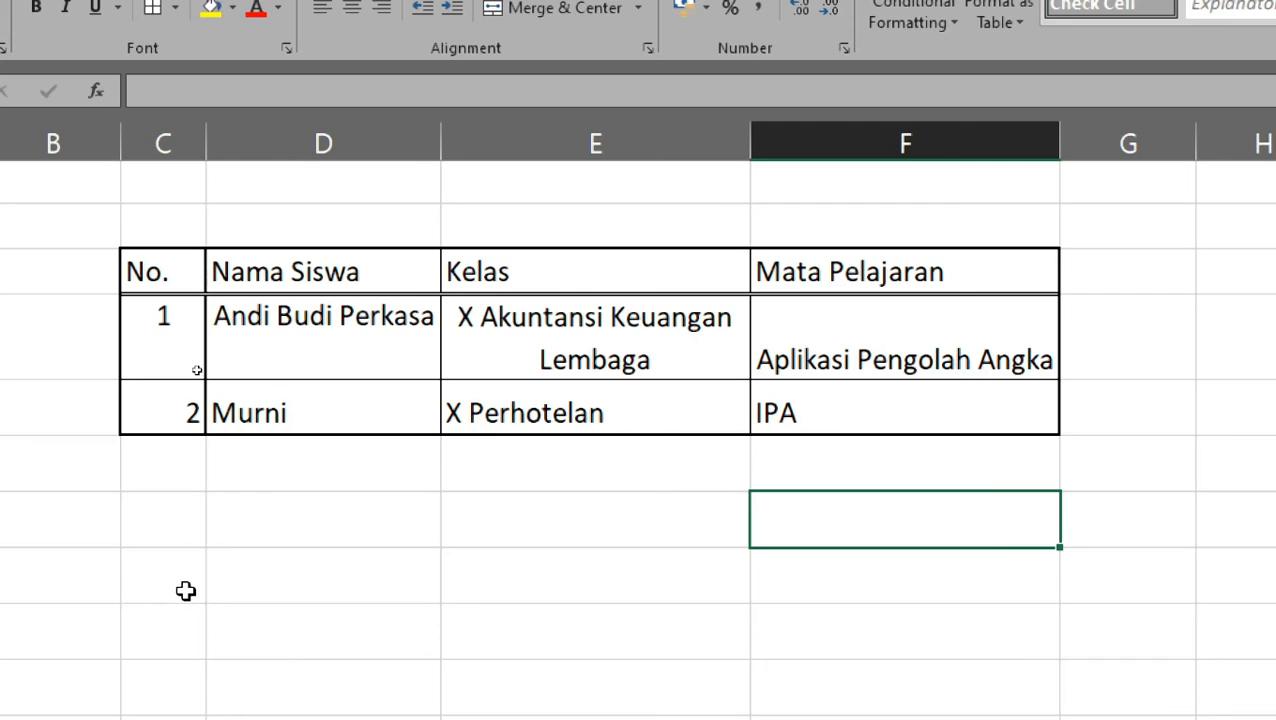
- Fill the header row C3:F3 with yellow and center its text horizontally
{"action": "left_click", "coordinate": [322, 618]}
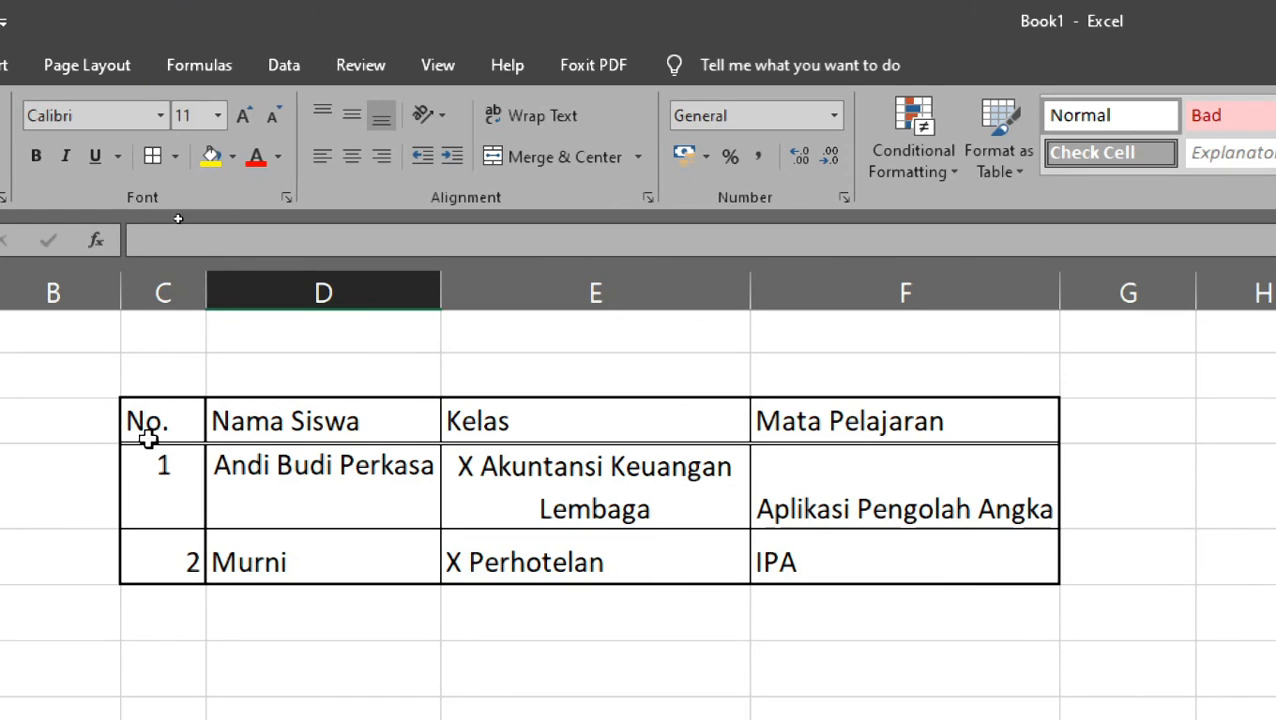
{"action": "left_click", "coordinate": [150, 445]}
{"action": "left_click", "coordinate": [158, 420]}
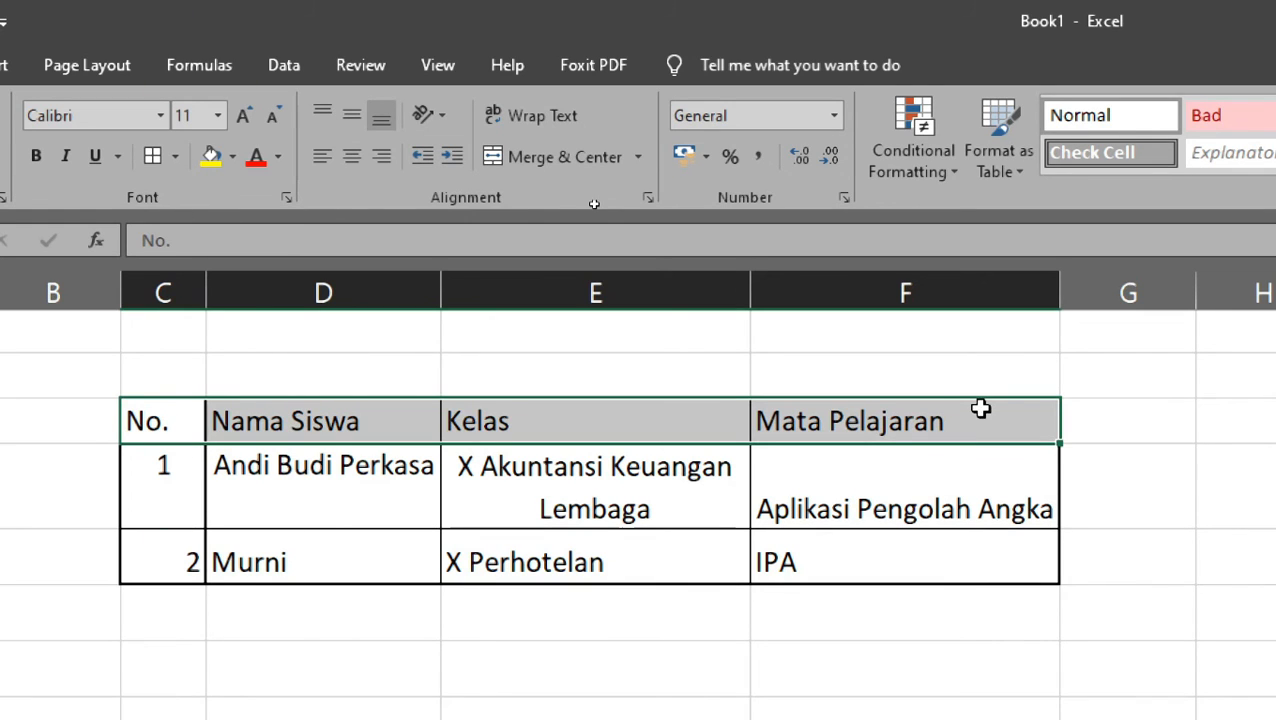
{"action": "left_click", "coordinate": [232, 157]}
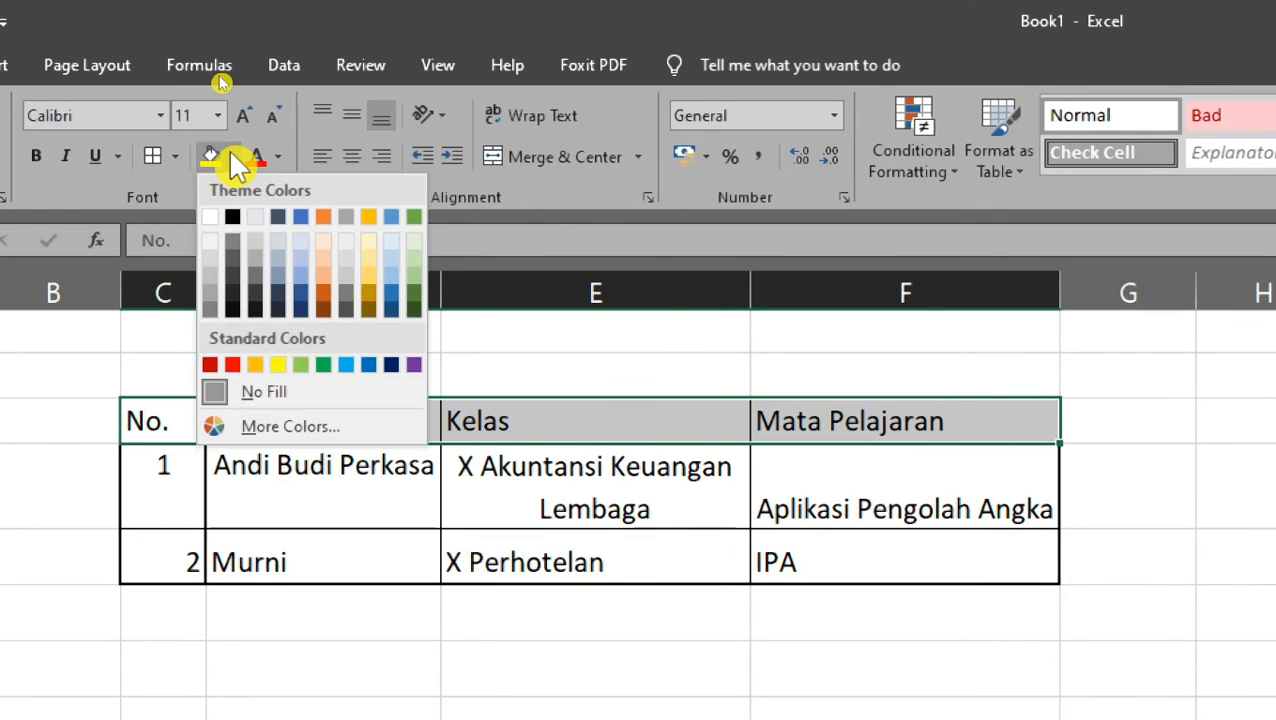
{"action": "left_click", "coordinate": [278, 365]}
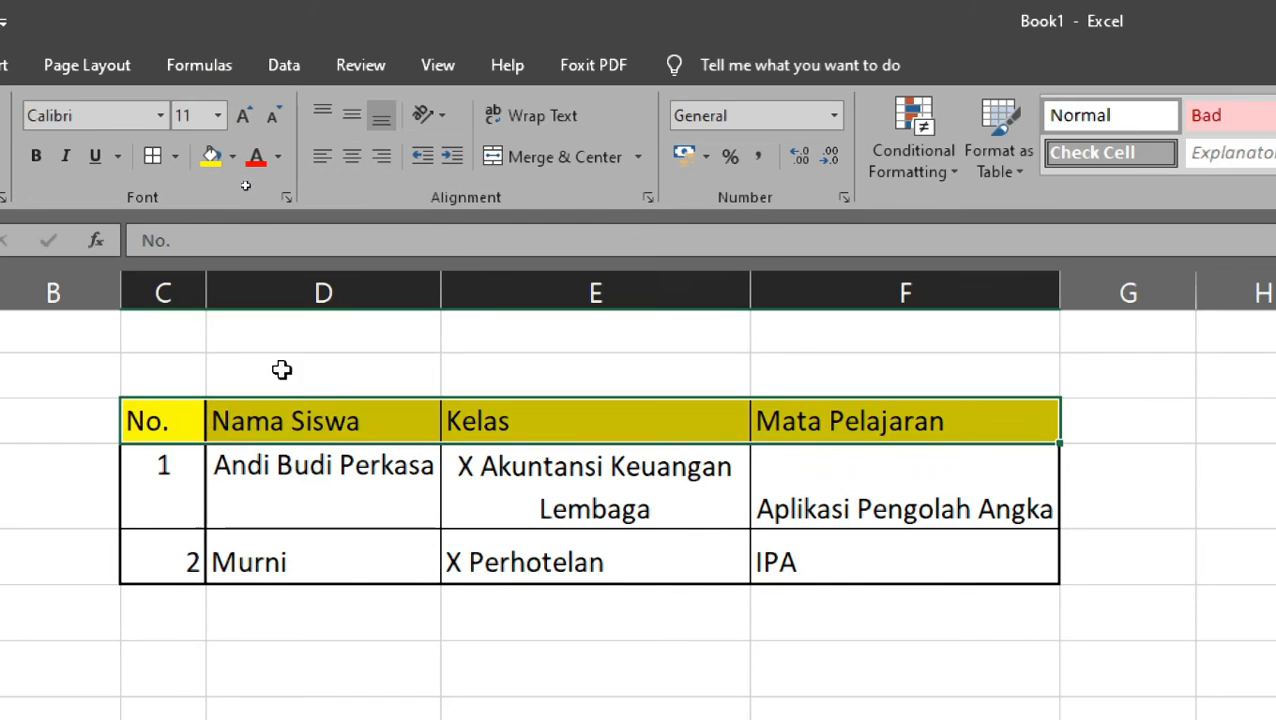
{"action": "left_click", "coordinate": [356, 160]}
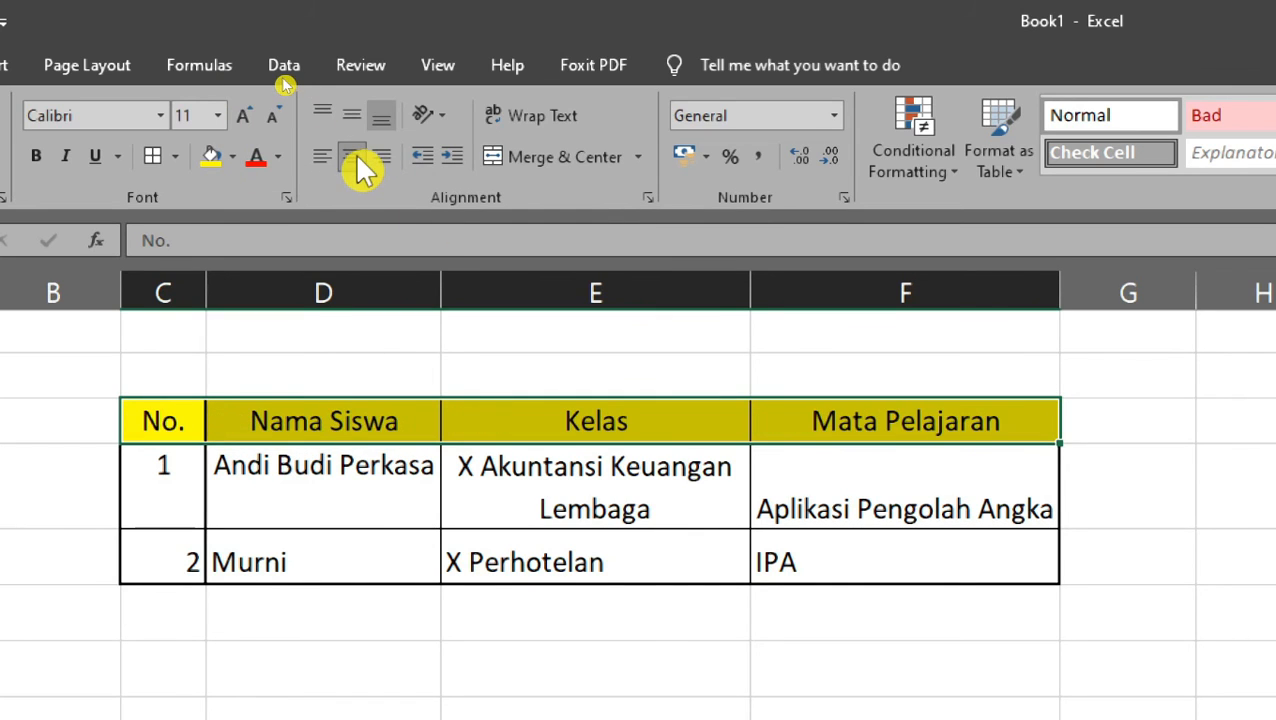
- Change the fill of the header row C3:F3 to red and then to light green
{"action": "left_click", "coordinate": [232, 156]}
{"action": "left_click", "coordinate": [236, 360]}
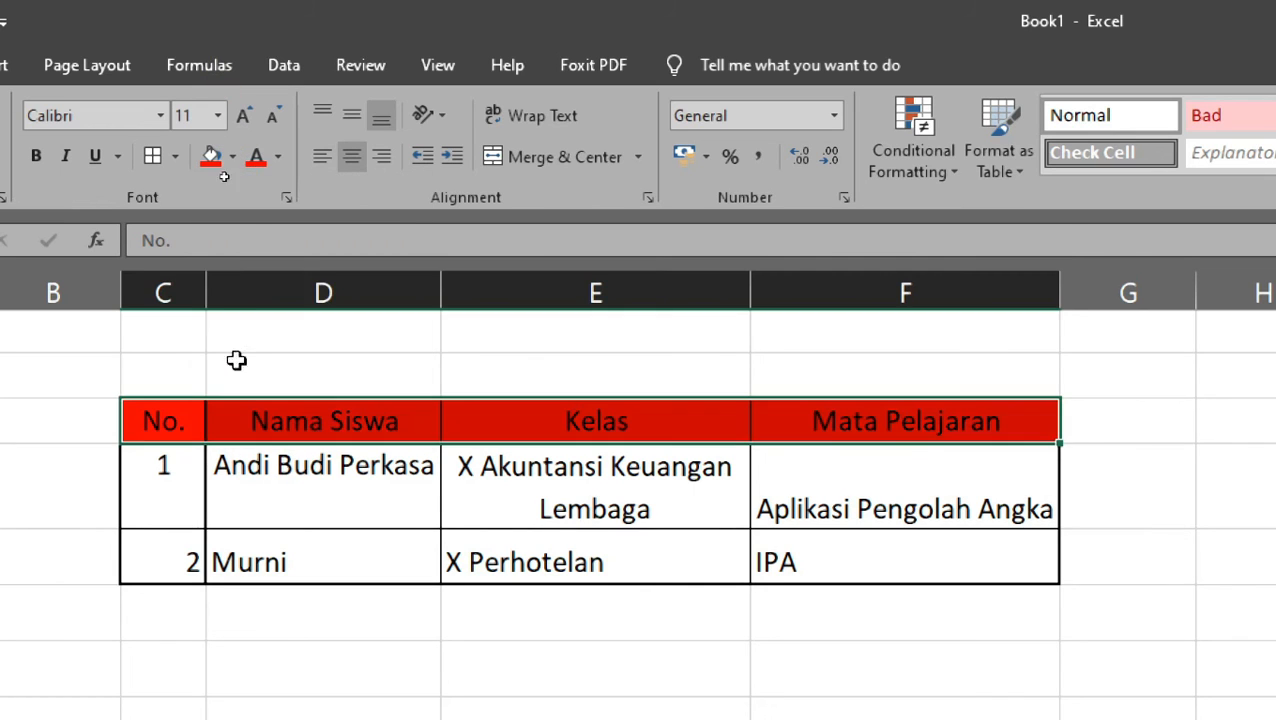
{"action": "left_click", "coordinate": [232, 156]}
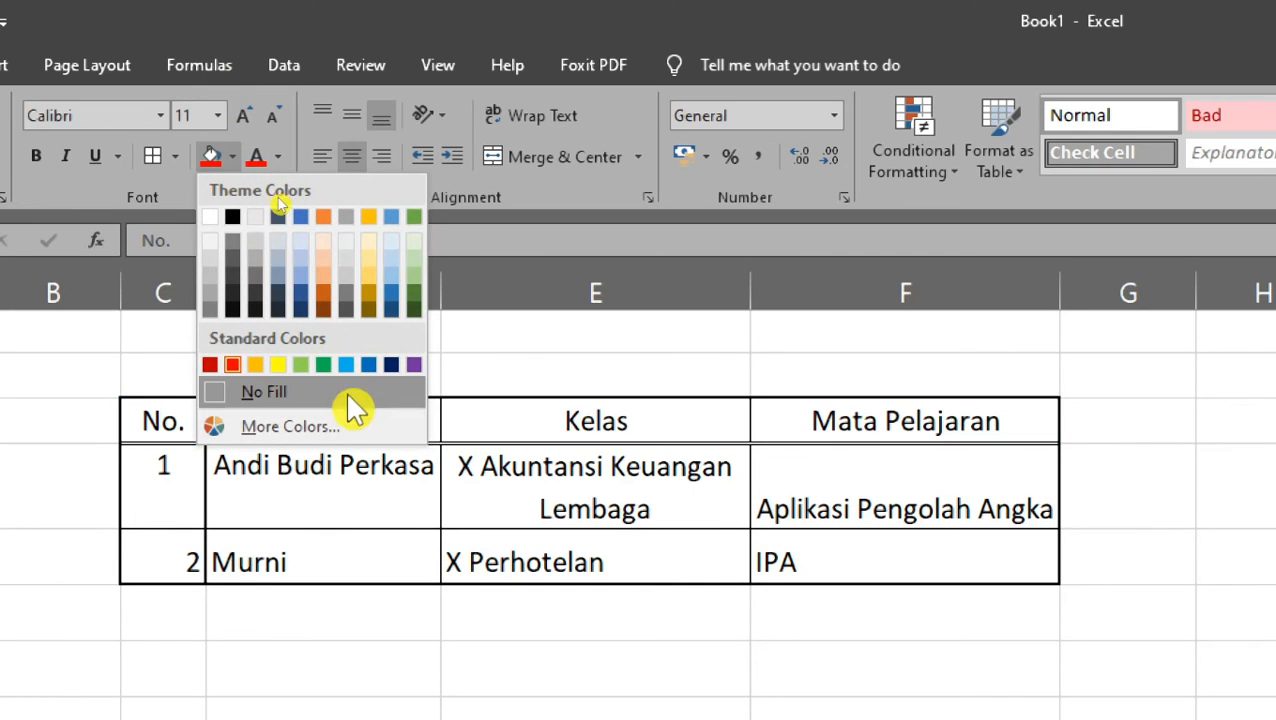
{"action": "left_click", "coordinate": [302, 365]}
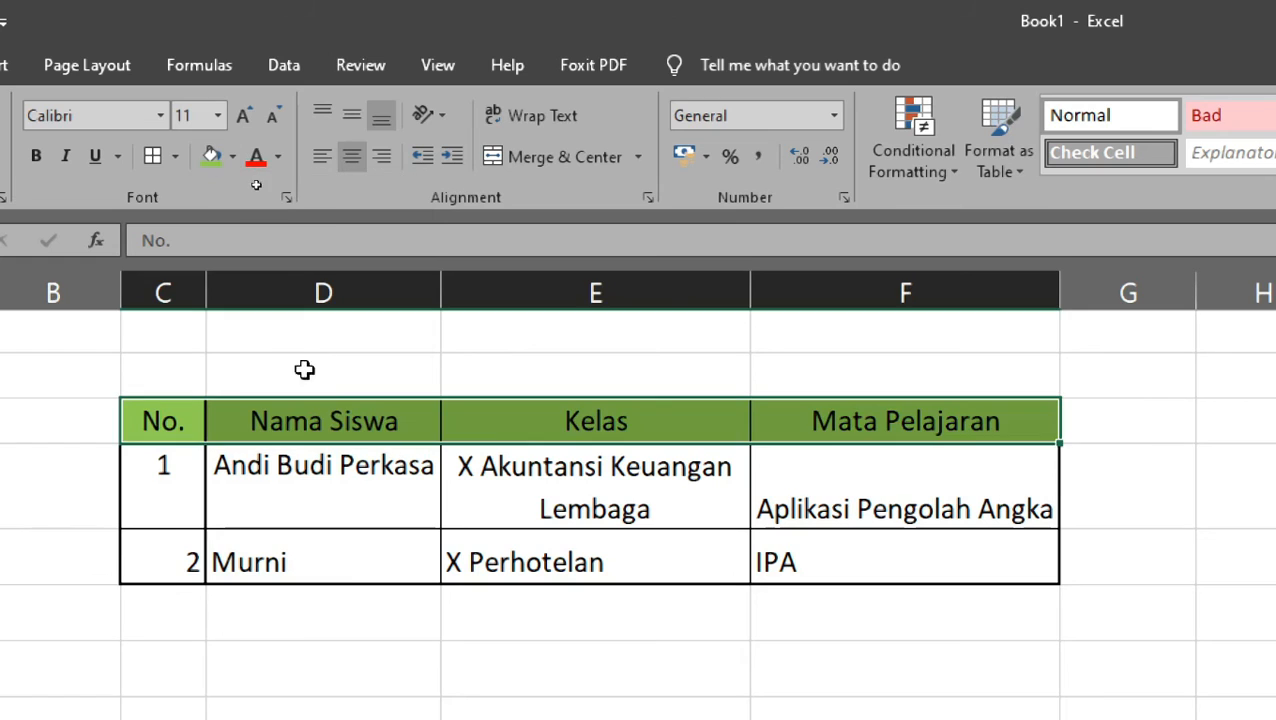
{"action": "left_click", "coordinate": [566, 500]}
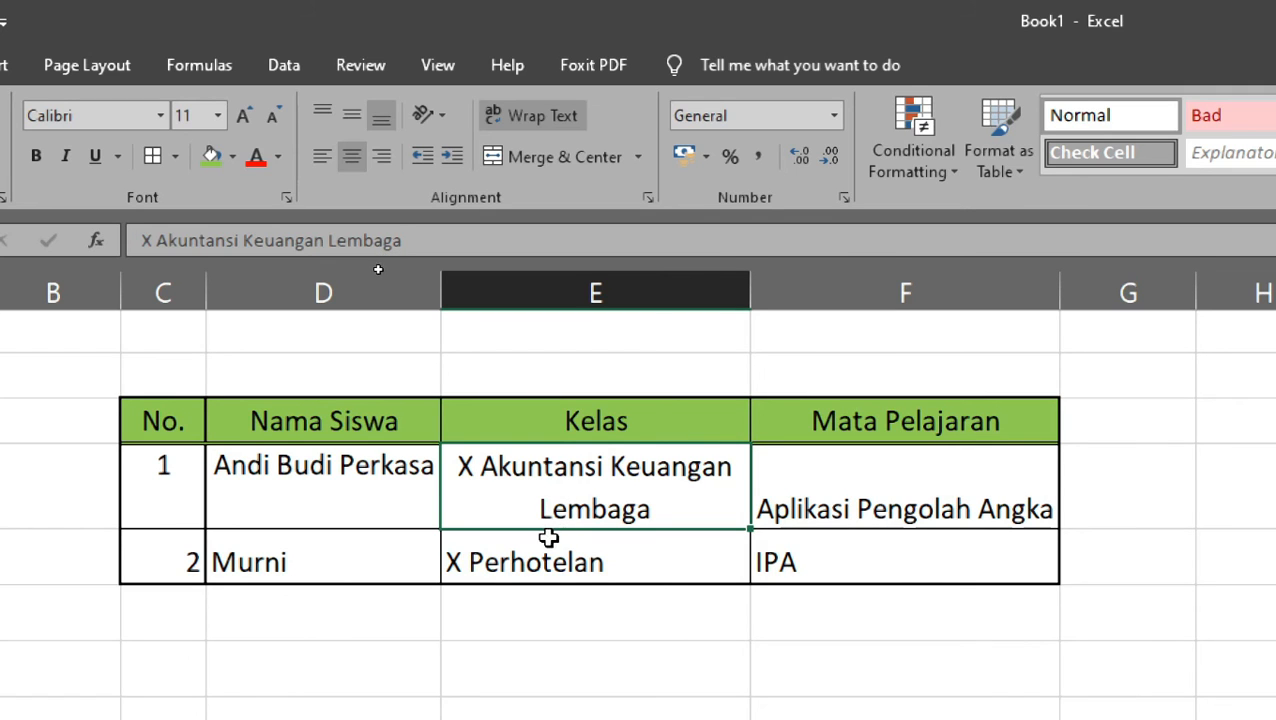
{"action": "left_click", "coordinate": [562, 662]}
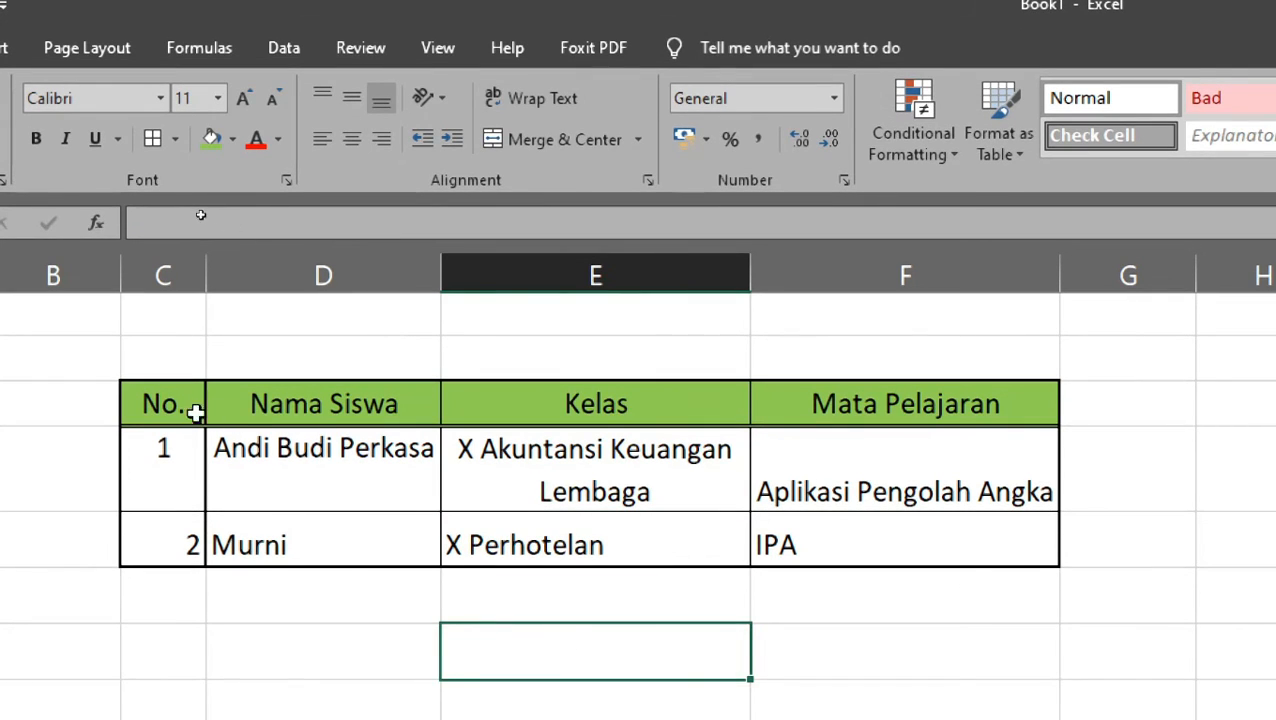
- Remove the fill color from the header row C3:F3
{"action": "left_click_drag", "start_coordinate": [195, 412], "coordinate": [917, 418]}
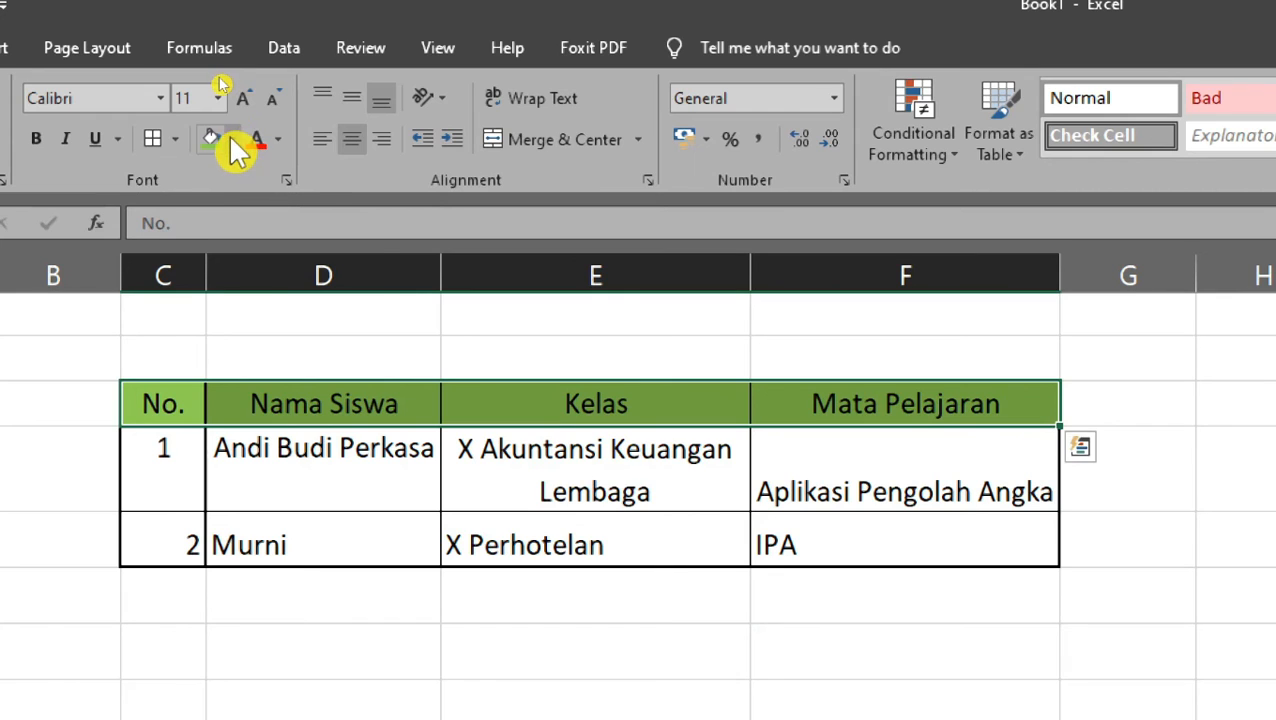
{"action": "left_click", "coordinate": [232, 139]}
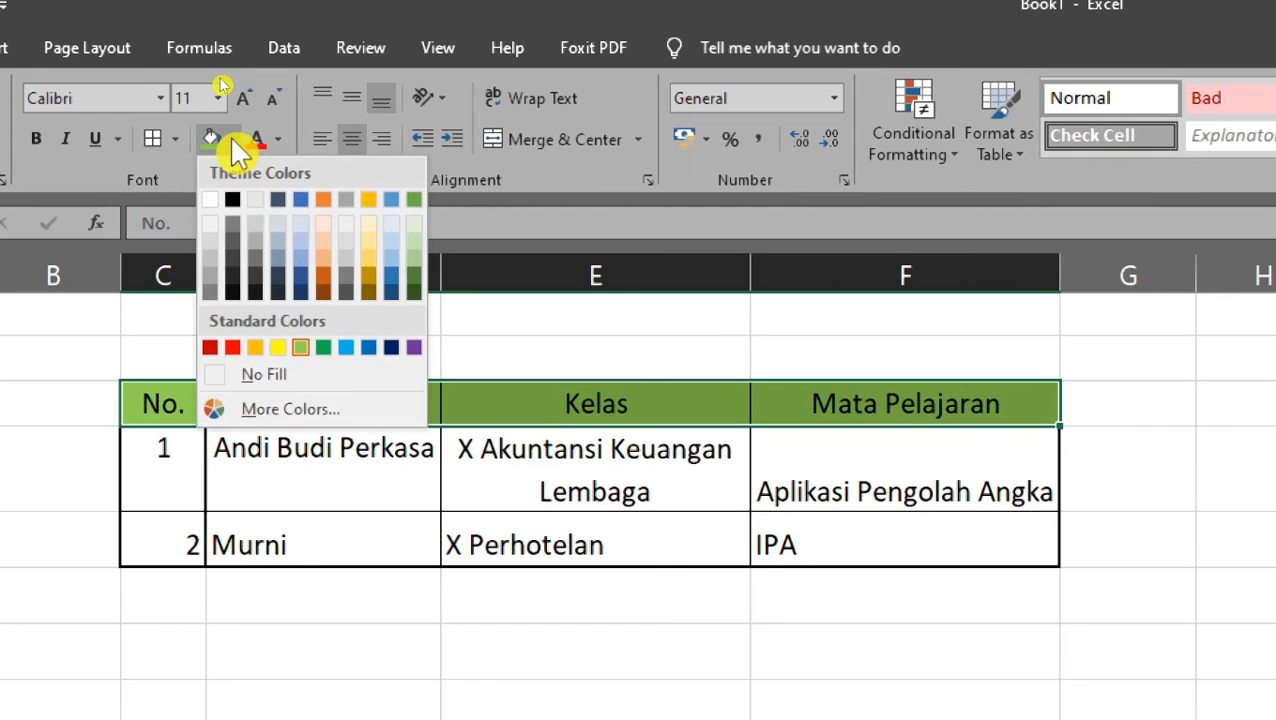
{"action": "left_click", "coordinate": [265, 390]}
{"action": "left_click", "coordinate": [292, 468]}
- Fill the header row C3:F3 with the standard light green color
{"action": "left_click_drag", "start_coordinate": [165, 415], "coordinate": [947, 421]}
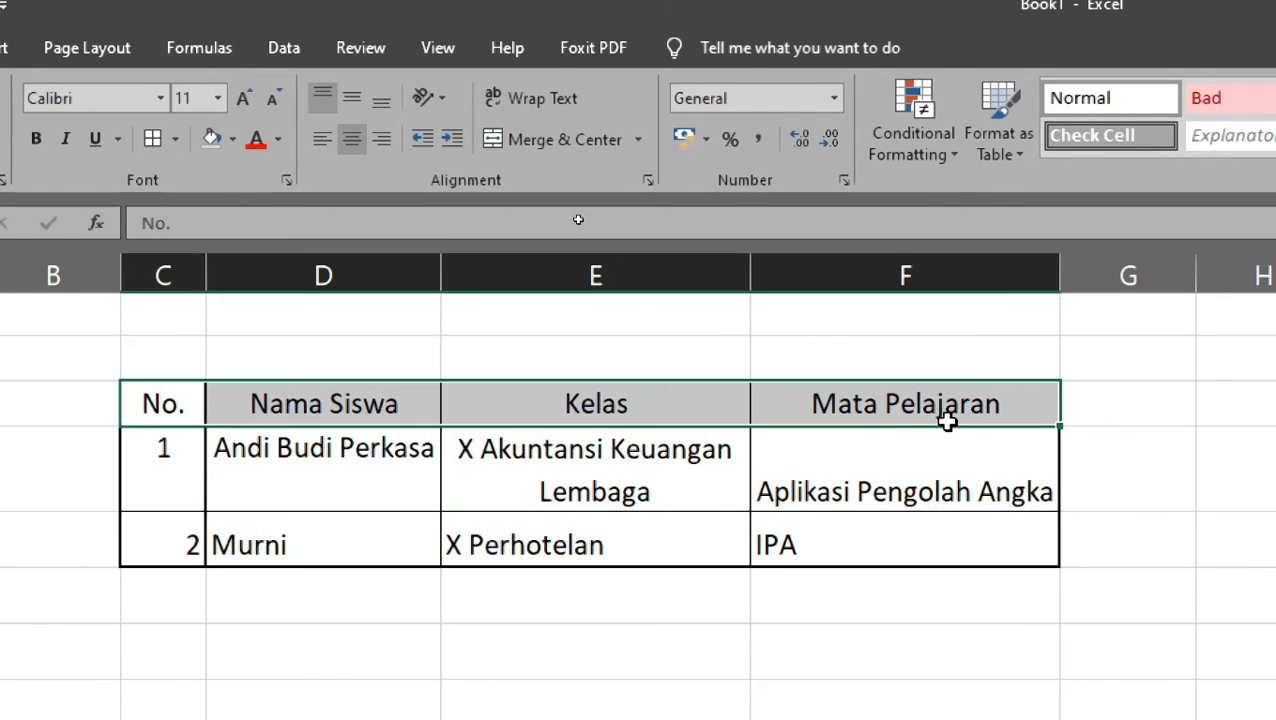
{"action": "left_click", "coordinate": [234, 141]}
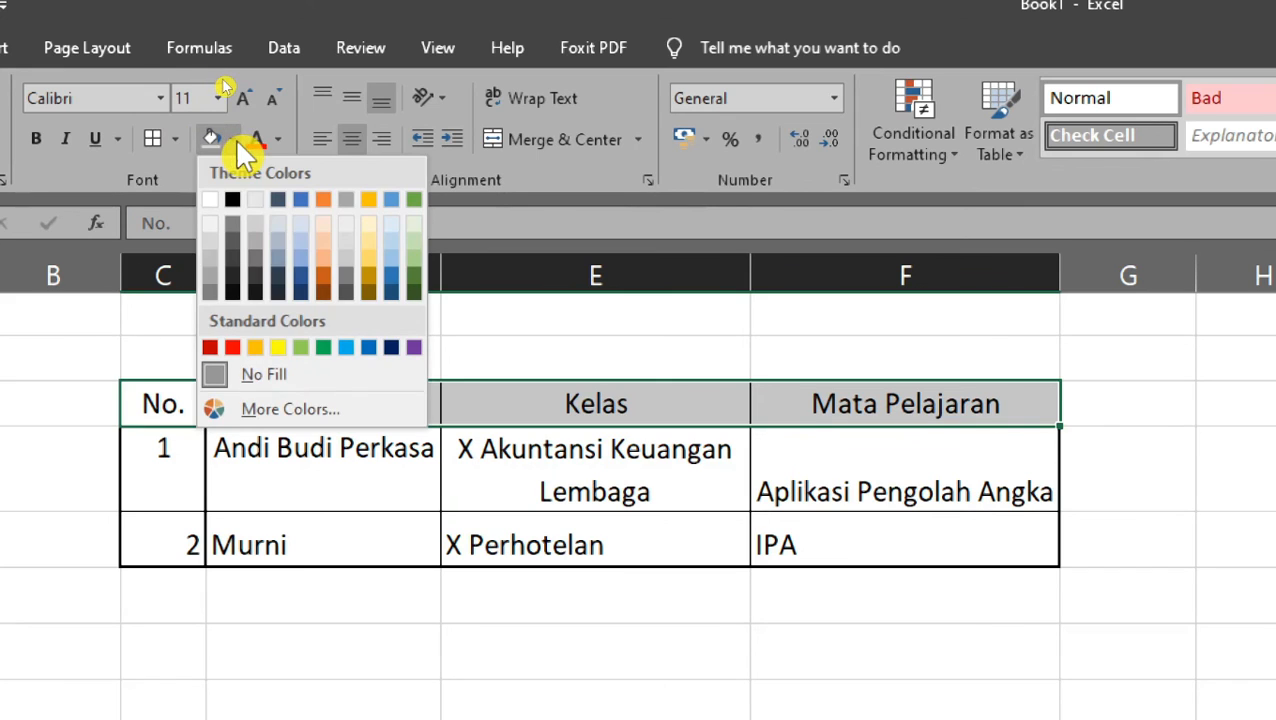
{"action": "left_click", "coordinate": [296, 349]}
{"action": "left_click", "coordinate": [357, 428]}
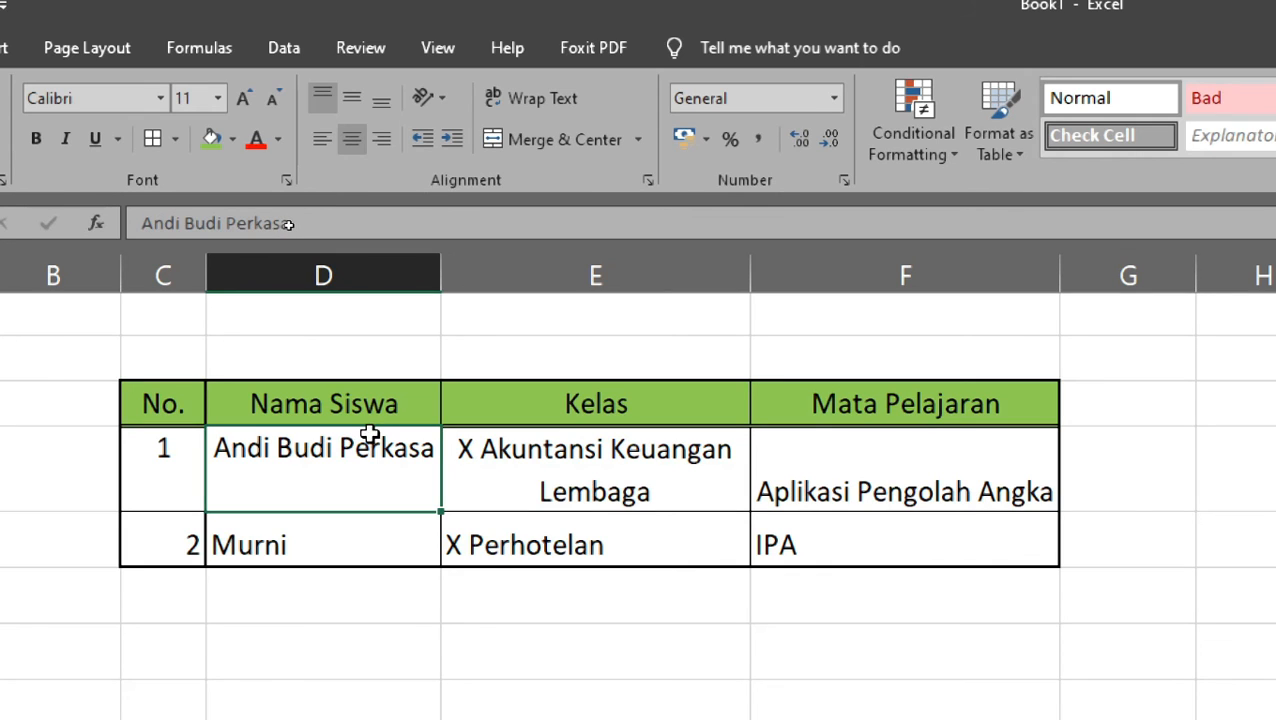
{"action": "left_click", "coordinate": [369, 412]}
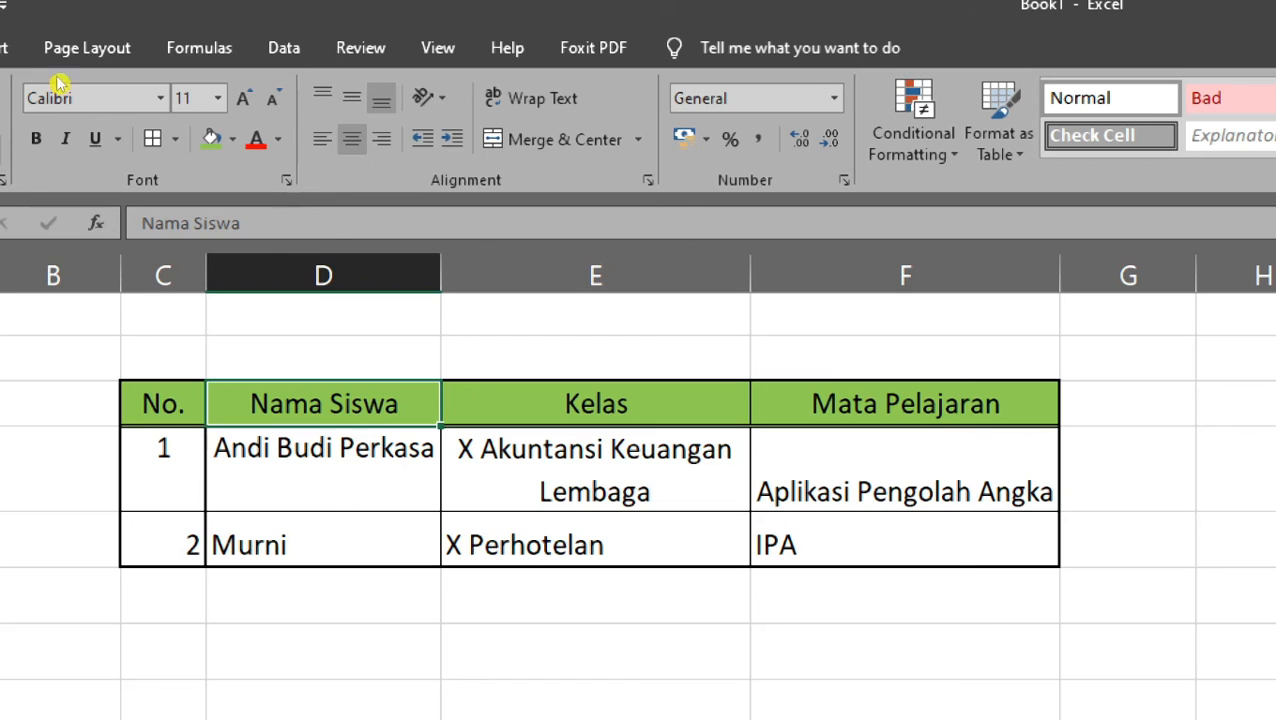
{"action": "left_click", "coordinate": [461, 484]}
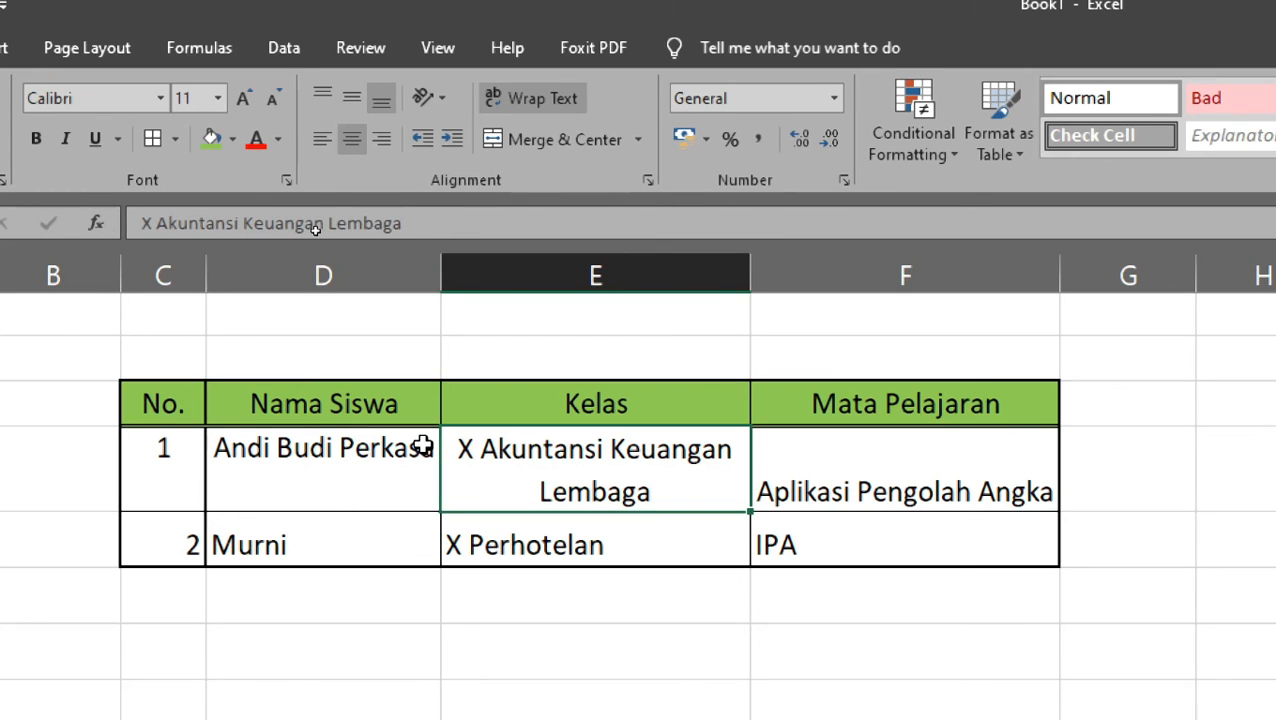
{"action": "left_click", "coordinate": [521, 412]}
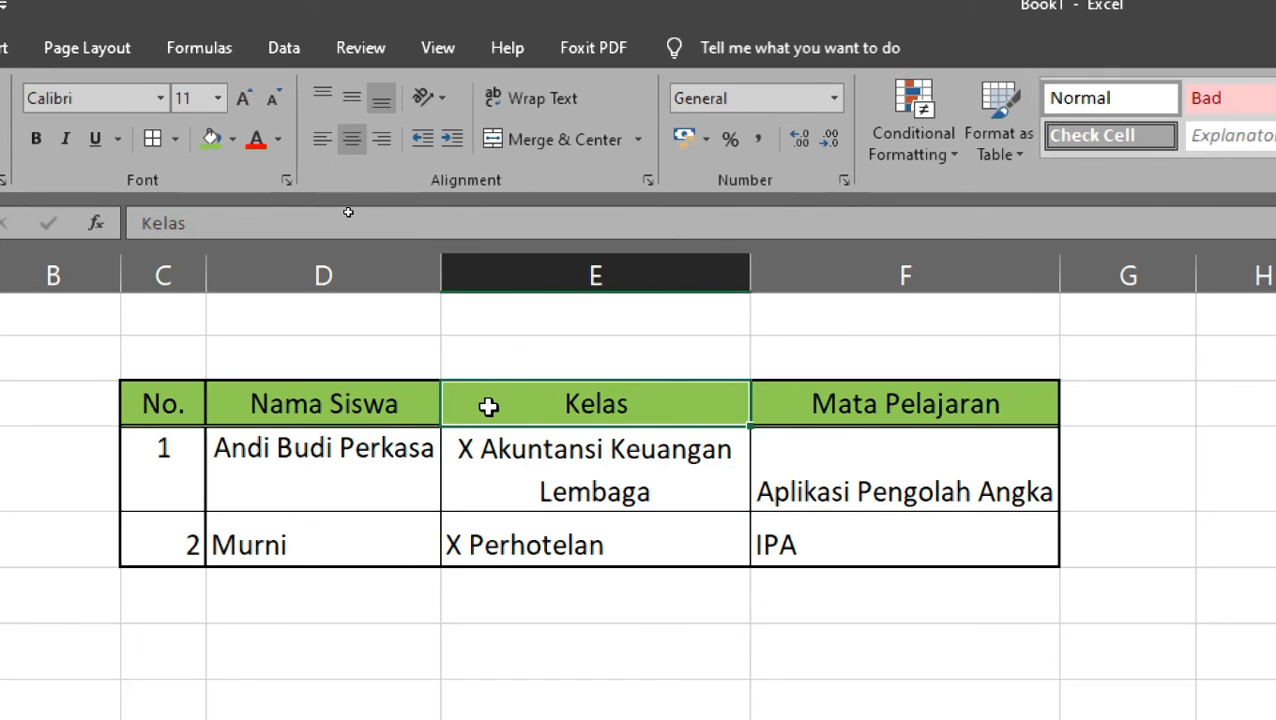
{"action": "left_click", "coordinate": [497, 513]}
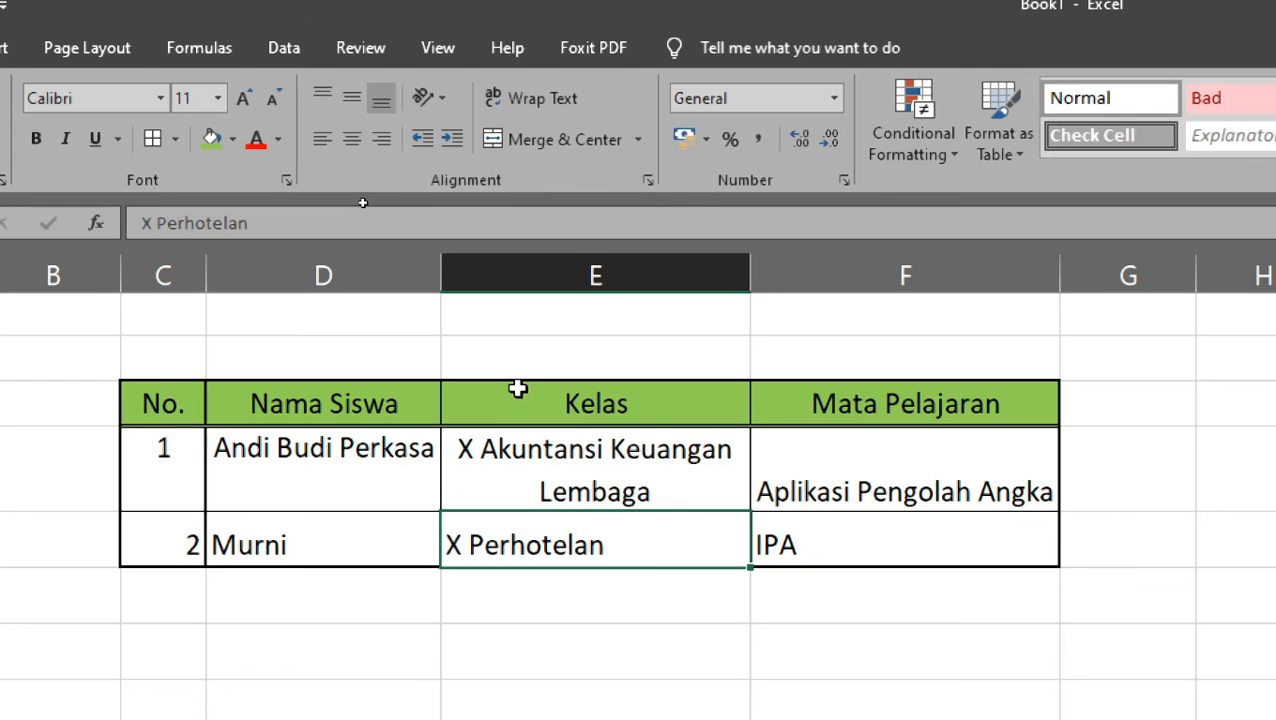
- Try moving the Kelas and Mata Pelajaran block, E3:F5, one column to the right, then undo the move
{"action": "left_click_drag", "start_coordinate": [521, 385], "coordinate": [885, 553]}
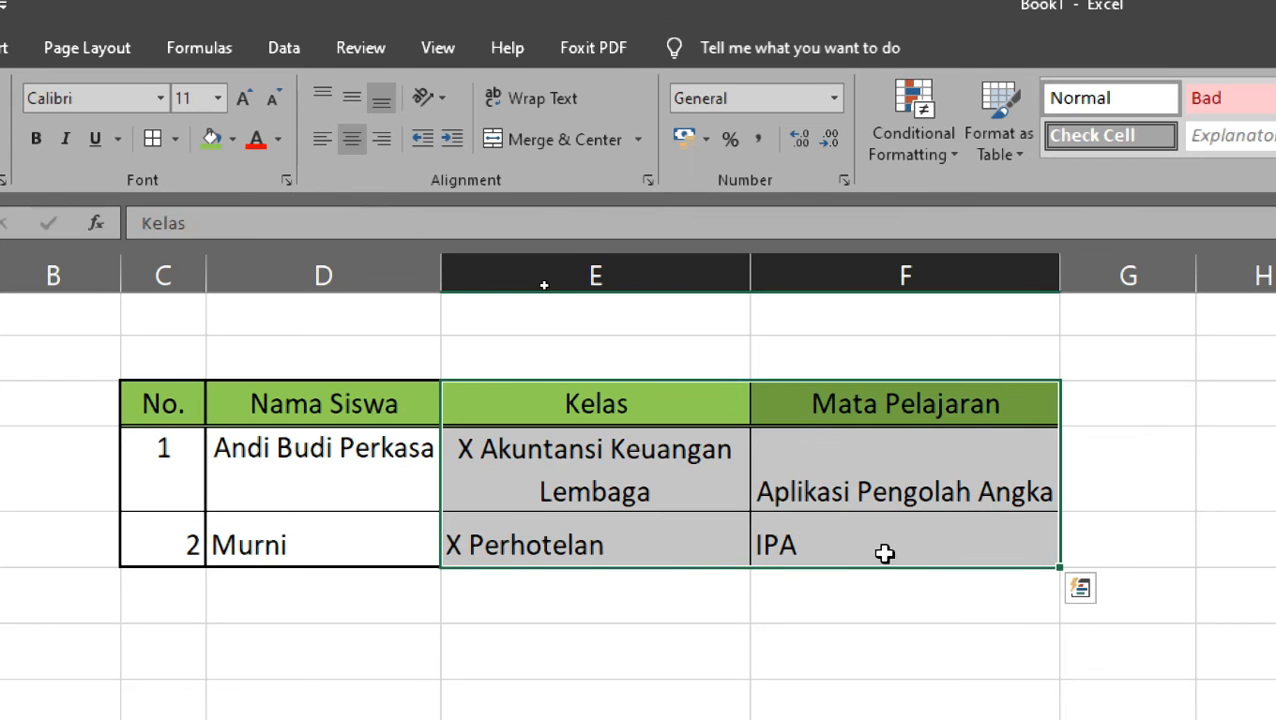
{"action": "left_click_drag", "start_coordinate": [1060, 441], "coordinate": [1125, 436]}
{"action": "left_click_drag", "start_coordinate": [572, 395], "coordinate": [573, 524]}
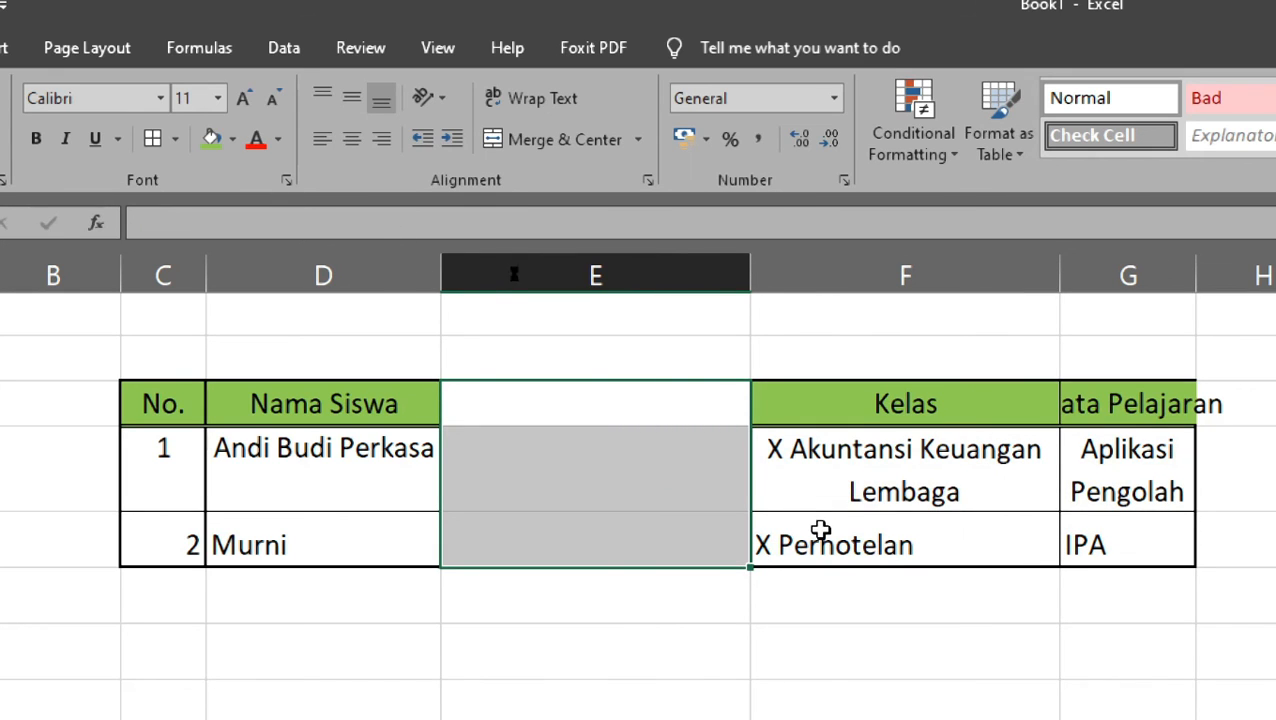
{"action": "key", "text": "ctrl+z"}
{"action": "left_click", "coordinate": [790, 632]}
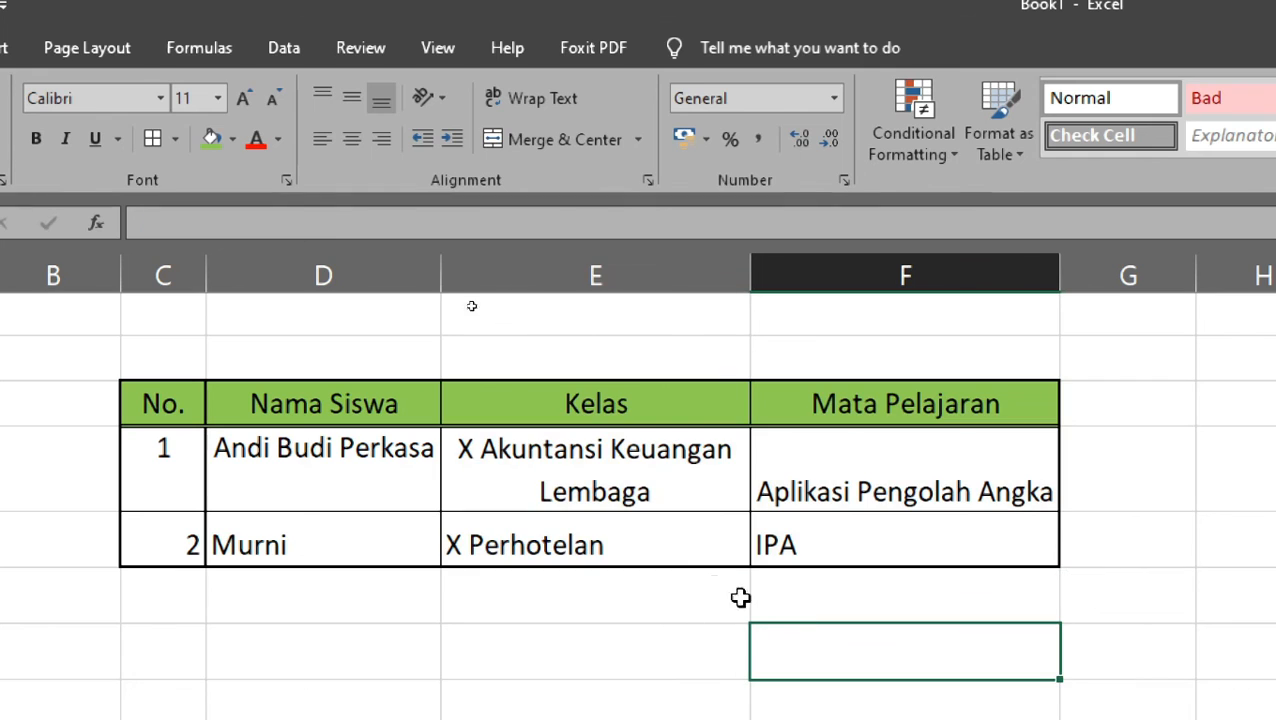
- Insert a new column before the Kelas column at column E
{"action": "right_click", "coordinate": [567, 265]}
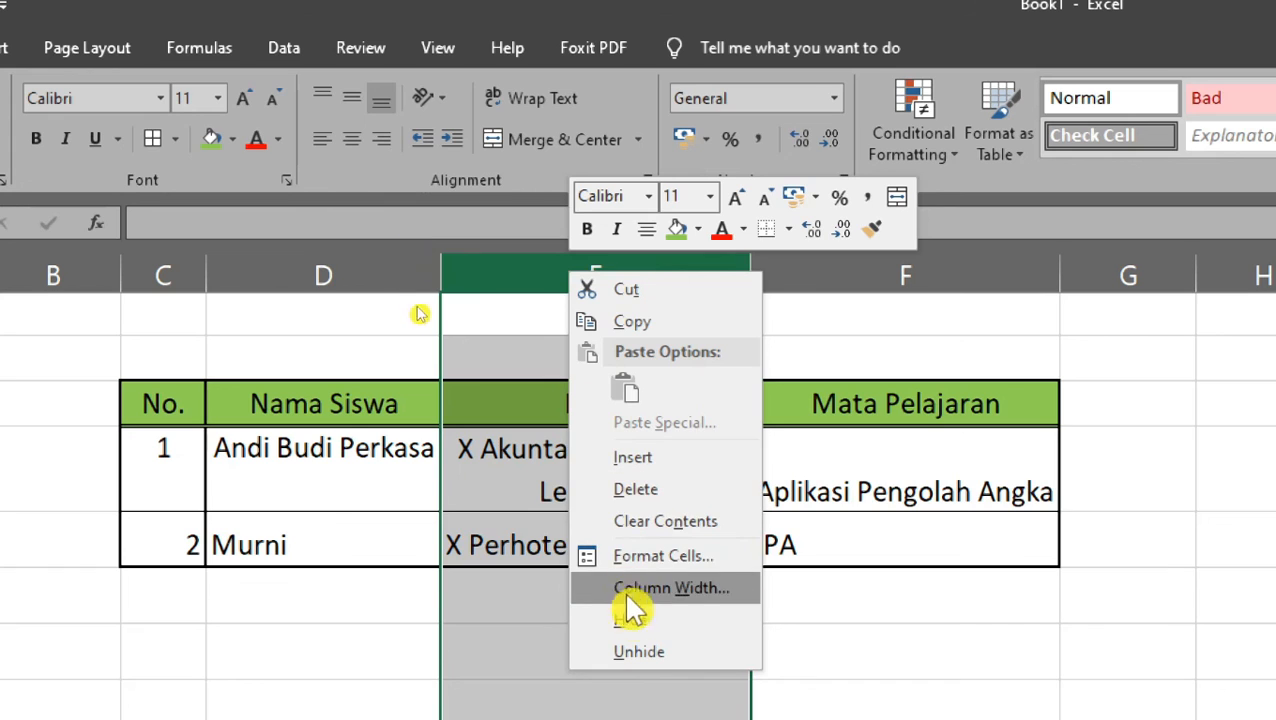
{"action": "left_click", "coordinate": [622, 460]}
{"action": "left_click", "coordinate": [849, 527]}
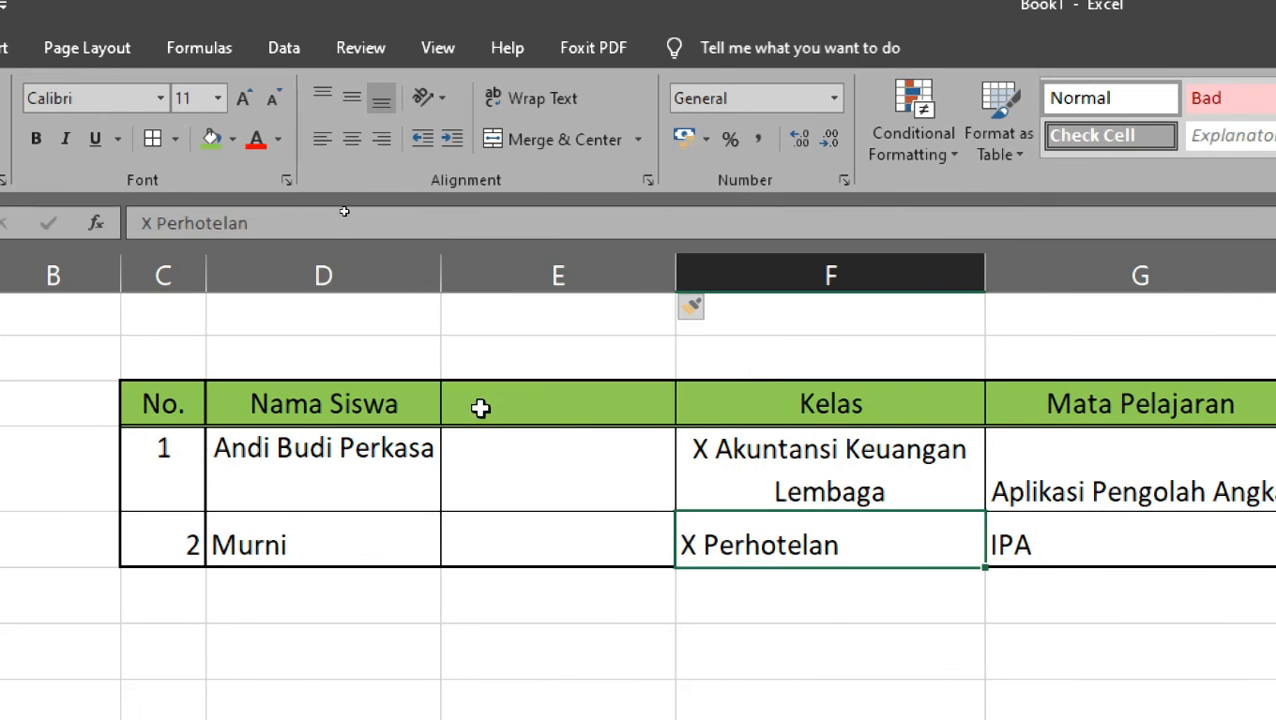
- Enter the heading NIS in E3 and the two students' ID numbers in E4 and E5
{"action": "left_click", "coordinate": [480, 403]}
{"action": "key", "text": "super+minus"}
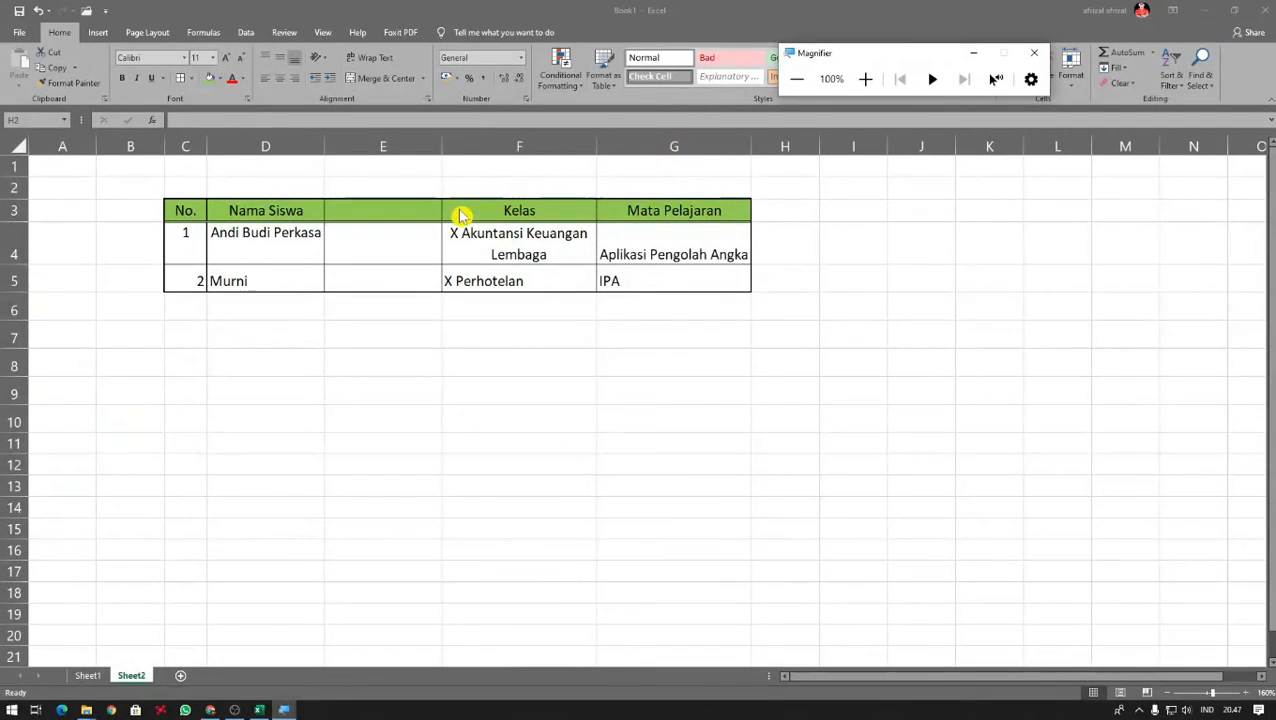
{"action": "type", "text": "ni"}
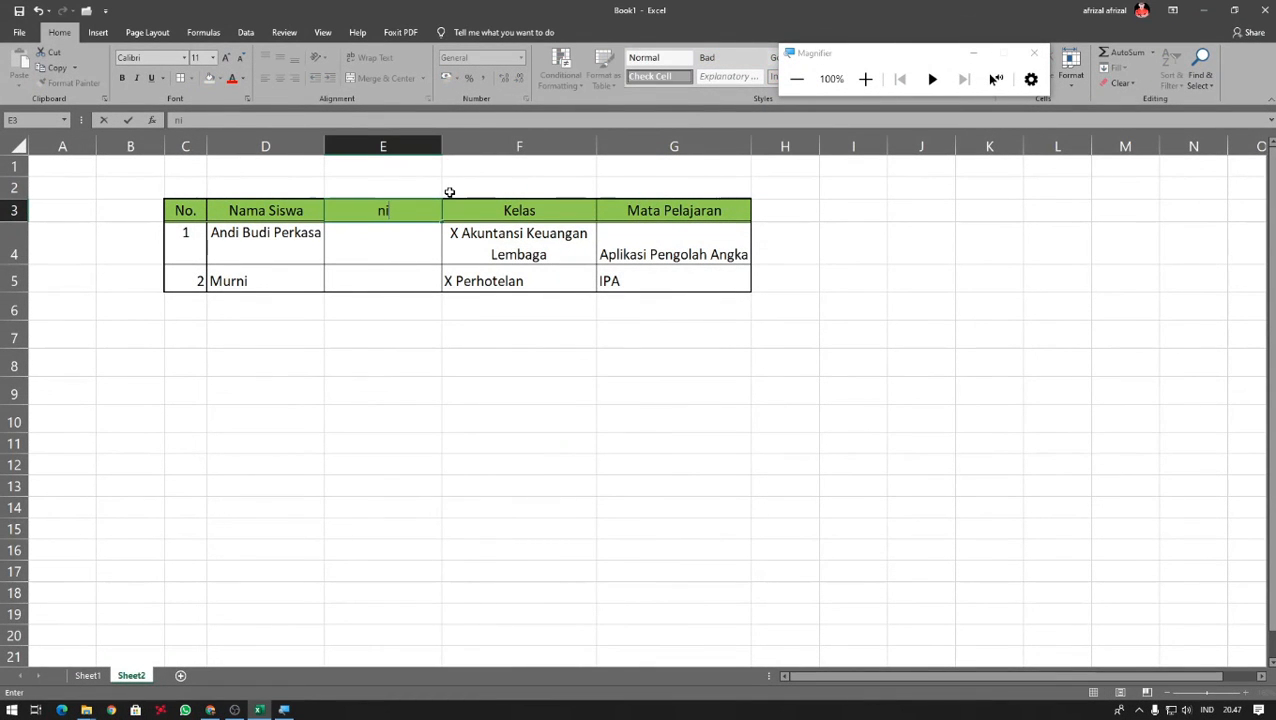
{"action": "type", "text": "S"}
{"action": "key", "text": "Return"}
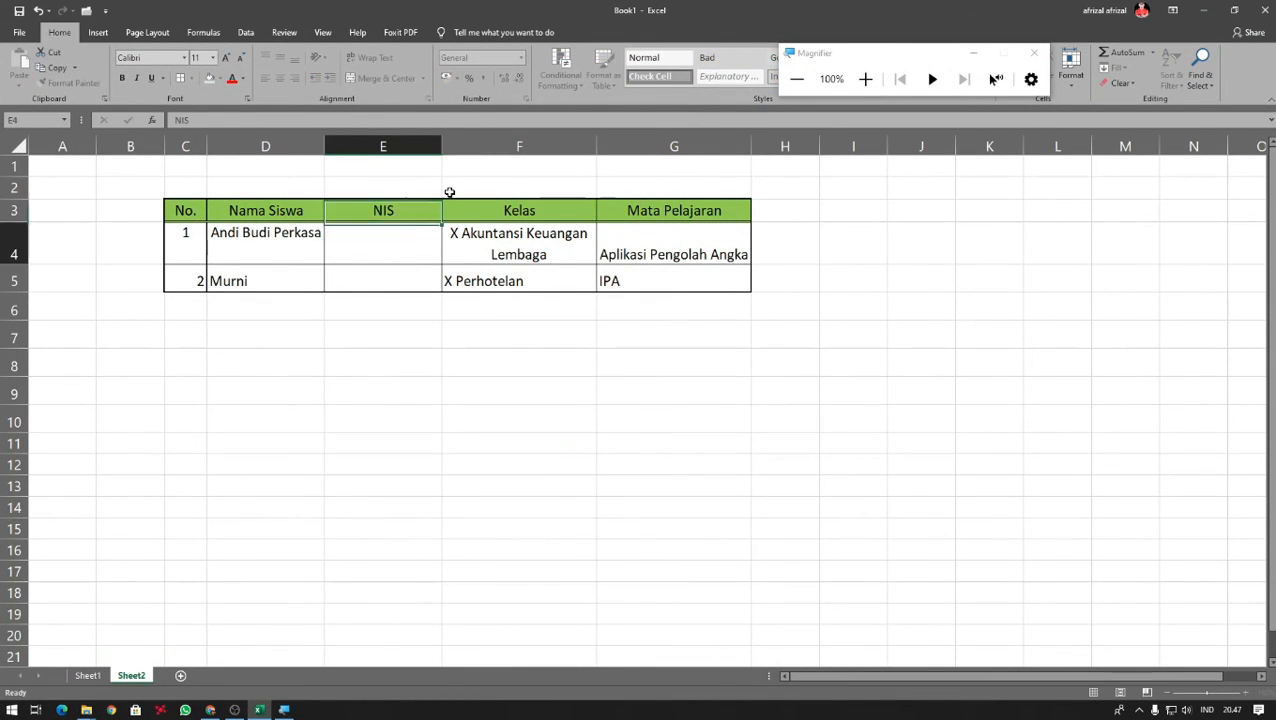
{"action": "type", "text": "1"}
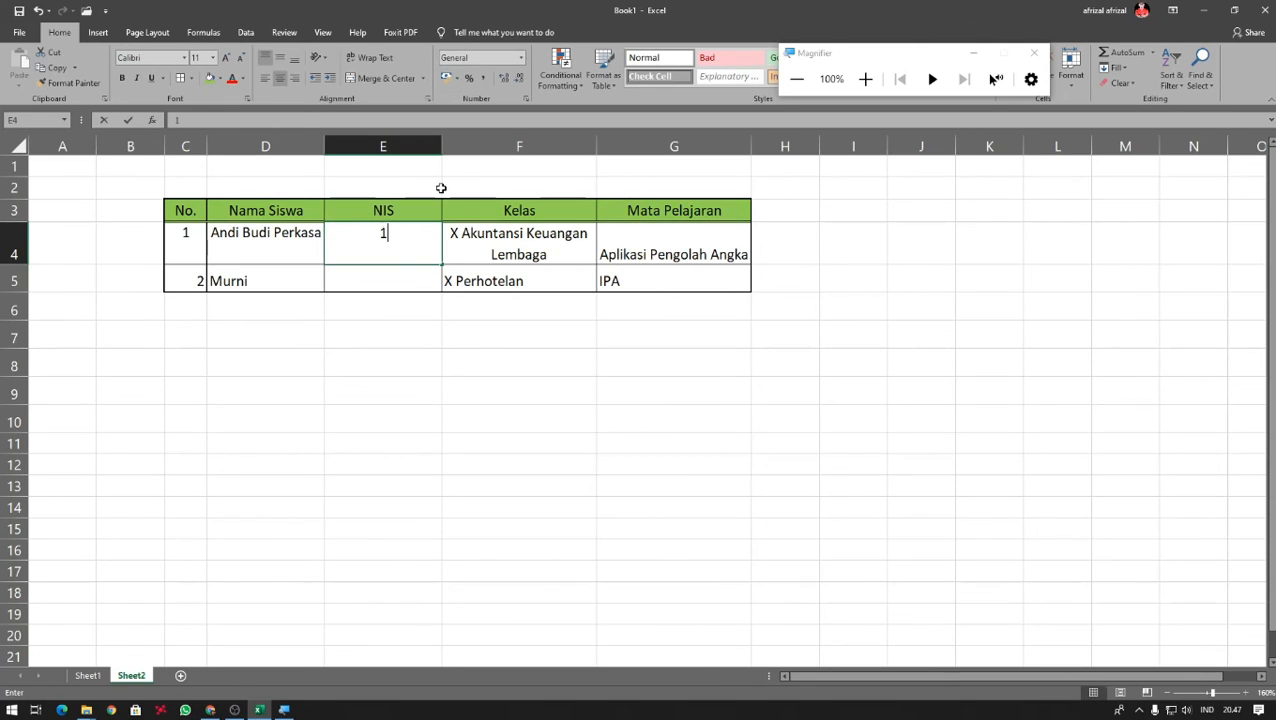
{"action": "type", "text": "234"}
{"action": "key", "text": "Return"}
{"action": "type", "text": "1235"}
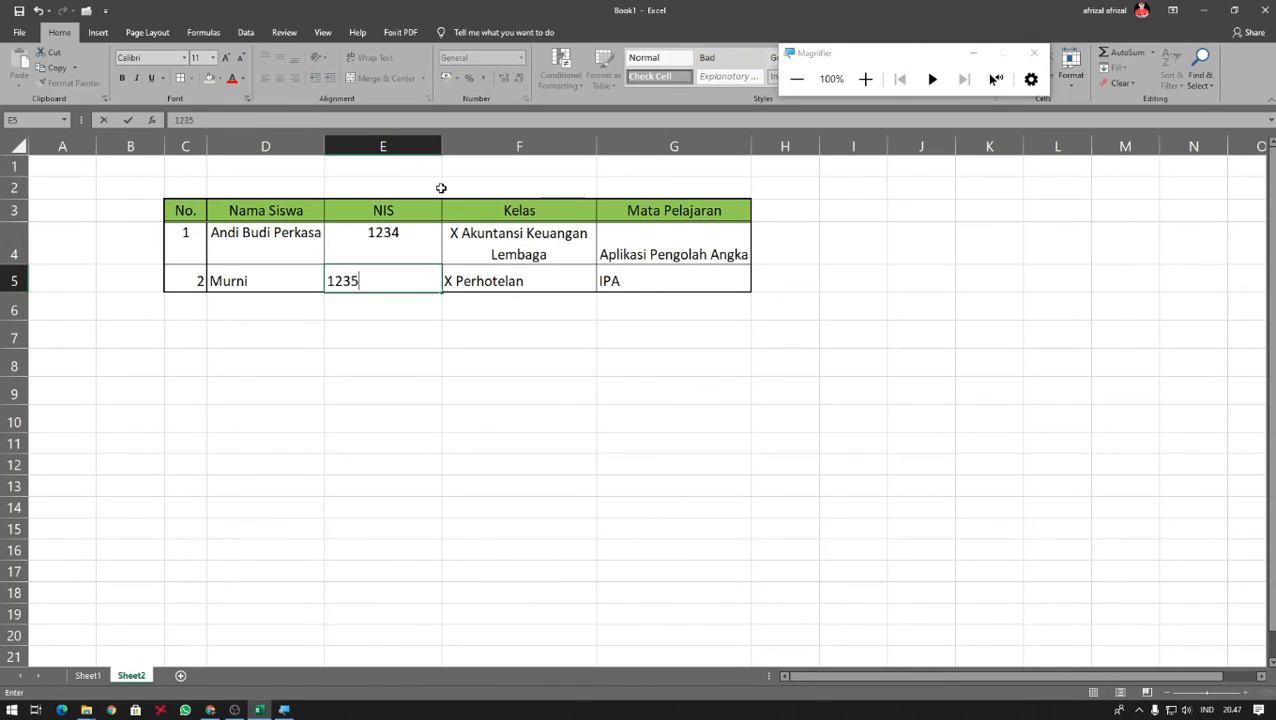
{"action": "key", "text": "Return"}
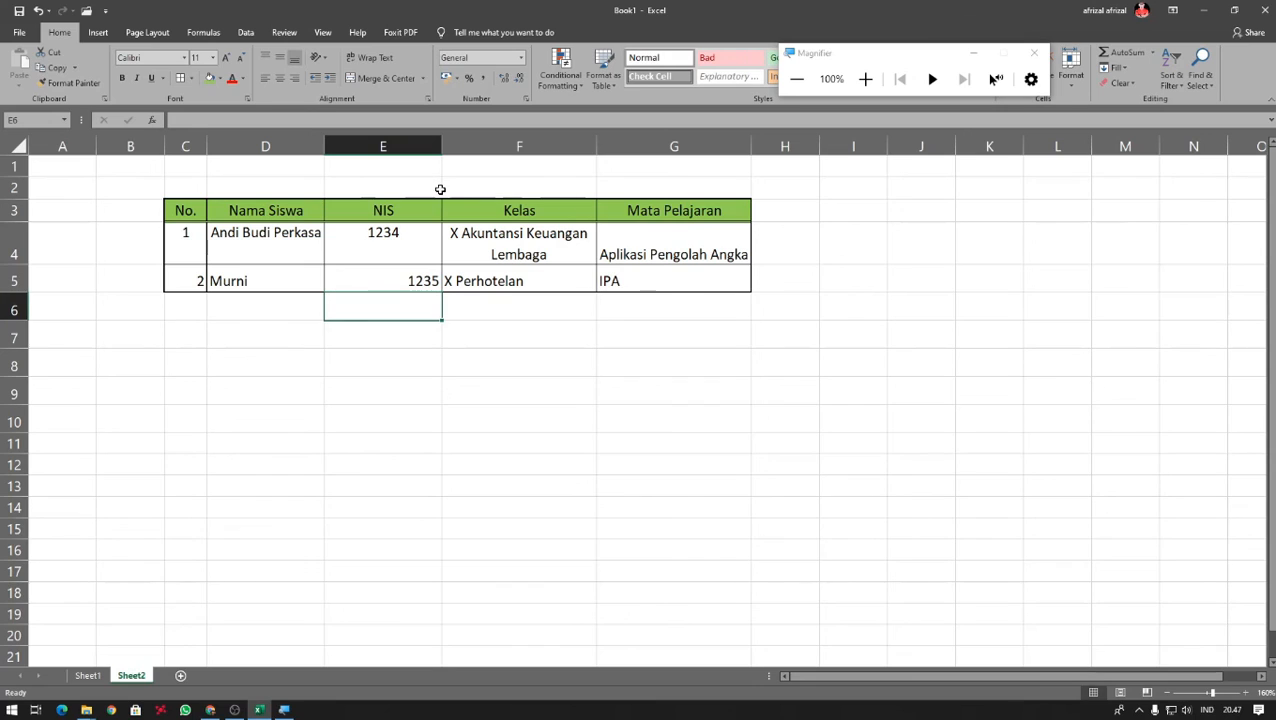
- Center the student ID numbers in E4:E5 horizontally
{"action": "left_click_drag", "start_coordinate": [393, 273], "coordinate": [386, 252]}
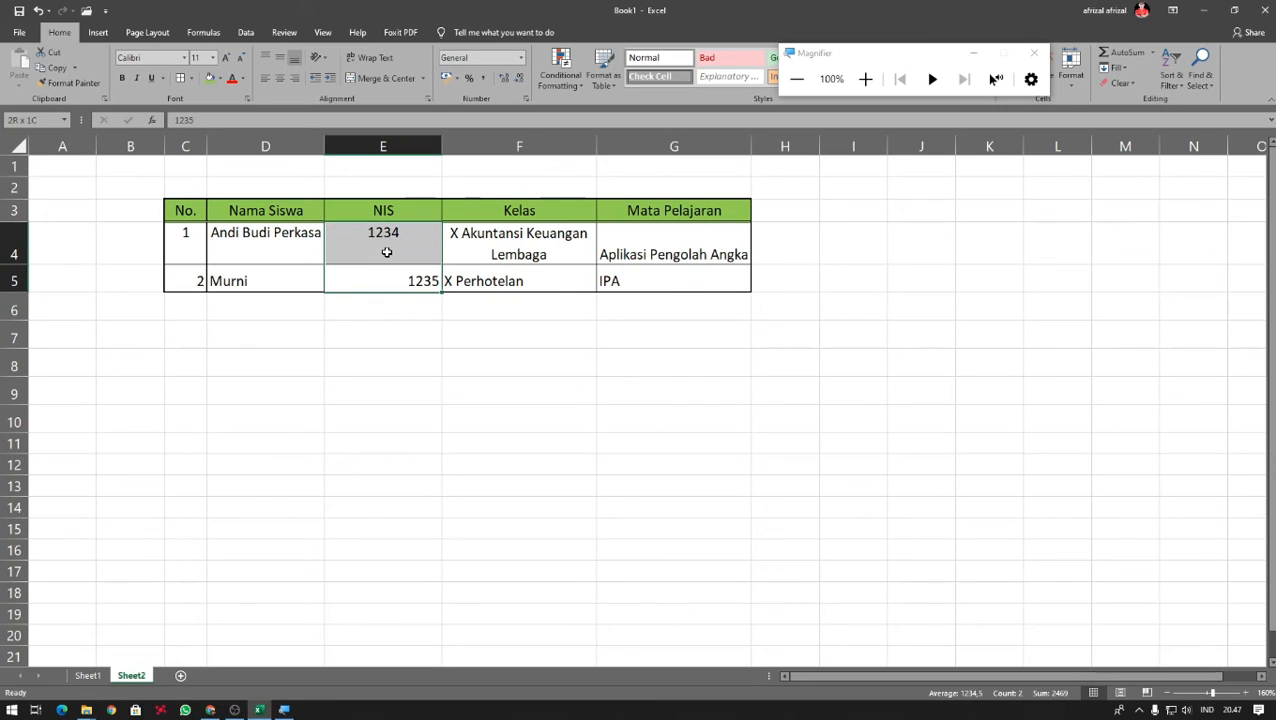
{"action": "left_click", "coordinate": [279, 78]}
{"action": "left_click", "coordinate": [398, 310]}
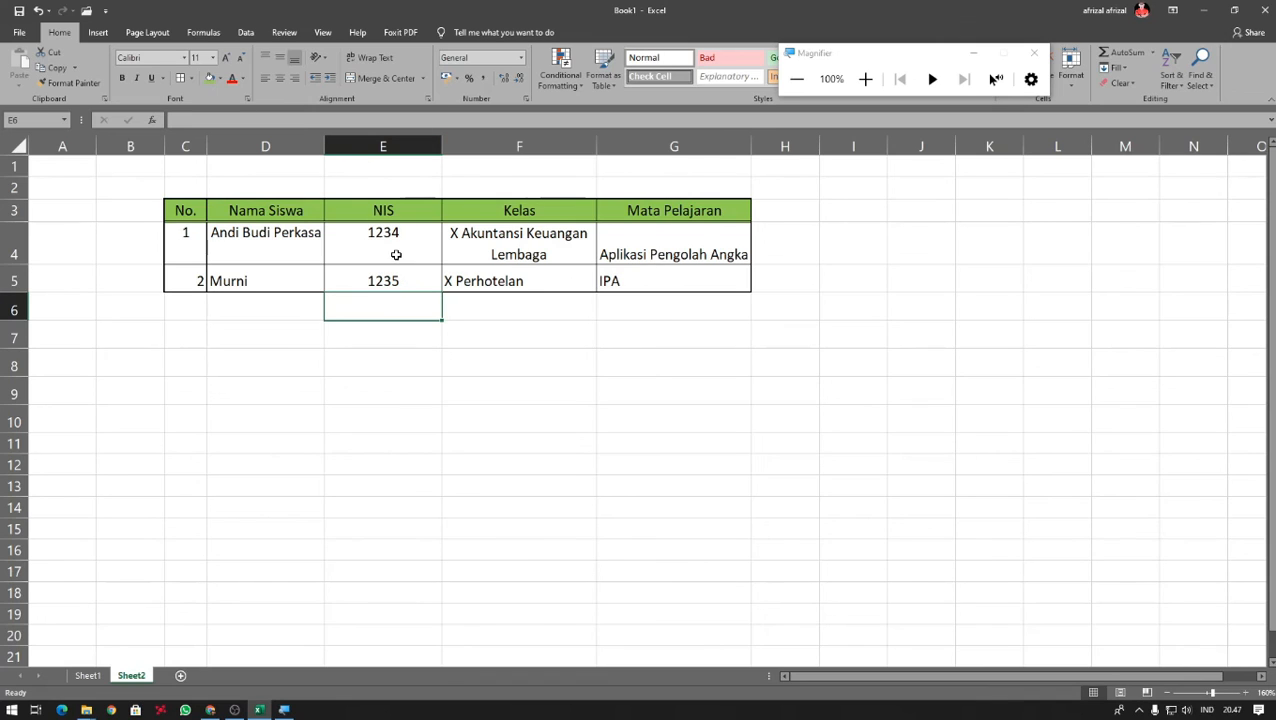
- Insert a blank row above the second student's row at row 5
{"action": "left_click", "coordinate": [406, 360]}
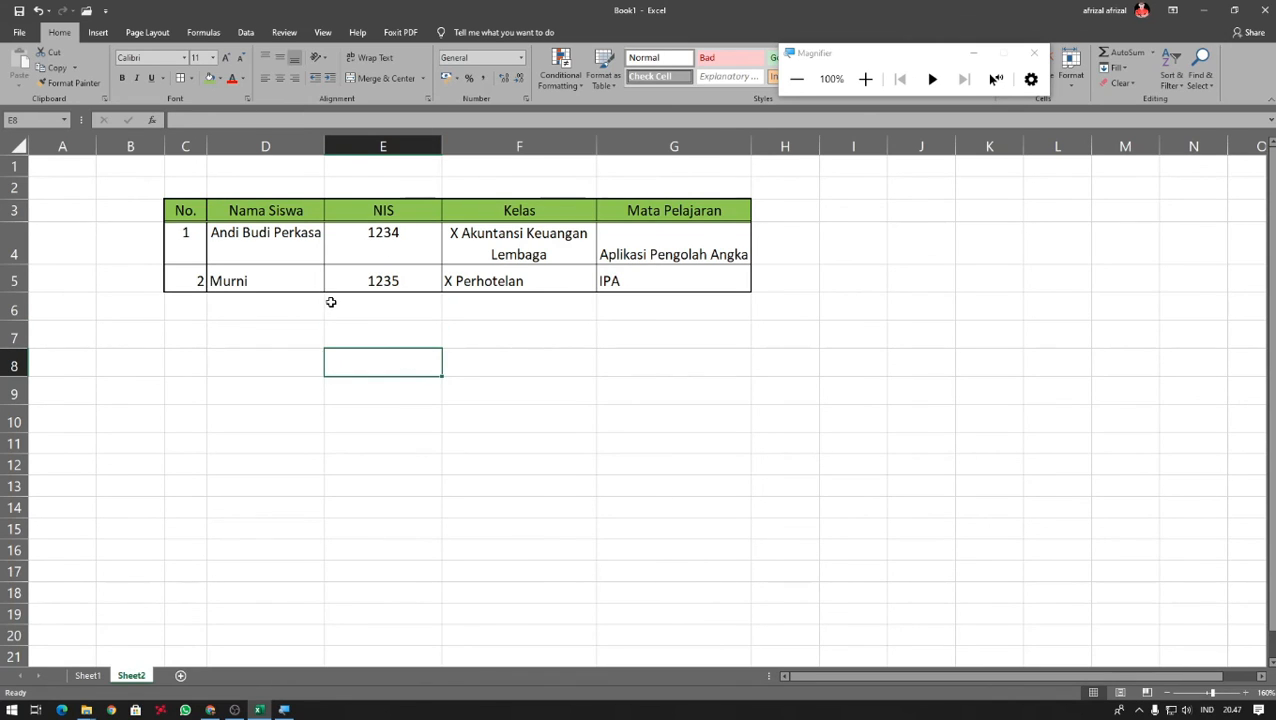
{"action": "left_click", "coordinate": [379, 283]}
{"action": "left_click", "coordinate": [190, 283]}
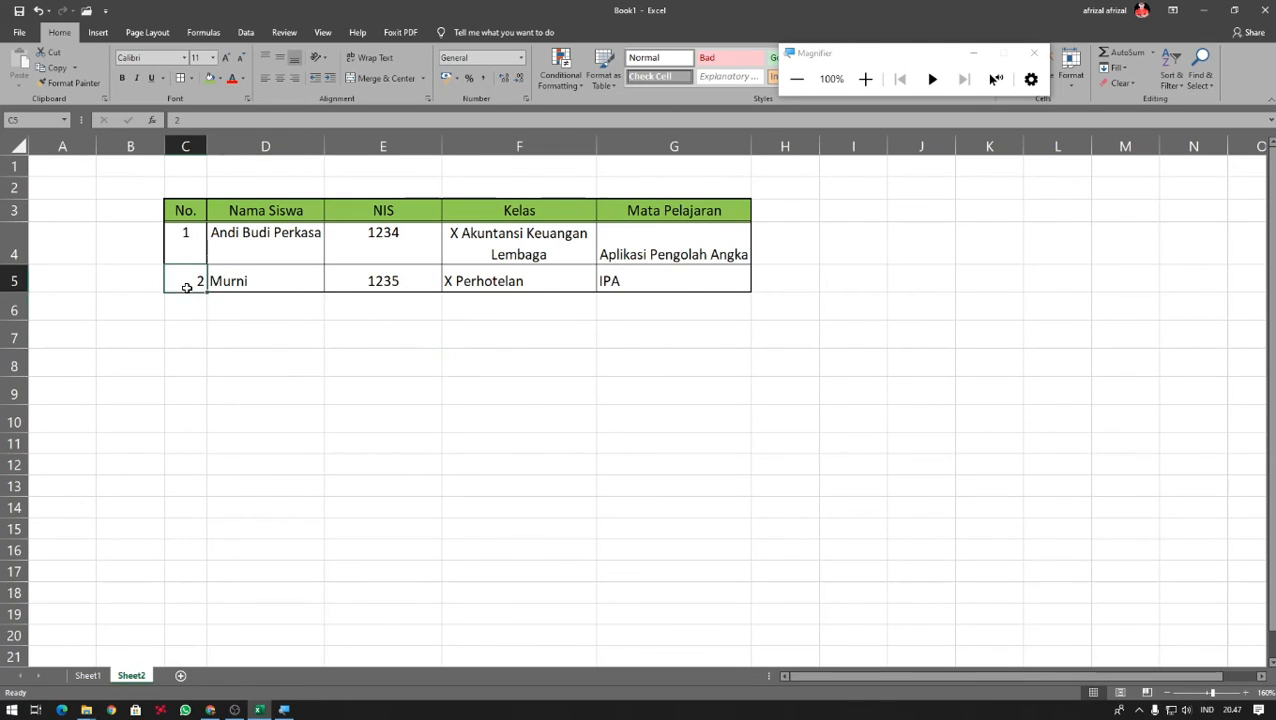
{"action": "right_click", "coordinate": [16, 281]}
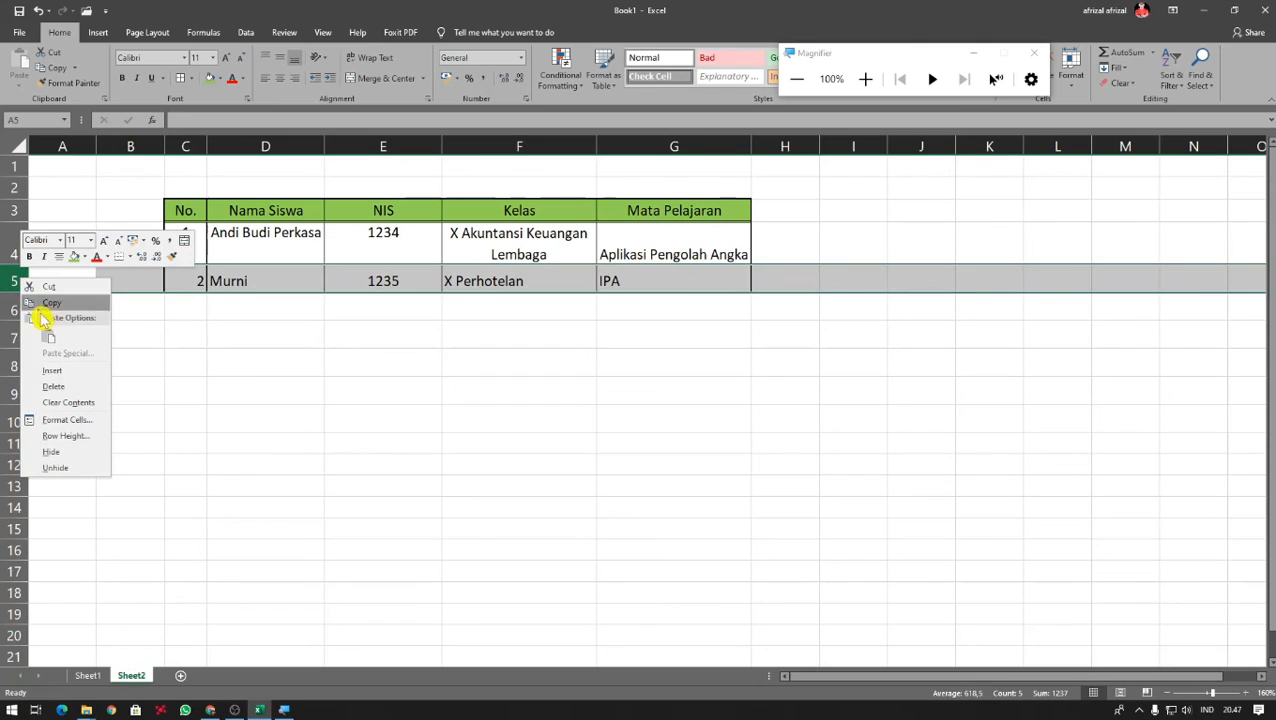
{"action": "left_click", "coordinate": [62, 374]}
{"action": "left_click", "coordinate": [295, 402]}
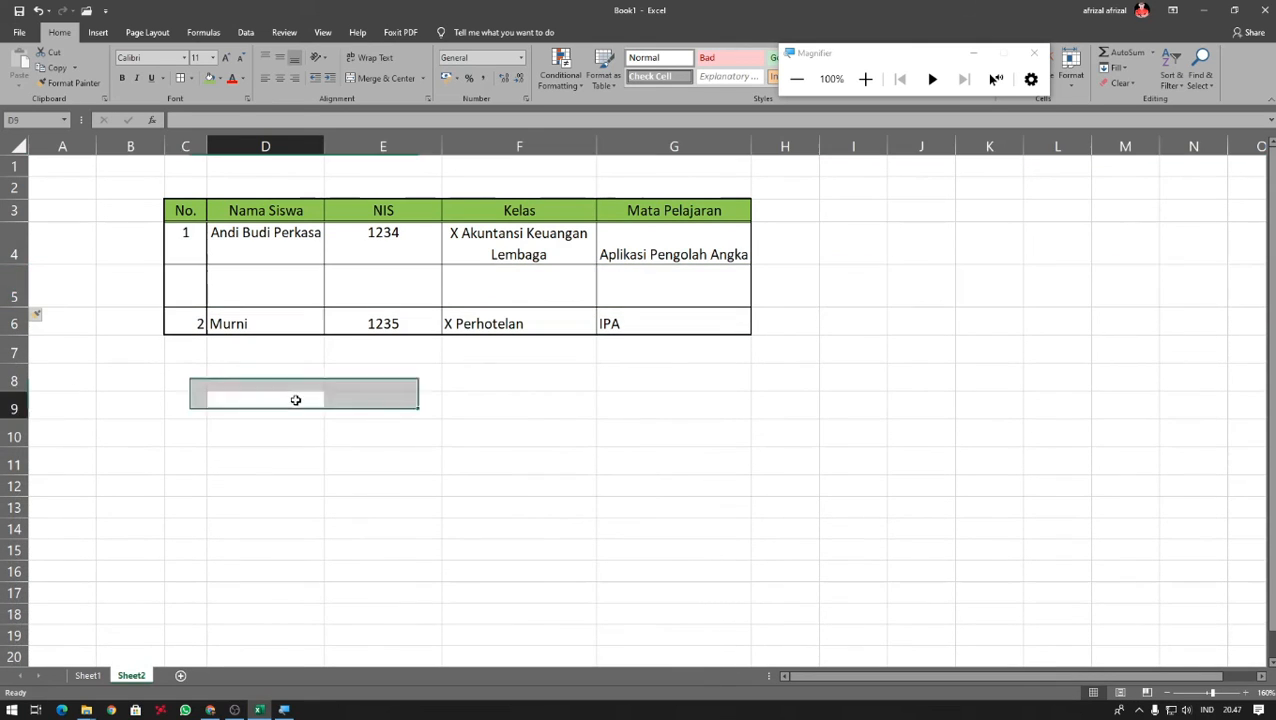
- Fill the blank row 5 with the number 2 in C5 and a student's name in D5
{"action": "left_click", "coordinate": [187, 297]}
{"action": "type", "text": "2"}
{"action": "key", "text": "Tab"}
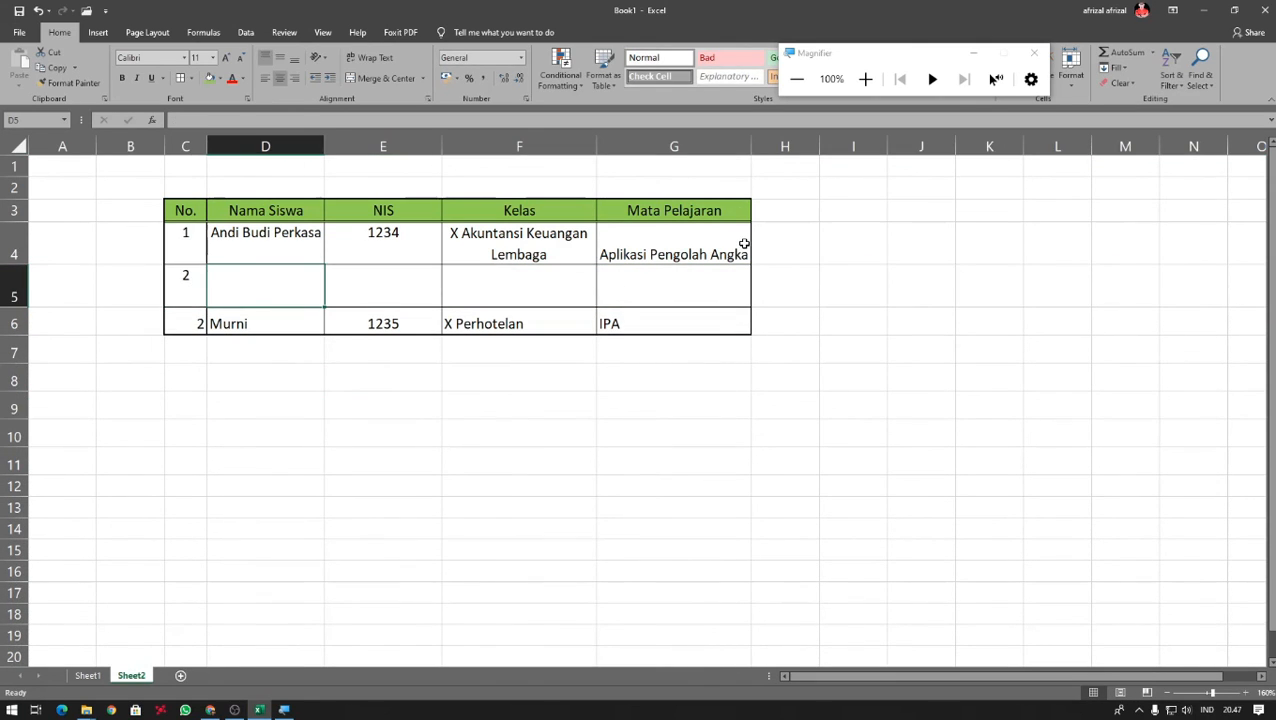
{"action": "type", "text": "Budianto"}
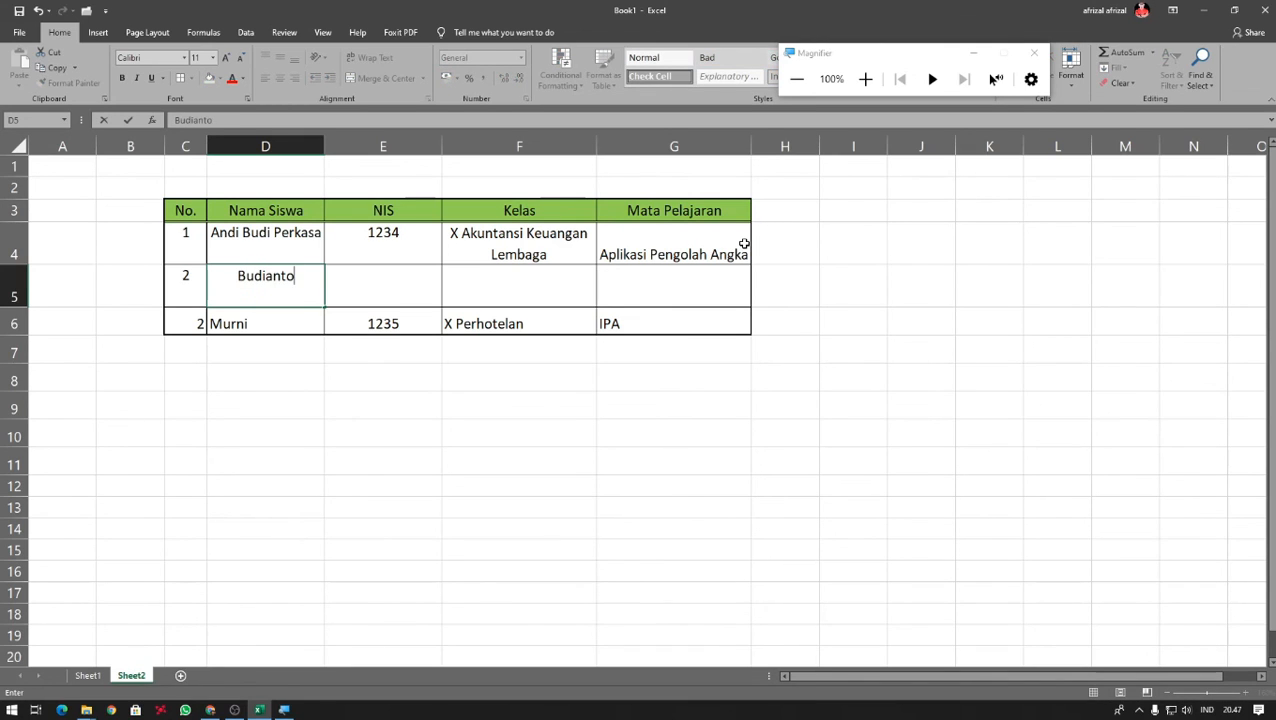
{"action": "key", "text": "Return"}
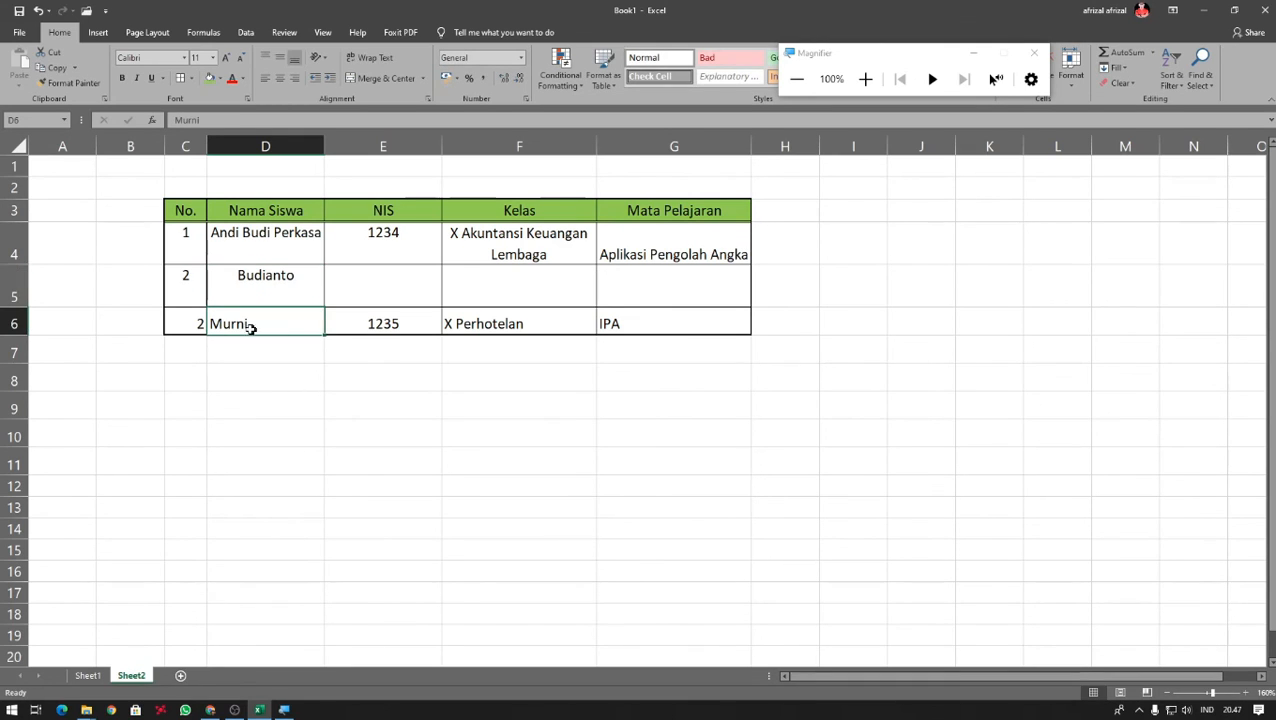
- Change the last student's number in C6 to 3 and center it horizontally
{"action": "left_click", "coordinate": [181, 320]}
{"action": "type", "text": "3"}
{"action": "left_click", "coordinate": [234, 355]}
{"action": "left_click", "coordinate": [194, 329]}
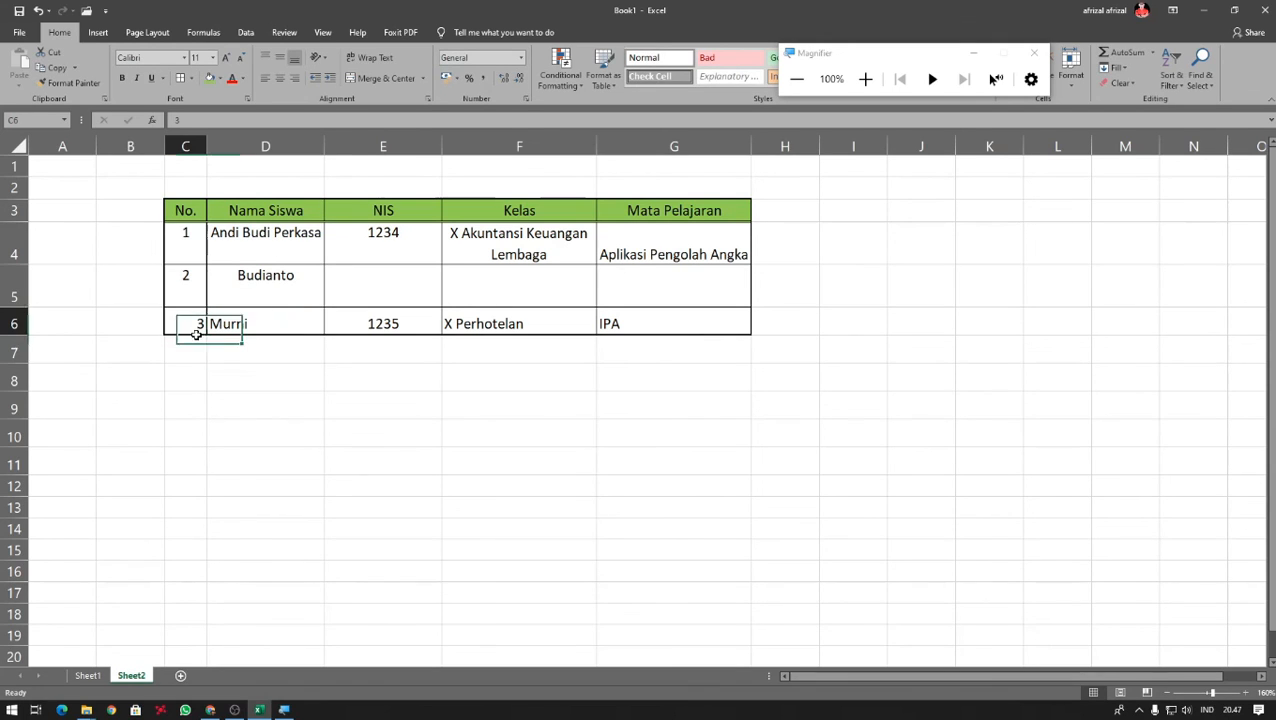
{"action": "left_click", "coordinate": [280, 78]}
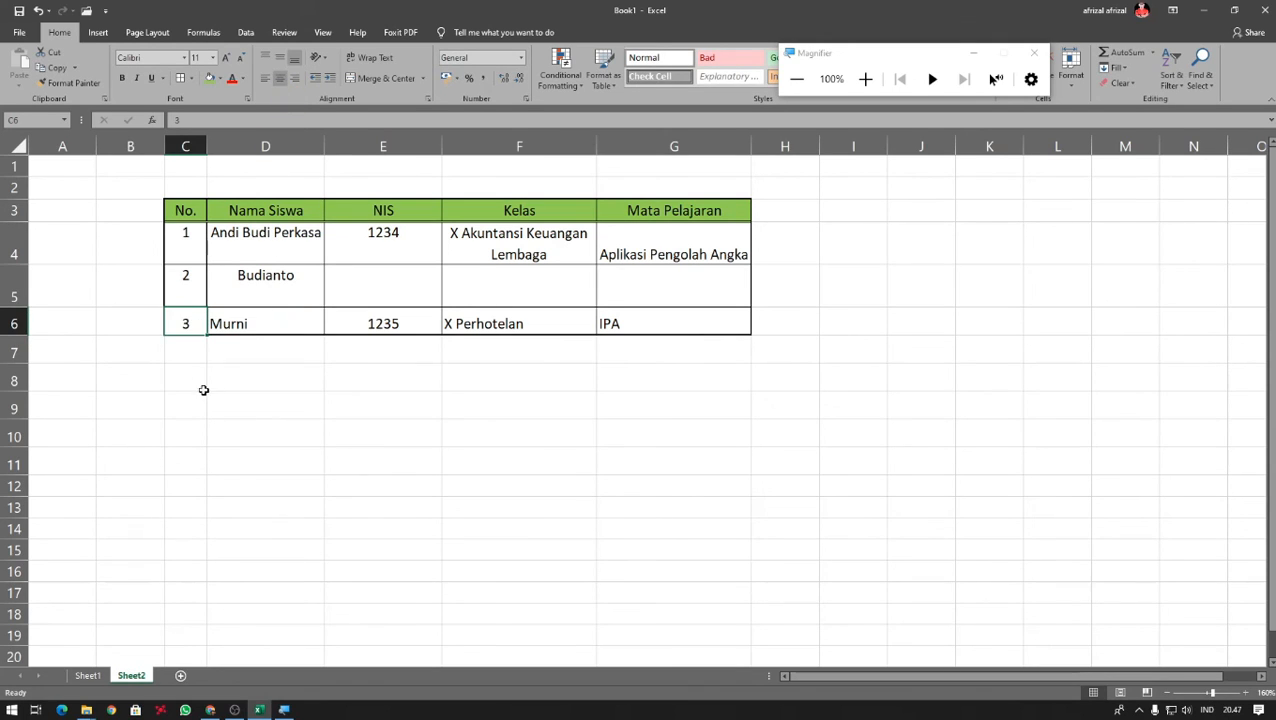
{"action": "left_click", "coordinate": [202, 388]}
{"action": "left_click", "coordinate": [303, 434]}
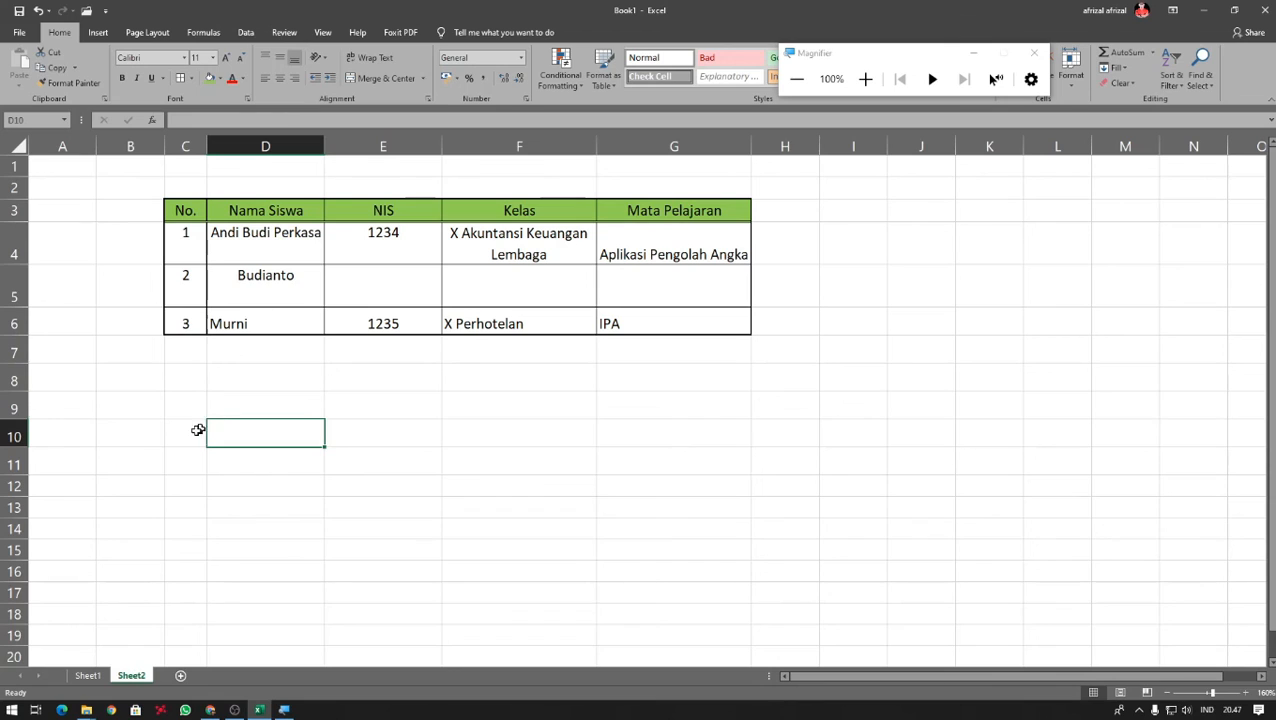
- Enter 1 in C10 and 2 in C11, and extend the number series down column C to 12
{"action": "left_click", "coordinate": [186, 437]}
{"action": "type", "text": "1"}
{"action": "key", "text": "Return"}
{"action": "type", "text": "2"}
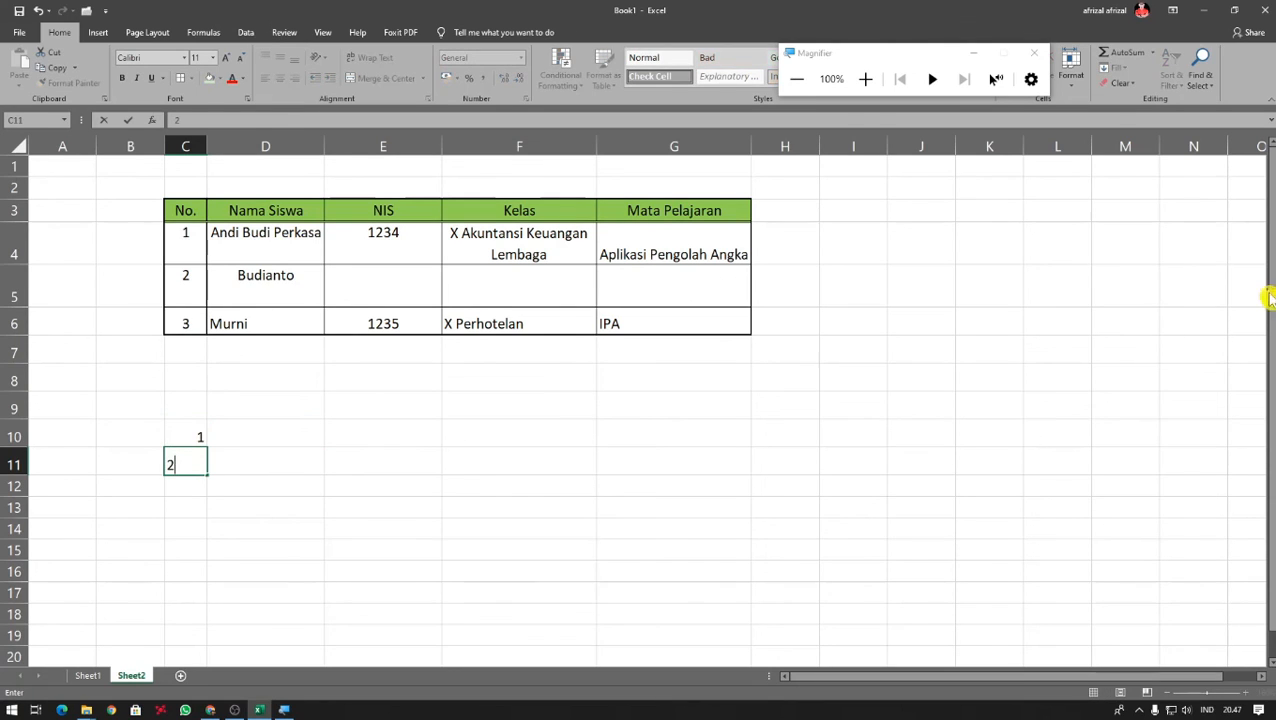
{"action": "left_click", "coordinate": [578, 439]}
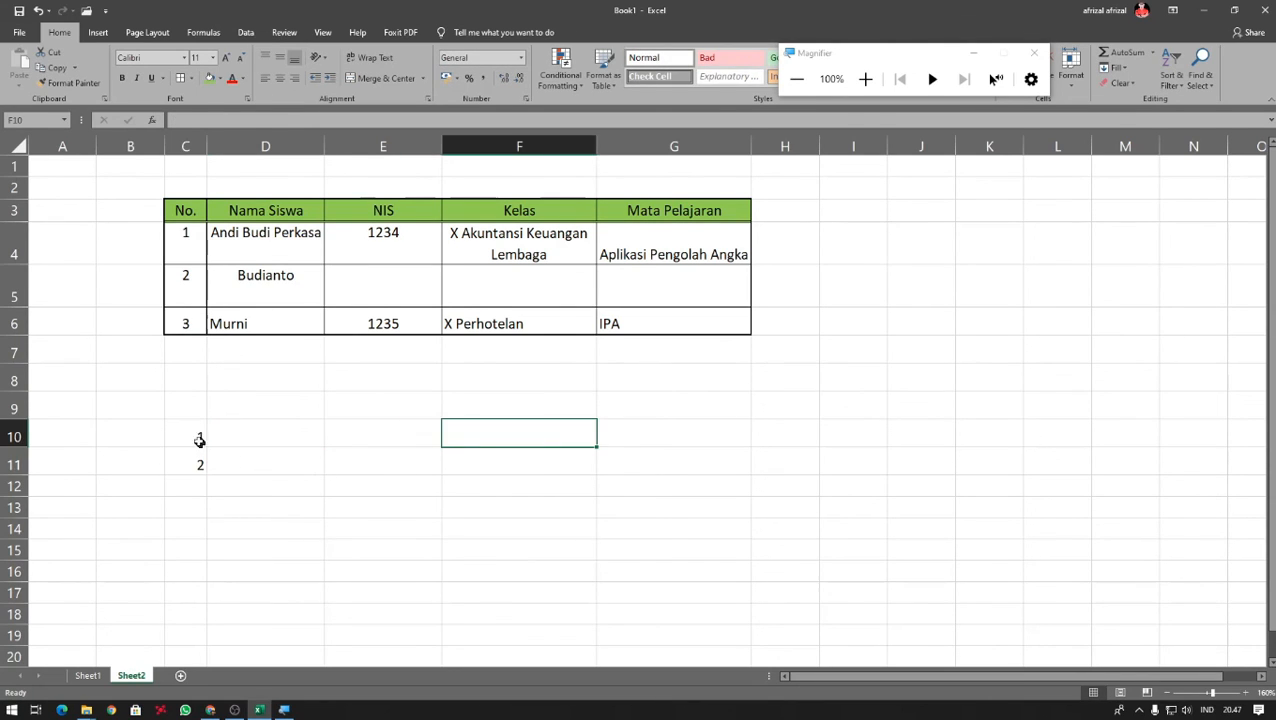
{"action": "left_click_drag", "start_coordinate": [199, 439], "coordinate": [208, 612]}
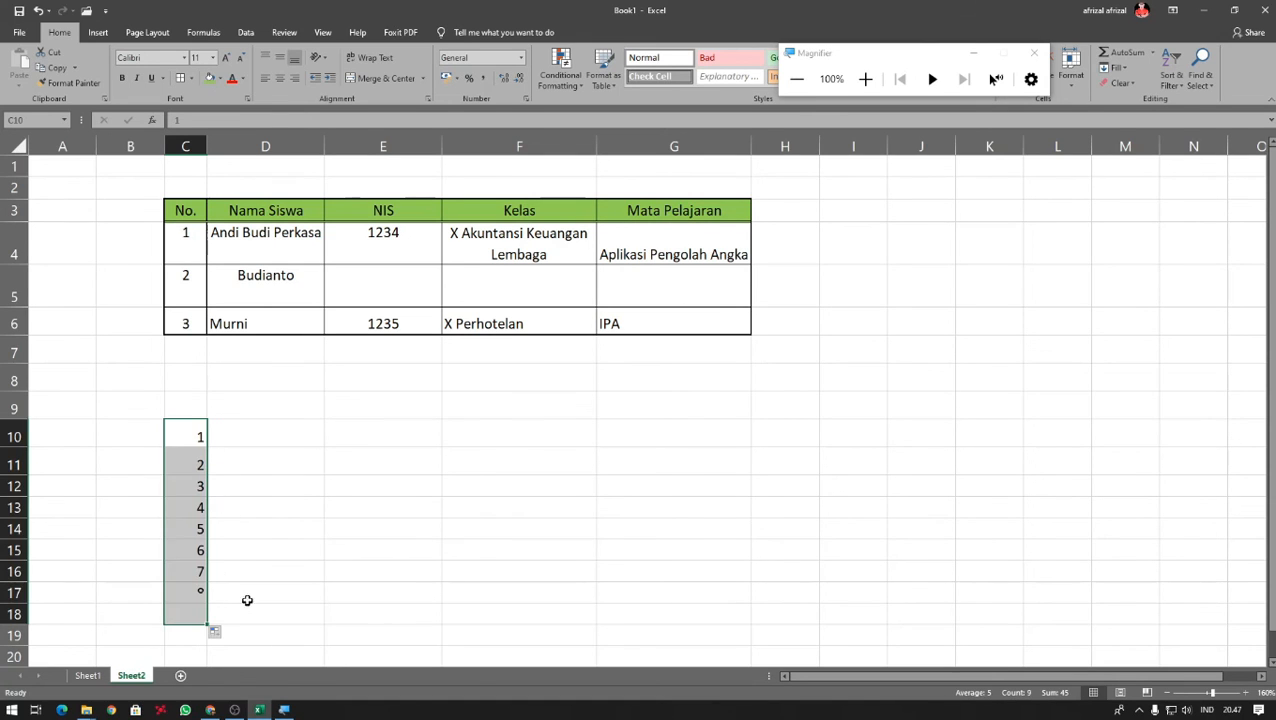
{"action": "scroll", "coordinate": [221, 559], "scroll_direction": "down", "scroll_amount": 1}
{"action": "left_click_drag", "start_coordinate": [207, 558], "coordinate": [208, 620]}
{"action": "scroll", "coordinate": [222, 513], "scroll_direction": "up", "scroll_amount": 1}
{"action": "left_click", "coordinate": [294, 521]}
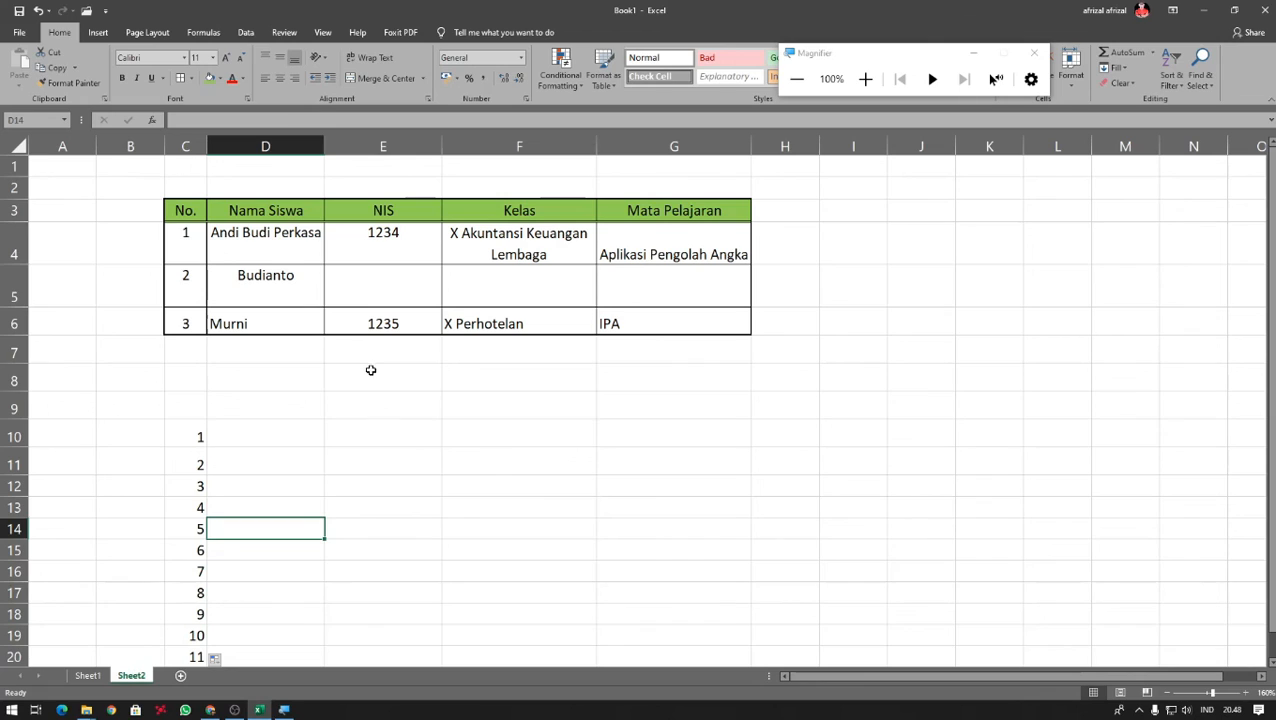
{"action": "left_click", "coordinate": [370, 370]}
{"action": "left_click", "coordinate": [572, 404]}
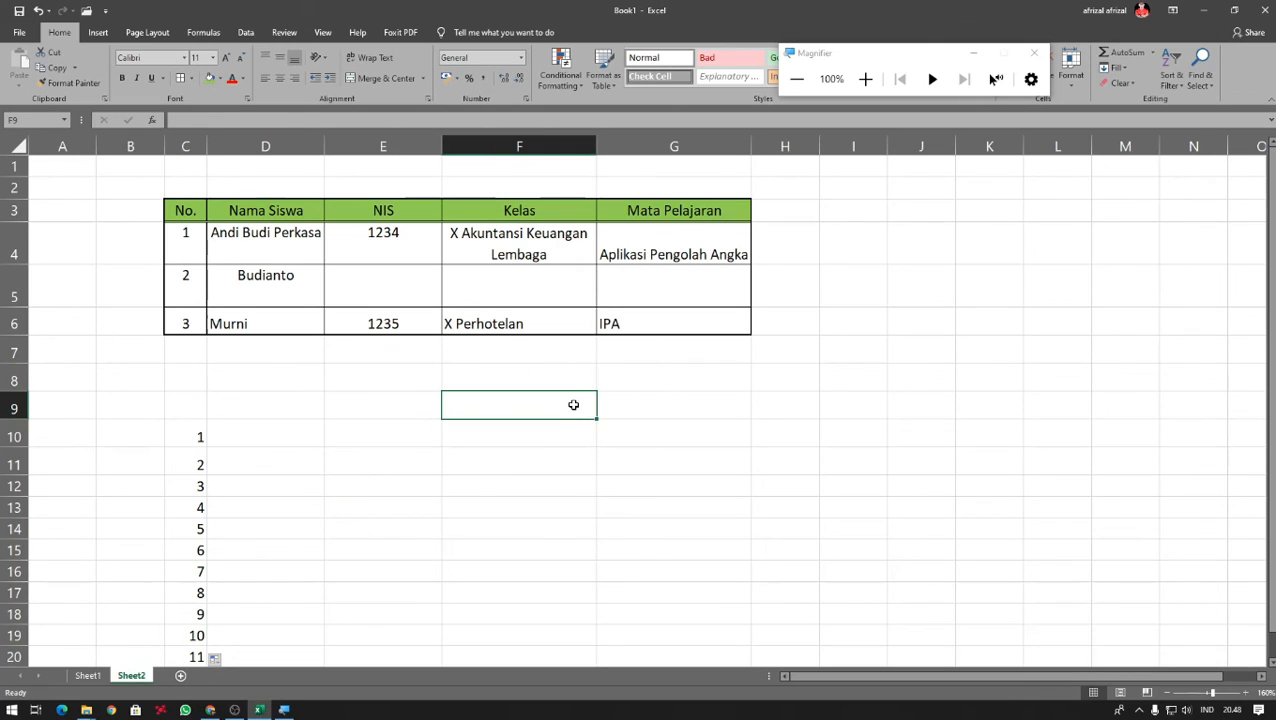
{"action": "left_click", "coordinate": [762, 426]}
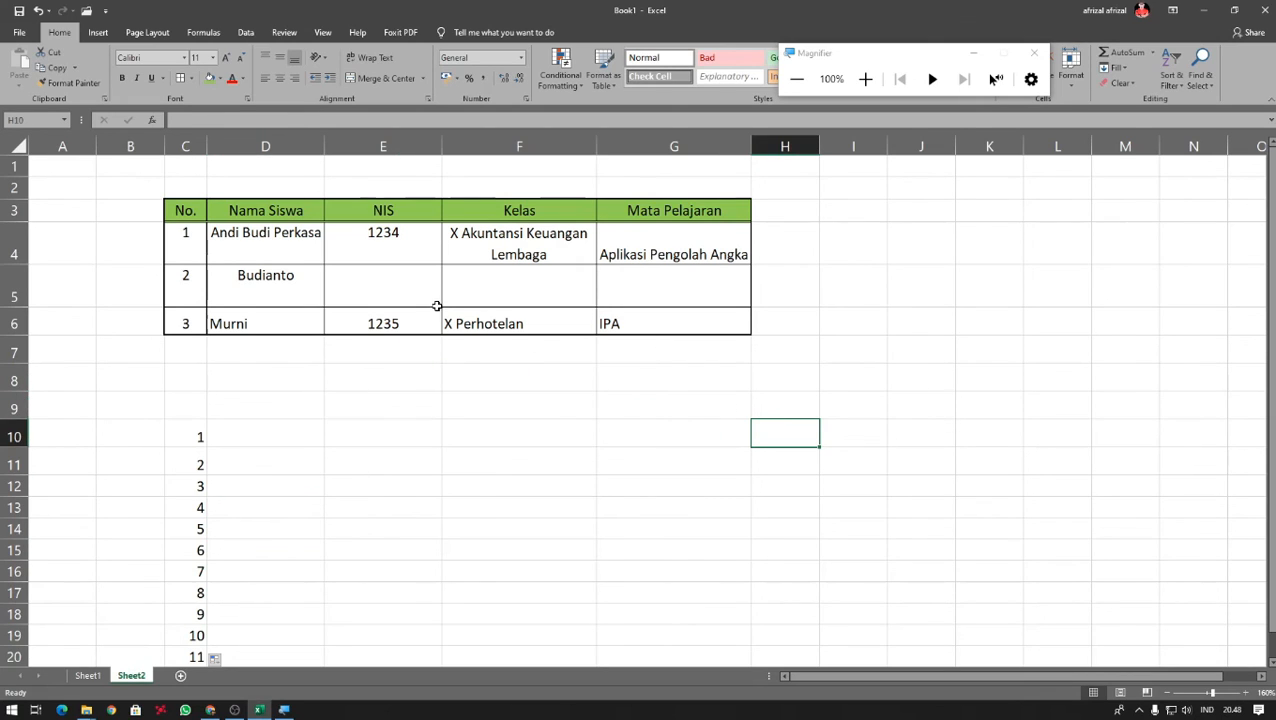
{"action": "left_click", "coordinate": [478, 252]}
{"action": "left_click", "coordinate": [400, 235]}
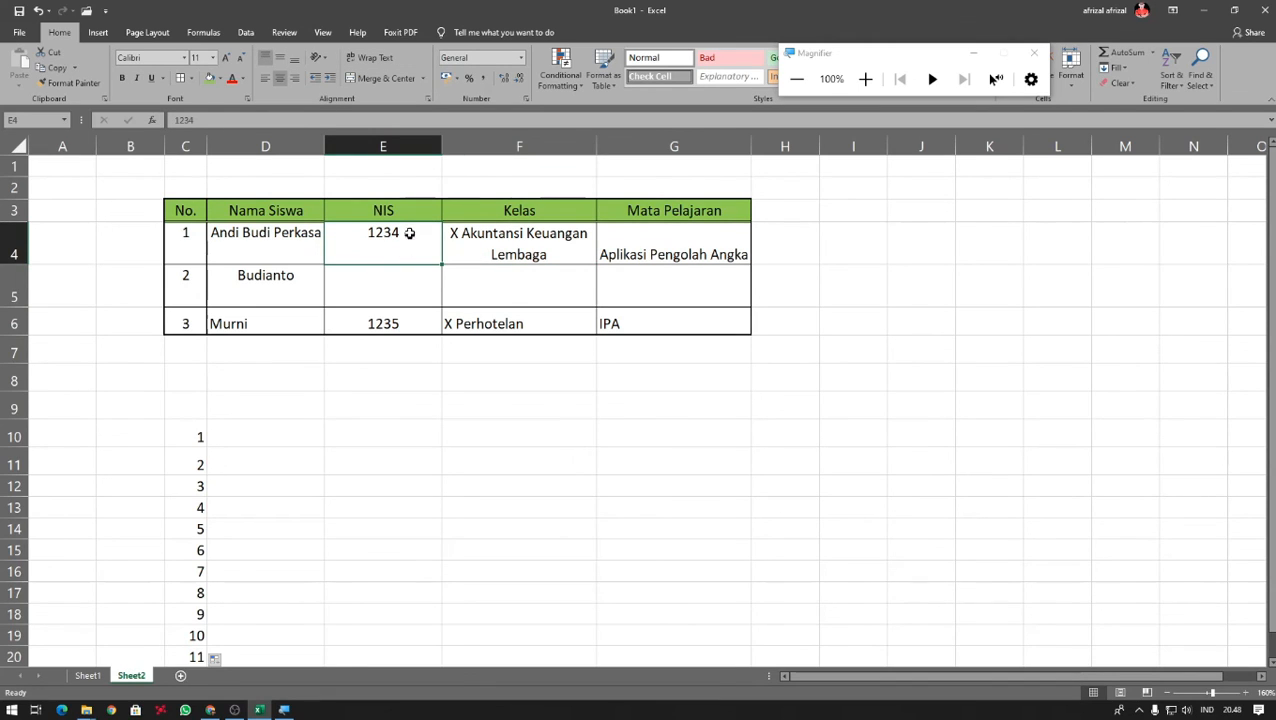
{"action": "left_click", "coordinate": [407, 208]}
{"action": "left_click", "coordinate": [399, 261]}
{"action": "left_click", "coordinate": [405, 338]}
{"action": "left_click", "coordinate": [406, 380]}
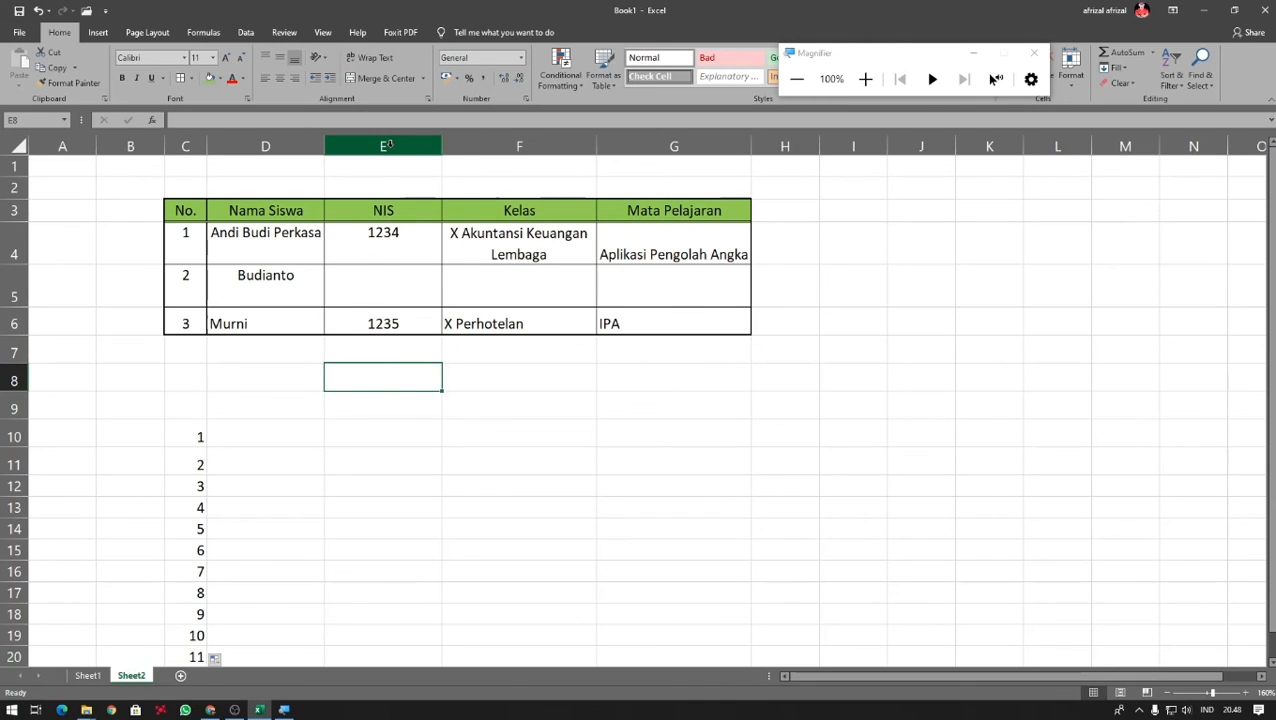
- Delete the entire NIS column, column E
{"action": "left_click", "coordinate": [388, 146]}
{"action": "right_click", "coordinate": [391, 150]}
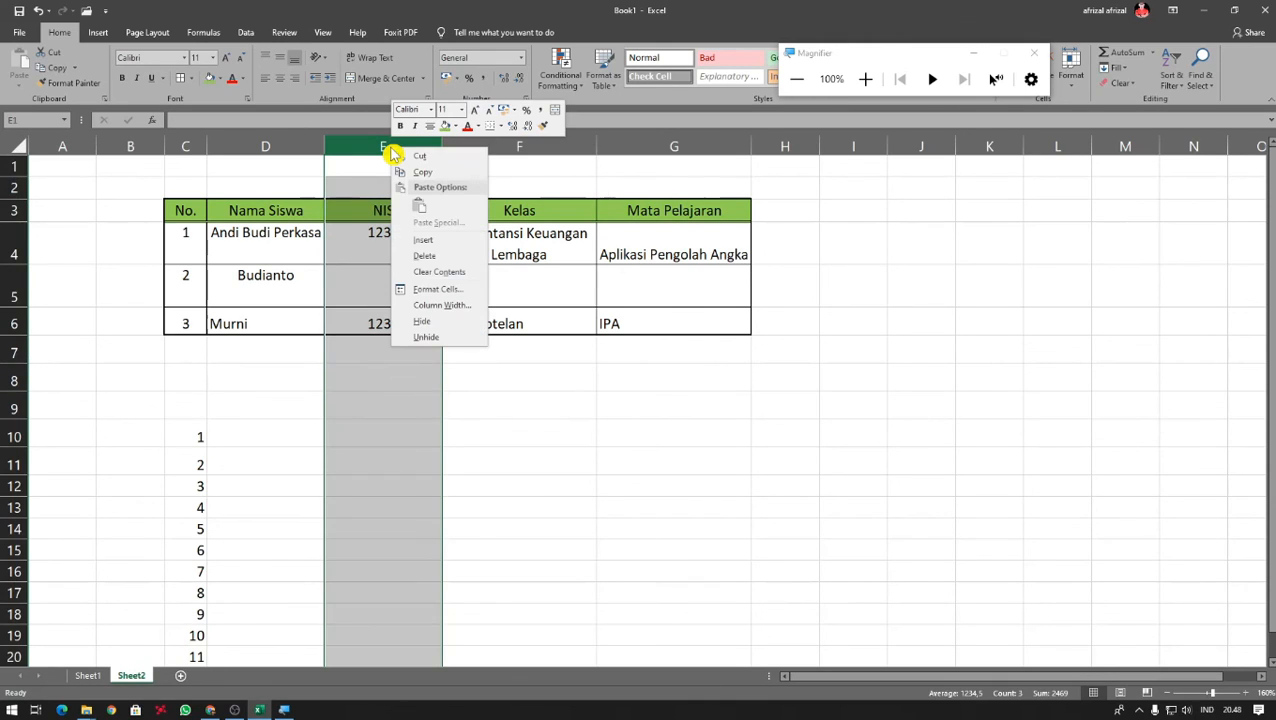
{"action": "left_click", "coordinate": [416, 258]}
{"action": "left_click", "coordinate": [416, 371]}
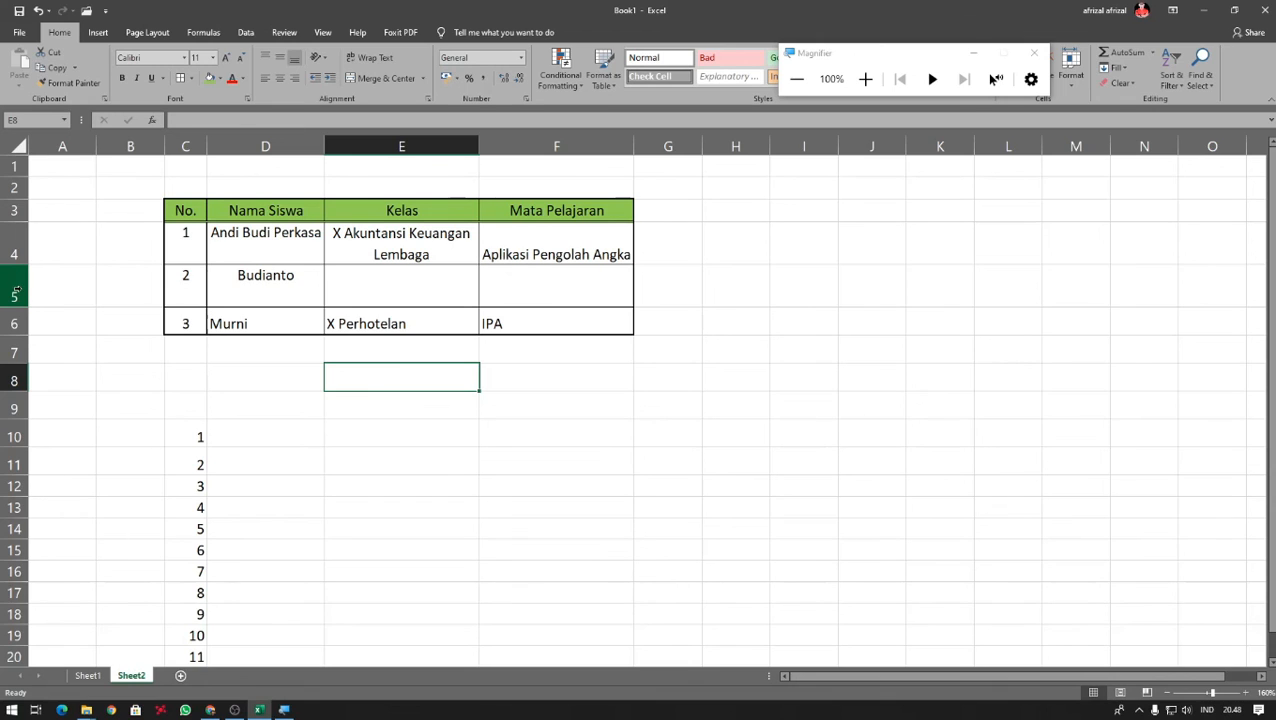
- Delete the entire row 5 holding the student numbered 2
{"action": "left_click", "coordinate": [276, 428]}
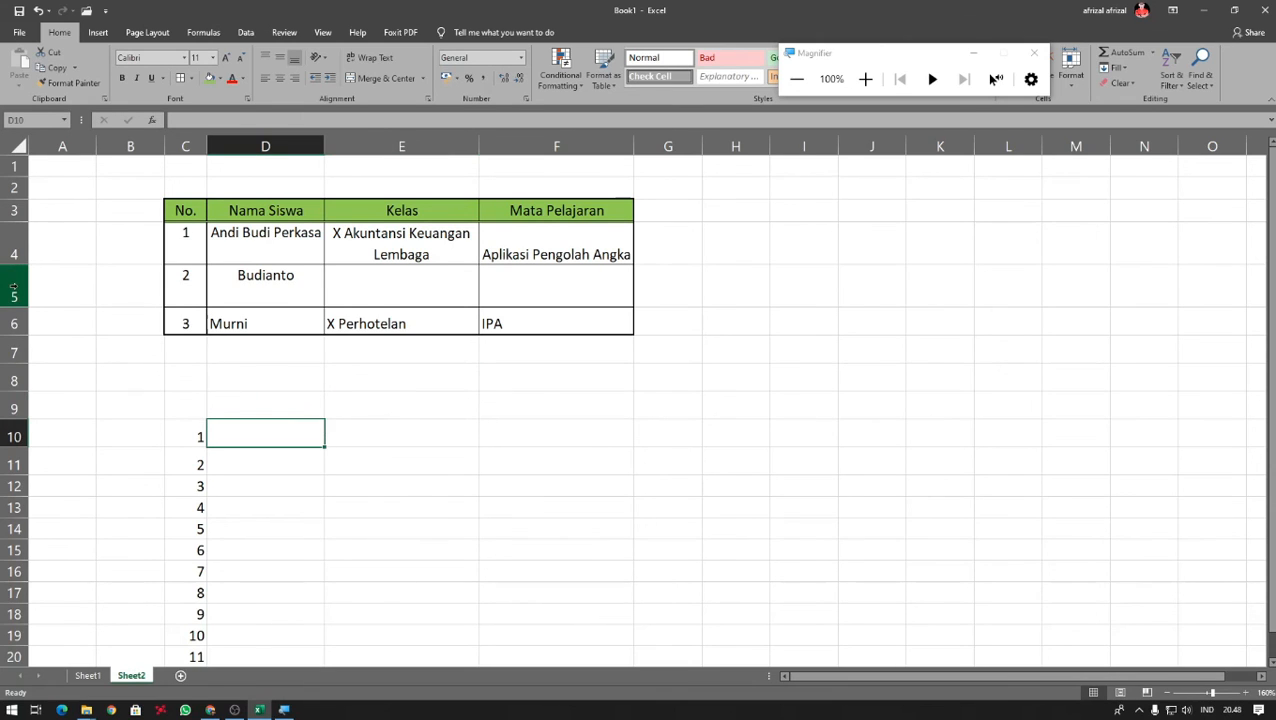
{"action": "right_click", "coordinate": [12, 288]}
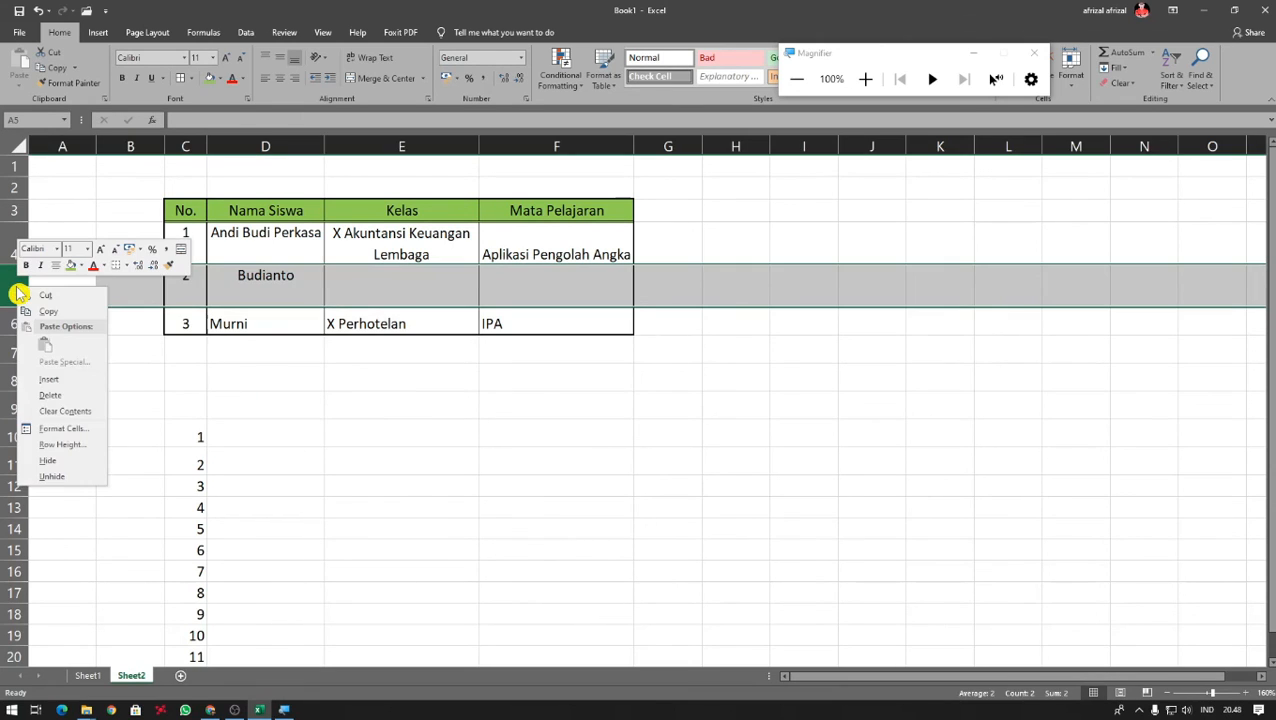
{"action": "left_click", "coordinate": [50, 397]}
{"action": "left_click", "coordinate": [318, 416]}
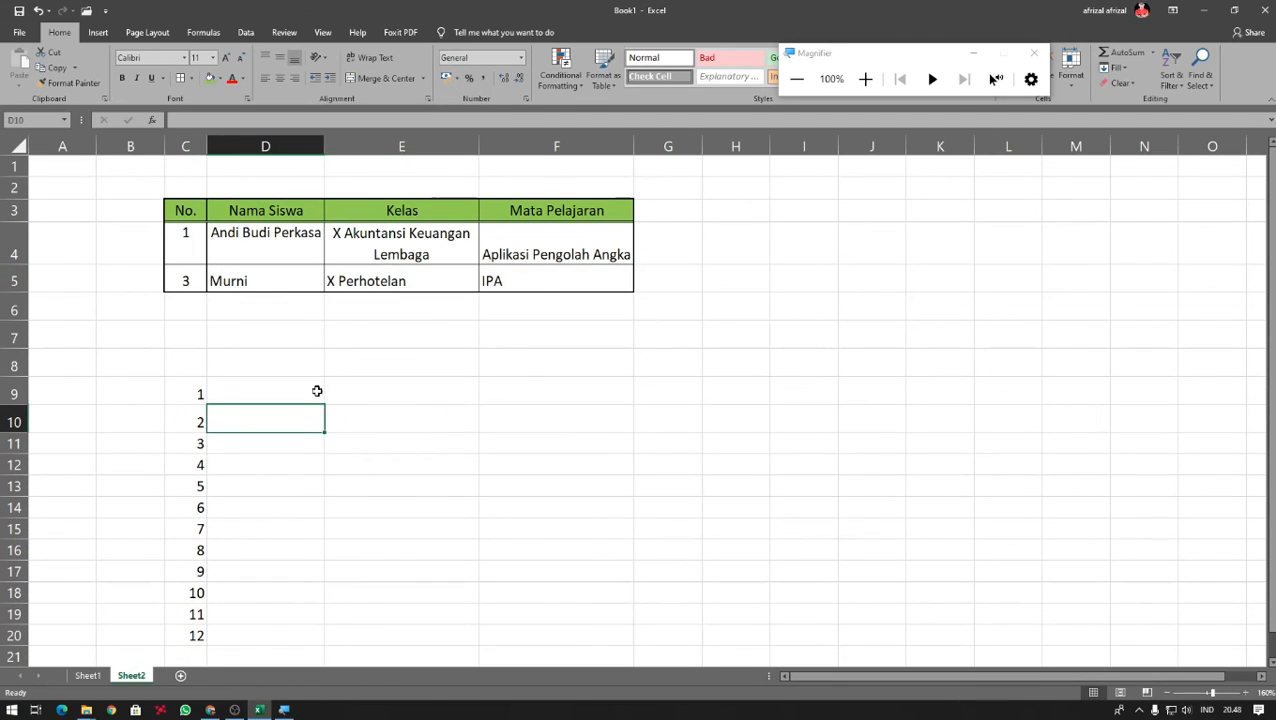
{"action": "left_click", "coordinate": [326, 396]}
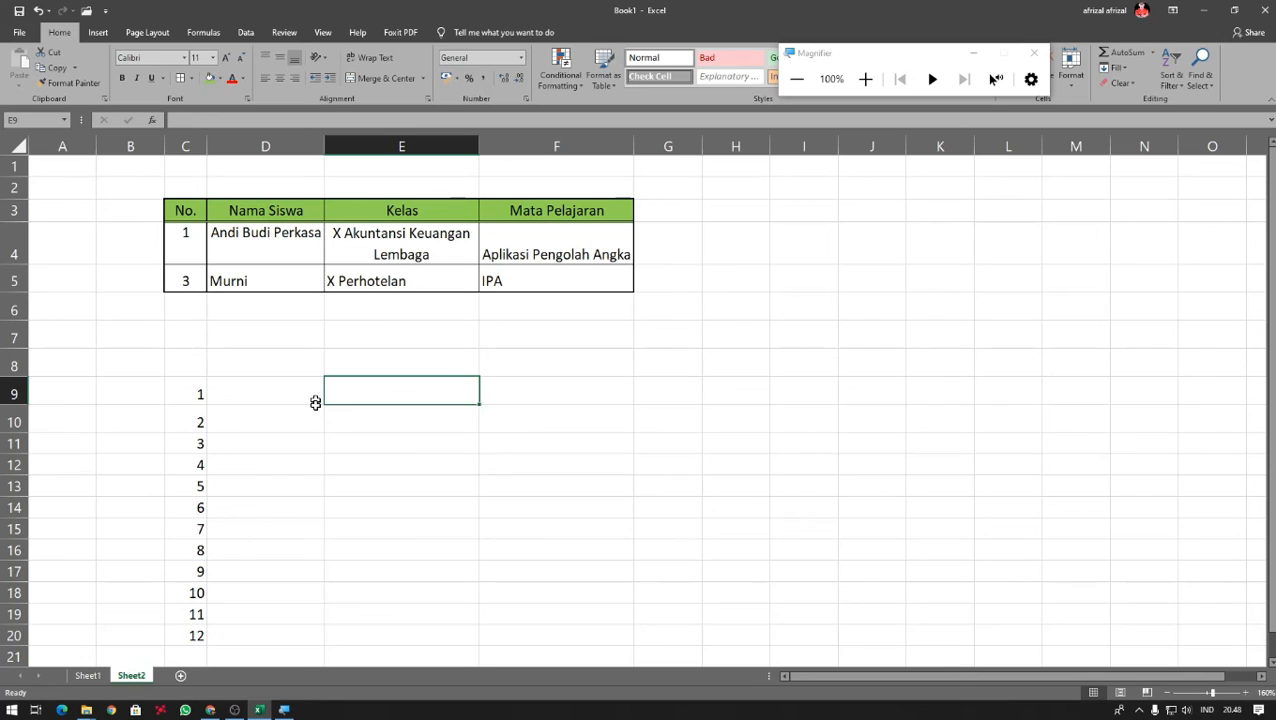
{"action": "left_click", "coordinate": [441, 509]}
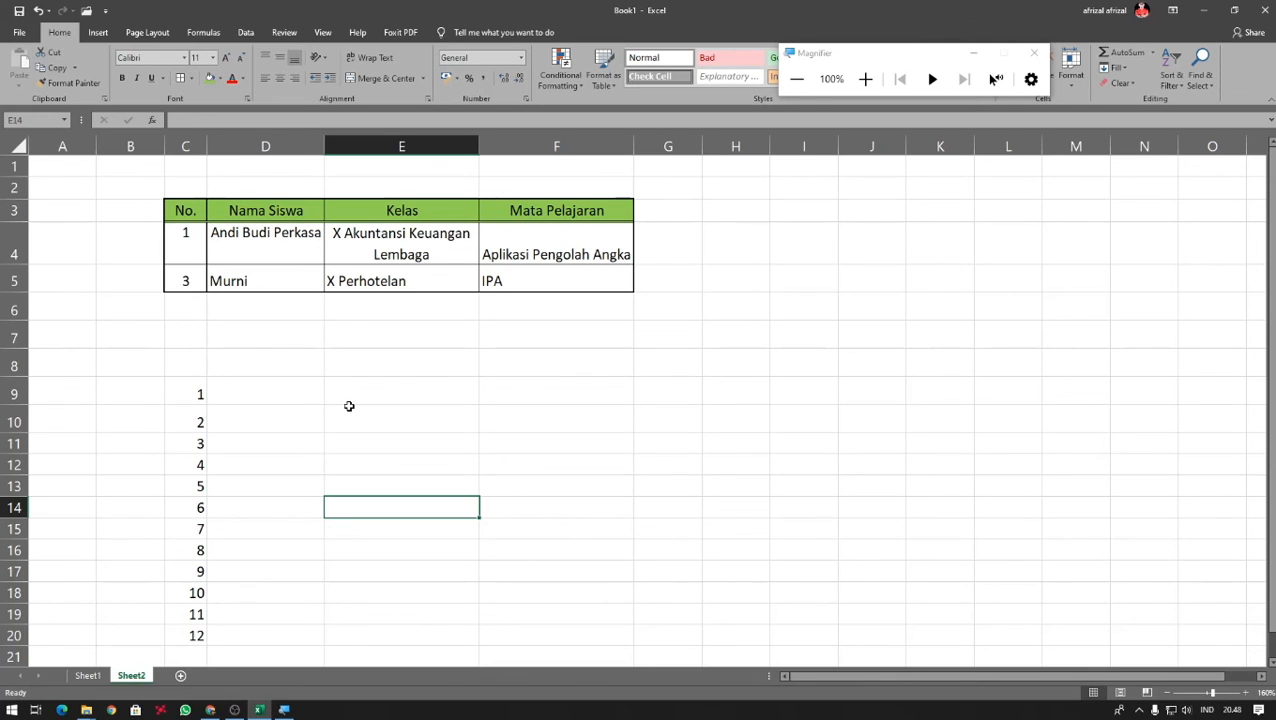
{"action": "left_click", "coordinate": [349, 406]}
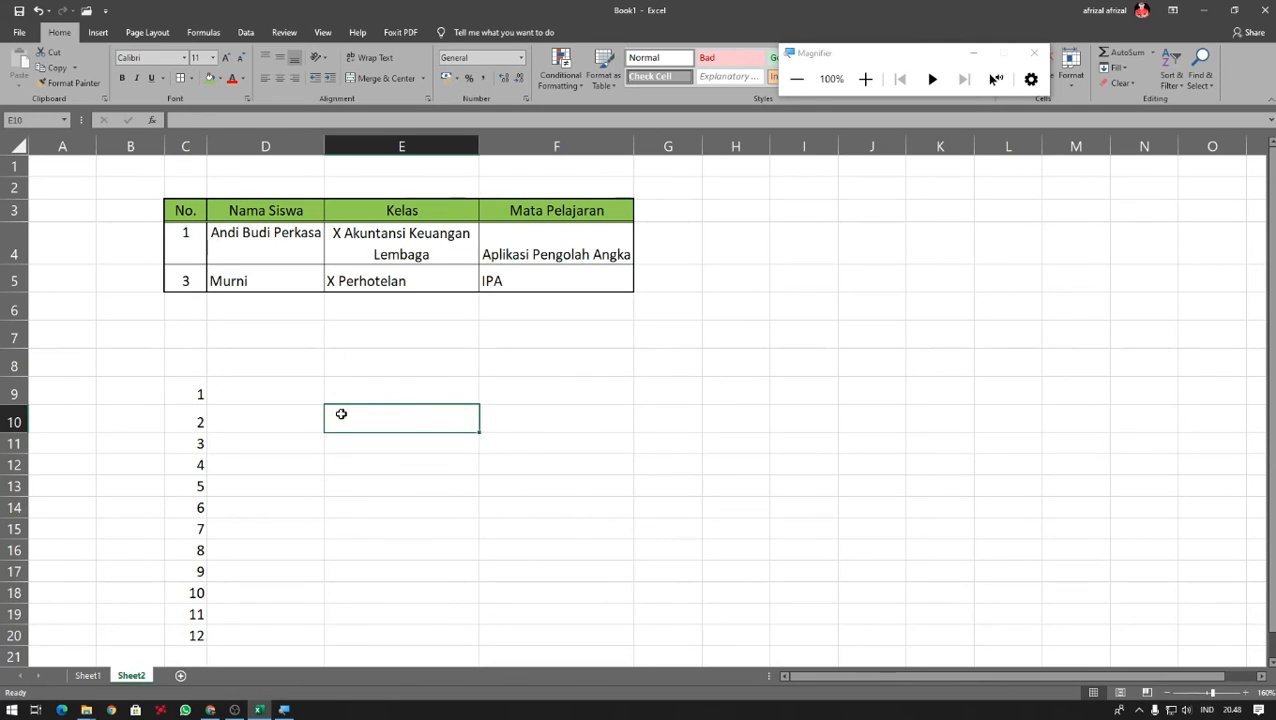